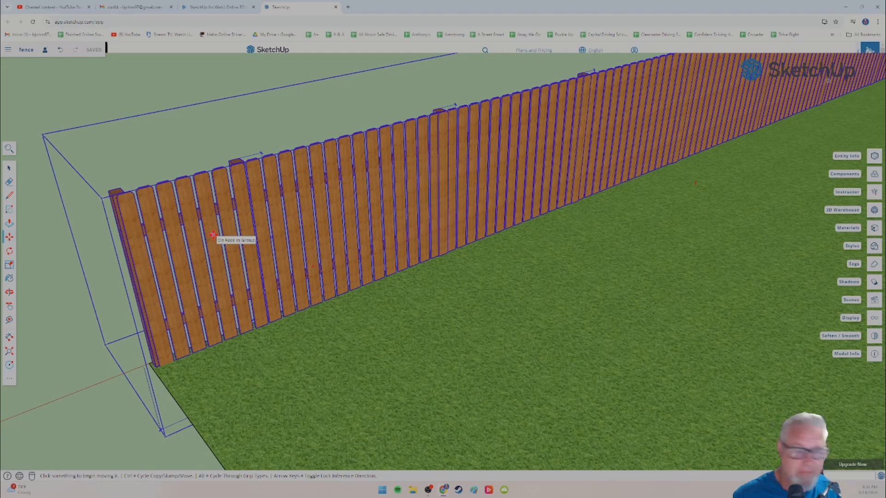
scroll(420, 247, down, 5)
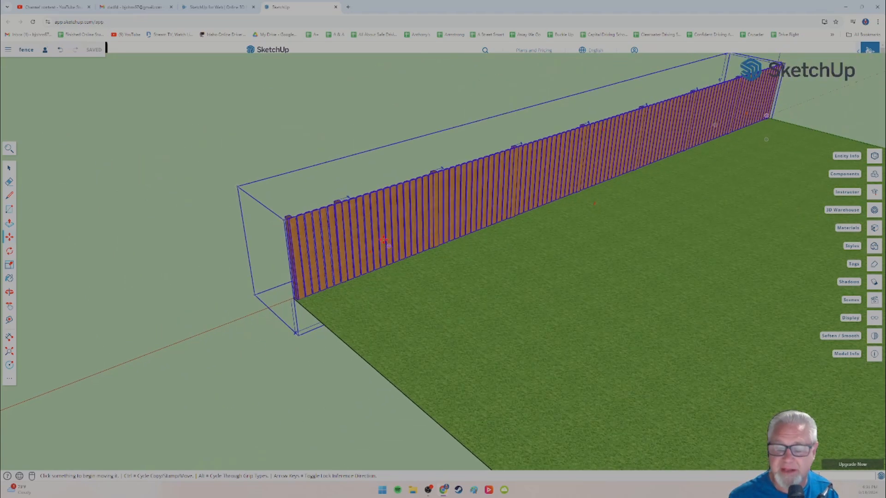
scroll(317, 254, up, 5)
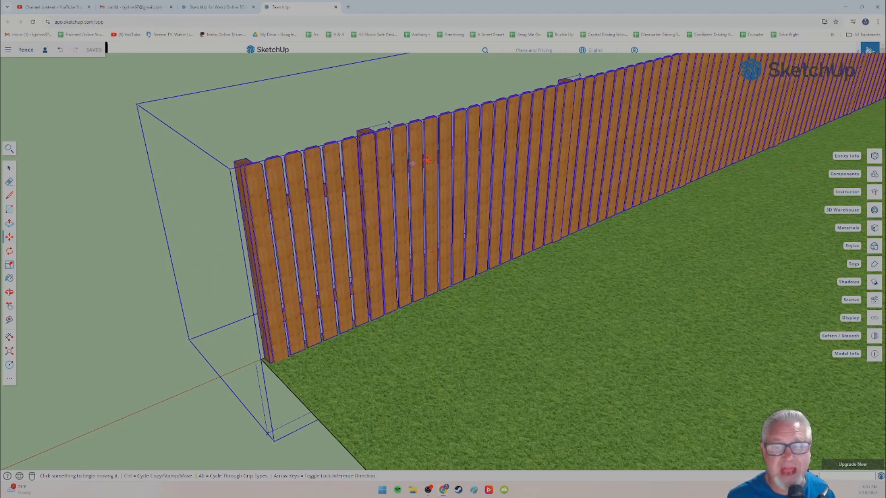
middle_drag(432, 161, 273, 193)
scroll(286, 193, up, 4)
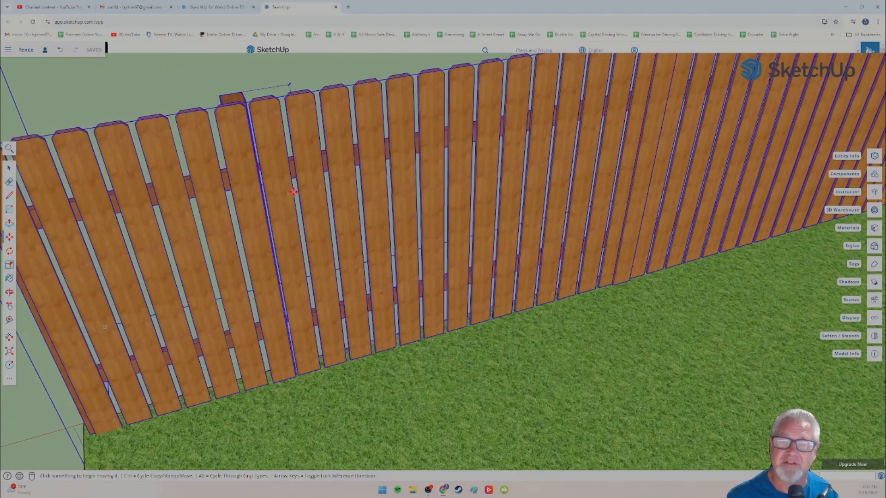
scroll(294, 192, down, 5)
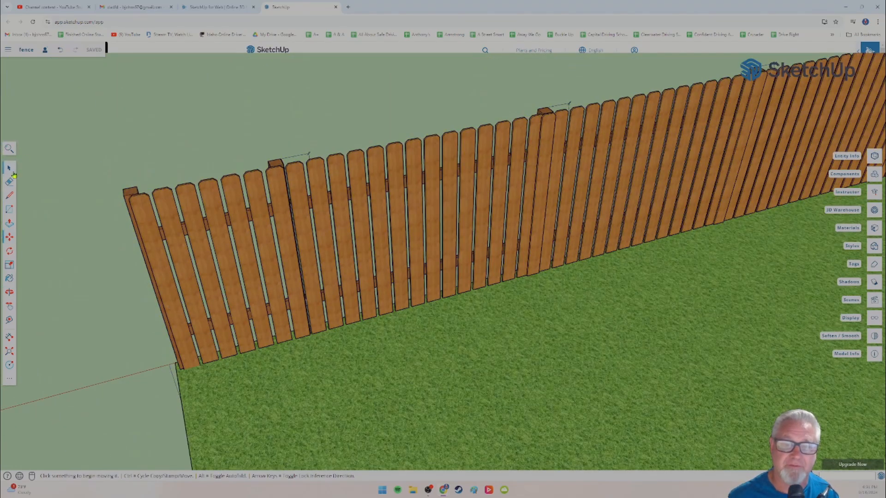
Step: Explode the fence group into its separate parts
click(9, 169)
scroll(302, 321, down, 1)
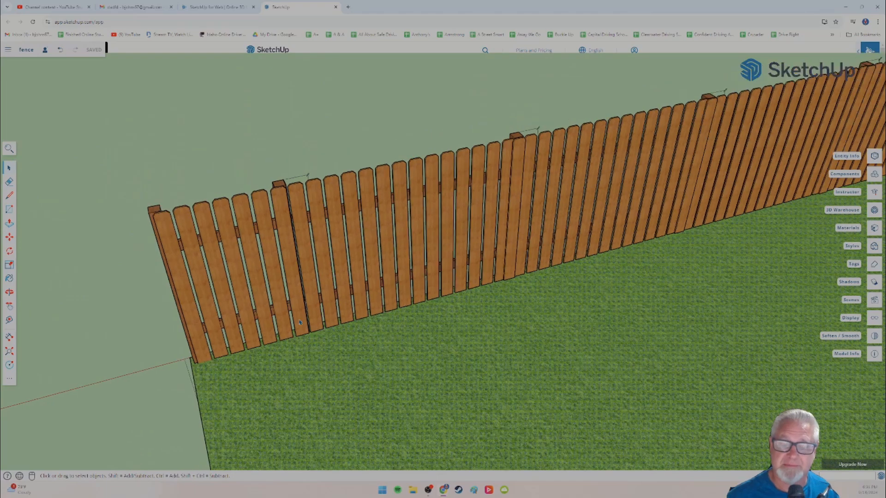
shift+middle_drag(337, 304, 170, 321)
shift+middle_drag(453, 264, 94, 361)
shift+middle_drag(587, 238, 281, 322)
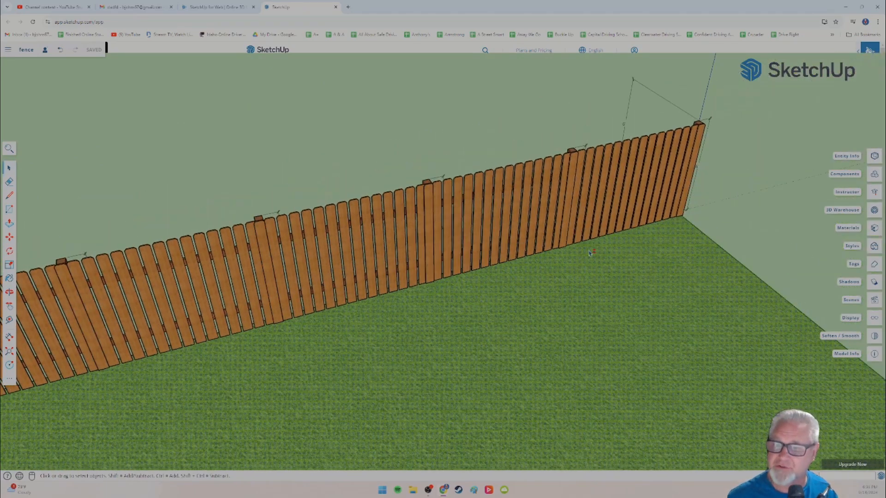
shift+middle_drag(589, 253, 384, 285)
scroll(403, 250, up, 3)
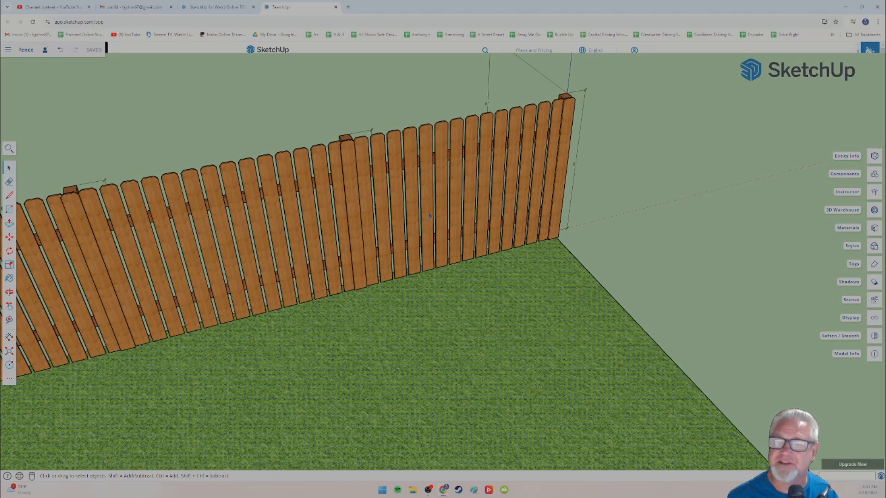
click(352, 179)
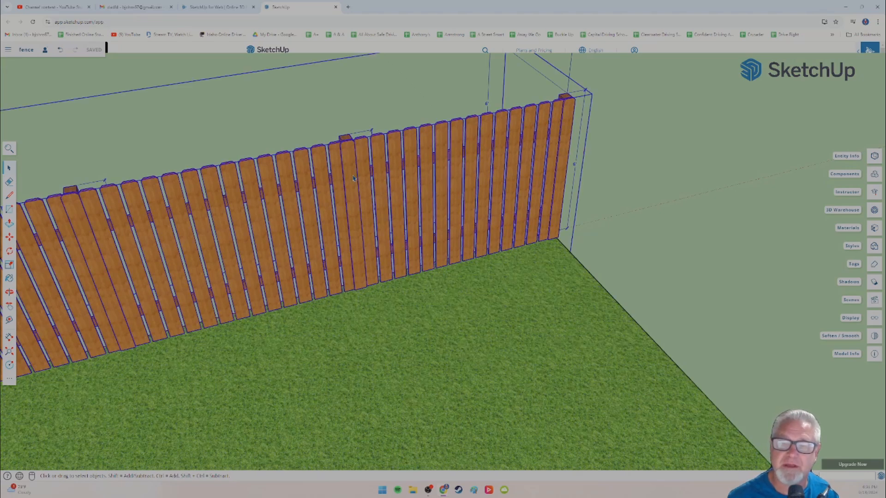
right_click(354, 178)
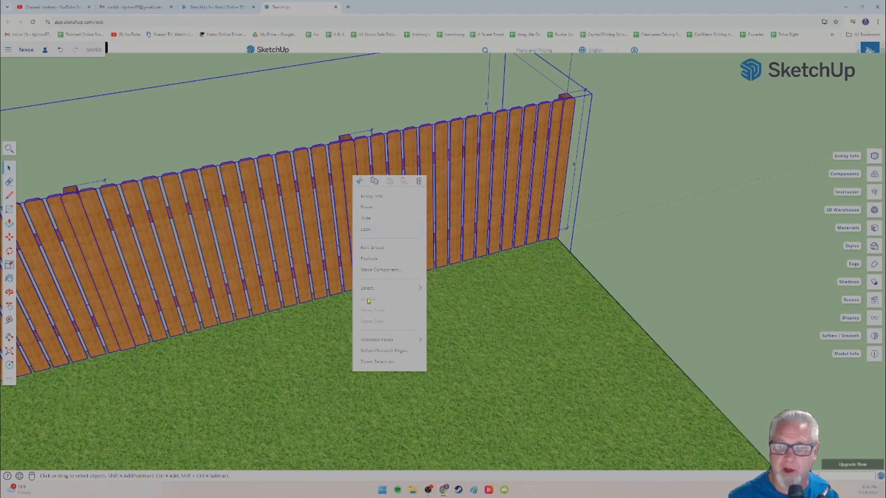
click(371, 259)
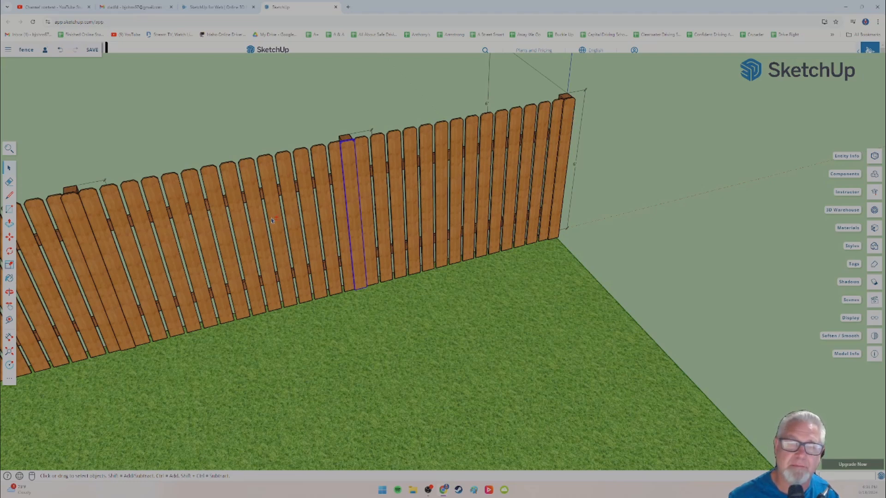
Step: Examine the doubled pickets at the posts along the fence and the full extent of the lawn
shift+middle_drag(197, 231, 449, 185)
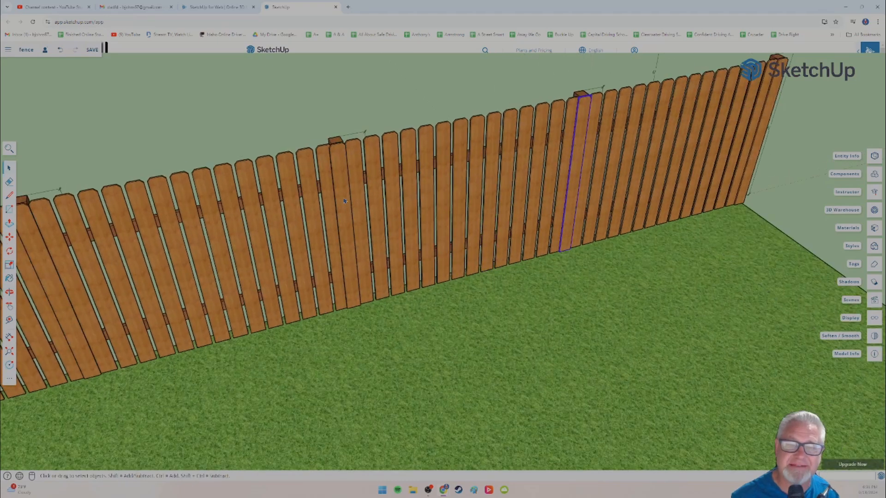
scroll(291, 211, down, 4)
shift+middle_drag(181, 231, 498, 174)
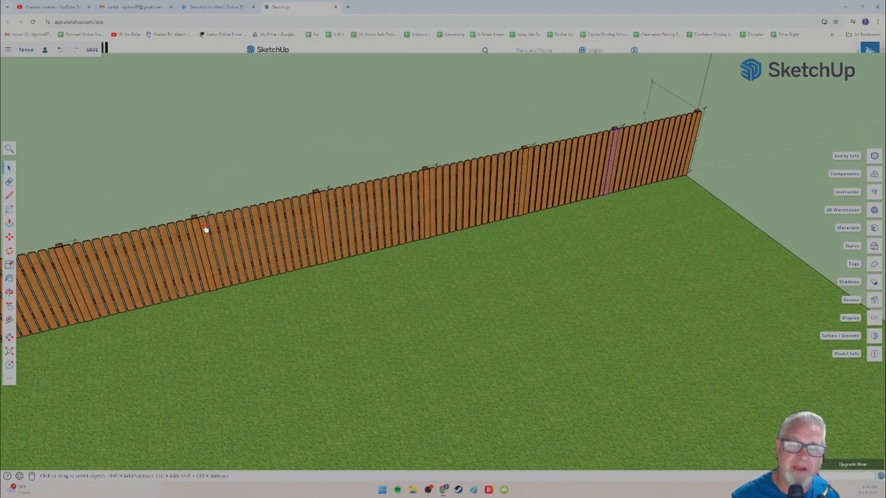
shift+middle_drag(196, 235, 271, 234)
scroll(271, 235, down, 1)
scroll(292, 222, up, 6)
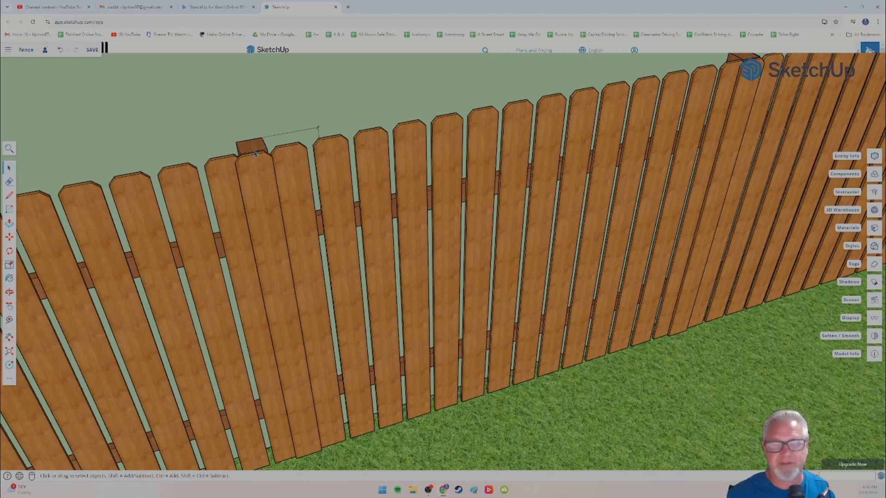
scroll(244, 179, down, 5)
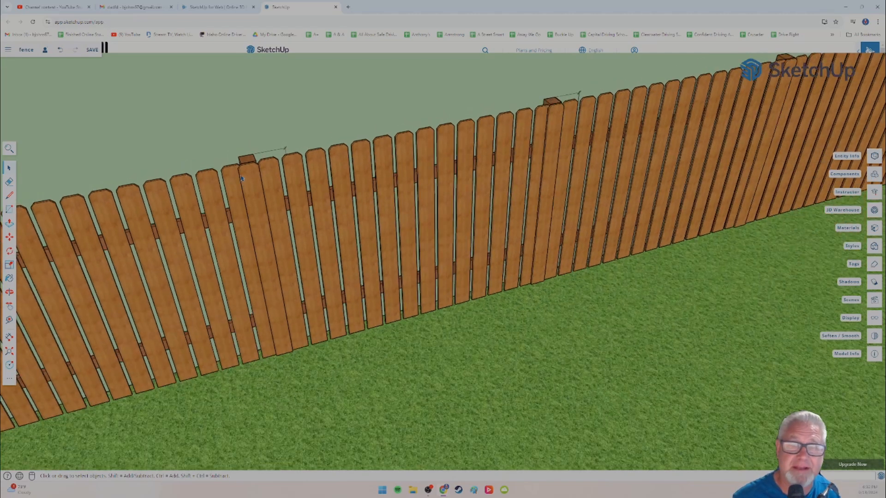
shift+middle_drag(243, 179, 391, 172)
scroll(154, 225, down, 10)
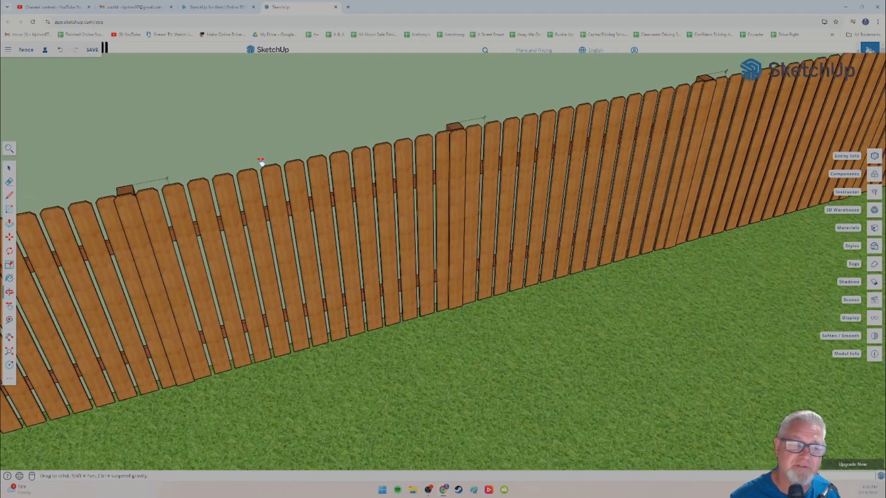
shift+middle_drag(230, 212, 353, 205)
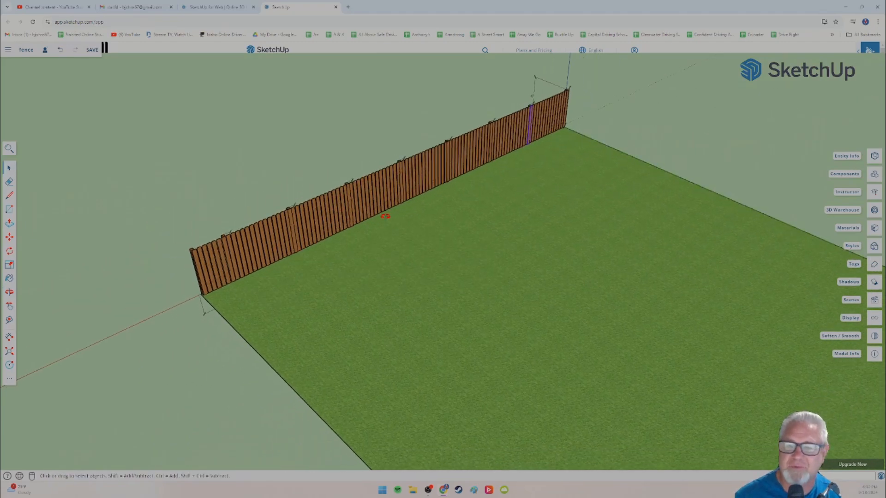
middle_drag(427, 226, 368, 177)
scroll(373, 210, down, 4)
scroll(383, 227, down, 6)
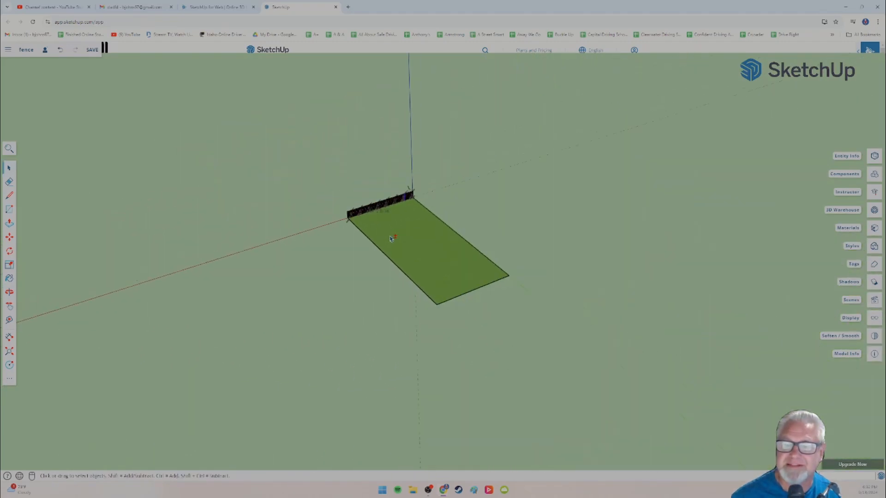
shift+middle_drag(392, 239, 310, 200)
scroll(313, 233, up, 6)
mouse_move(314, 235)
middle_down()
mouse_move(346, 245)
mouse_move(245, 212)
mouse_move(297, 239)
middle_up()
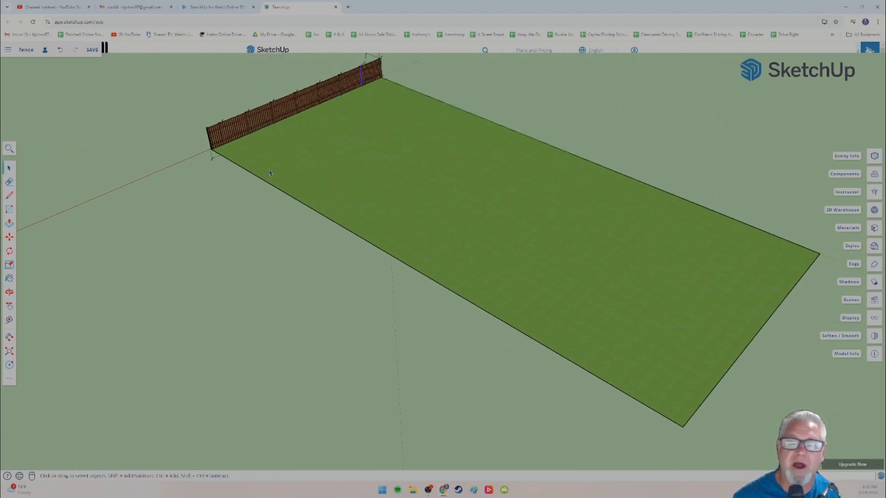
Step: Dimension the lawn's long edge from the corner at the fence's end post to the far corner, placing the dimension outside the lawn
scroll(157, 203, up, 8)
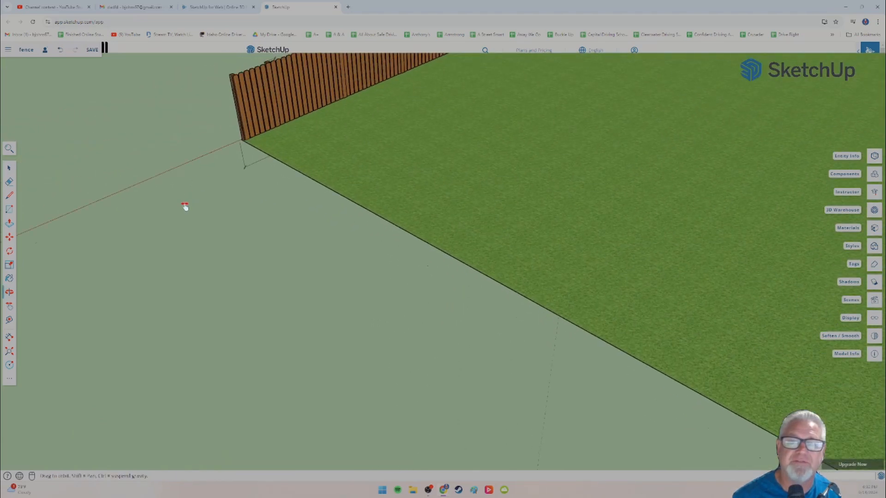
scroll(205, 199, up, 4)
shift+middle_drag(210, 180, 142, 223)
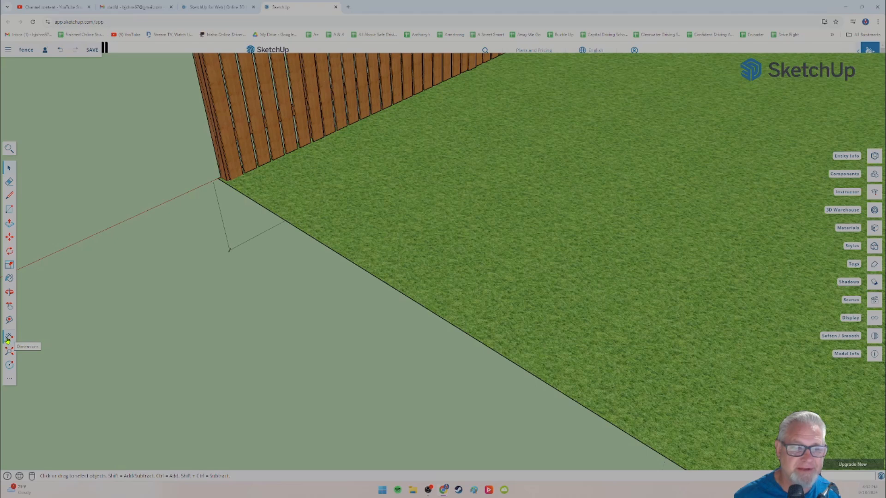
click(8, 338)
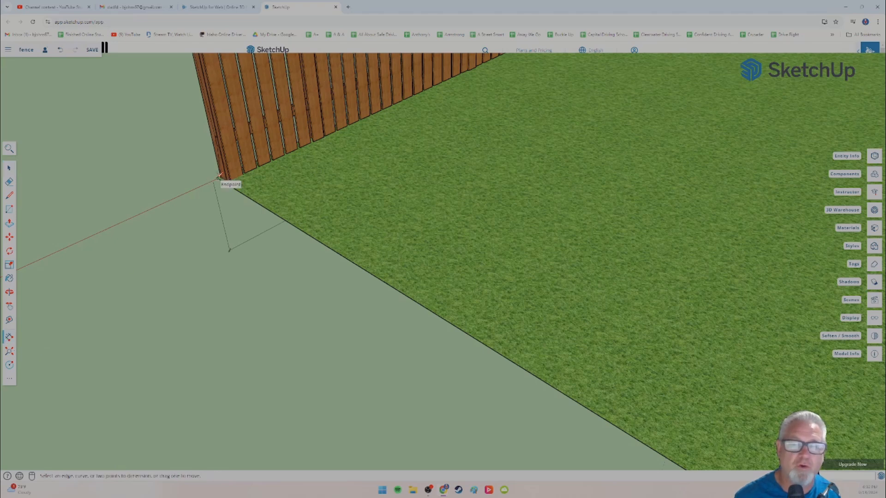
click(217, 180)
scroll(262, 227, down, 10)
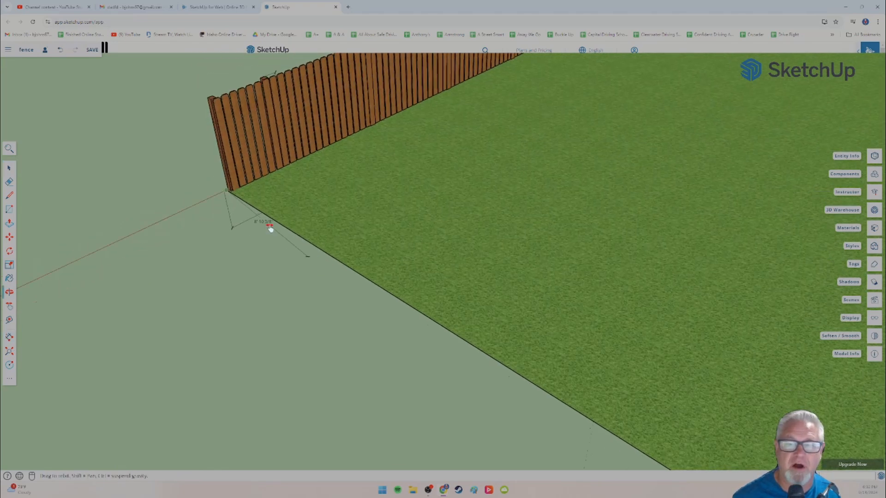
shift+middle_drag(412, 305, 217, 147)
scroll(360, 254, down, 4)
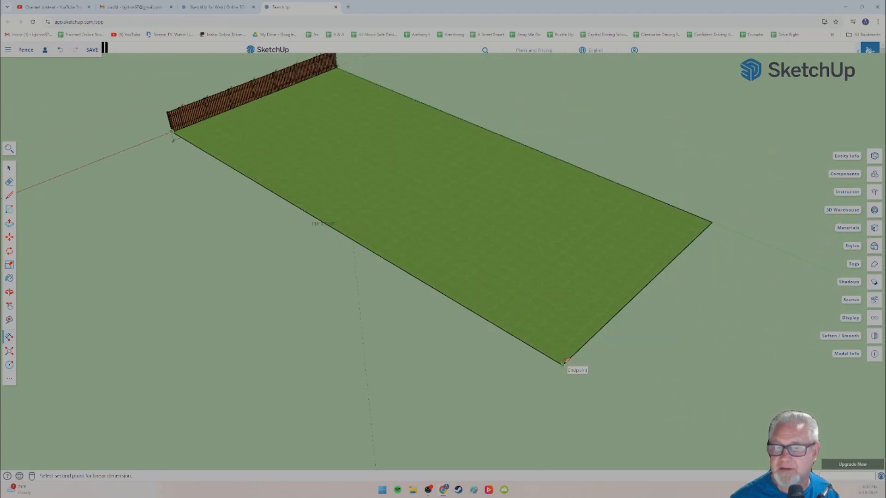
click(563, 364)
click(527, 381)
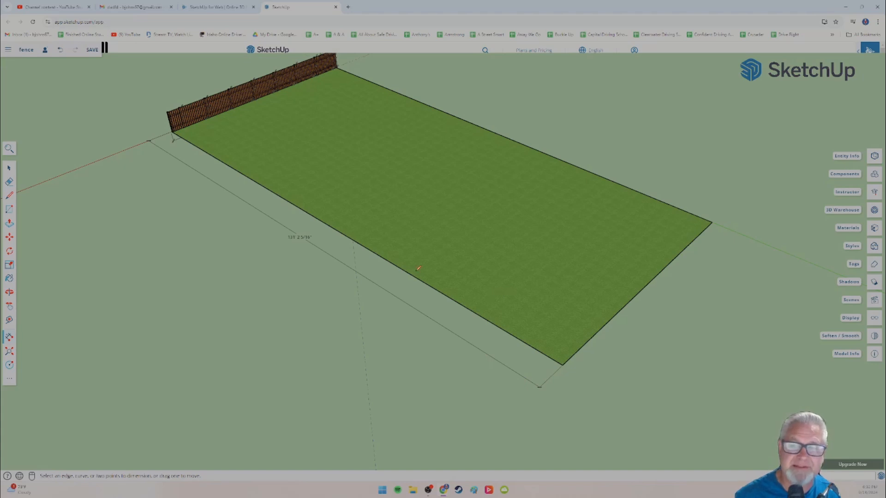
Step: Move the lawn's far short edge outward along the green axis so the lawn is about 150 ft long
shift+middle_drag(488, 282, 341, 252)
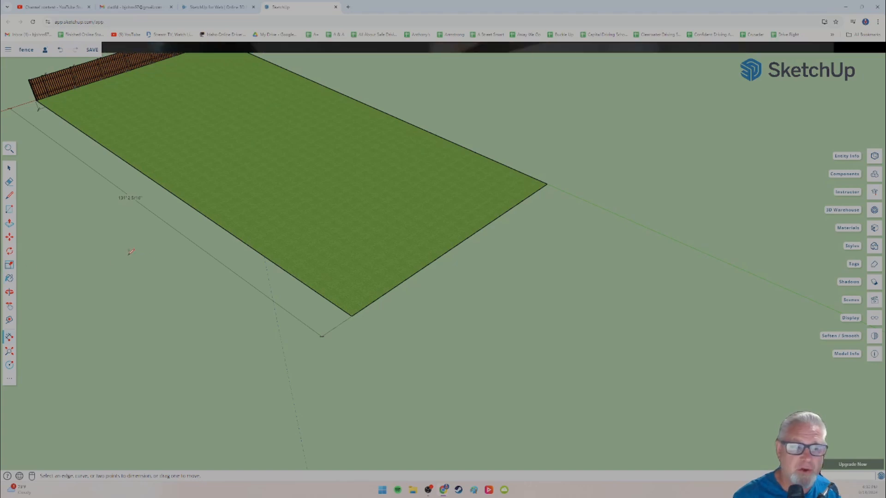
click(9, 237)
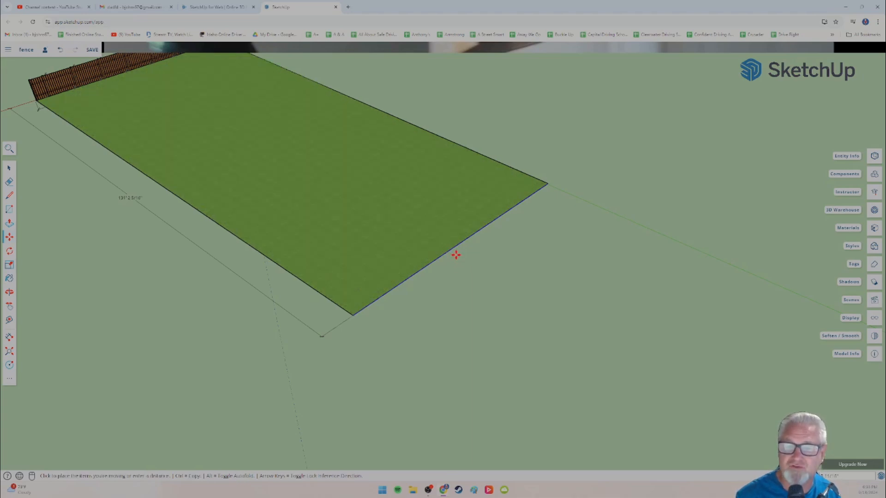
click(452, 253)
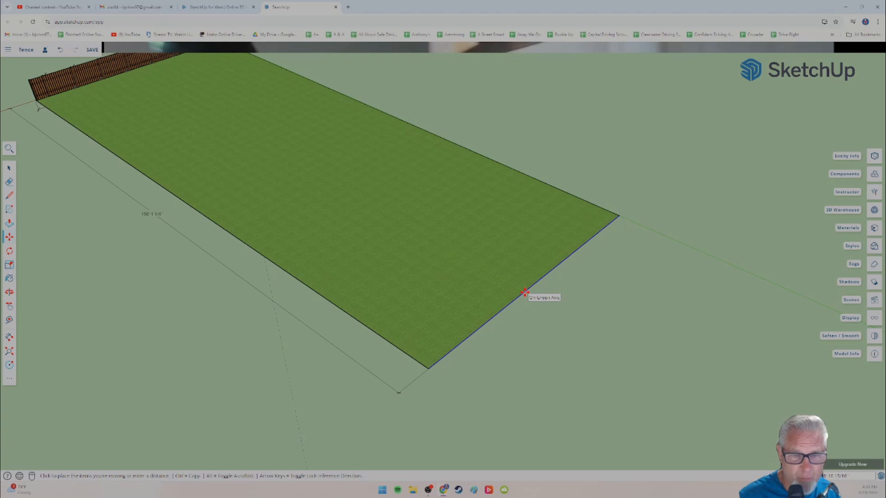
click(524, 292)
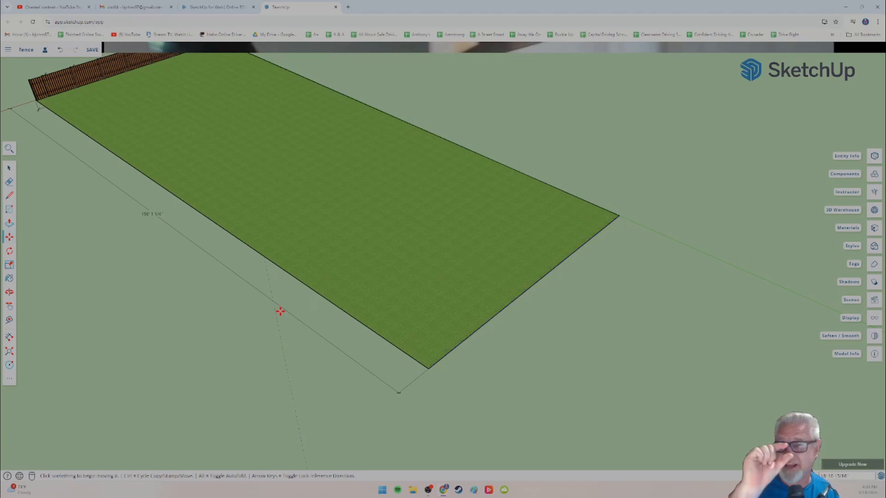
Step: Move the lawn's far short edge back toward the fence so the lawn is about 120 ft long
scroll(280, 311, down, 2)
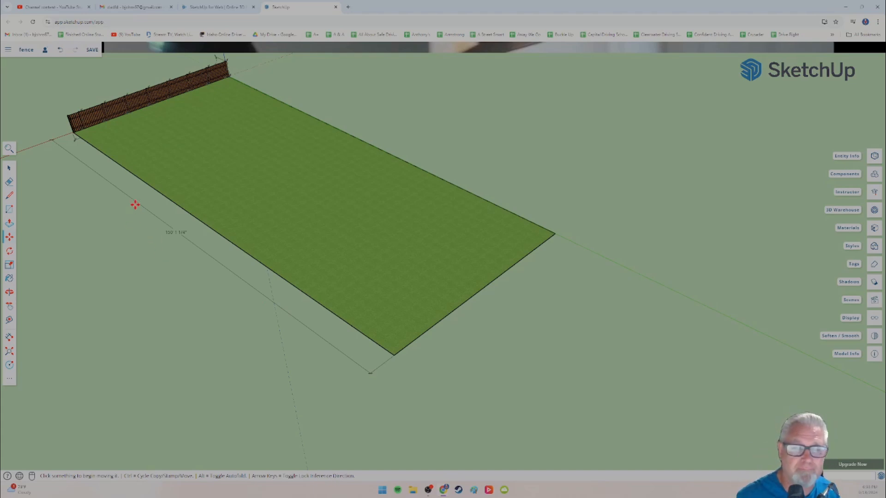
click(471, 300)
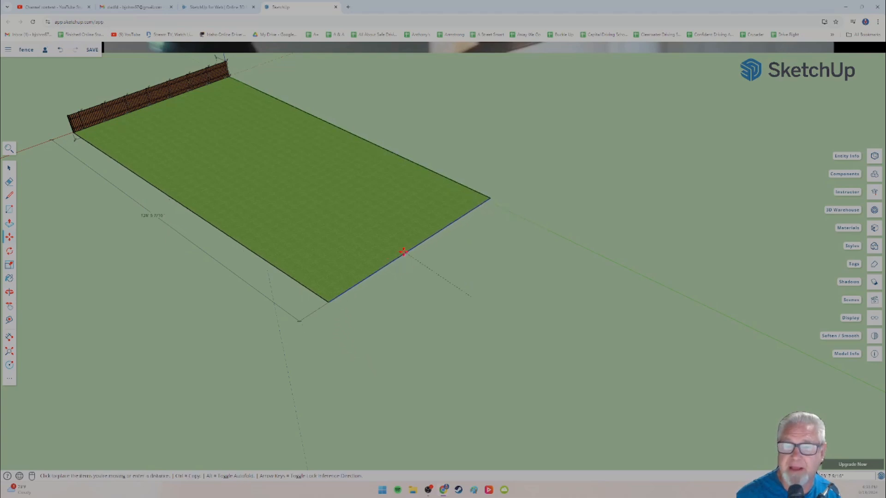
click(395, 252)
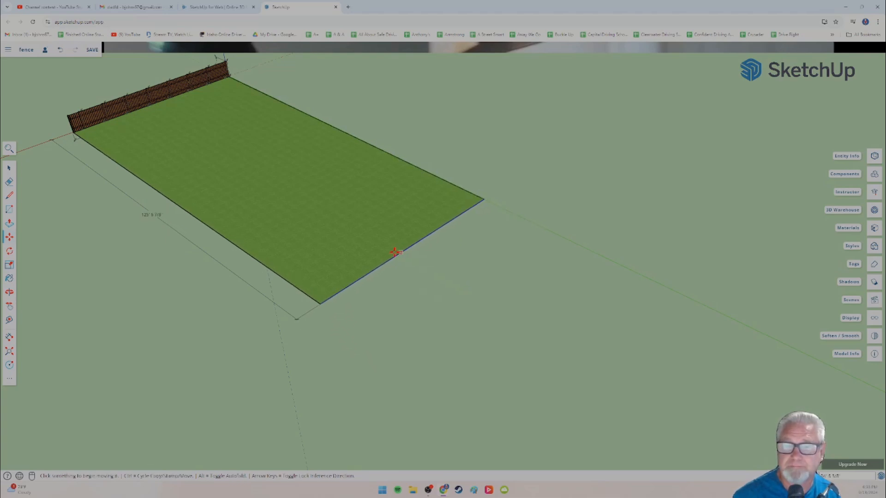
Step: Draw a 150 ft line from the lawn corner at the fence's end post along the long edge and past the far corner
click(9, 195)
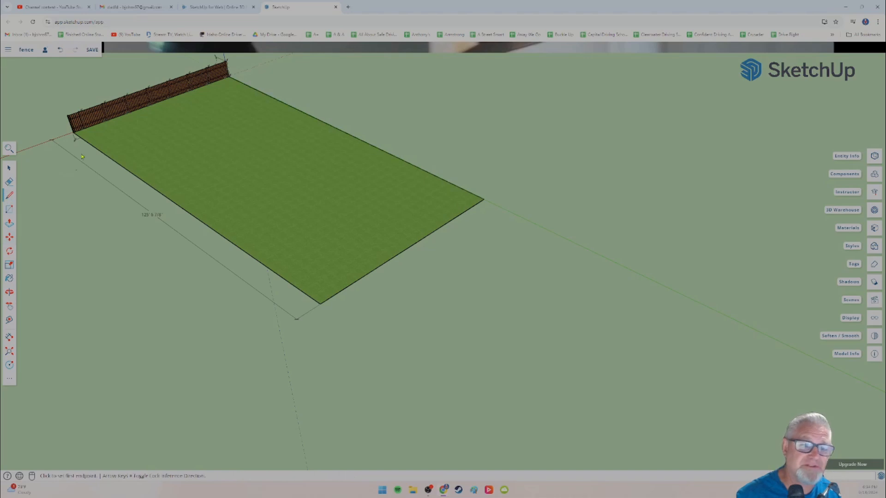
scroll(82, 157, up, 5)
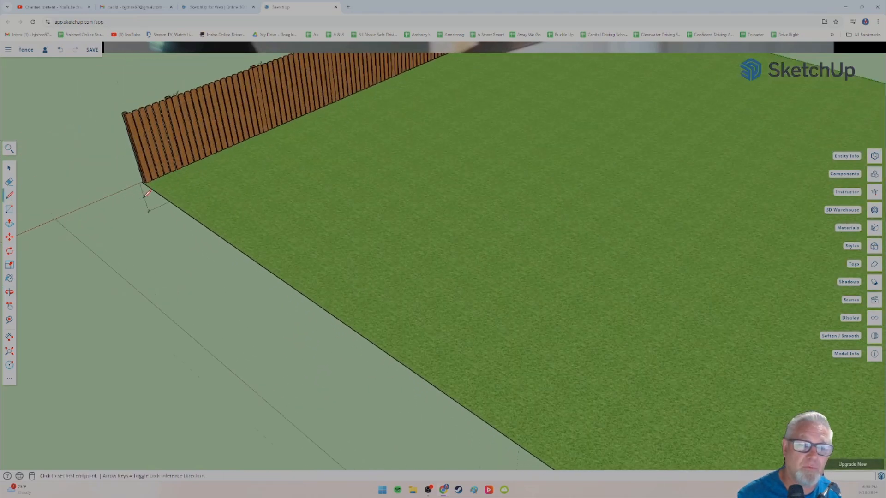
scroll(146, 194, up, 1)
scroll(144, 176, up, 2)
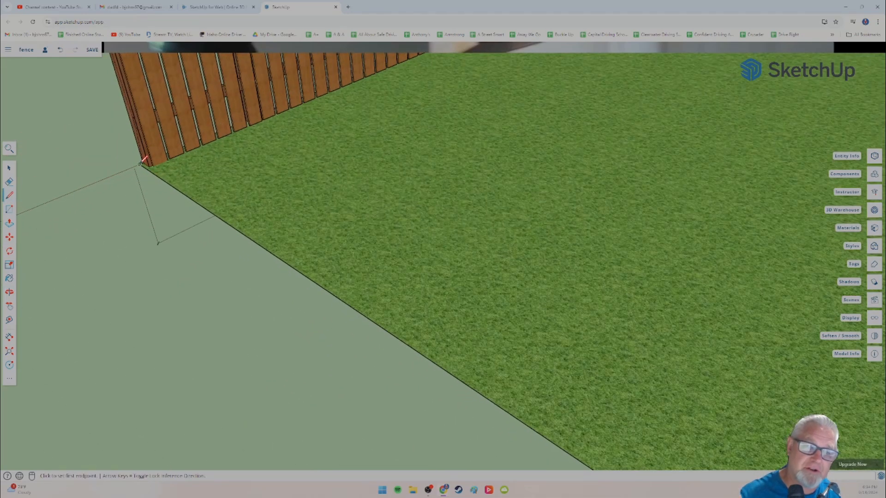
click(140, 164)
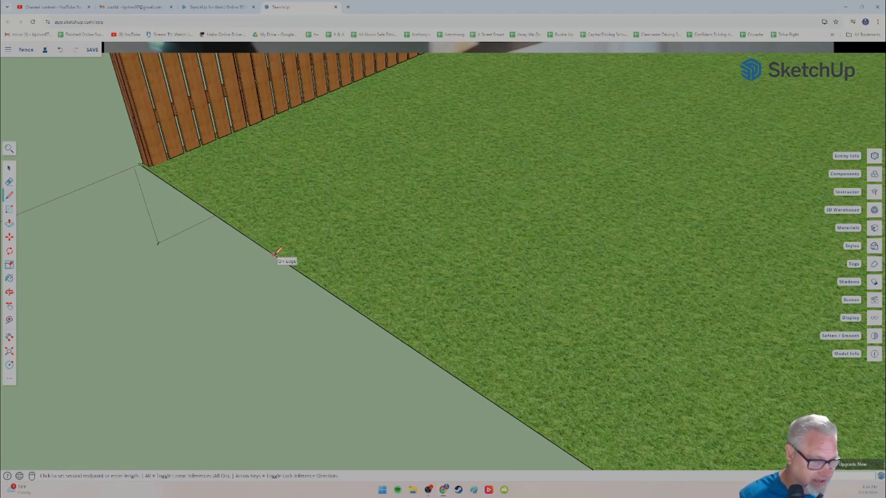
key(Return)
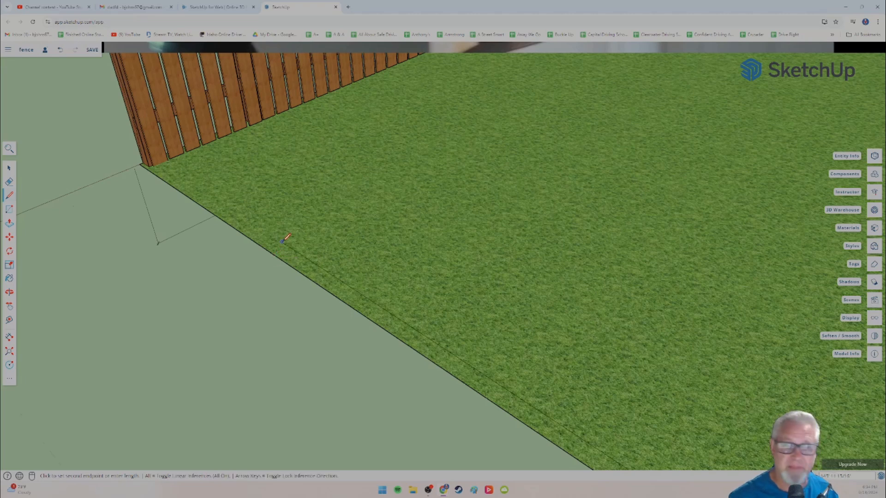
scroll(288, 236, down, 8)
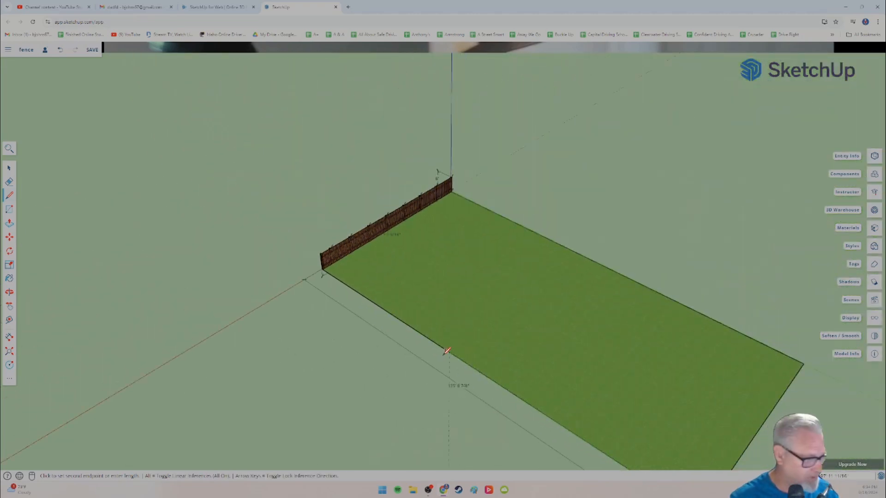
middle_drag(449, 352, 531, 369)
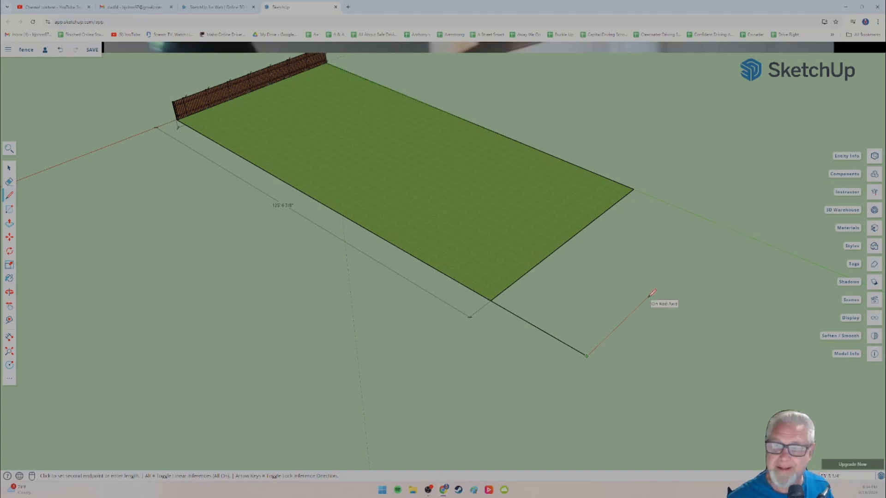
key(Escape)
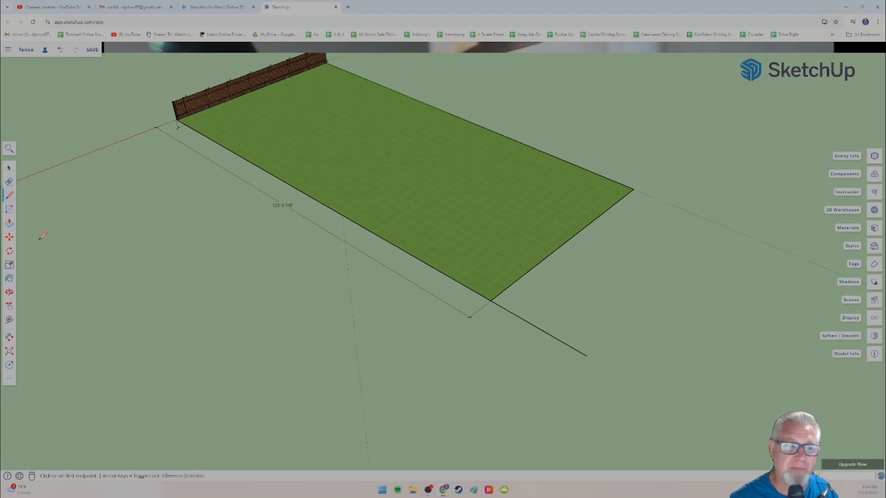
Step: Try to move the lawn's far short edge outward toward the end of the 150 ft line
click(9, 237)
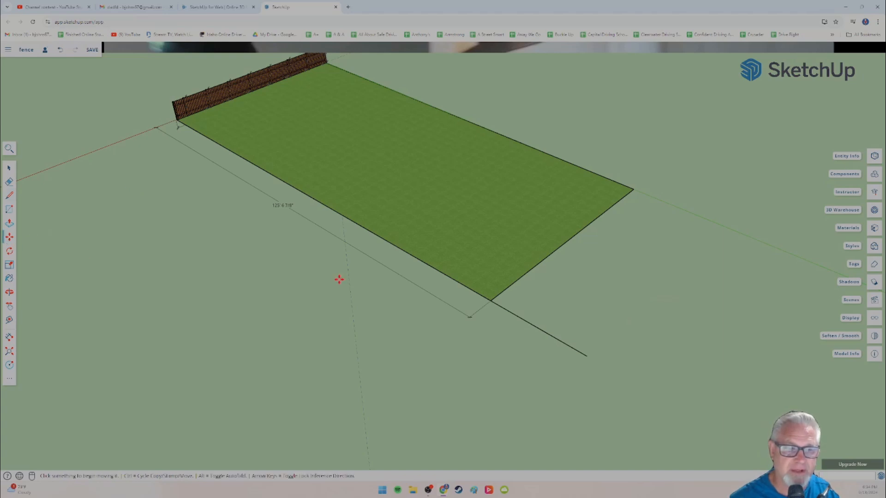
click(568, 255)
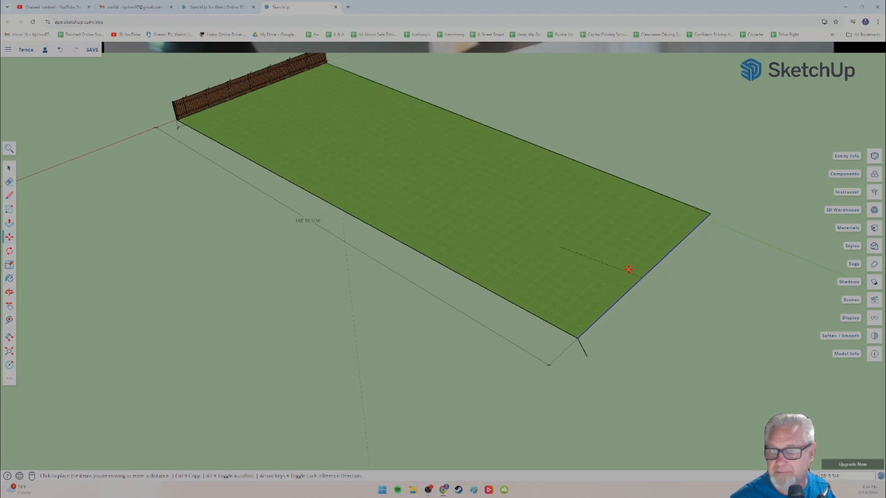
click(546, 220)
key(ctrl+z)
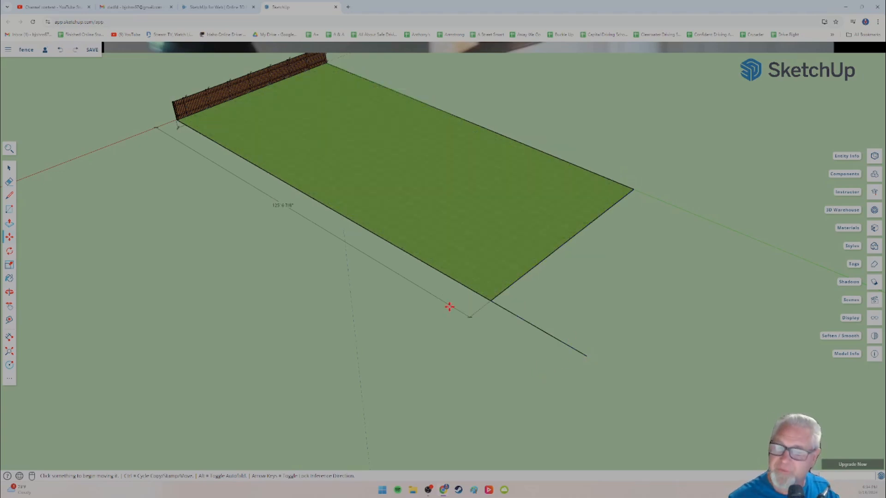
Step: Draw a line from the 150 ft line's end along the red axis to the green axis, closing the outline at the lawn's far corner
click(9, 197)
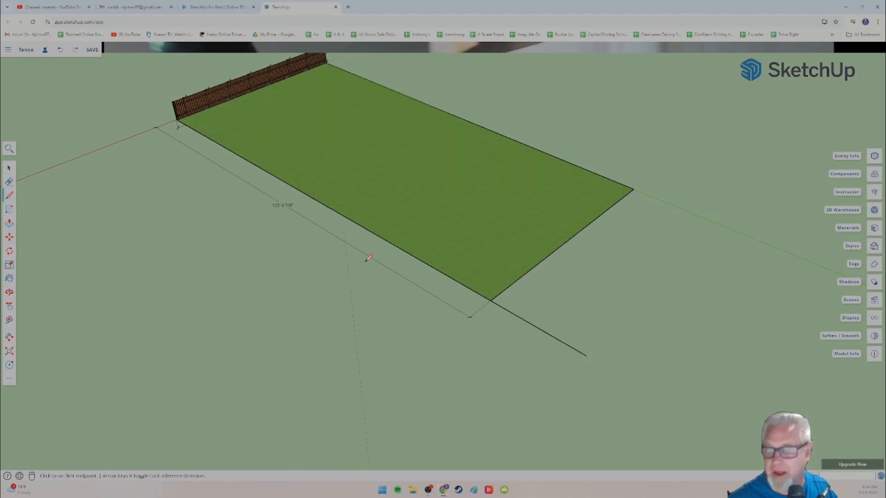
click(634, 189)
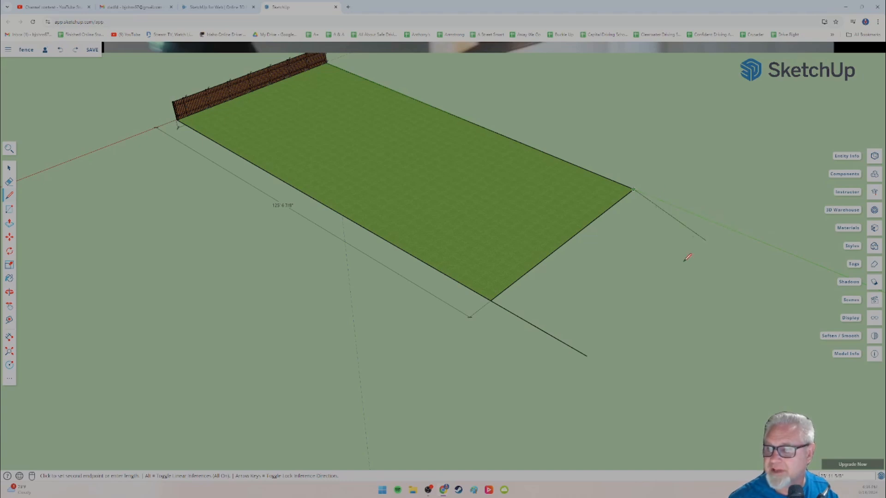
key(Escape)
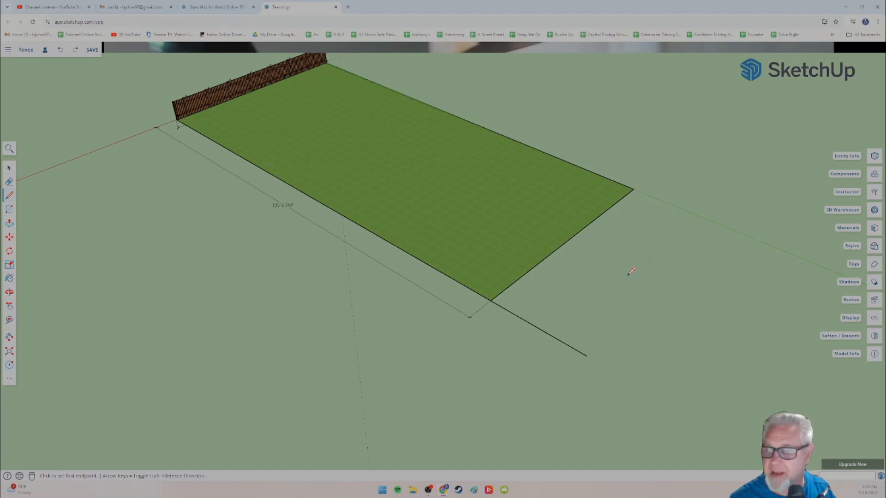
click(587, 355)
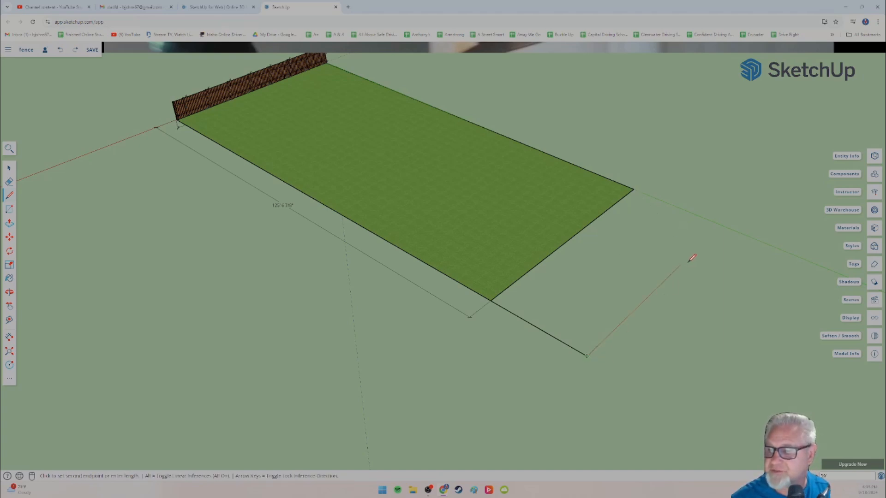
scroll(720, 227, up, 5)
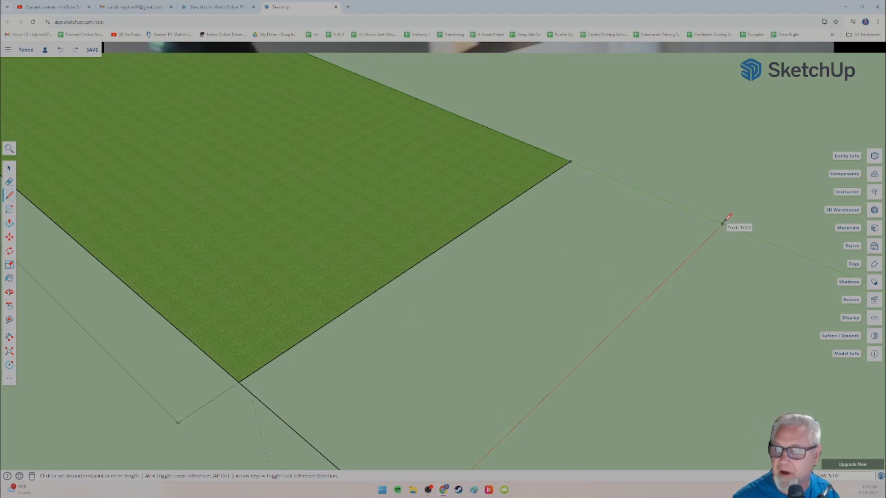
click(723, 224)
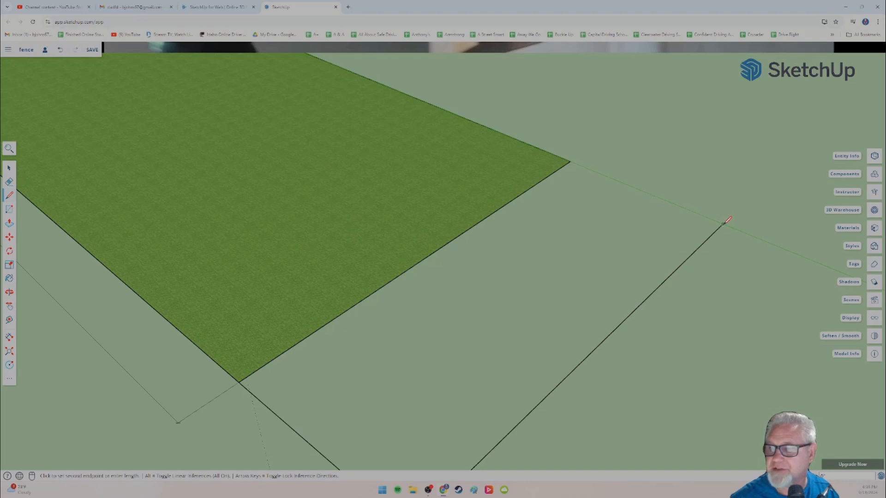
click(570, 162)
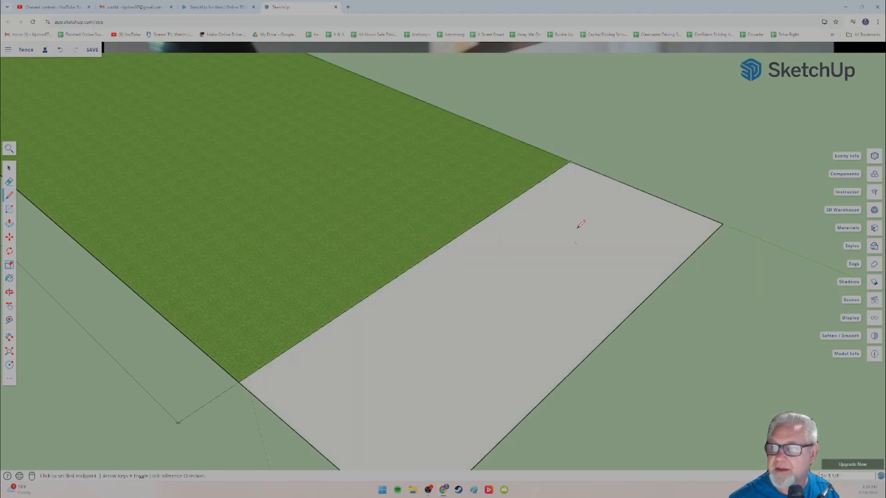
Step: Delete the edge dividing the lawn from its new extension, and remove the old long-edge dimension
scroll(572, 267, down, 5)
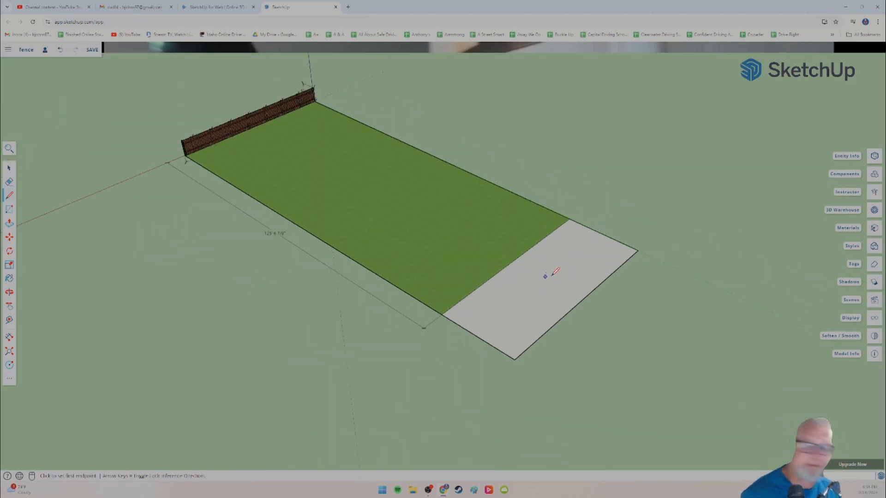
click(8, 168)
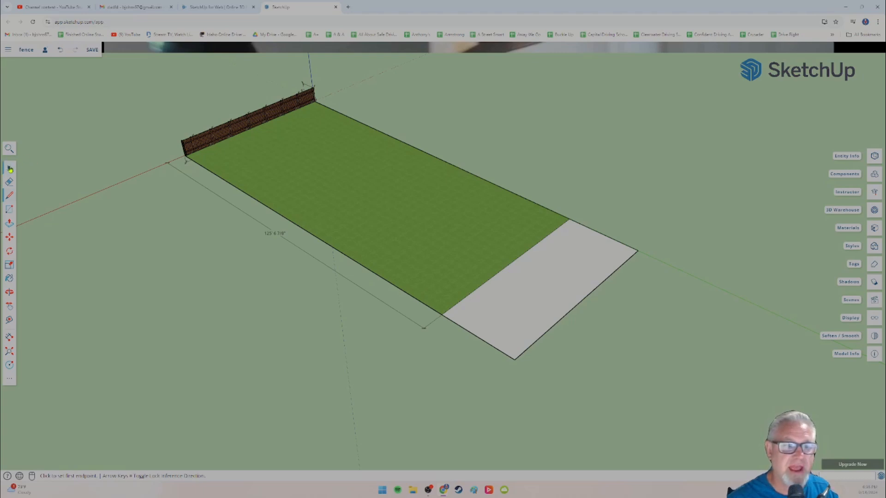
click(506, 266)
scroll(507, 266, up, 4)
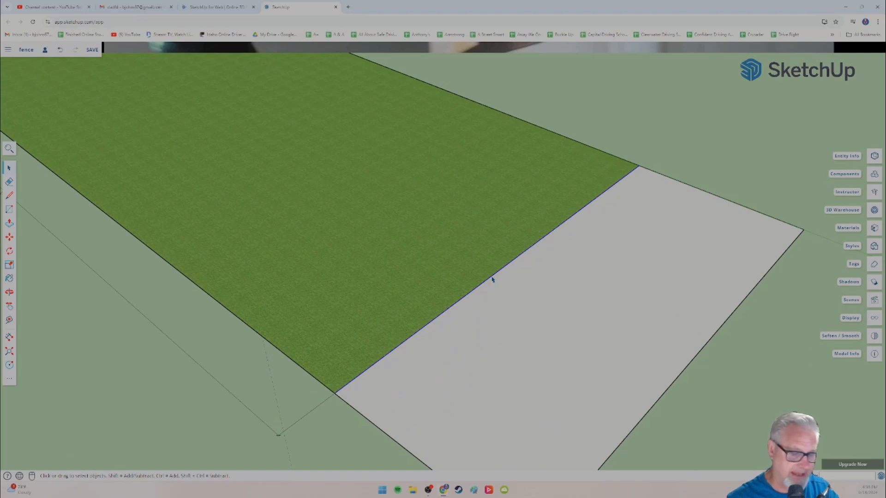
key(Delete)
scroll(465, 285, down, 5)
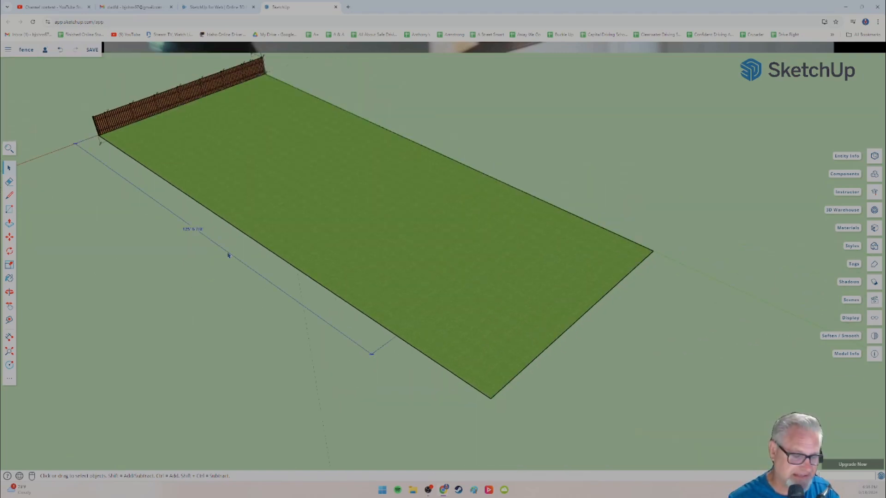
scroll(92, 203, up, 5)
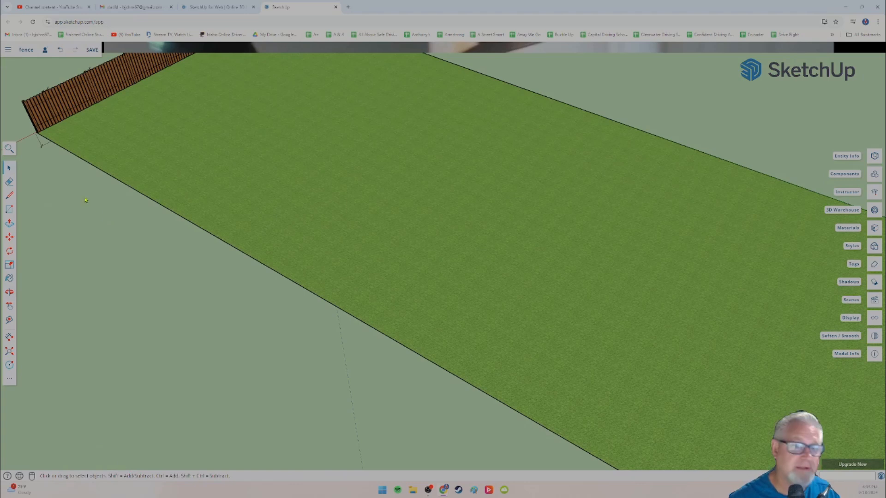
Step: Dimension the extended lawn's long edge from the corner at the fence's end post to the new far corner, placing it outside the lawn
scroll(237, 306, down, 3)
scroll(192, 283, up, 4)
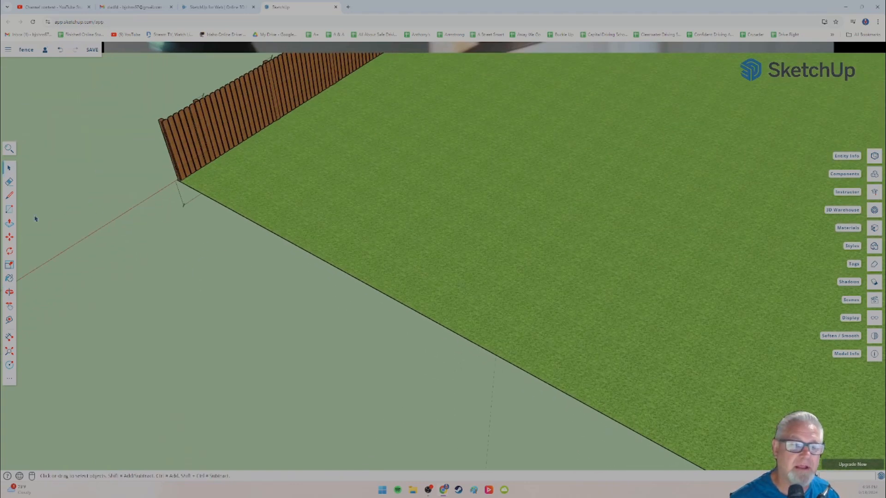
click(9, 337)
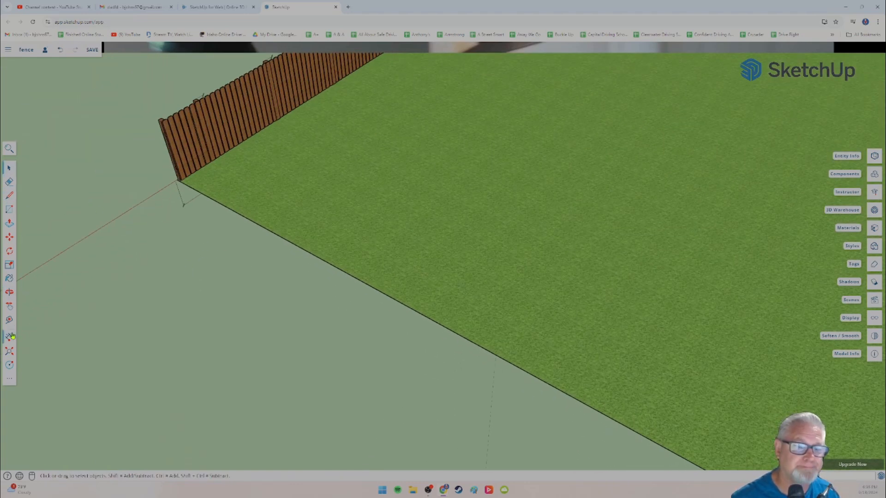
scroll(169, 197, up, 3)
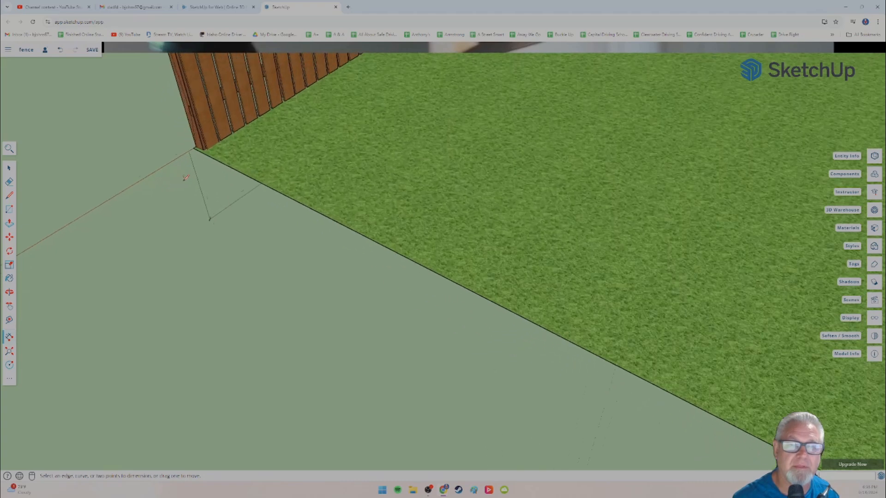
click(200, 142)
scroll(276, 206, down, 4)
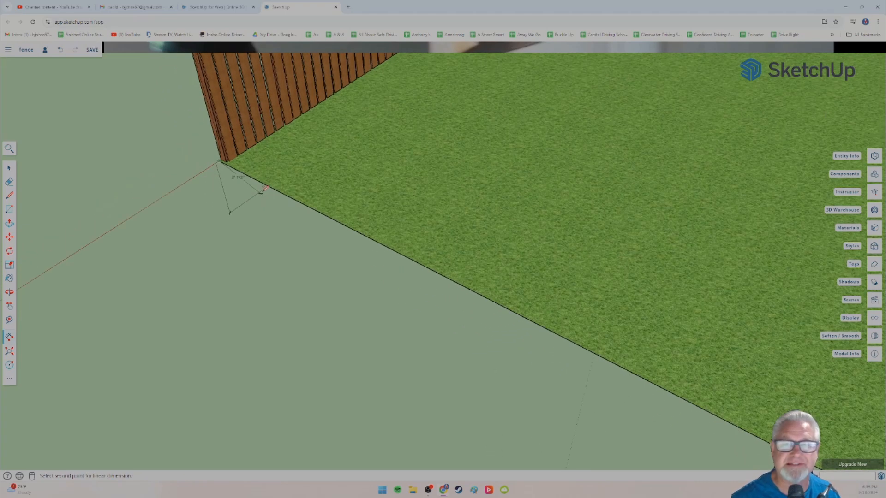
shift+middle_drag(342, 239, 102, 80)
scroll(404, 257, down, 5)
shift+middle_drag(366, 253, 120, 121)
scroll(369, 240, down, 4)
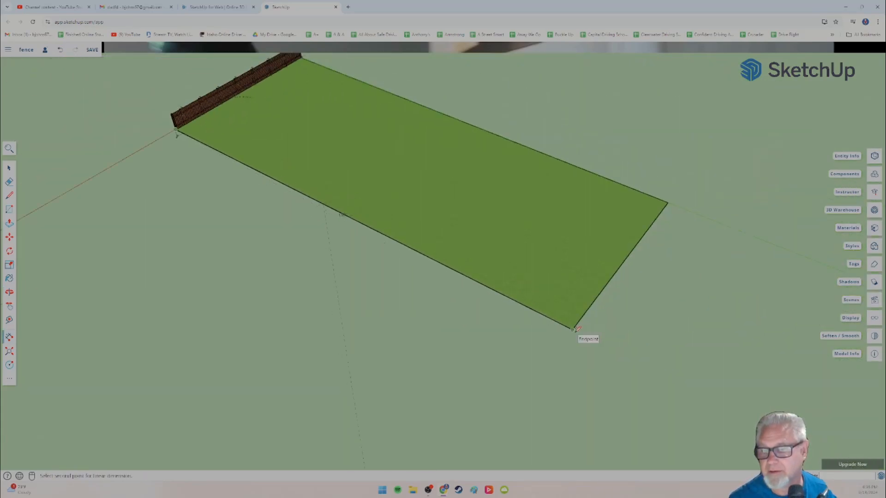
click(572, 328)
click(558, 341)
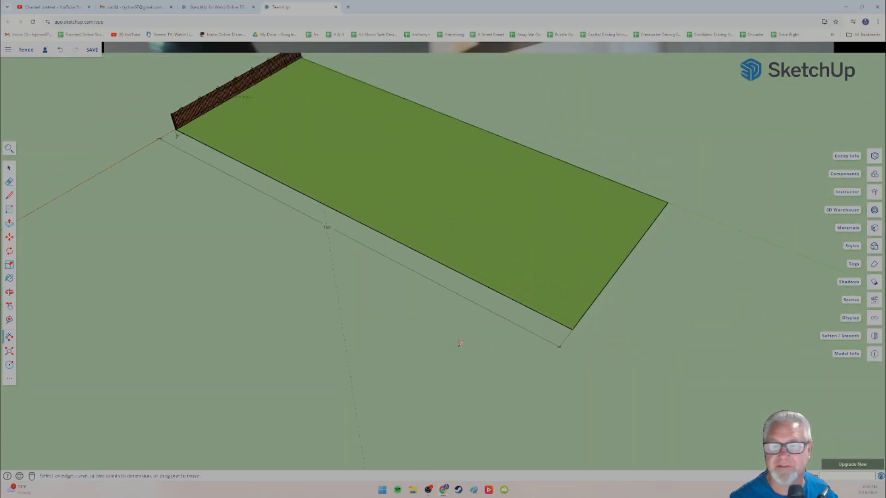
Step: Outline a narrow sidewalk strip beyond the lawn's far short edge, extending from the corner and following the red axis to the green axis
scroll(324, 350, down, 3)
scroll(332, 297, down, 2)
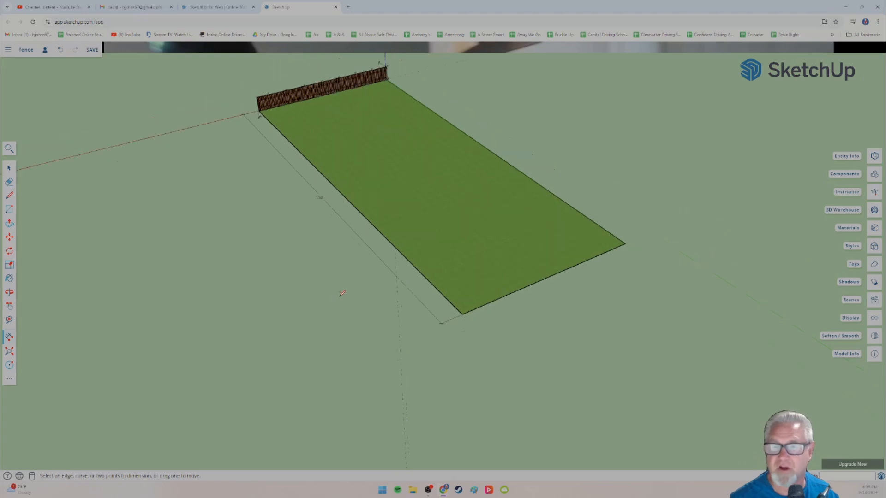
middle_drag(337, 301, 291, 185)
middle_drag(253, 226, 247, 249)
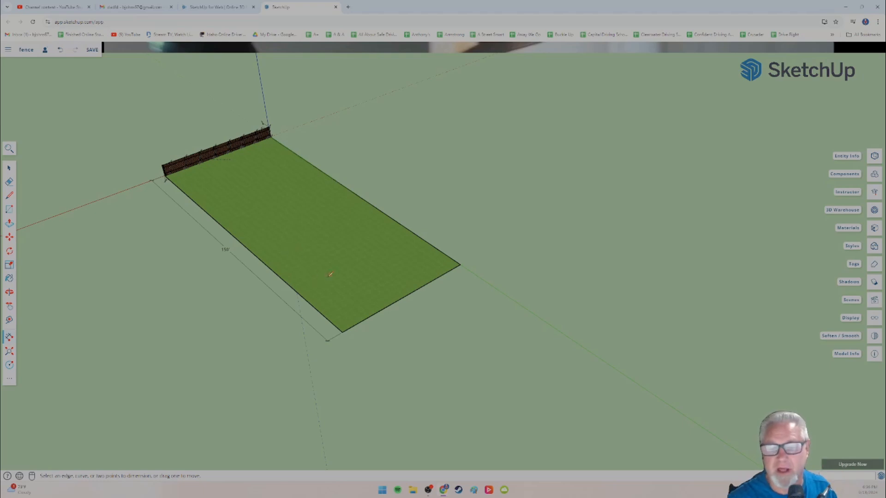
scroll(361, 342, up, 3)
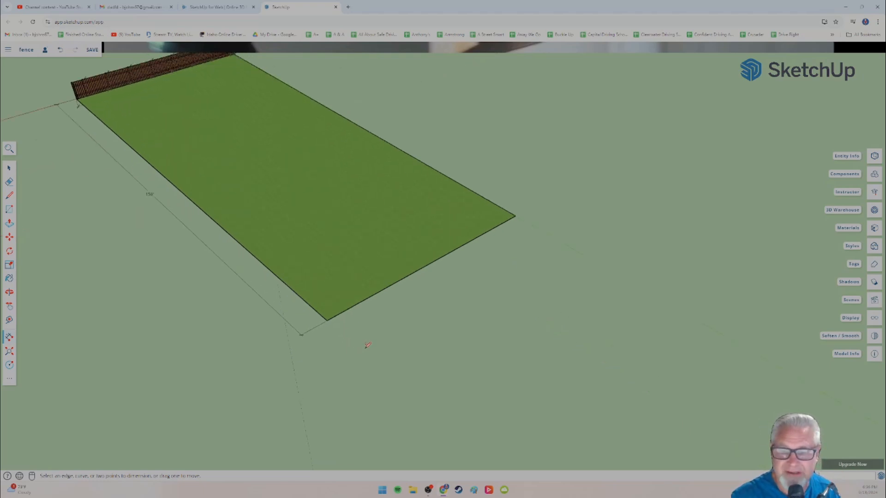
scroll(363, 336, down, 3)
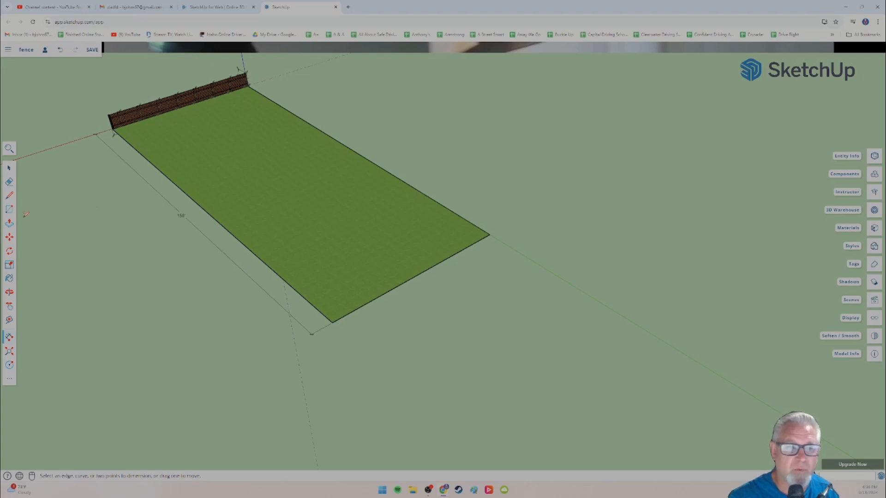
click(10, 196)
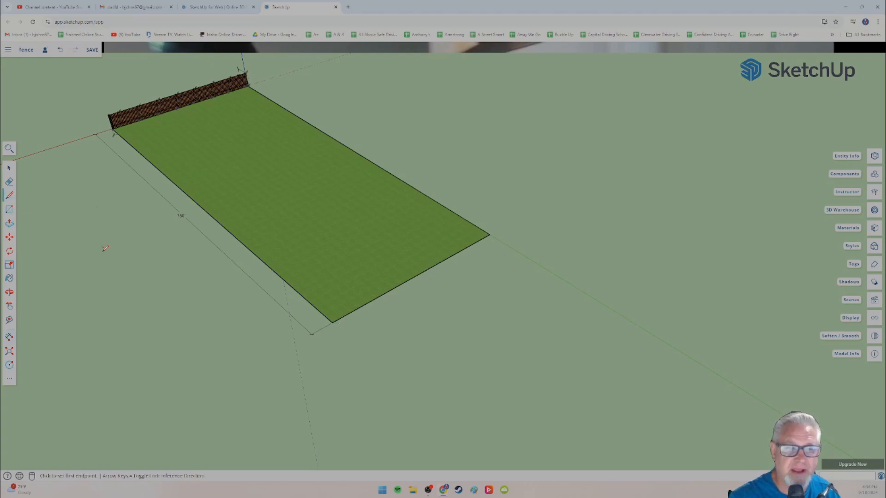
click(334, 321)
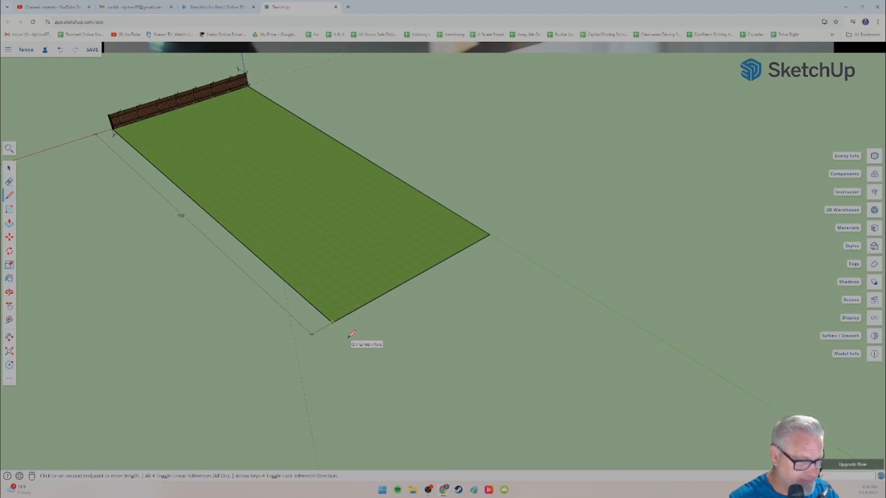
click(340, 330)
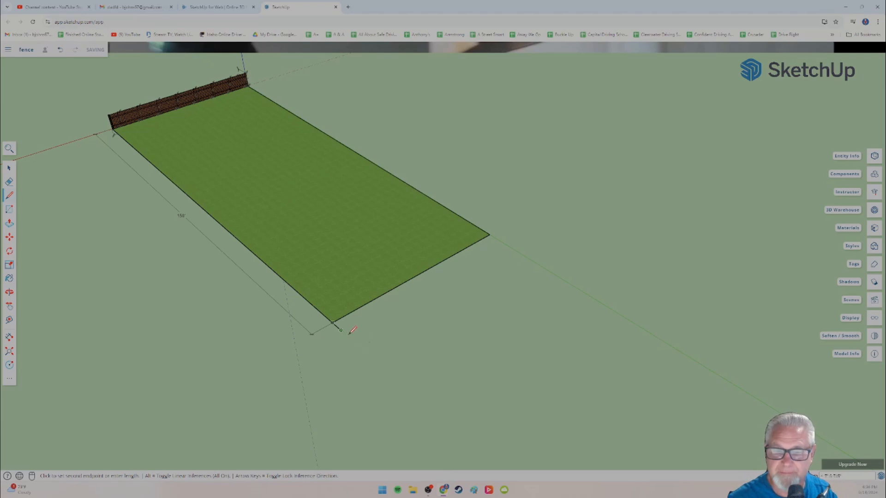
click(499, 240)
click(490, 234)
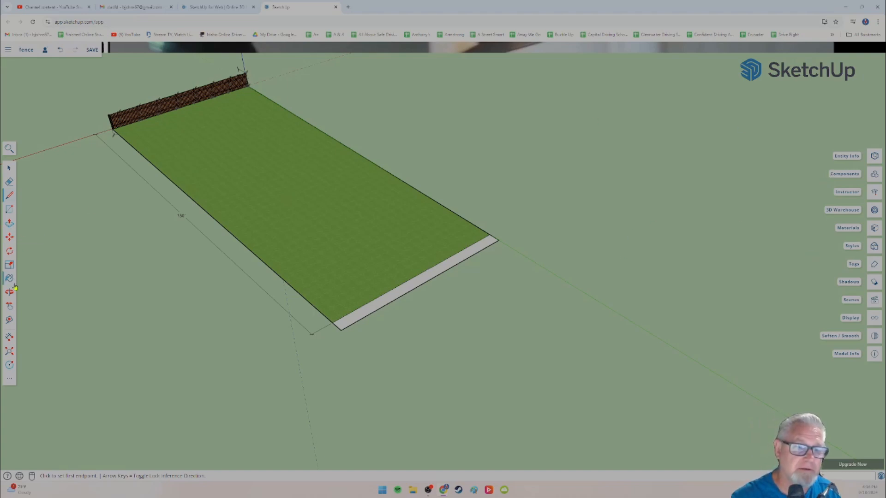
click(9, 279)
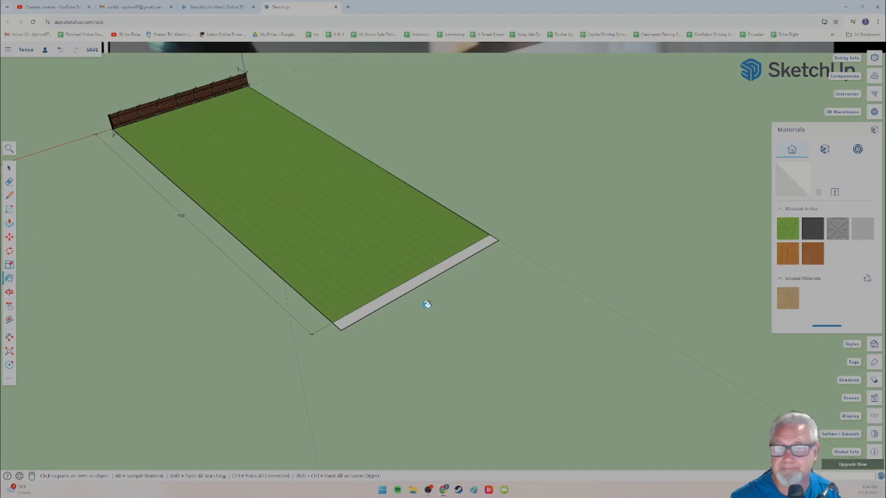
scroll(433, 293, up, 3)
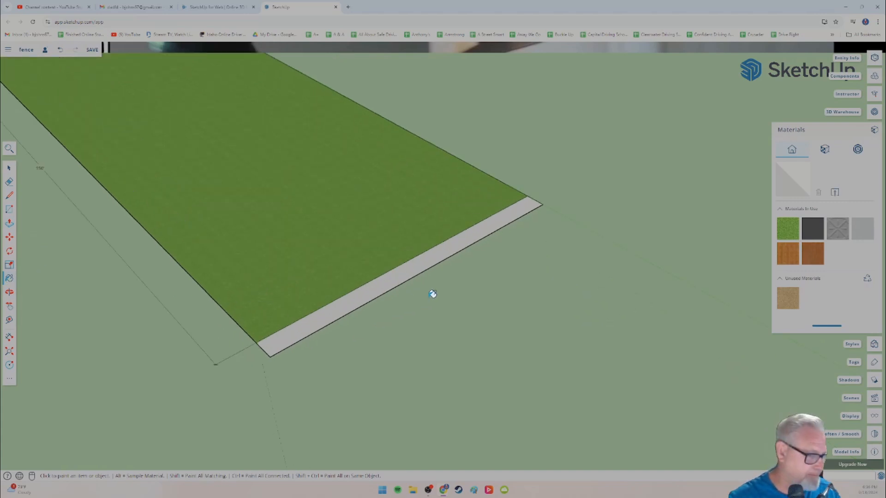
mouse_move(429, 297)
middle_down()
mouse_move(340, 304)
mouse_move(359, 305)
middle_up()
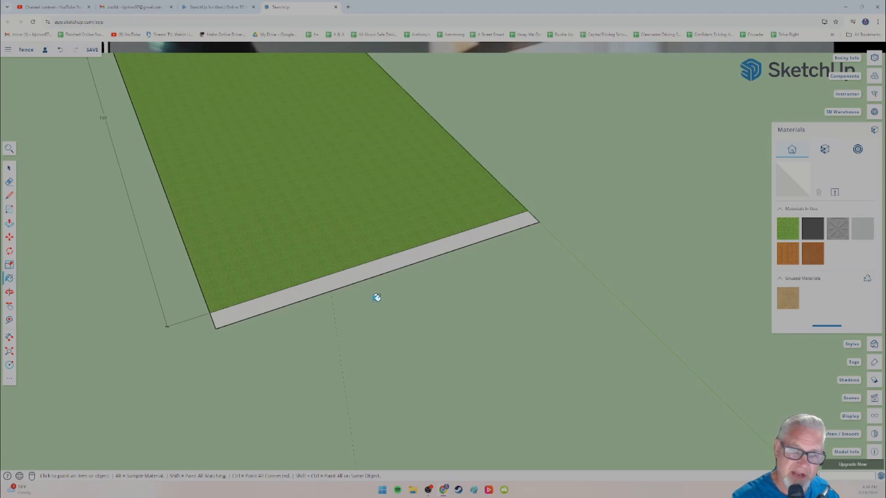
scroll(377, 298, up, 2)
mouse_move(303, 302)
middle_down()
mouse_move(334, 307)
mouse_move(339, 298)
mouse_move(352, 309)
mouse_move(334, 316)
middle_up()
scroll(334, 316, up, 3)
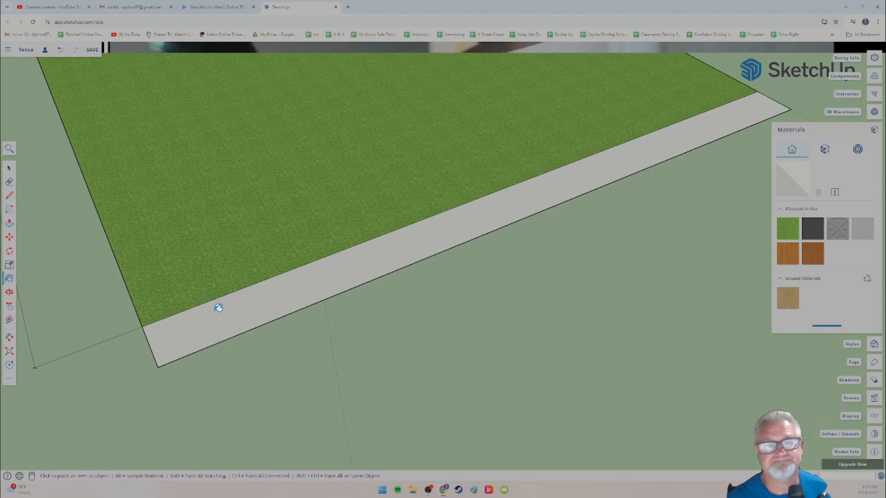
click(8, 197)
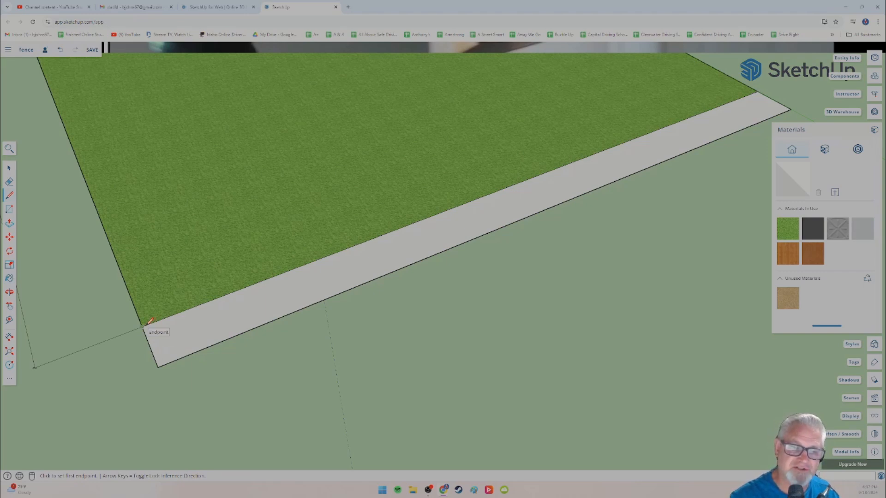
click(10, 237)
click(9, 168)
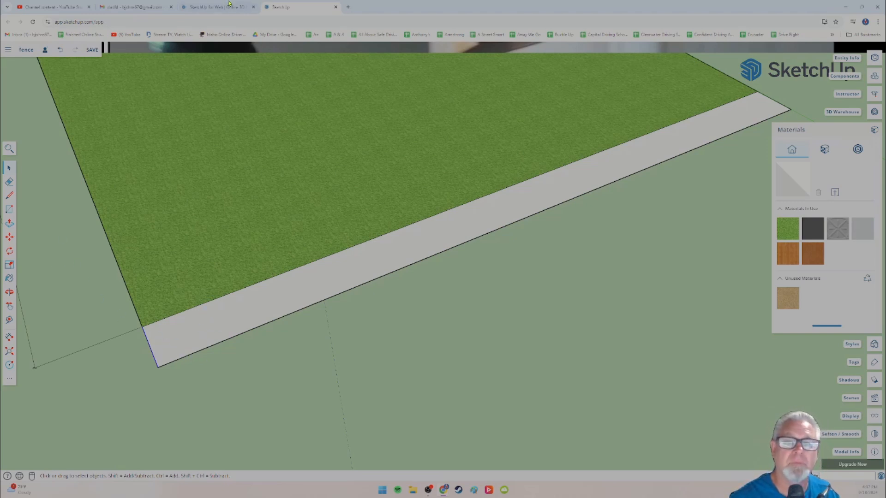
Step: Search the web in a new tab for "distance between sidewalk cracks", and return to the fence model
click(348, 6)
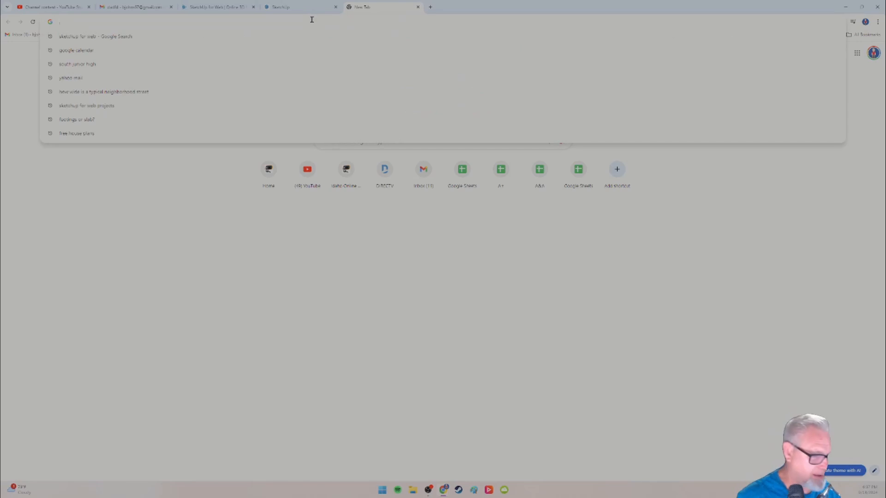
text(dist)
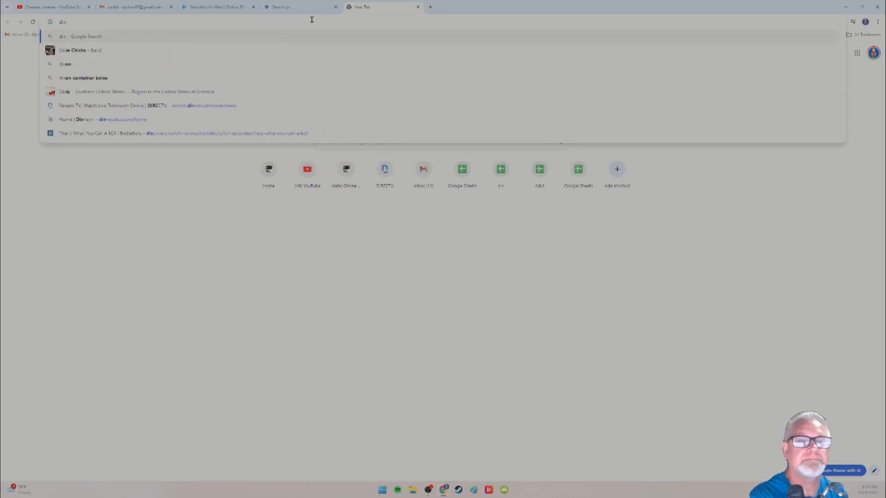
text(ance betwee)
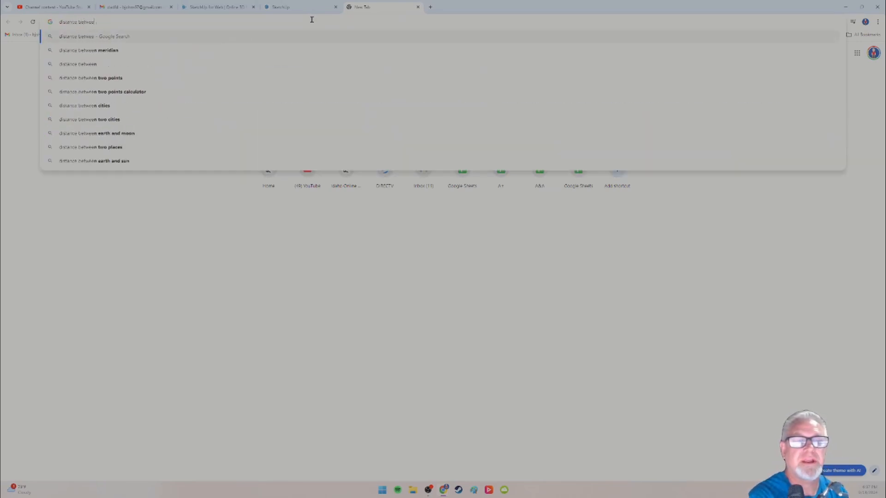
text(n sidewalk cracks)
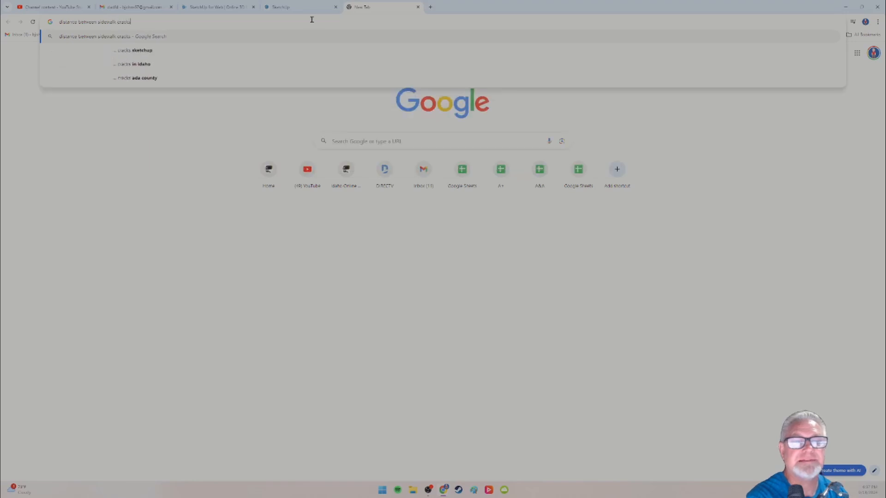
key(Return)
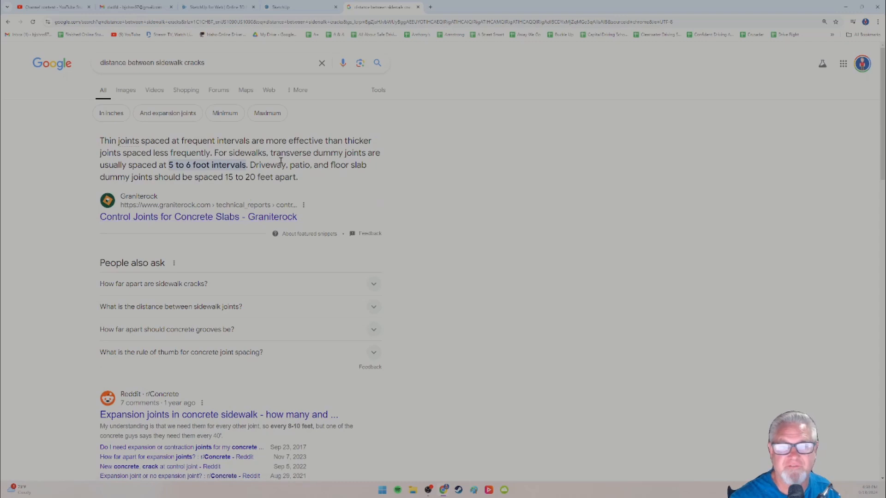
click(295, 7)
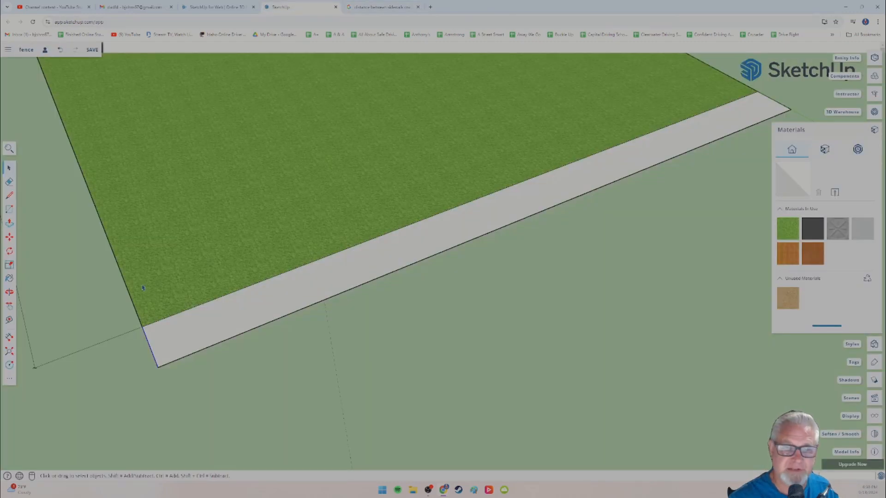
click(9, 195)
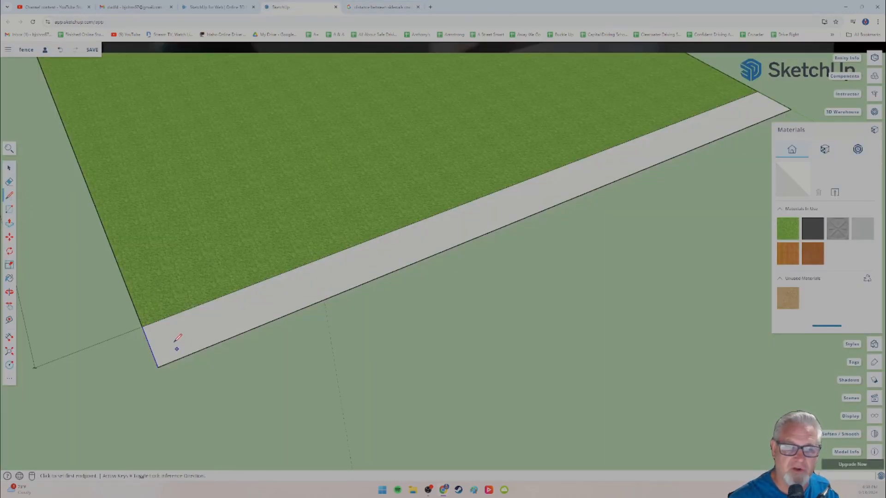
click(149, 345)
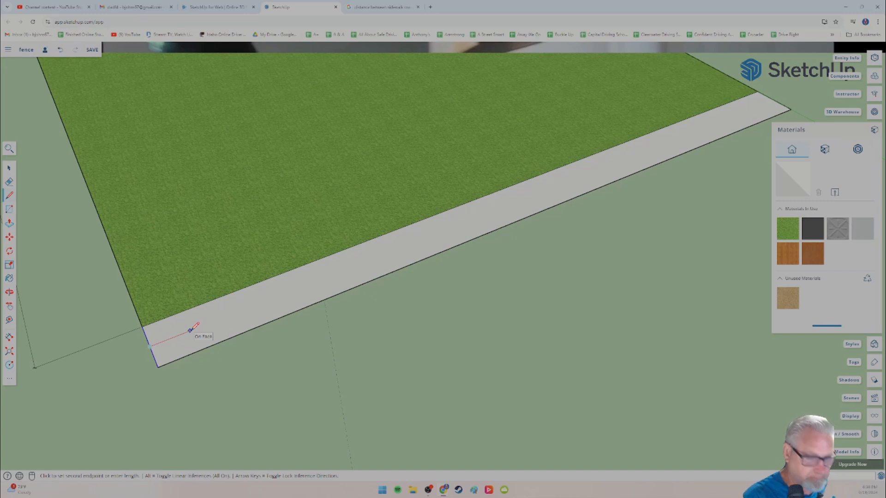
key(Return)
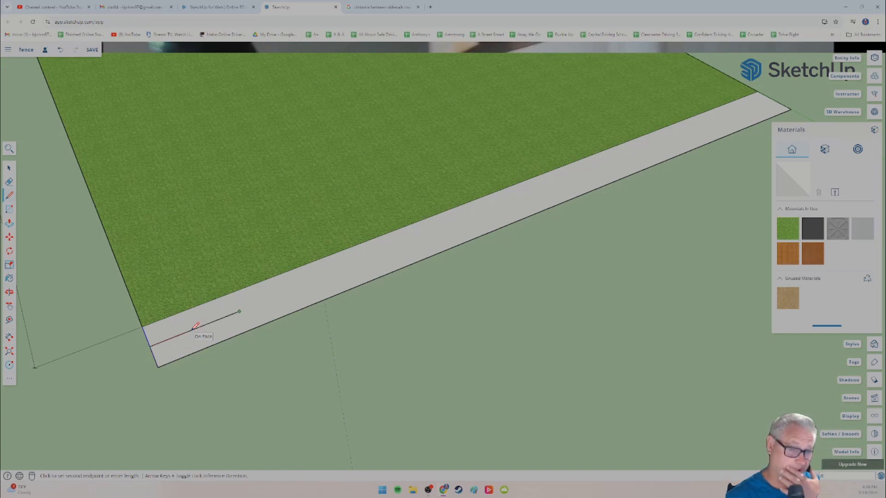
key(Escape)
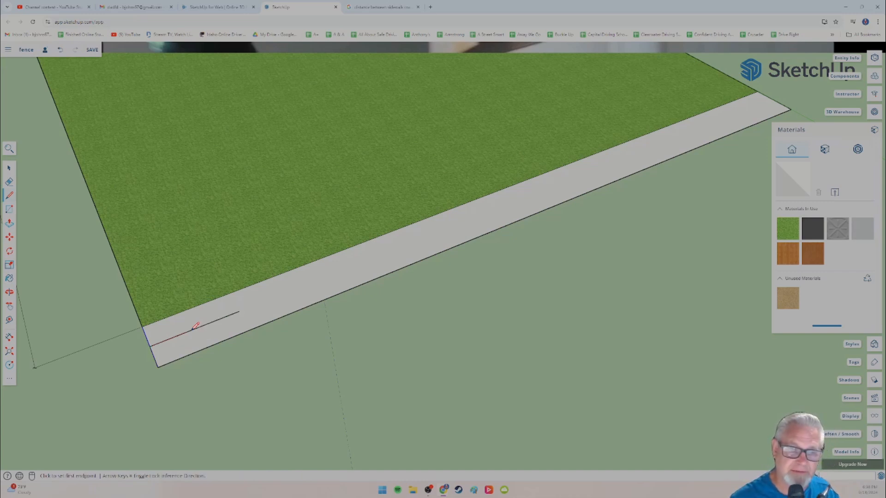
key(ctrl+z)
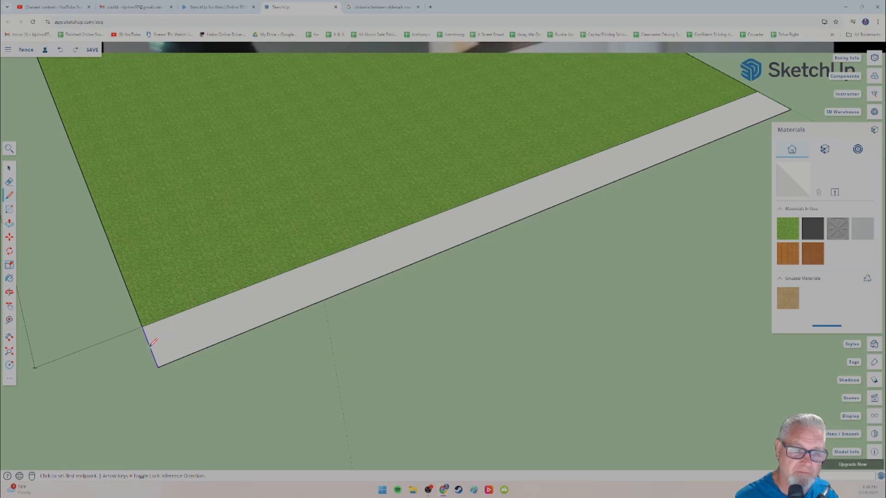
Step: Draw a helper line along the red axis from the midpoint of the strip's short end, and draw a joint across the strip at its endpoint
click(150, 345)
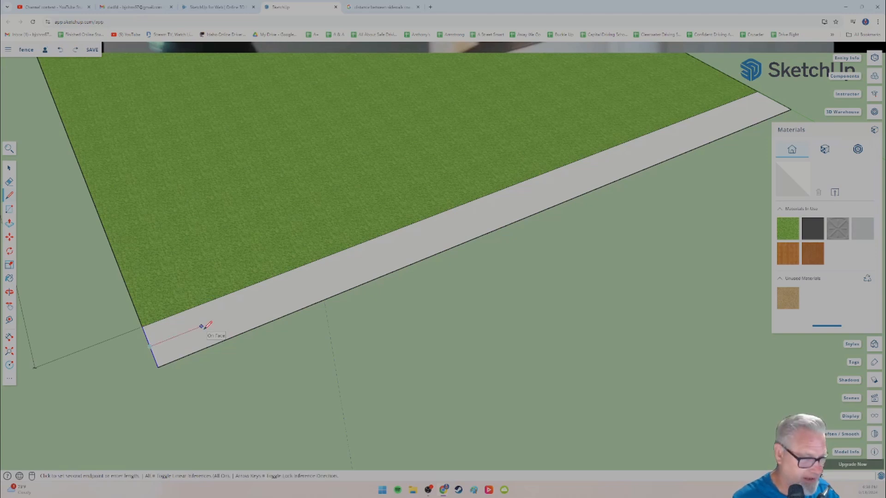
key(Return)
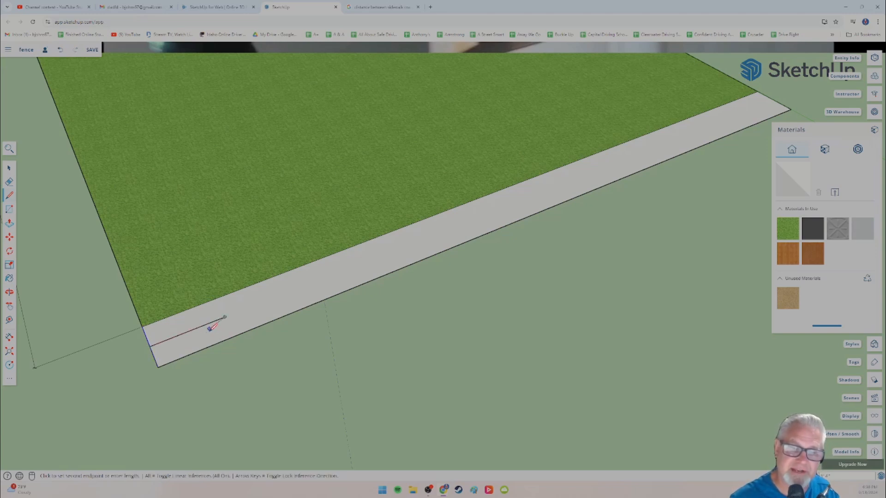
click(217, 298)
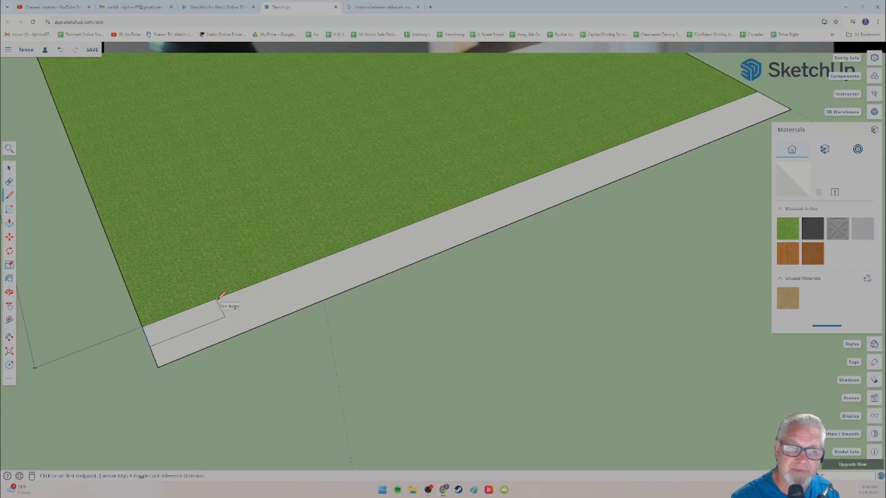
click(234, 337)
click(227, 316)
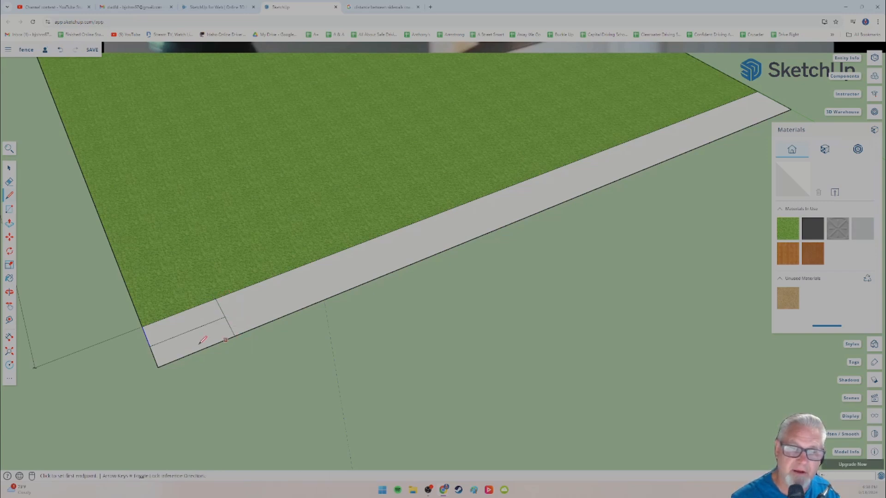
Step: Delete the lengthwise helper line between the strip's short end and the first joint, and select the joint line
click(10, 169)
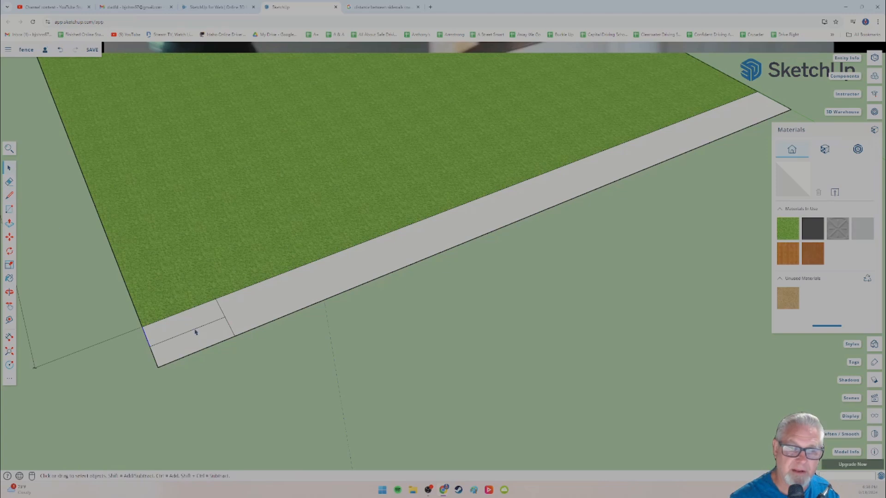
click(197, 333)
key(Delete)
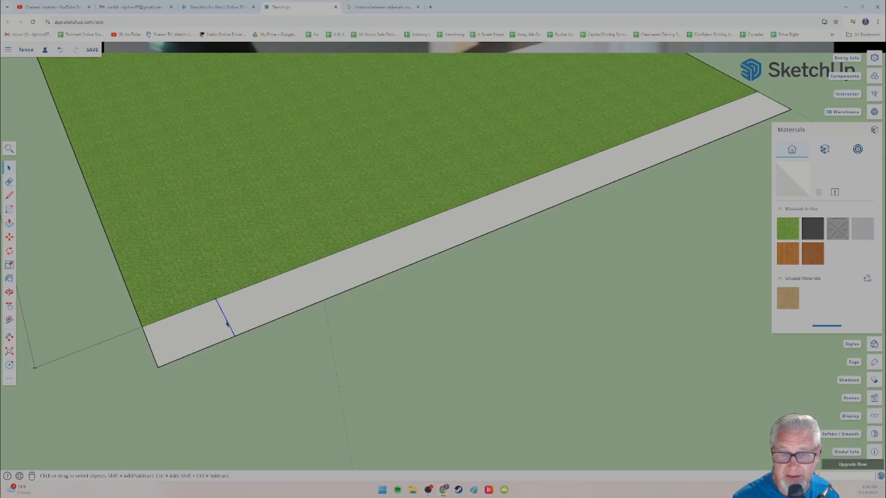
drag(232, 321, 238, 317)
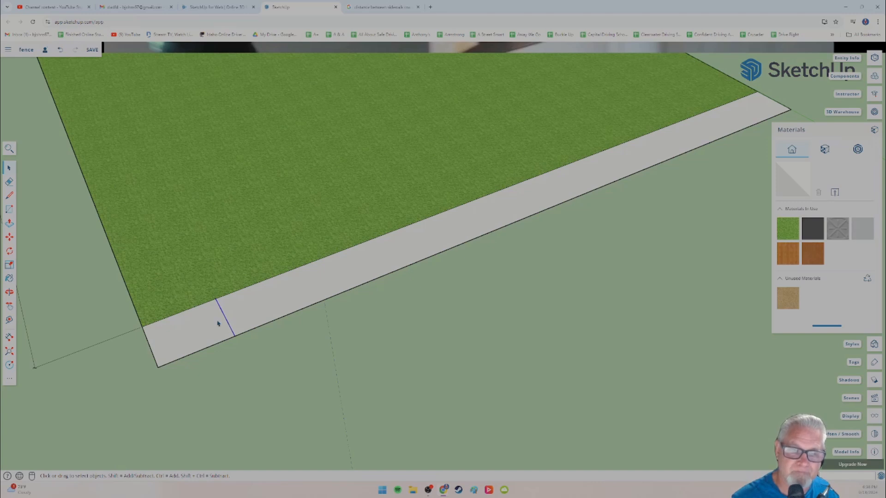
Step: Draw a helper line along the red axis from the first joint's midpoint, and draw the second joint across the strip at its endpoint
click(9, 196)
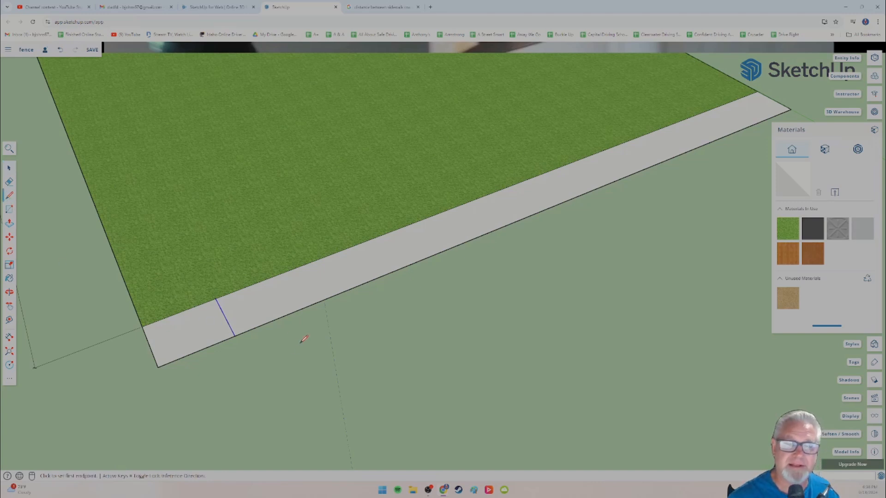
click(225, 317)
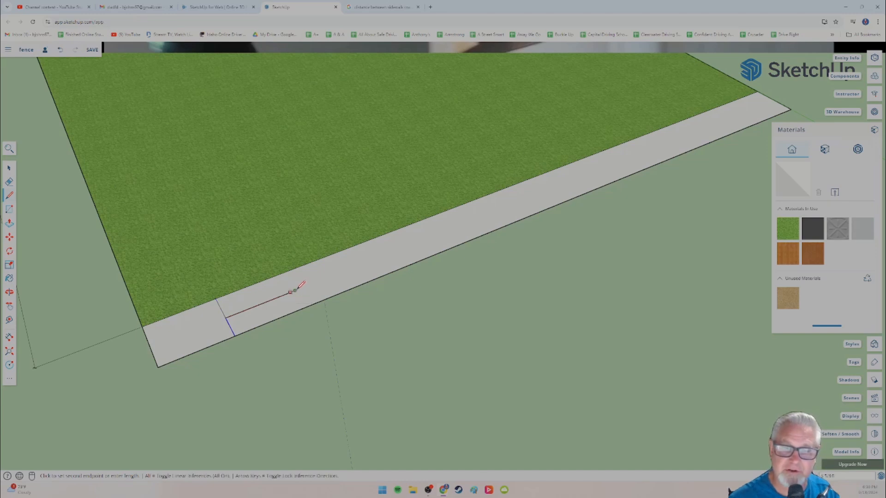
click(295, 291)
click(283, 272)
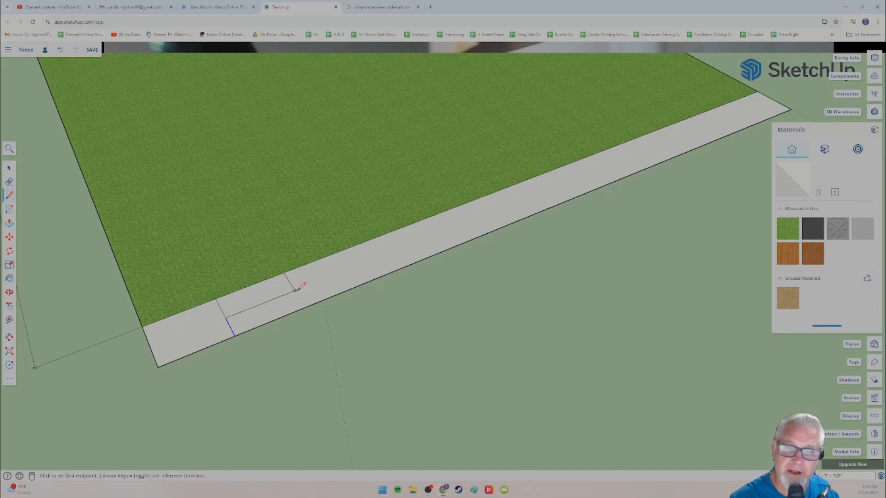
click(295, 291)
click(305, 307)
Step: Continue the helper line from the second joint in two equal lengths, drawing the third and fourth joints across the strip at the endpoints
click(295, 291)
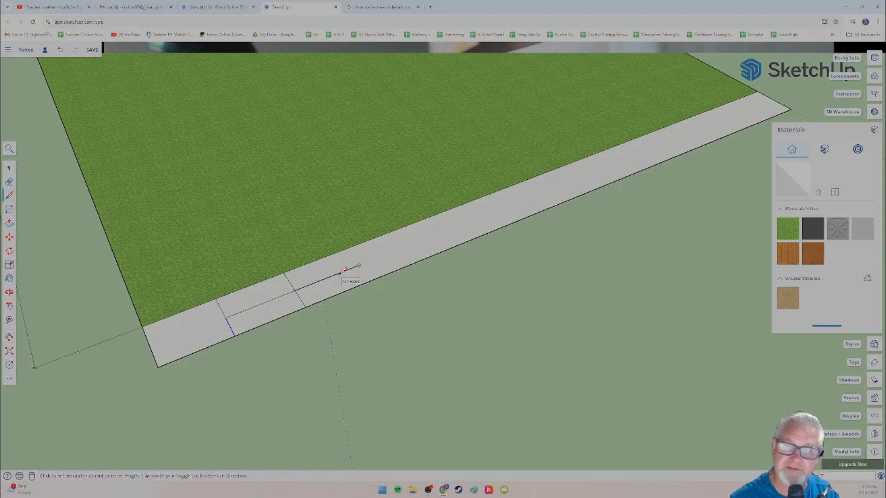
click(347, 249)
click(359, 266)
click(370, 280)
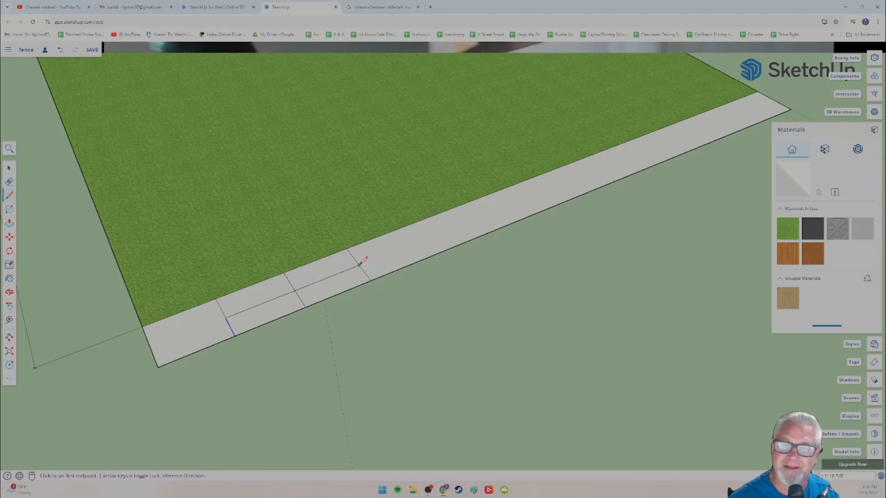
click(359, 265)
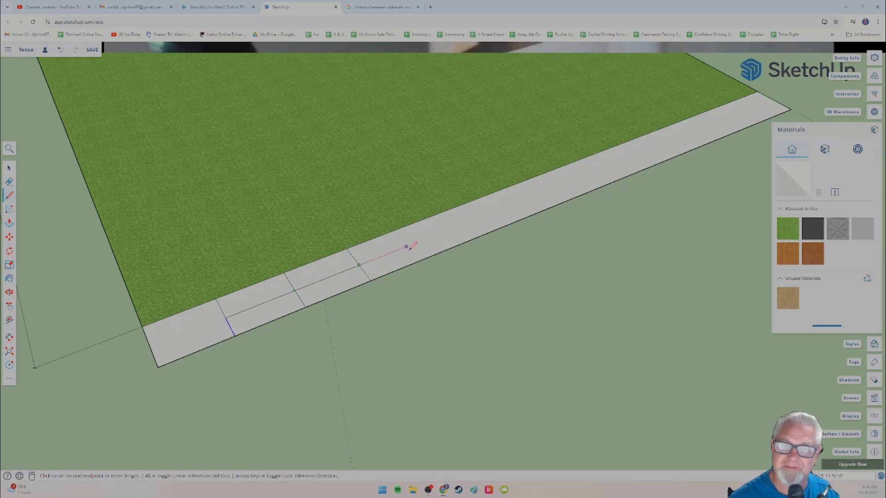
click(406, 227)
click(418, 241)
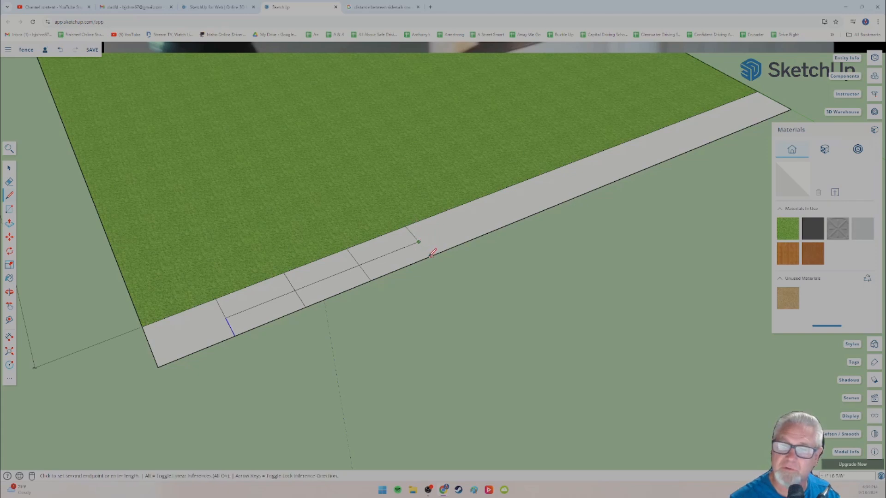
click(431, 255)
Step: Extend the helper line from the fourth joint by two more equal lengths, adding the fifth and sixth joints across the strip
click(419, 242)
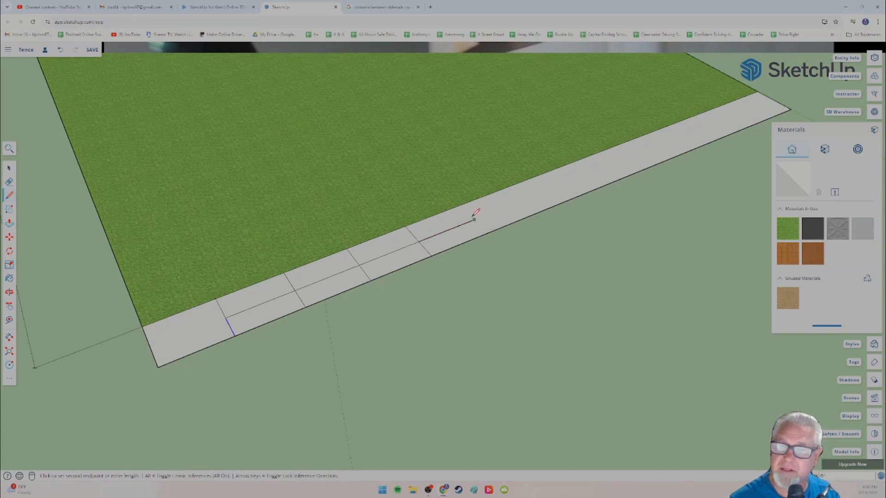
click(475, 219)
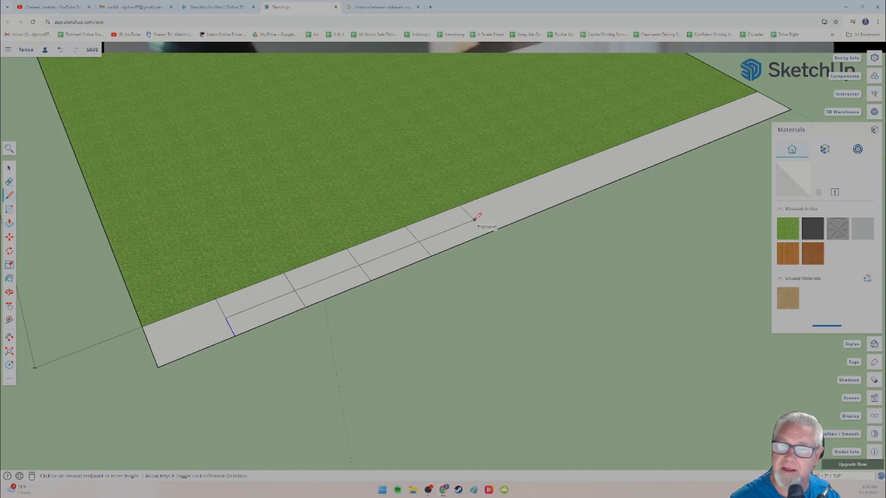
click(485, 235)
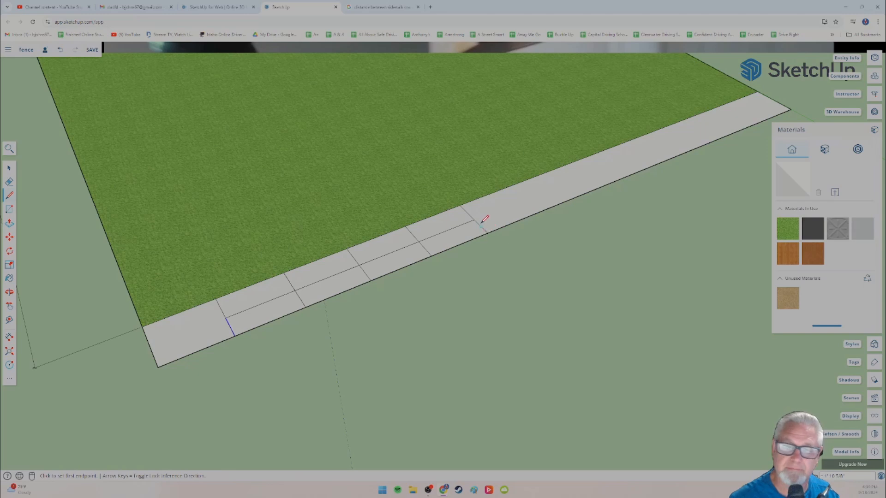
click(475, 220)
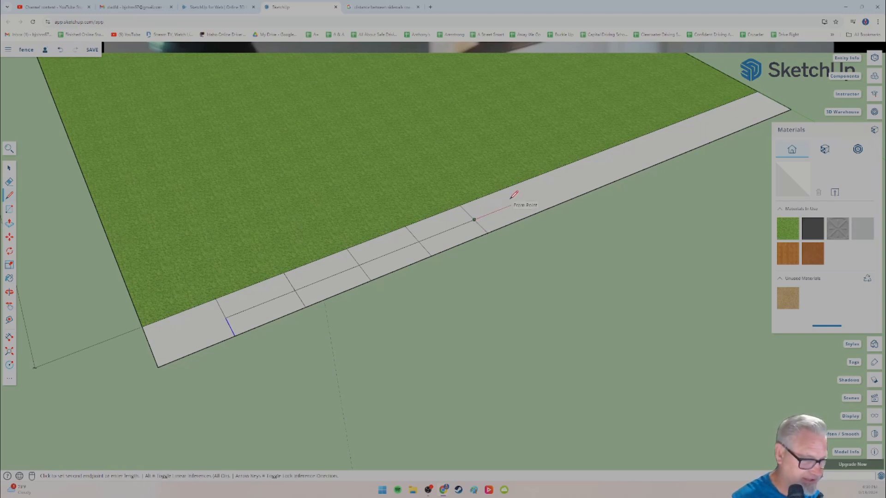
key(Return)
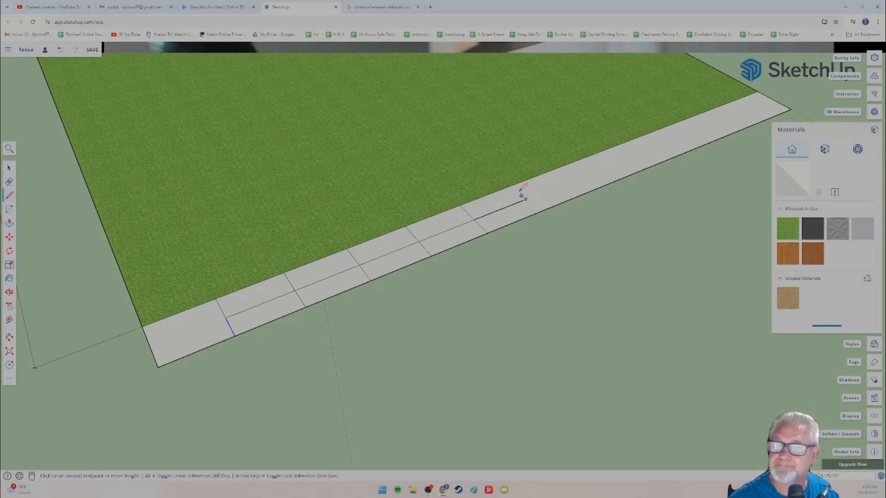
key(Escape)
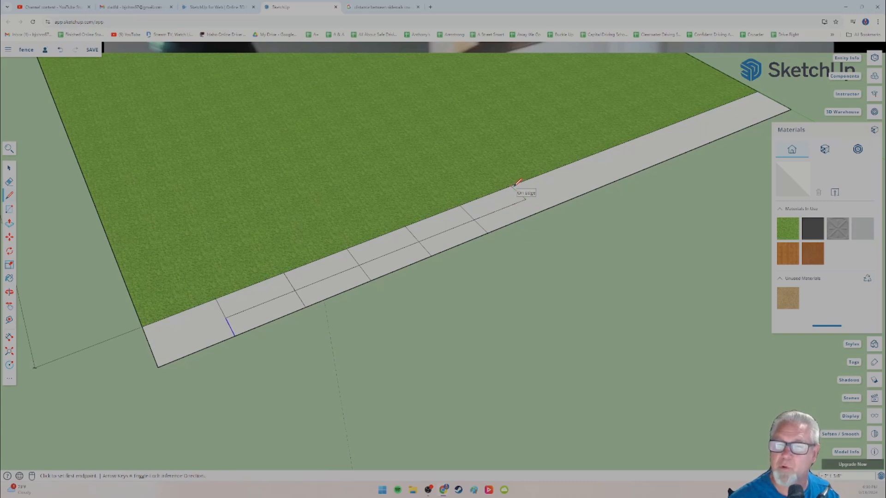
click(526, 198)
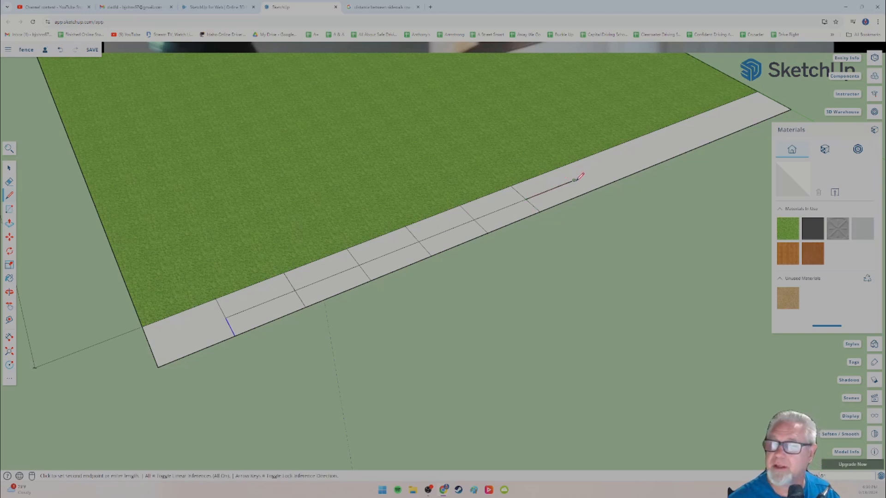
Step: Draw the next helper length from the sixth joint and add the seventh joint across the full width of the strip
click(575, 180)
click(560, 168)
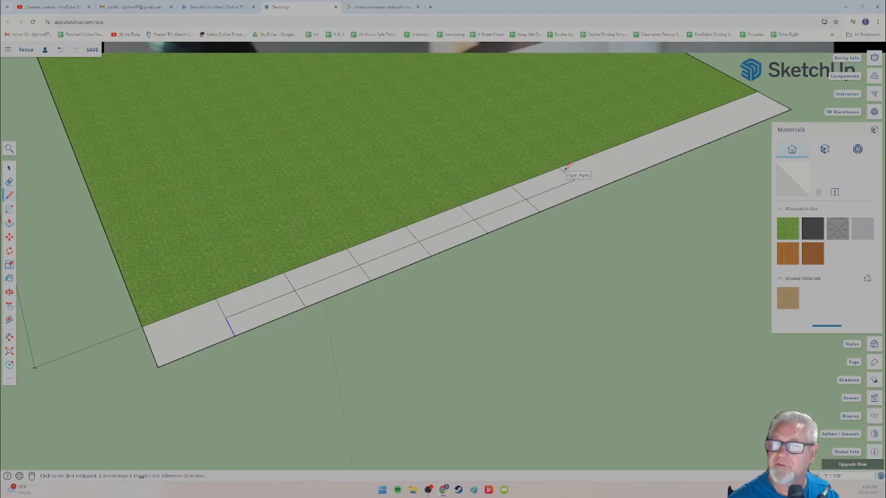
click(575, 179)
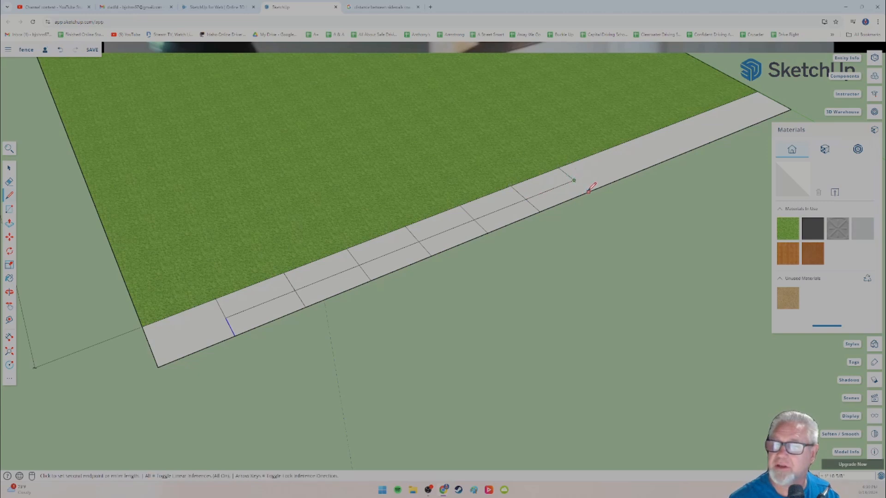
click(589, 190)
Step: Continue the helper line at the same spacing beyond the seventh joint, drawing the eighth and ninth joints across the strip
shift+middle_drag(655, 200, 343, 304)
mouse_move(399, 279)
shift+middle_down()
mouse_move(317, 340)
mouse_move(237, 372)
mouse_move(222, 320)
mouse_move(234, 254)
shift+middle_up()
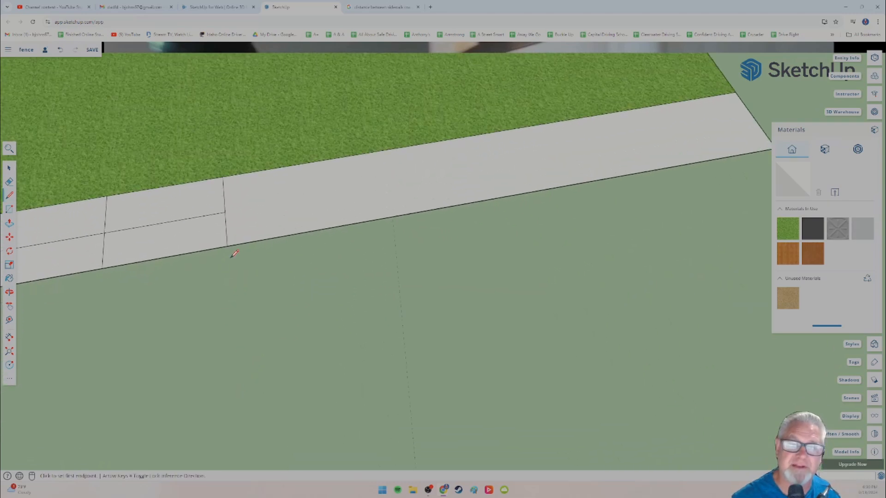
click(224, 212)
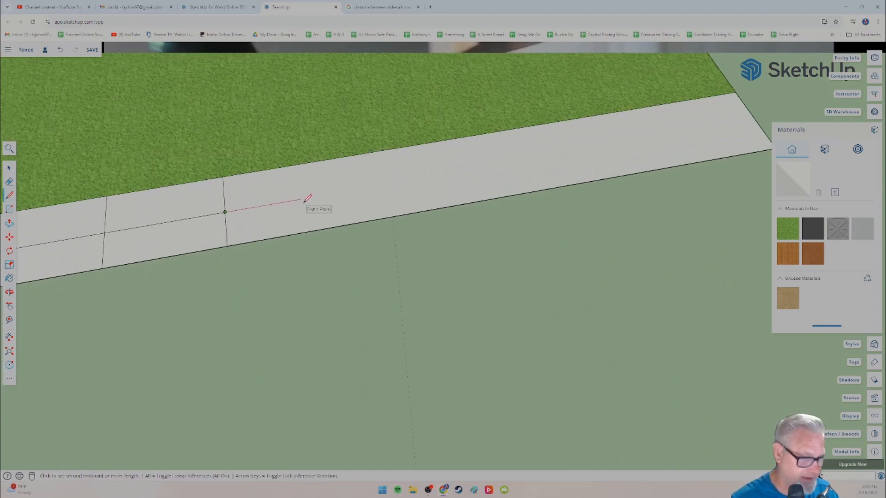
click(335, 159)
click(340, 192)
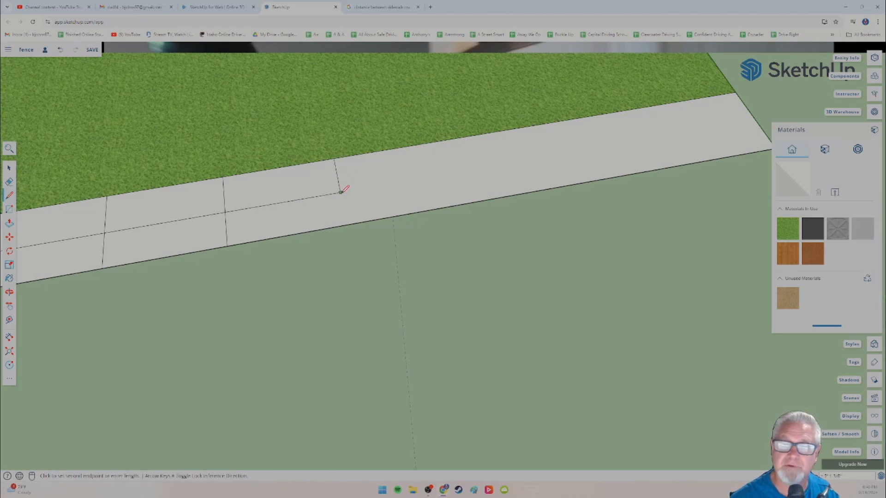
click(346, 225)
click(341, 192)
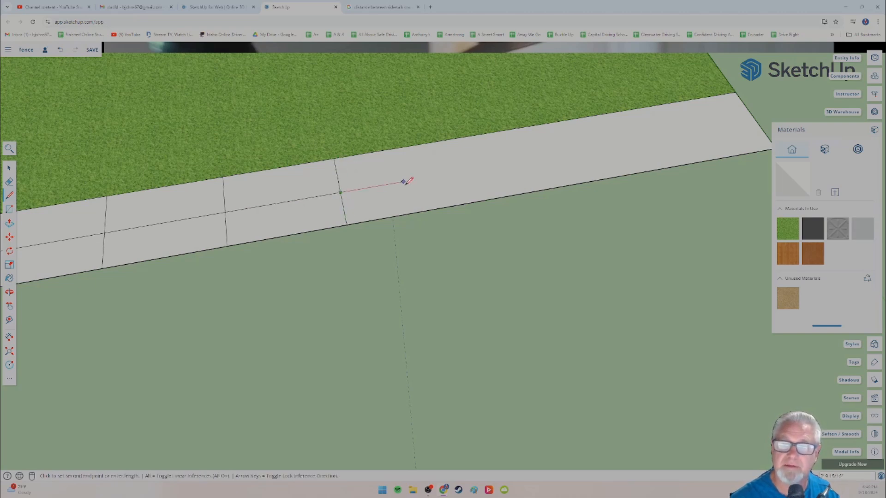
click(451, 173)
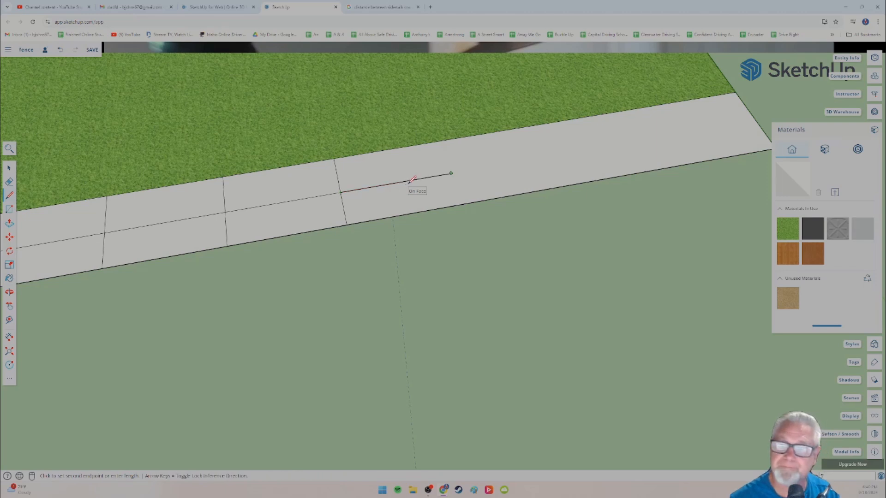
click(441, 142)
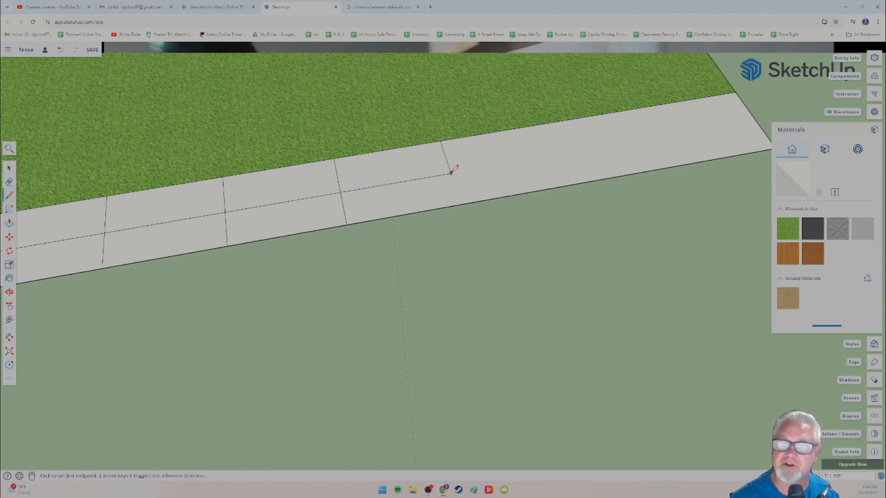
click(460, 204)
Step: Extend the helper line from the ninth joint by two equal lengths, drawing the tenth and eleventh joints across the strip
click(451, 173)
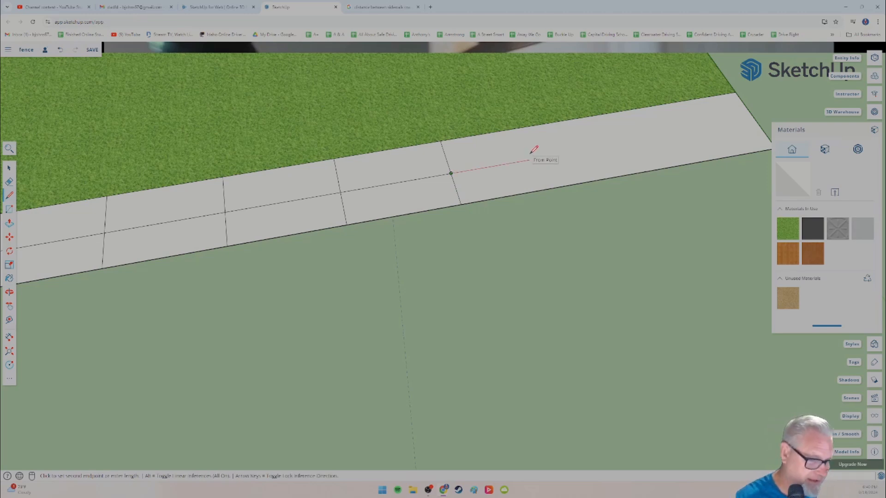
click(557, 155)
click(546, 124)
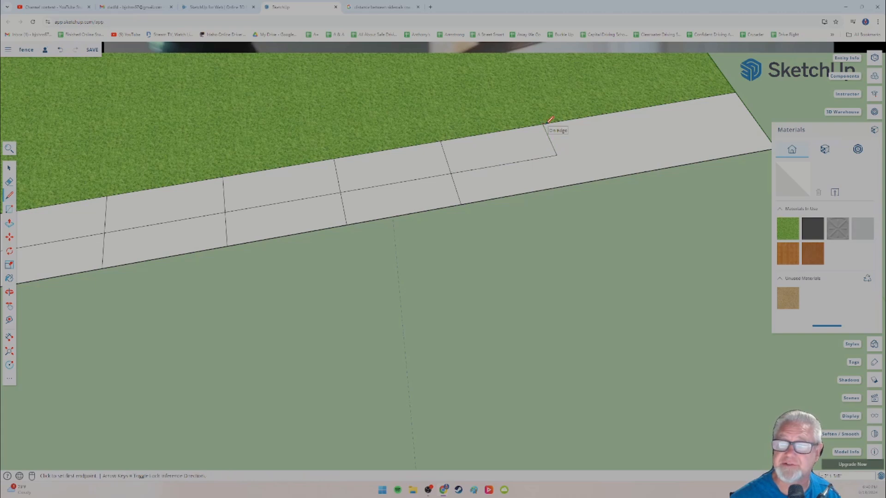
click(557, 155)
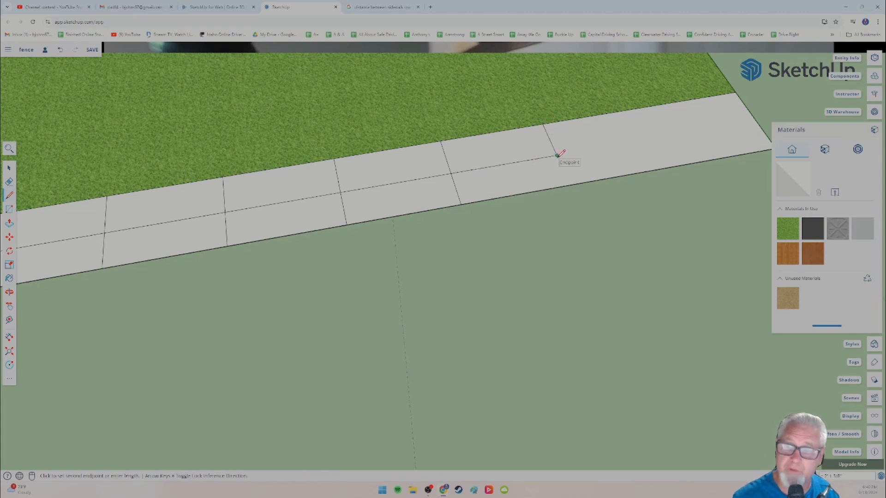
click(570, 185)
click(557, 155)
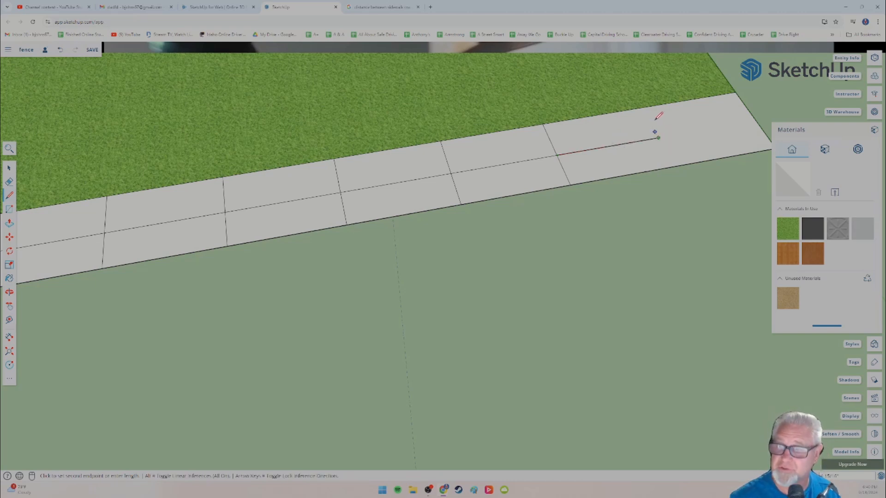
click(641, 108)
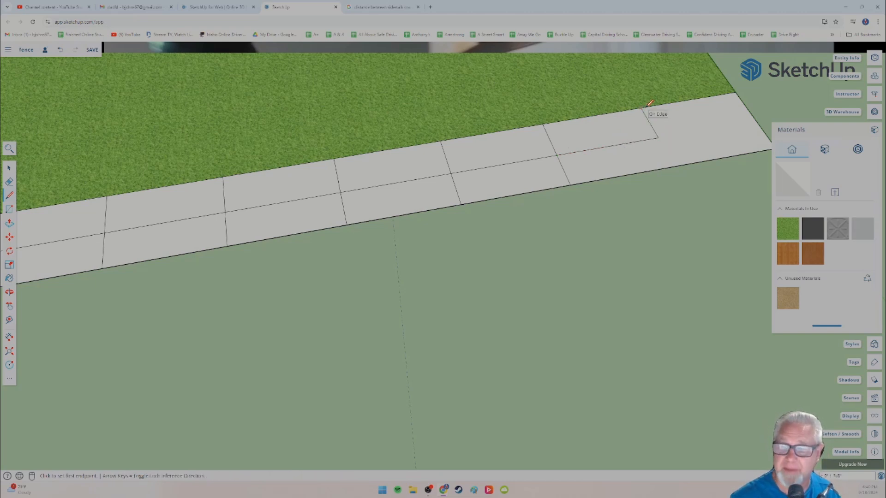
click(659, 137)
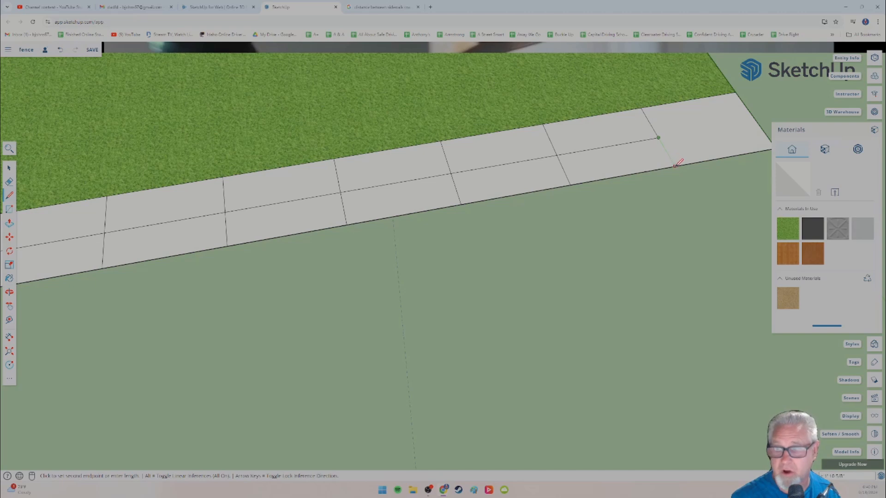
click(677, 165)
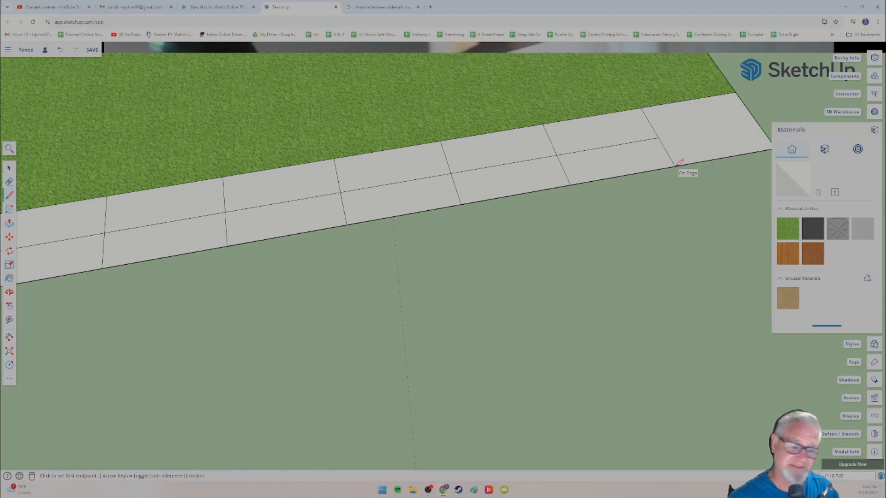
Step: Run the helper line from the eleventh joint to the strip's far end, and close the Materials settings
click(658, 138)
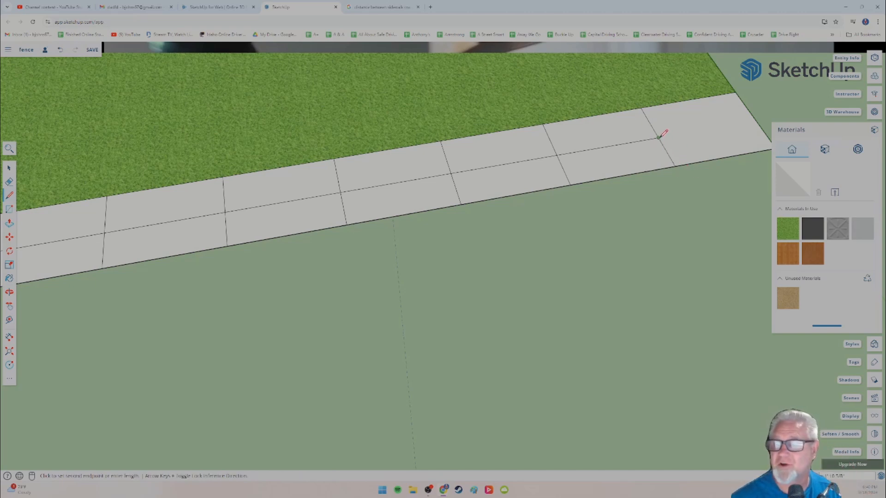
click(748, 119)
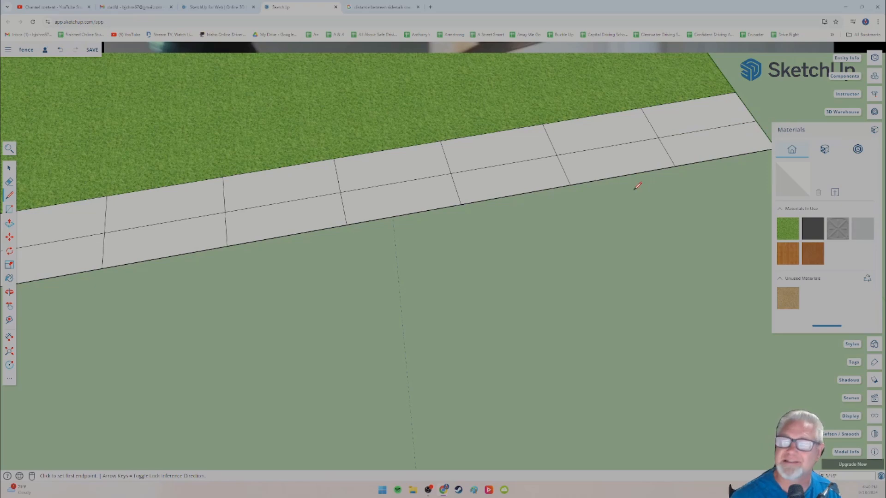
scroll(635, 184, down, 3)
click(874, 131)
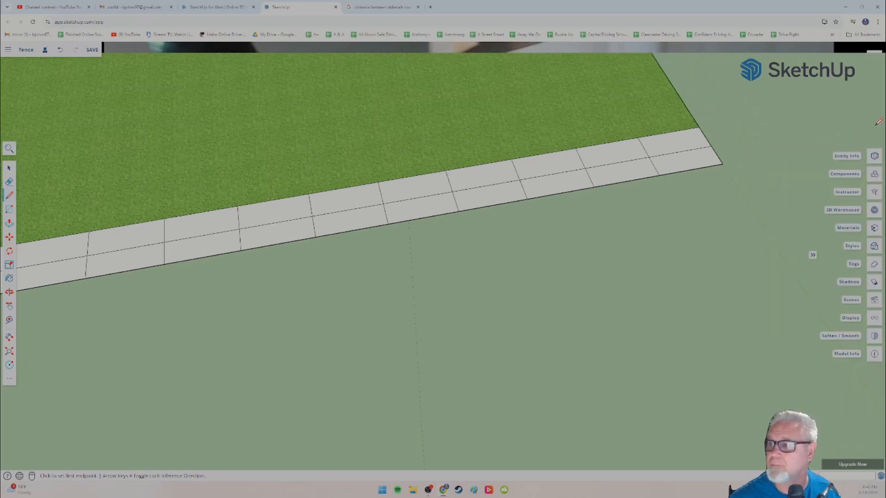
Step: Erase the helper line segments running along the middle of the sidewalk, keeping the joints across the strip
shift+middle_drag(487, 226, 556, 257)
click(10, 182)
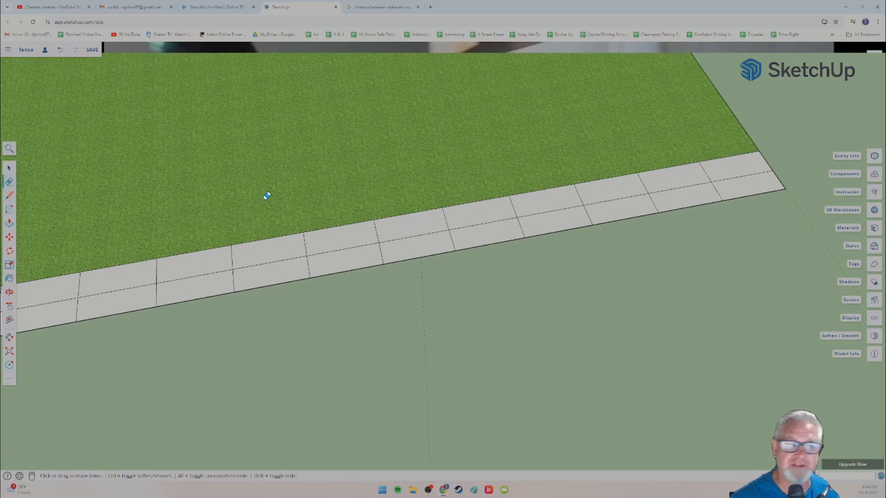
drag(736, 174, 490, 218)
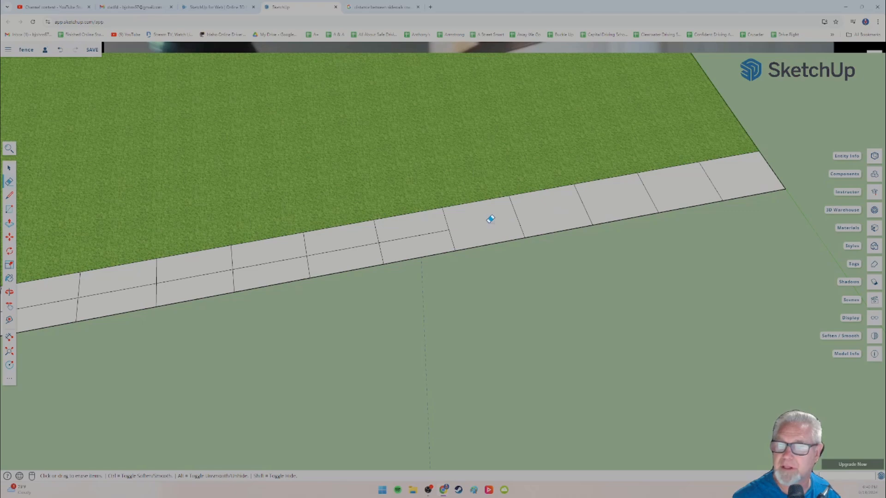
click(393, 239)
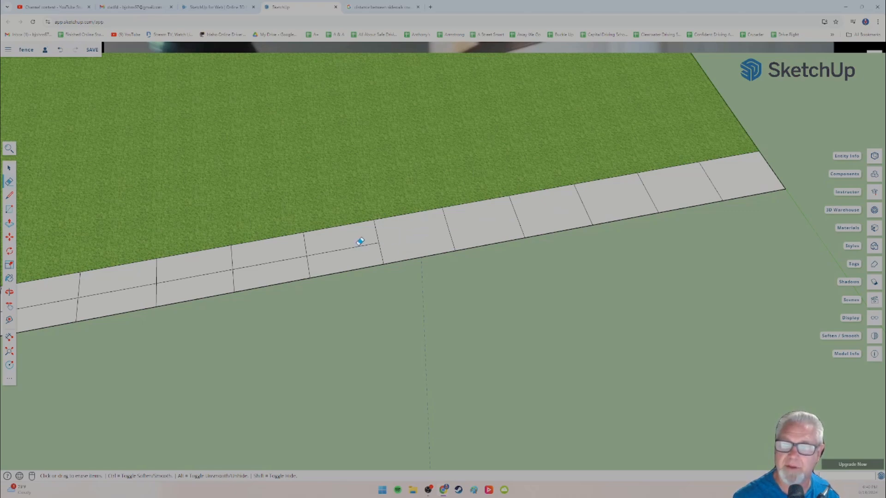
click(359, 244)
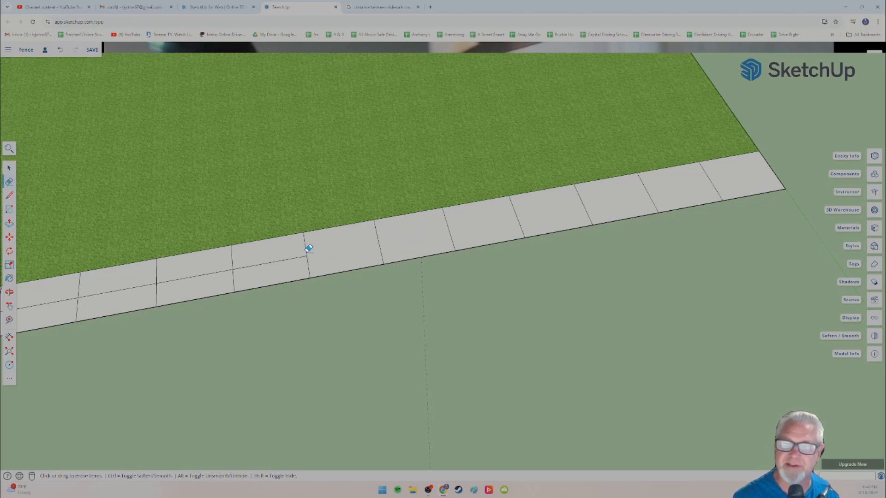
click(279, 257)
mouse_move(252, 269)
middle_down()
mouse_move(223, 279)
mouse_move(483, 240)
middle_up()
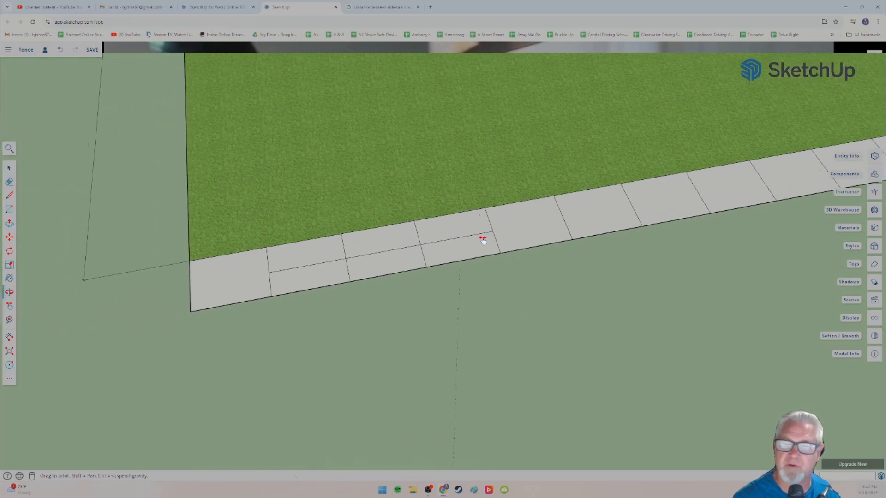
click(470, 231)
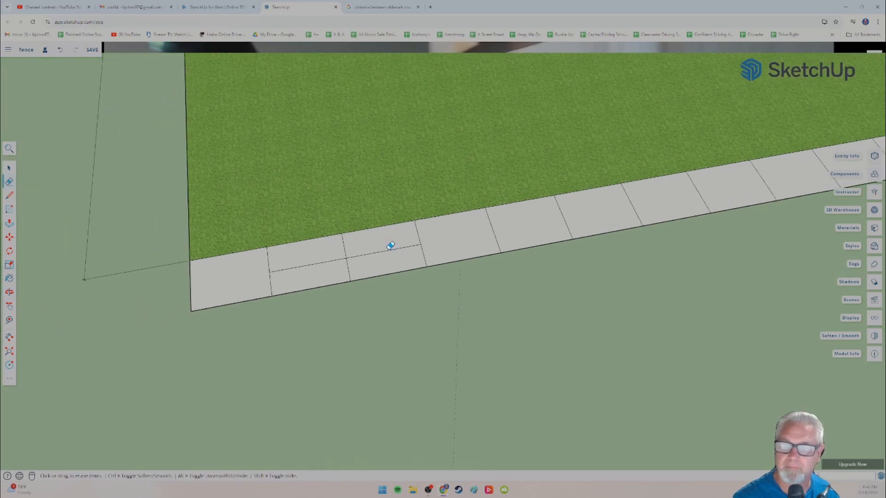
click(391, 246)
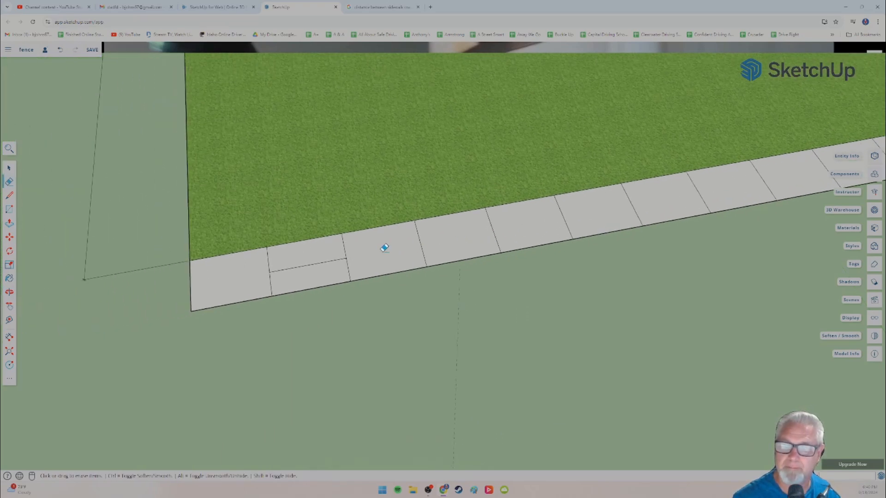
click(333, 262)
Step: Choose the Polished Concrete New material from the Asphalt and Concrete collection for the sidewalk
scroll(358, 271, down, 3)
mouse_move(358, 271)
middle_down()
mouse_move(236, 290)
mouse_move(283, 267)
mouse_move(268, 292)
mouse_move(276, 284)
middle_up()
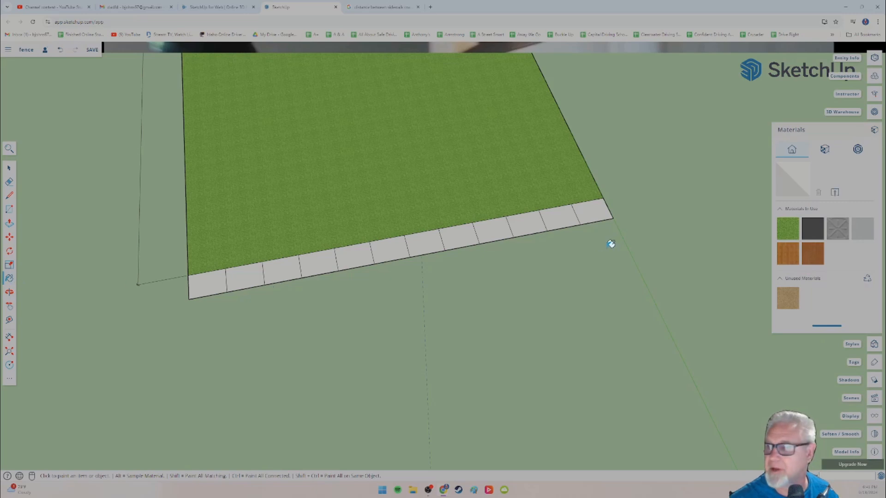
click(781, 208)
click(825, 176)
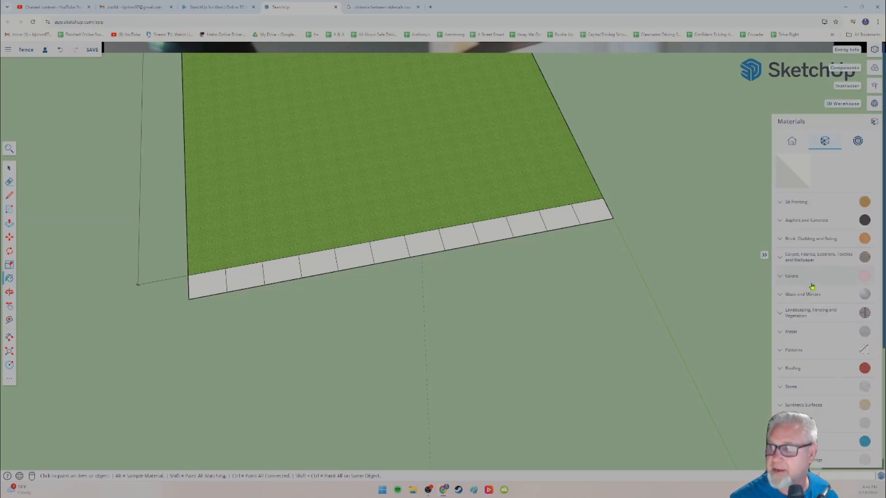
scroll(811, 285, down, 3)
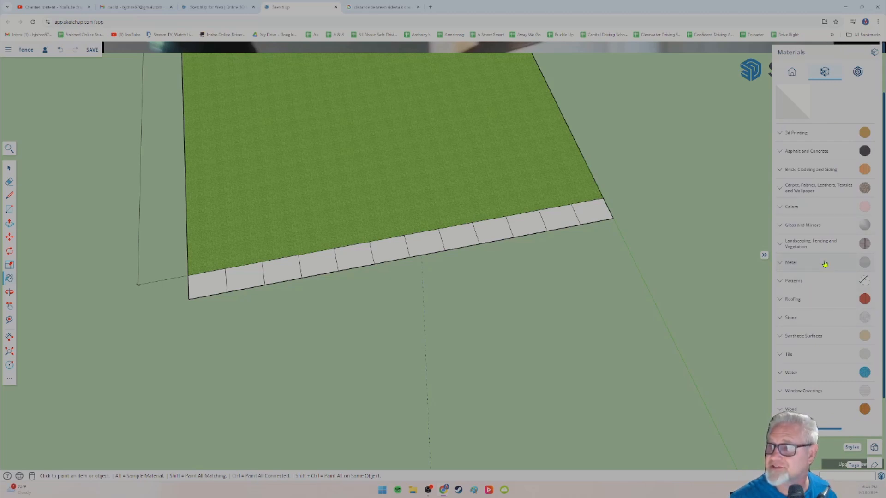
click(782, 155)
click(857, 204)
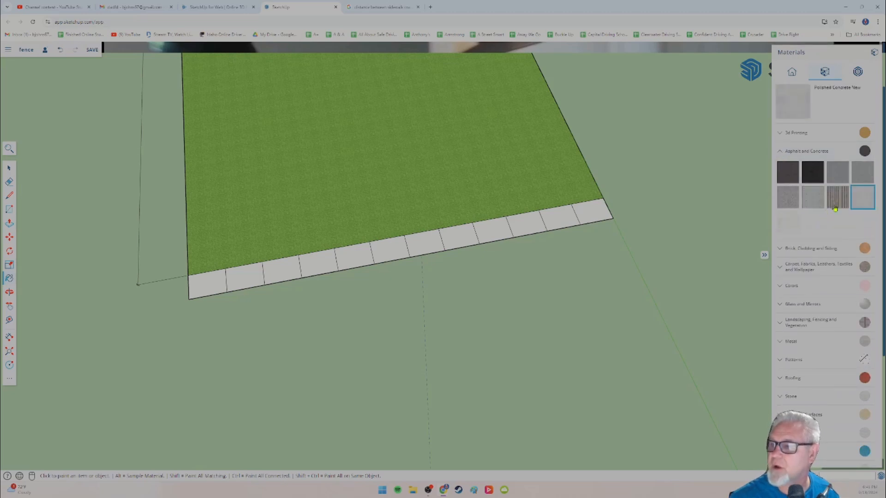
Step: Paint all twelve sidewalk panels with Polished Concrete New, from one end of the strip to the other
click(594, 210)
click(567, 215)
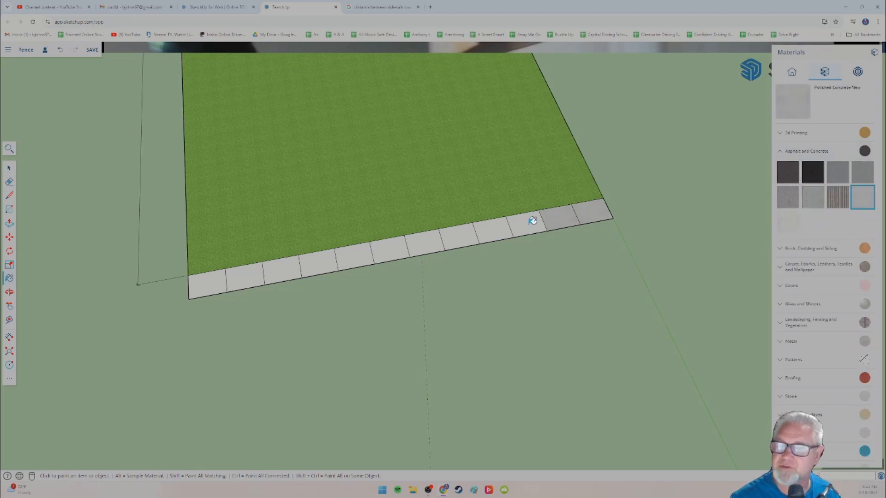
click(526, 225)
click(492, 231)
click(457, 236)
click(423, 240)
click(393, 245)
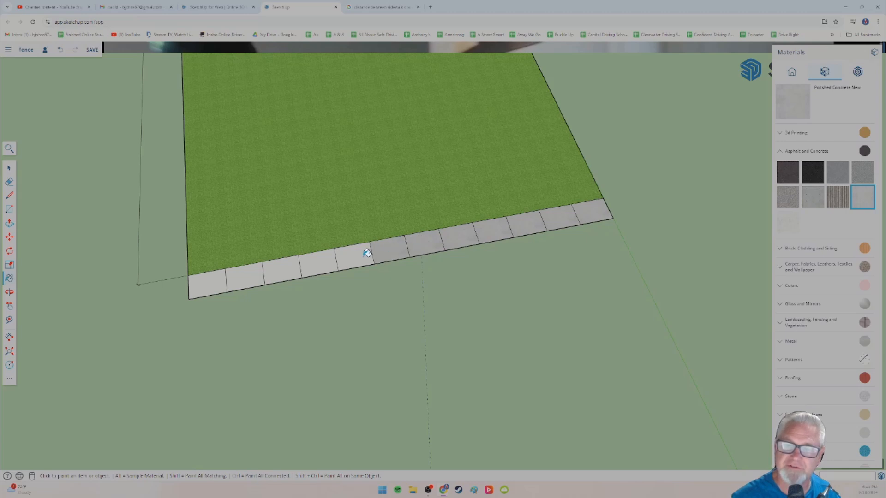
click(367, 251)
click(325, 258)
click(283, 267)
click(247, 272)
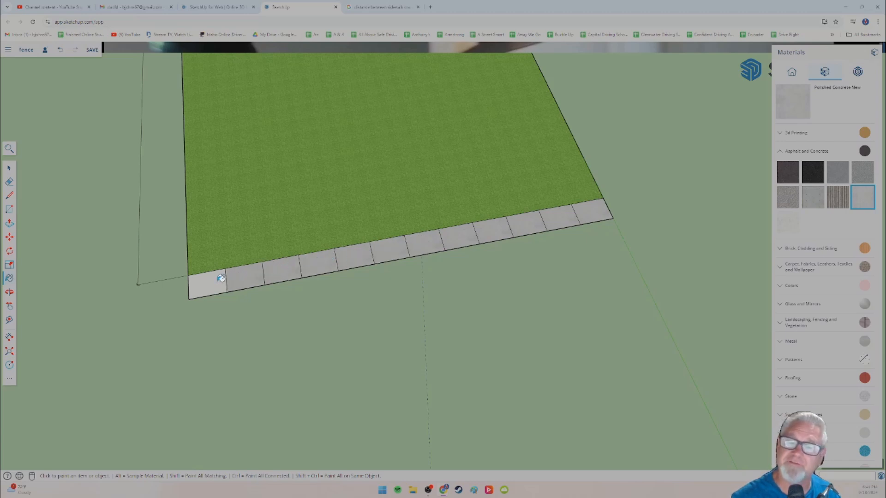
click(210, 281)
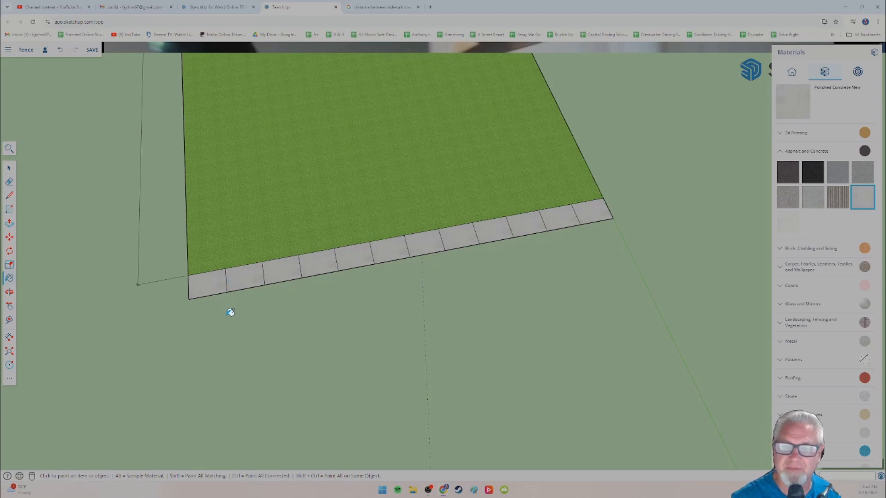
Step: Outline a rectangular street beyond the sidewalk, drawing 15' sides from its two outer corners along the green axis and a closing edge
mouse_move(227, 310)
middle_down()
mouse_move(352, 289)
mouse_move(317, 333)
mouse_move(360, 319)
mouse_move(376, 272)
middle_up()
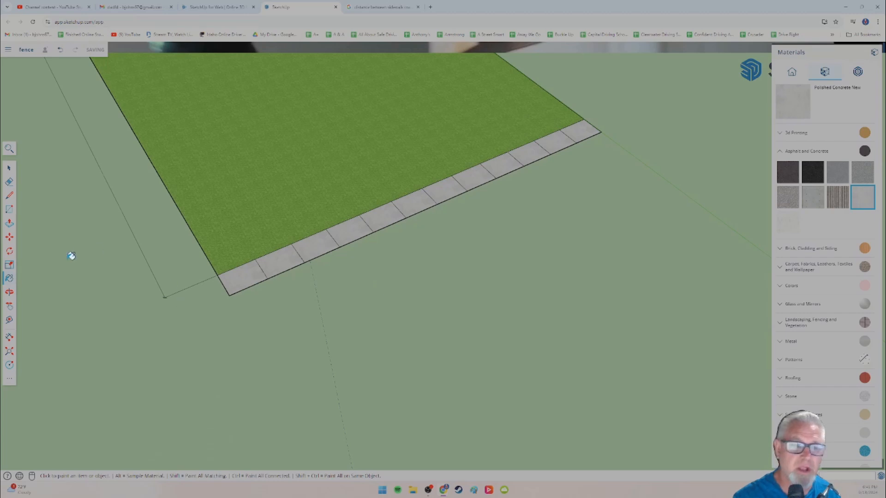
click(9, 196)
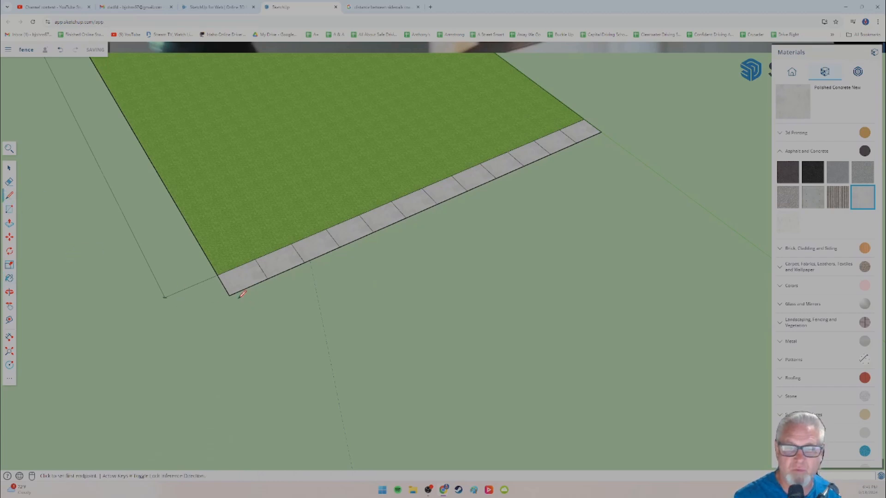
click(229, 295)
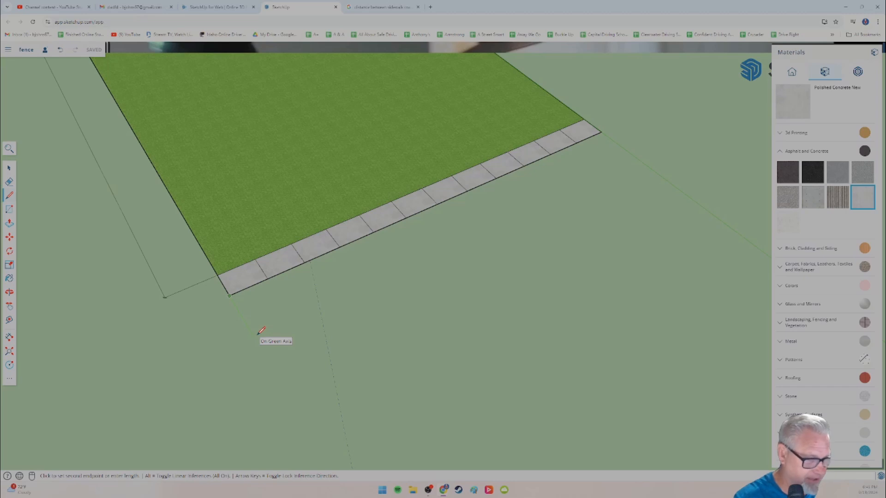
key(Return)
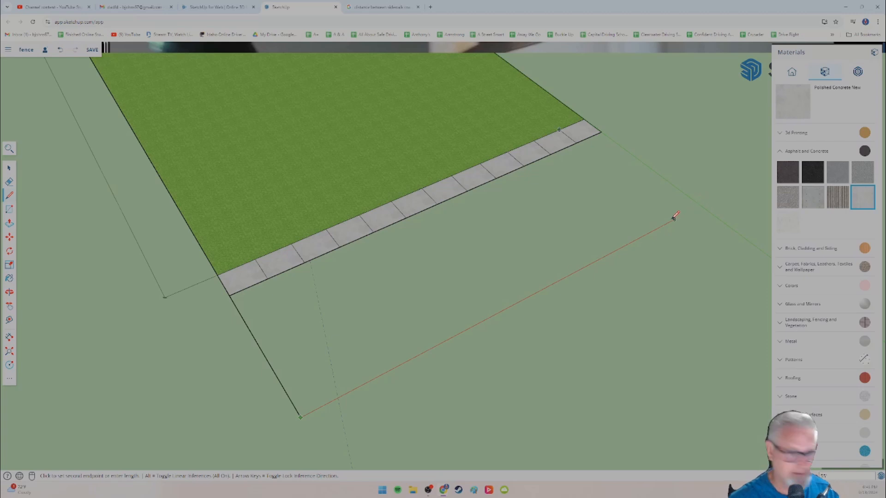
key(Escape)
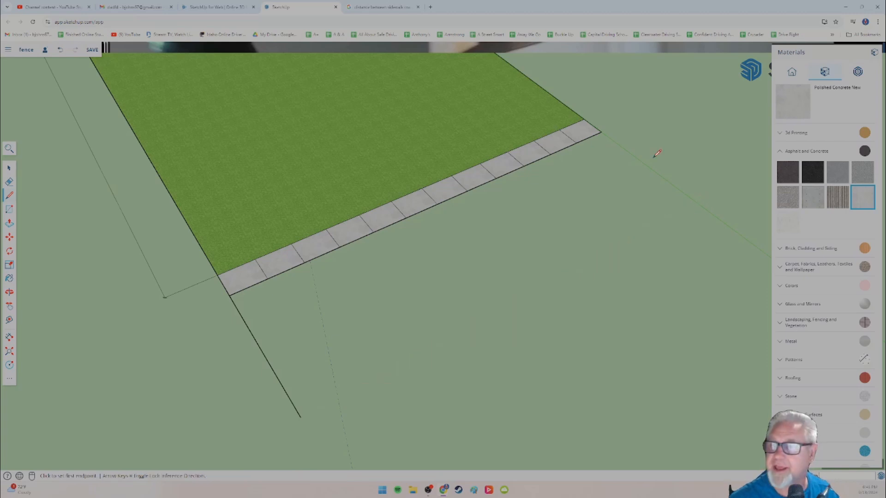
click(601, 133)
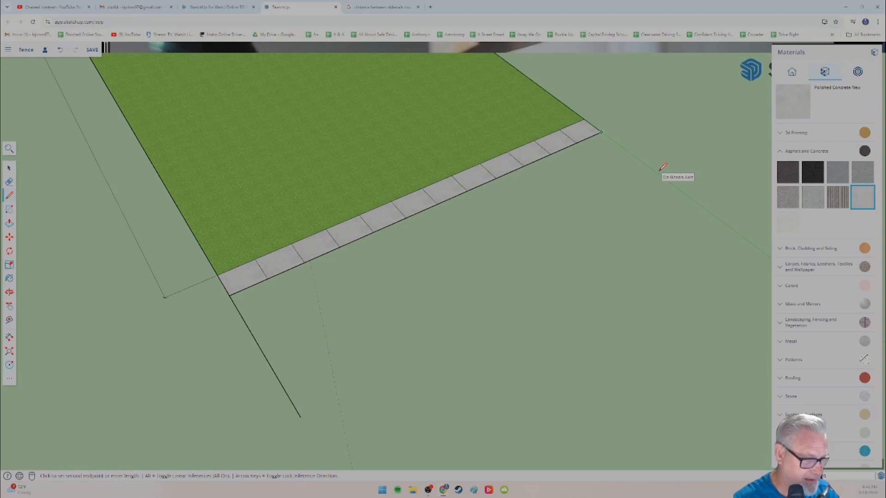
click(700, 204)
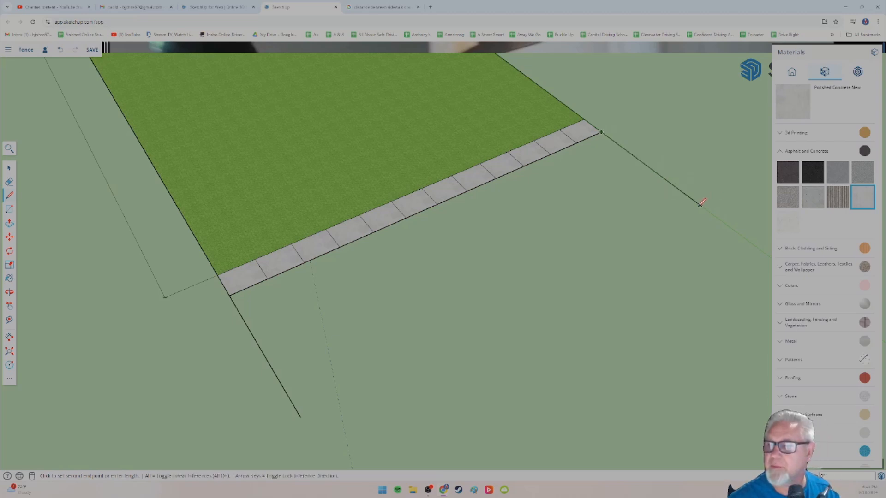
click(306, 414)
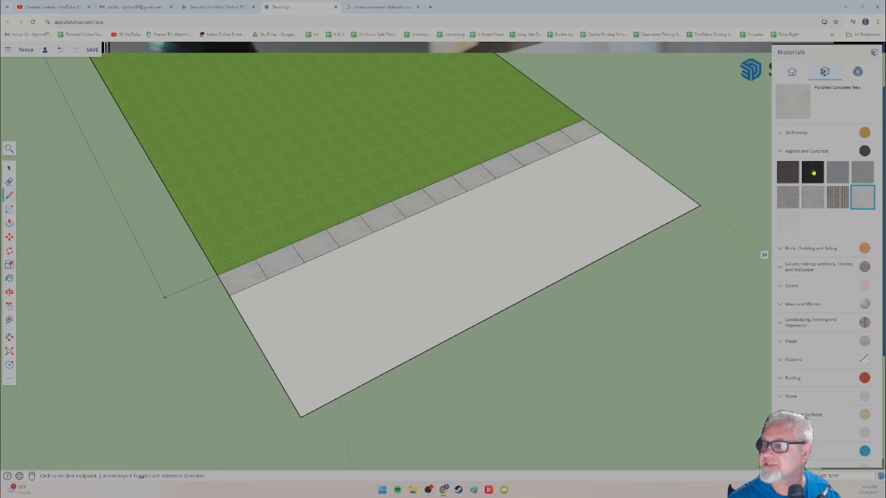
Step: Paint the street face with Blacktop Old 01, and replace that with Blacktop Old 02
click(835, 177)
click(568, 208)
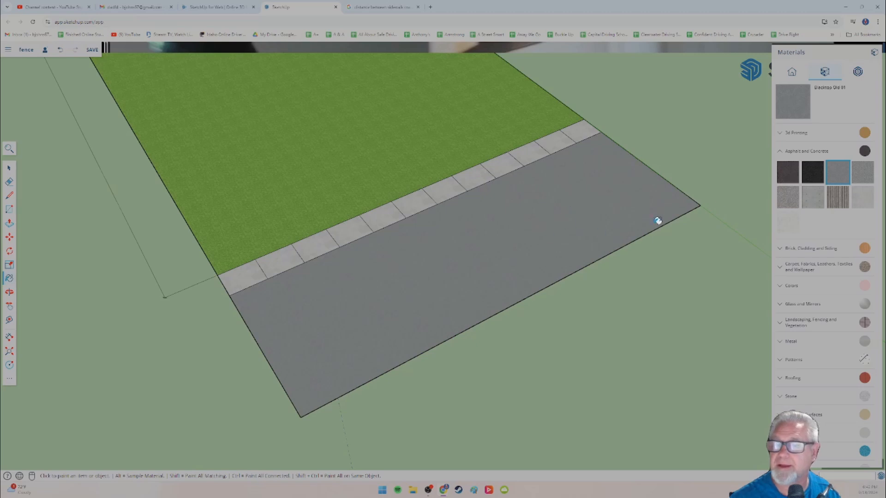
click(863, 172)
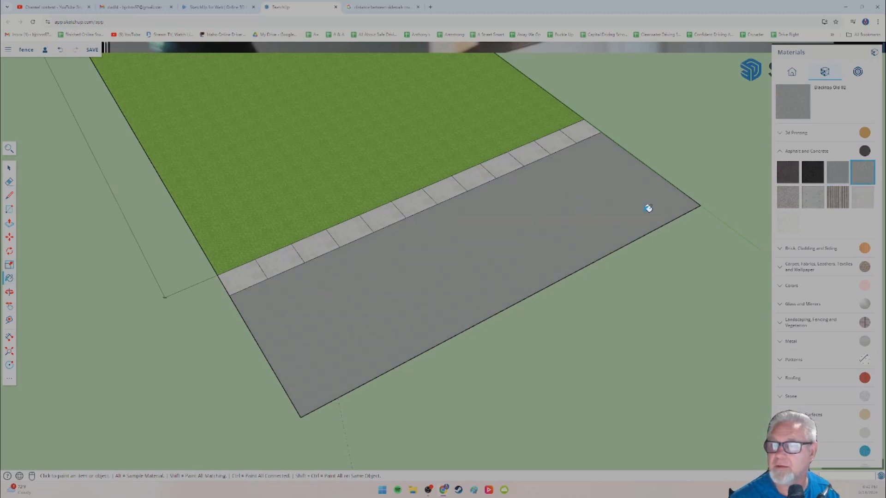
Step: Examine the street and sidewalk surfaces from lower angles and at close range
middle_drag(552, 272, 591, 240)
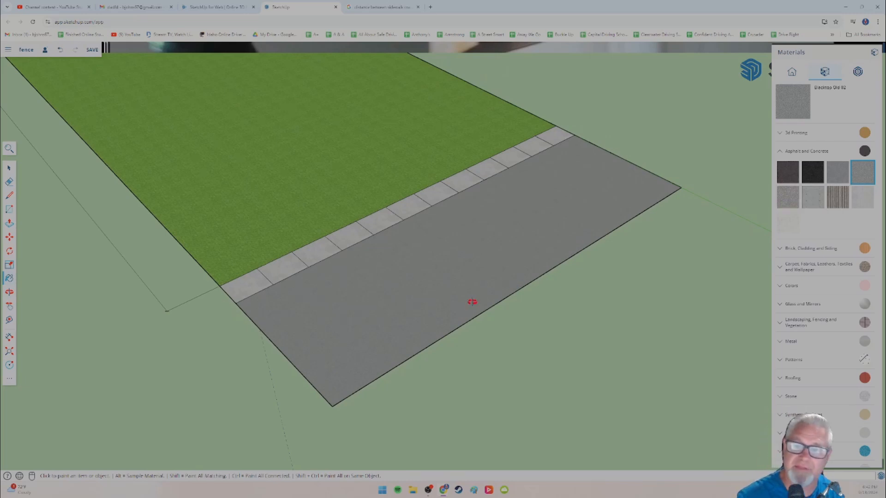
mouse_move(471, 302)
middle_down()
mouse_move(564, 221)
mouse_move(429, 318)
mouse_move(463, 276)
mouse_move(435, 261)
mouse_move(492, 223)
mouse_move(465, 245)
mouse_move(427, 248)
middle_up()
scroll(339, 279, up, 10)
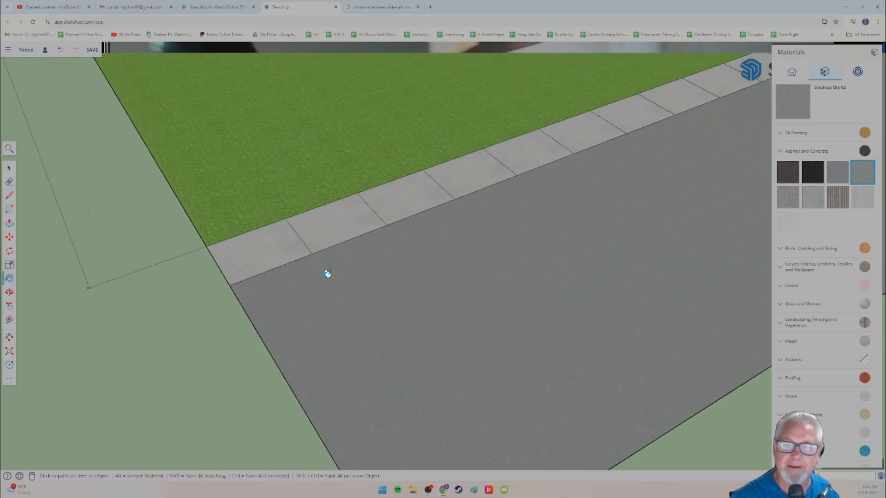
scroll(317, 269, down, 3)
mouse_move(283, 301)
middle_down()
mouse_move(299, 241)
mouse_move(303, 250)
mouse_move(257, 212)
mouse_move(295, 192)
mouse_move(293, 234)
middle_up()
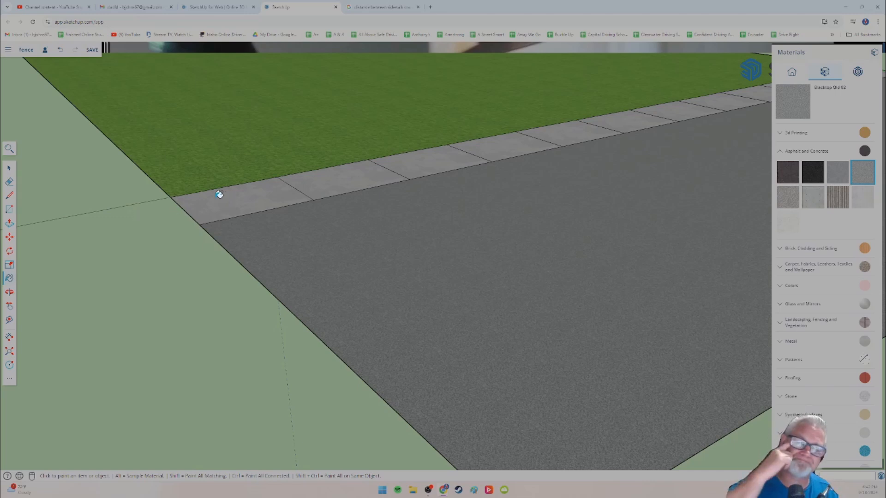
mouse_move(243, 225)
middle_down()
mouse_move(275, 263)
mouse_move(359, 196)
mouse_move(313, 248)
mouse_move(287, 240)
middle_up()
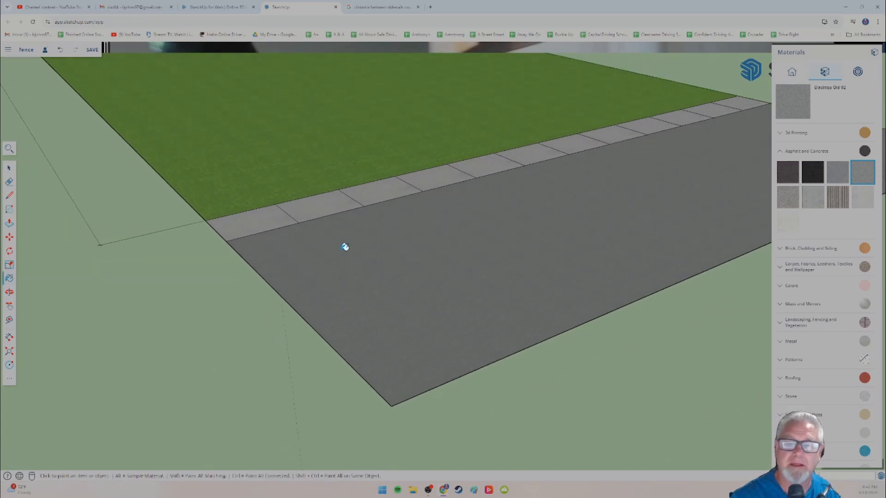
scroll(342, 244, down, 2)
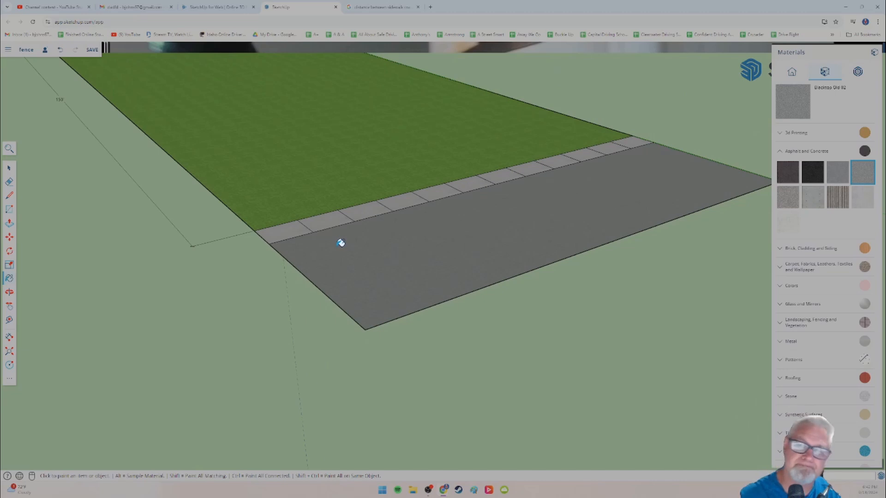
scroll(297, 251, up, 2)
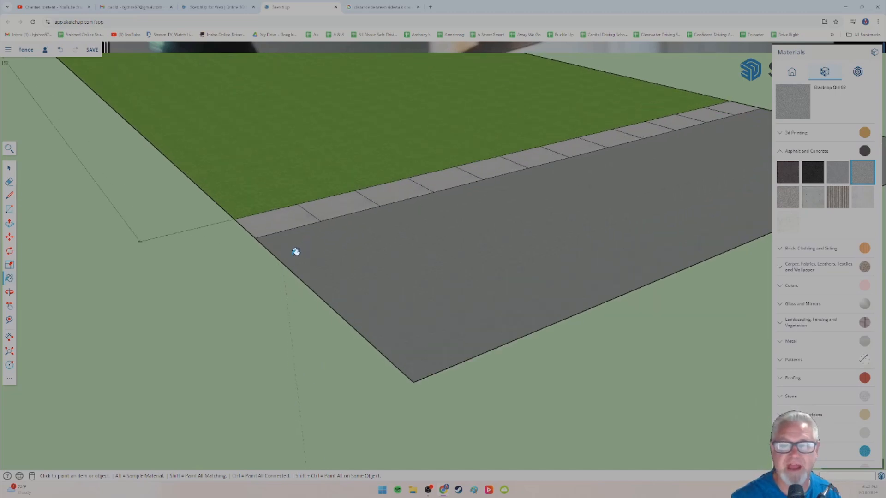
Step: Raise the street face above the sidewalk with Push/Pull, and reduce the height to leave a thin slab
click(9, 223)
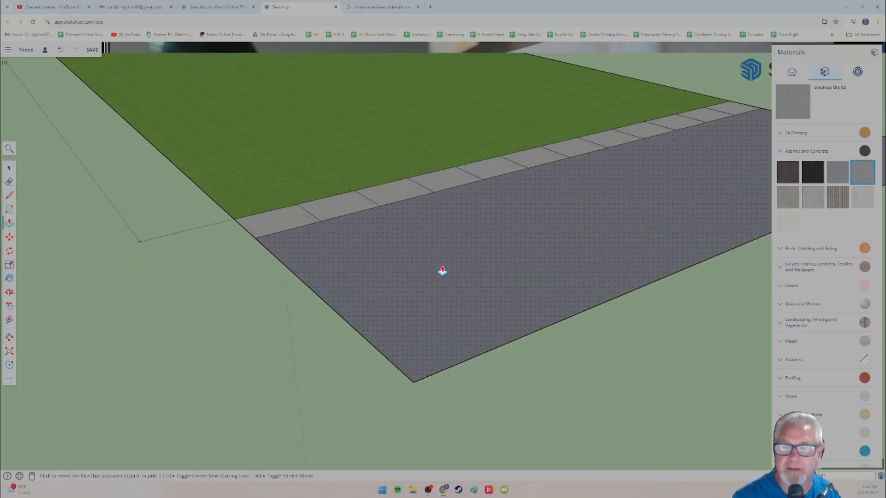
click(442, 271)
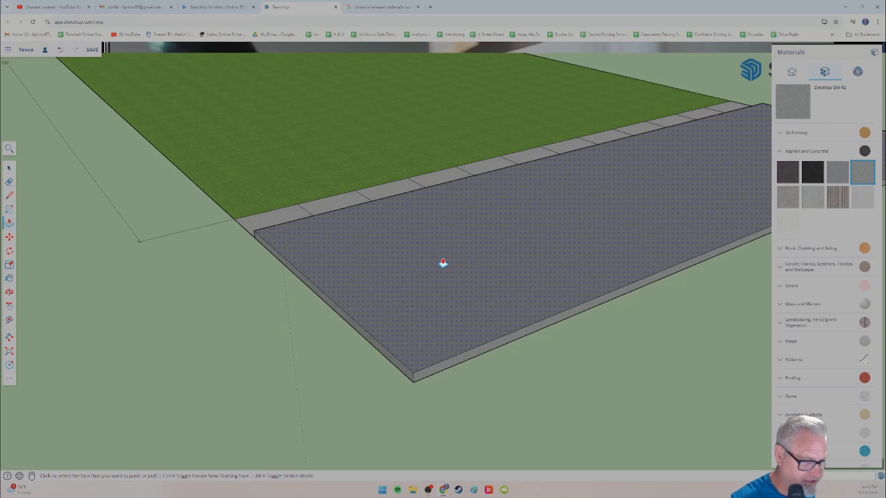
click(443, 263)
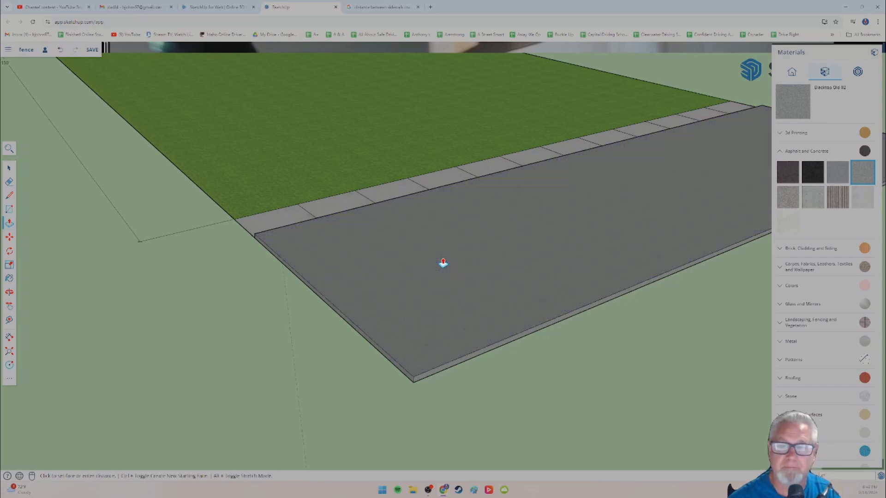
middle_drag(253, 274, 277, 306)
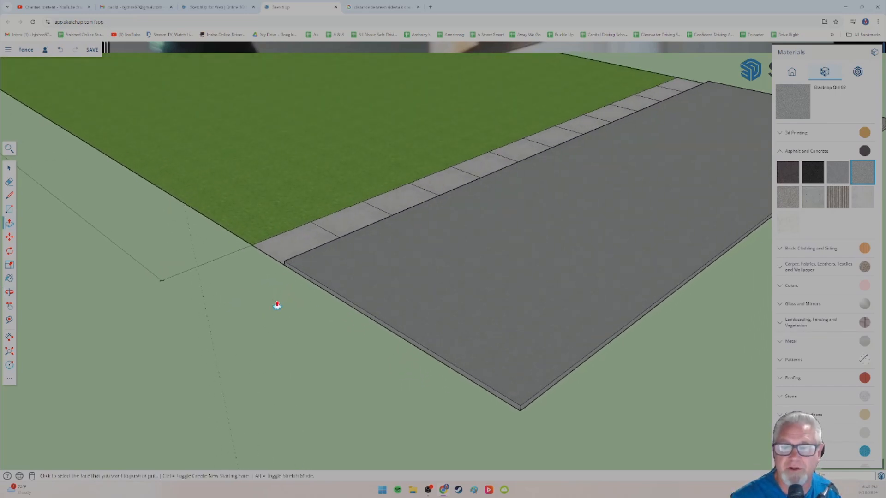
Step: Raise the first two sidewalk panels at the near street corner to the same height with Push/Pull
click(305, 241)
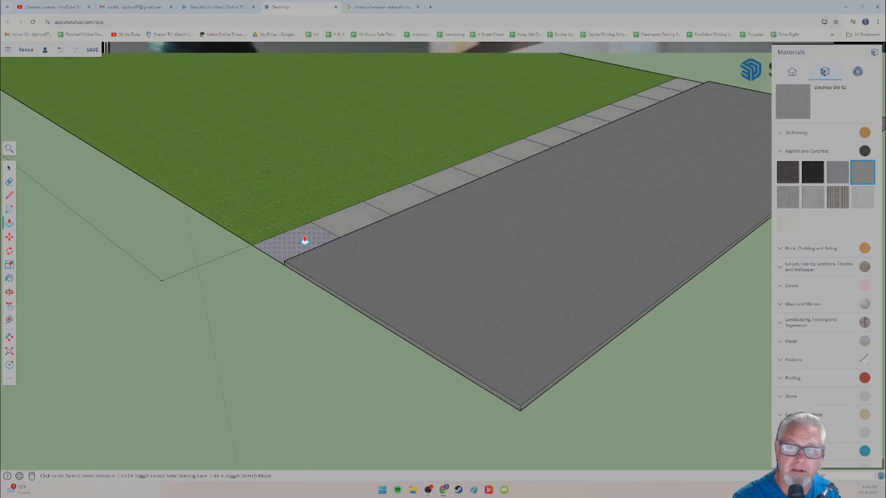
click(305, 223)
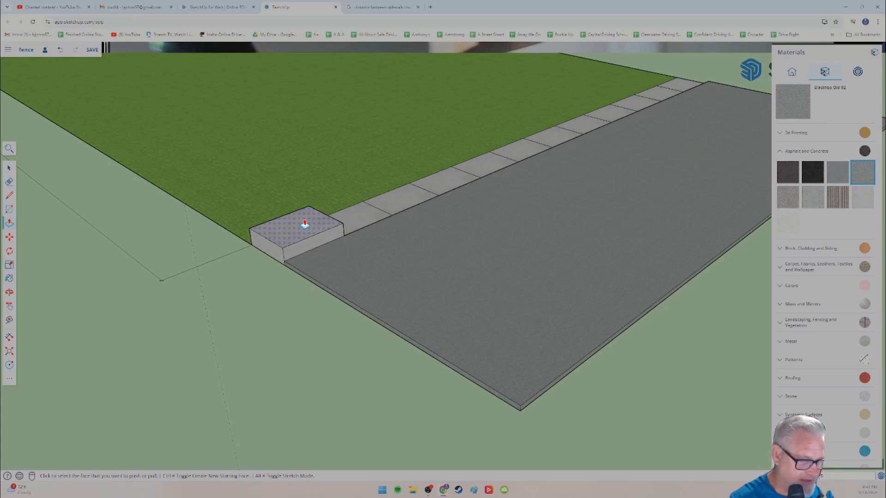
click(304, 225)
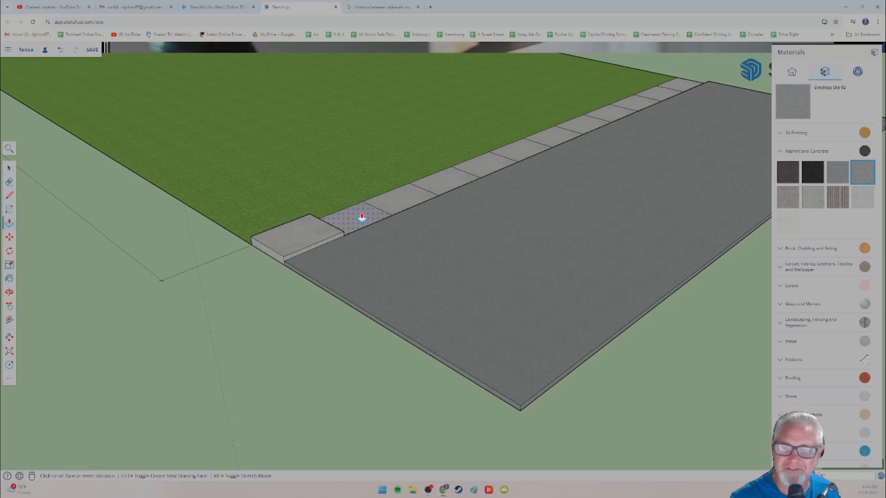
click(361, 208)
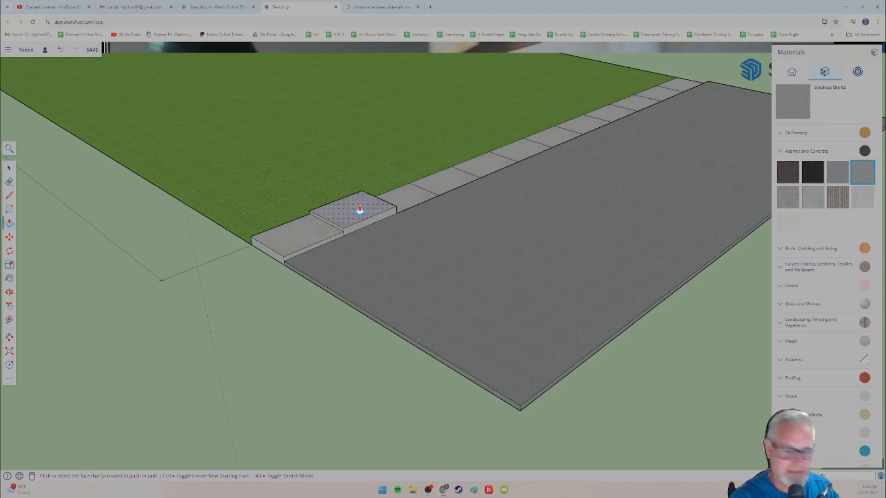
click(360, 210)
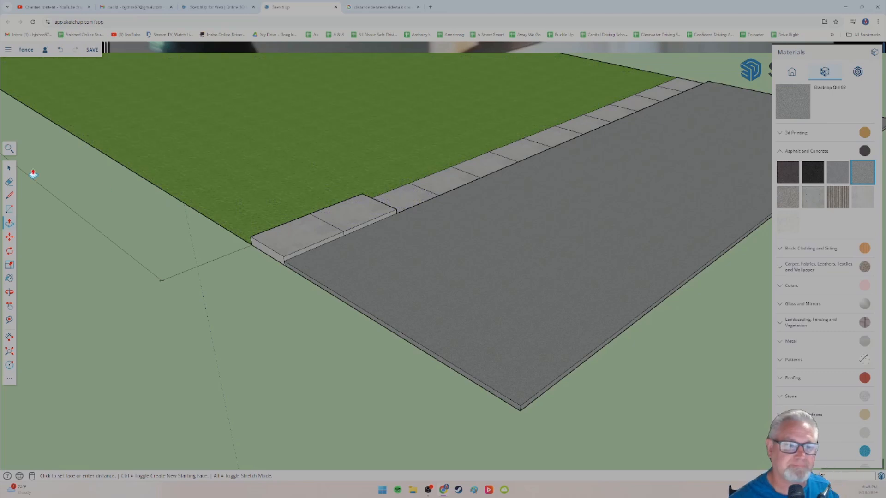
Step: Select all the remaining flat sidewalk panels and try to raise them together with Push/Pull
click(9, 168)
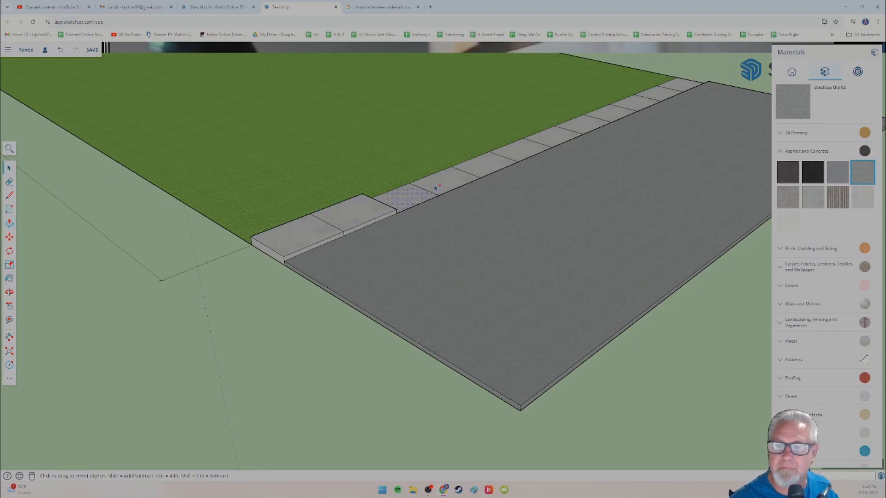
ctrl+click(493, 162)
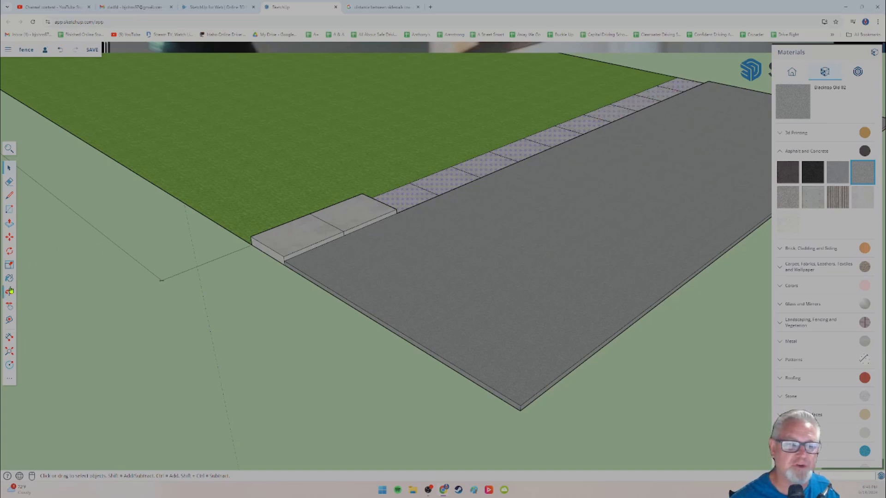
click(9, 223)
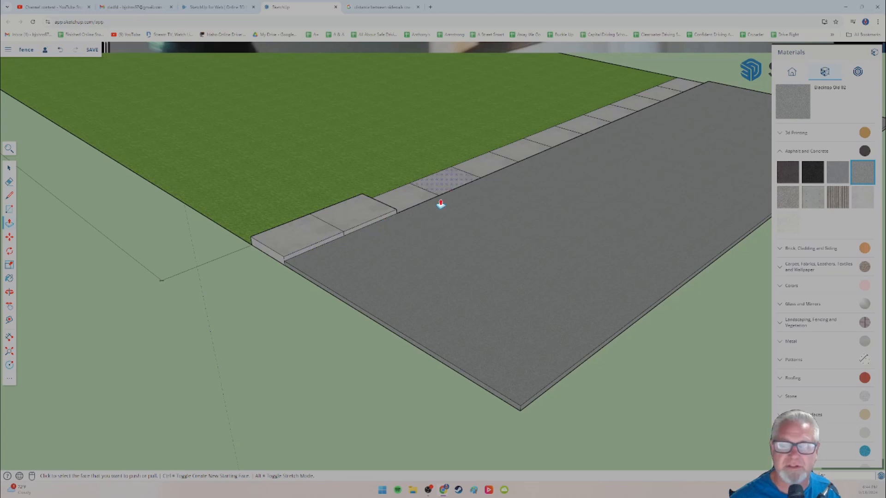
Step: Raise the third, fourth and fifth sidewalk panels one by one with Push/Pull to match the first two
click(410, 204)
click(410, 192)
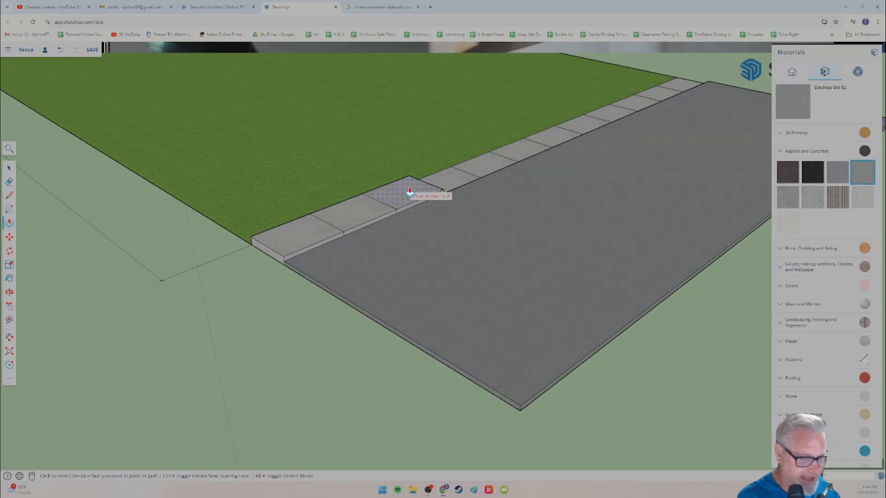
click(410, 192)
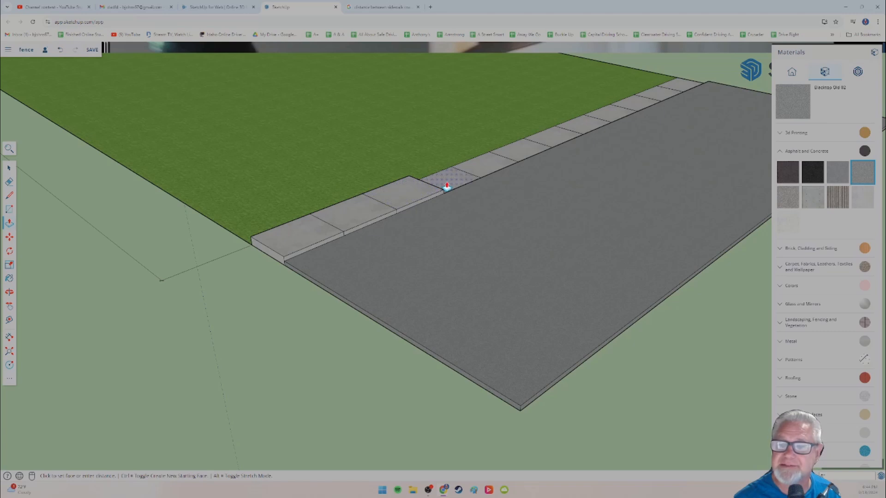
click(446, 177)
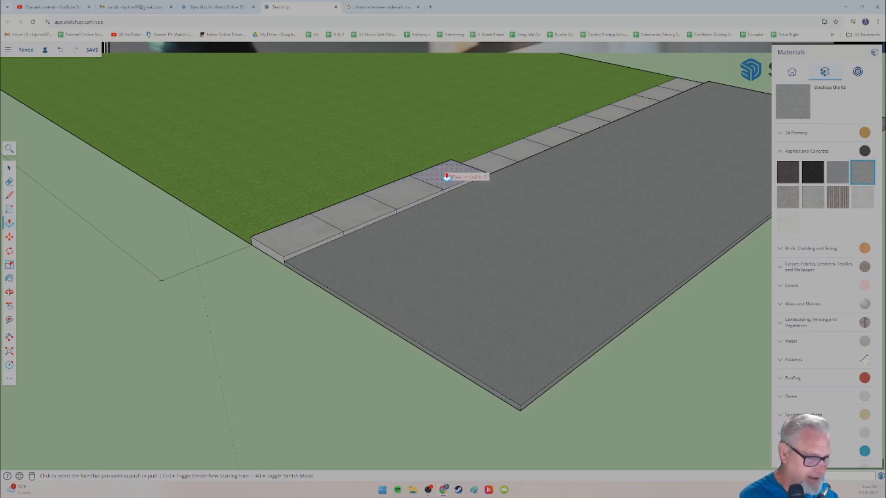
click(447, 177)
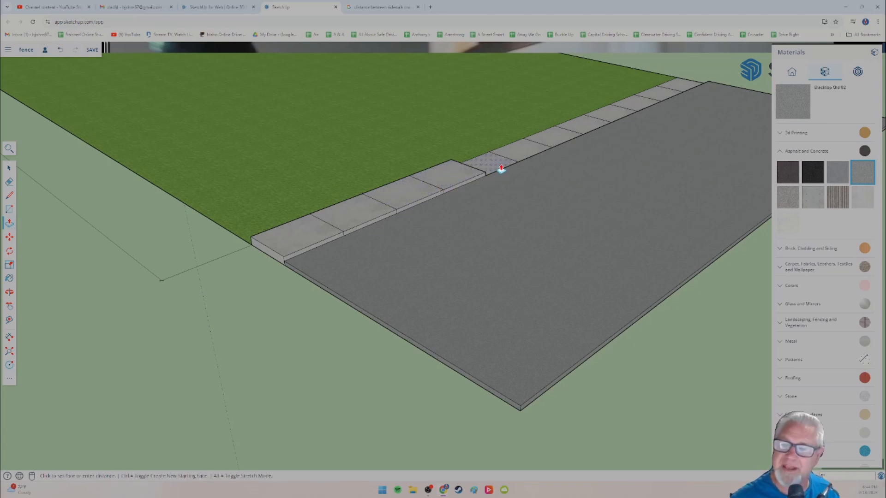
click(497, 160)
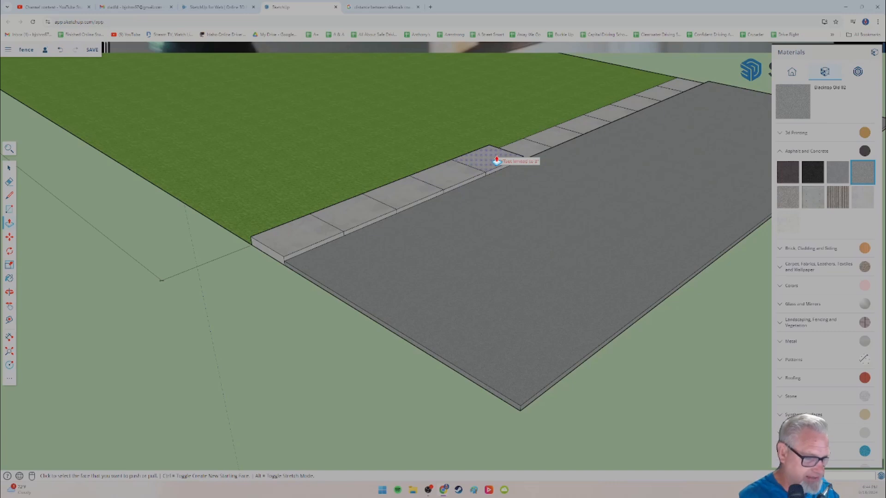
click(497, 160)
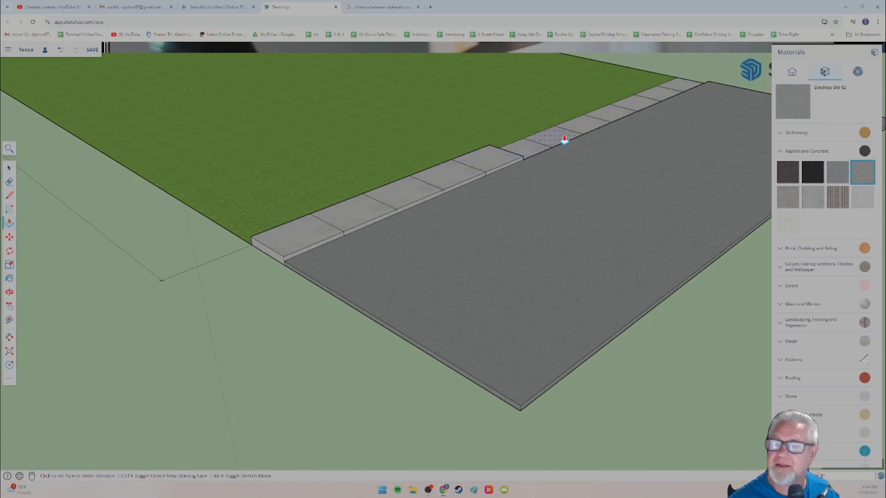
Step: Select the seven sidewalk panels that are still flat and combine them into a group
middle_drag(559, 181, 419, 224)
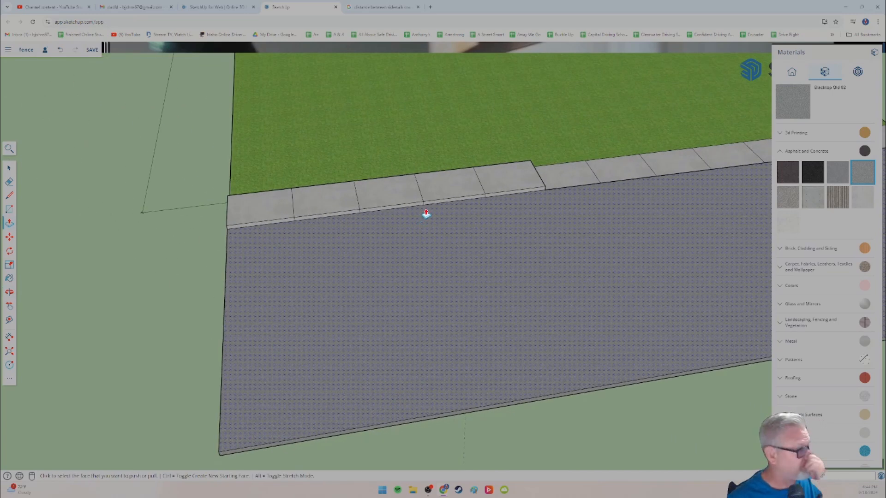
scroll(422, 210, down, 5)
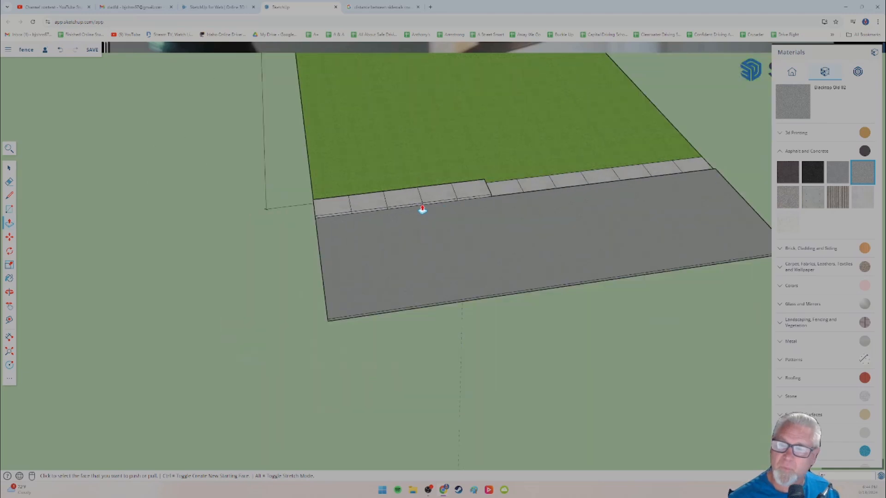
middle_drag(456, 191, 376, 237)
scroll(410, 219, down, 1)
scroll(404, 224, up, 3)
scroll(415, 222, up, 3)
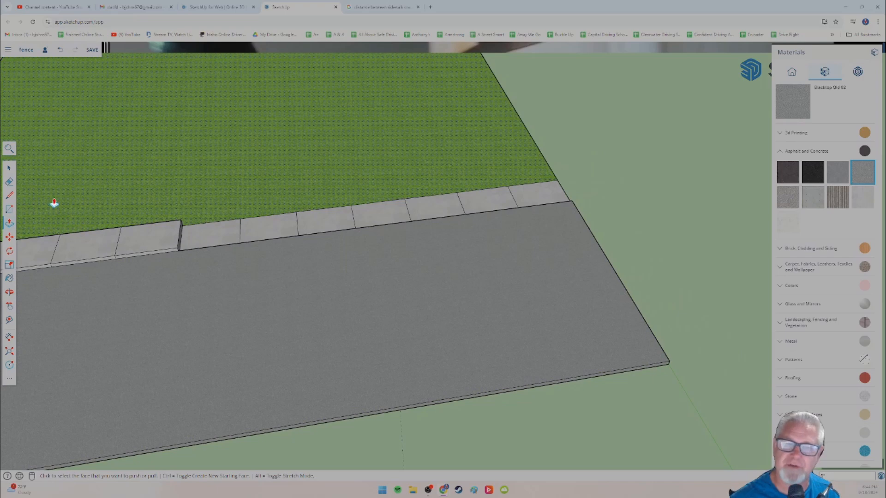
click(9, 168)
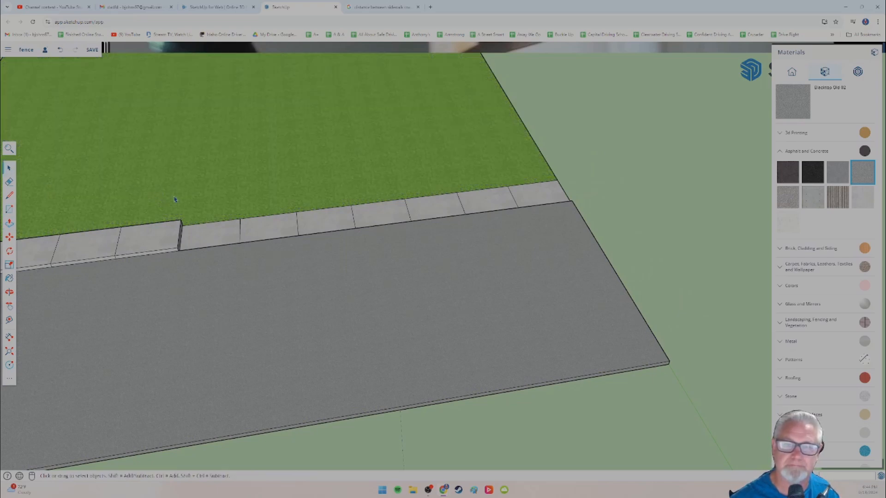
middle_drag(174, 199, 147, 179)
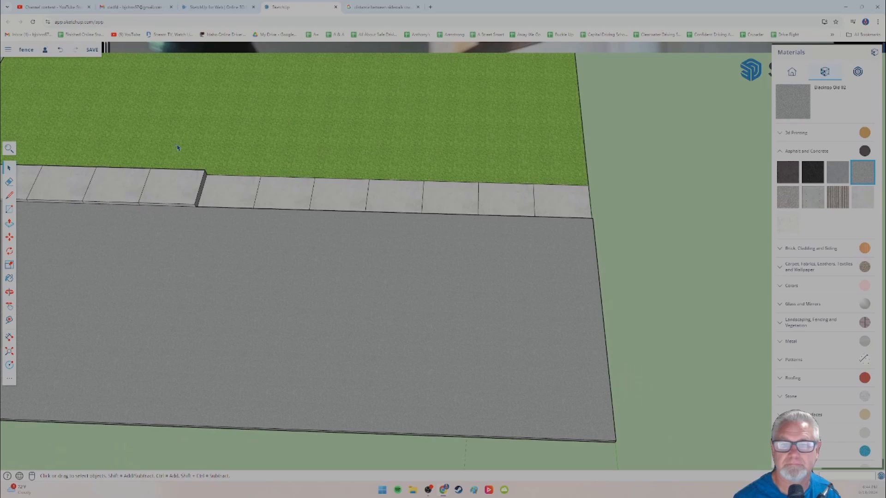
drag(233, 148, 612, 250)
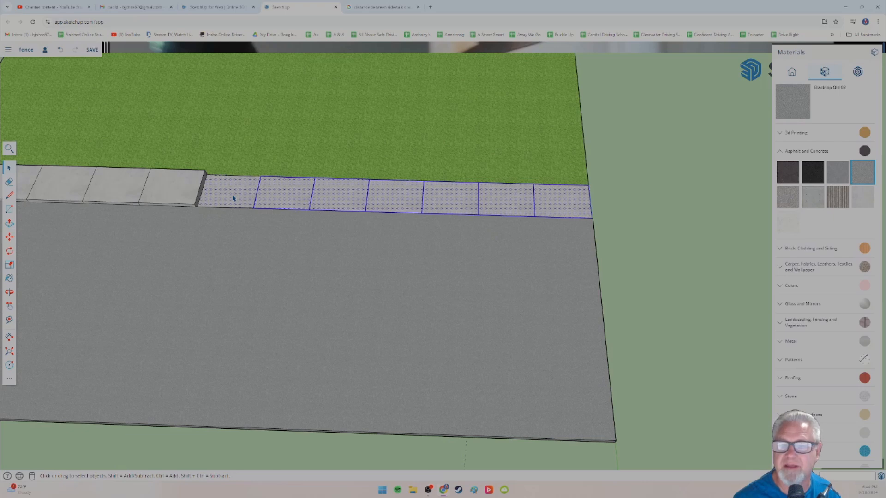
right_click(283, 200)
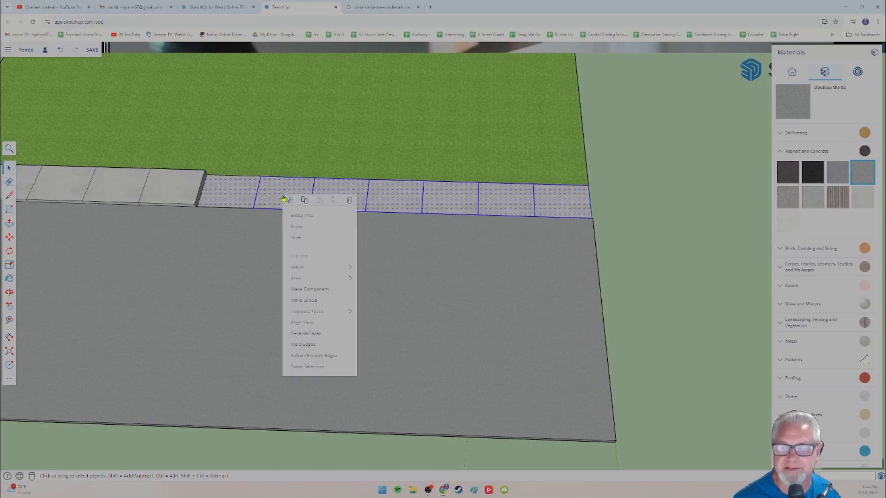
click(314, 301)
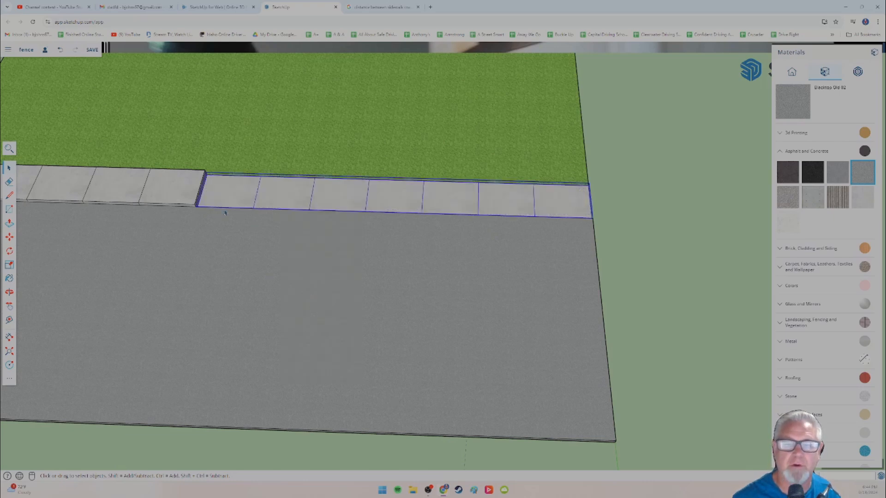
Step: Try to raise the grouped flat panels with Push/Pull, and explode the group
scroll(211, 250, up, 3)
click(9, 223)
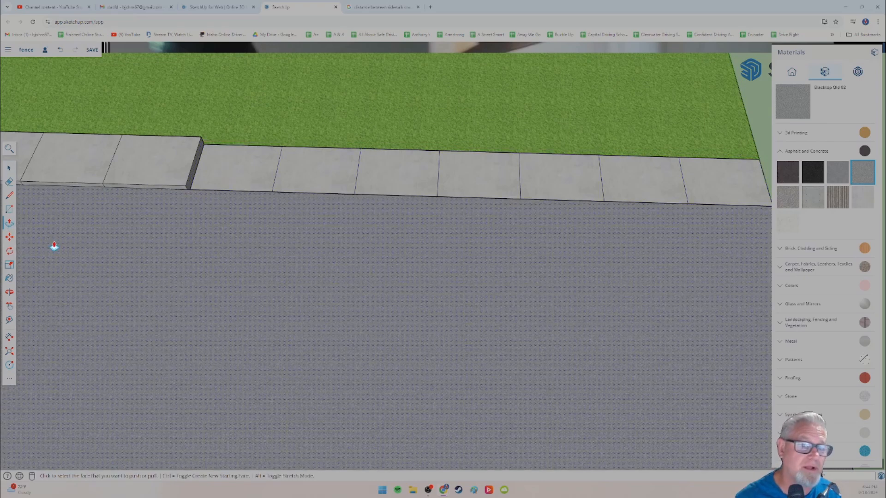
key(space)
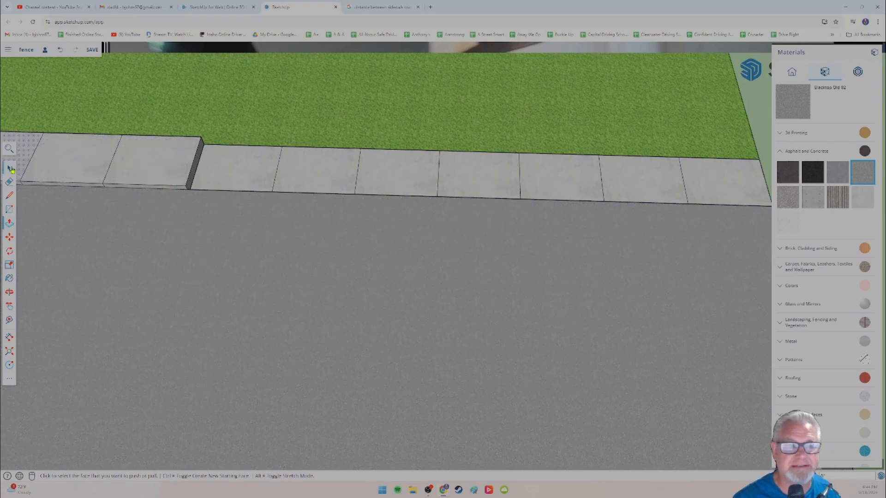
click(324, 171)
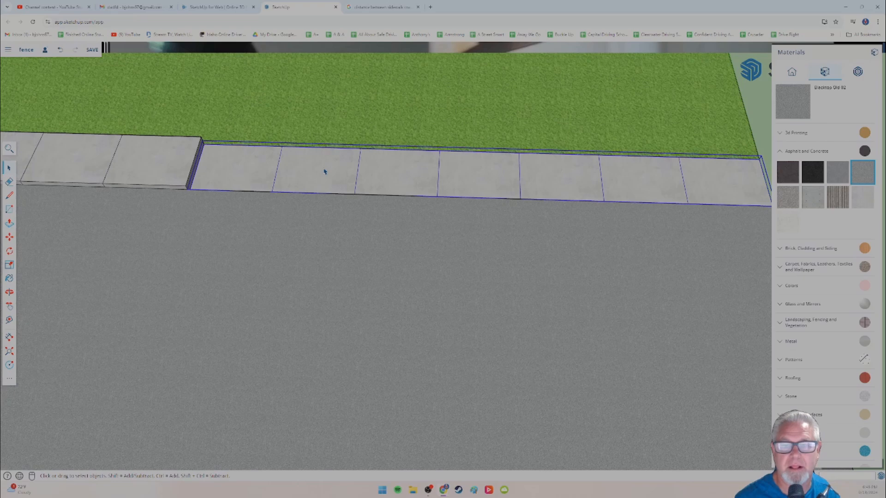
right_click(325, 172)
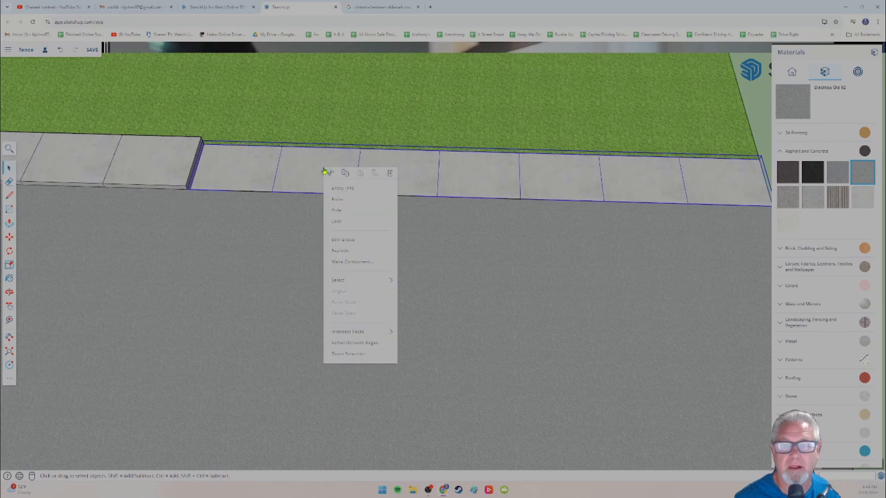
click(347, 254)
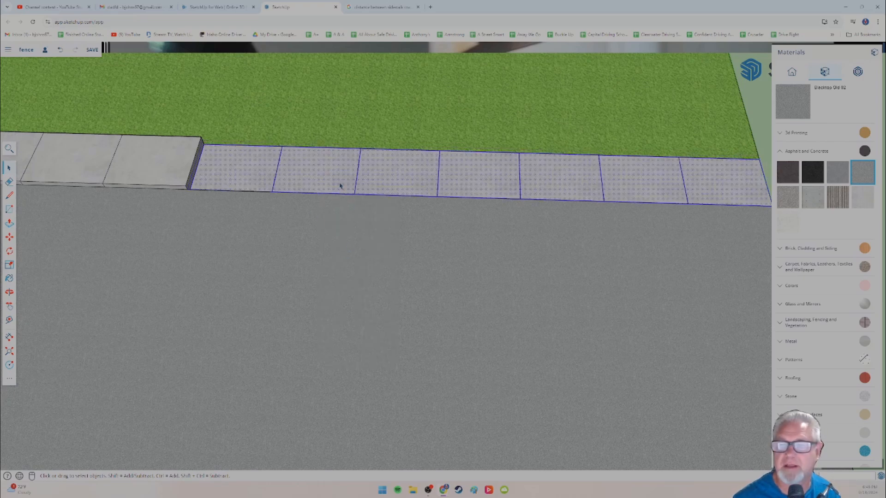
Step: Turn the selected flat panels into a component named sidewalk
right_click(331, 173)
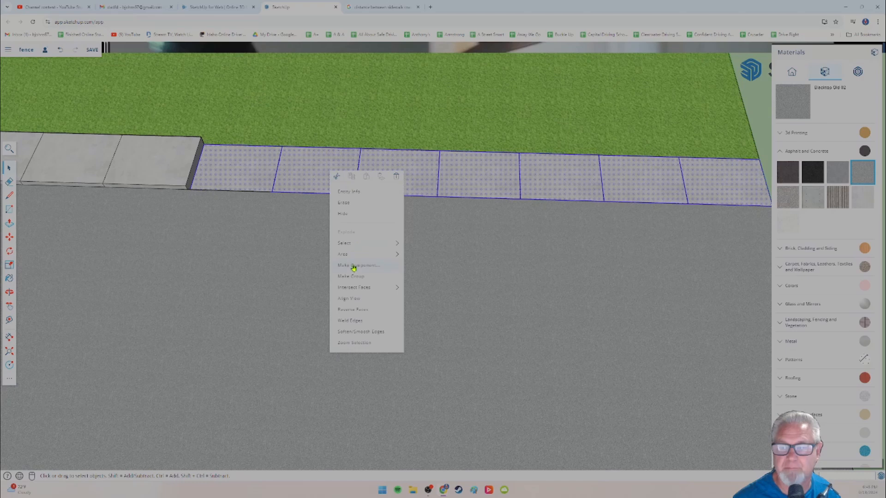
click(354, 267)
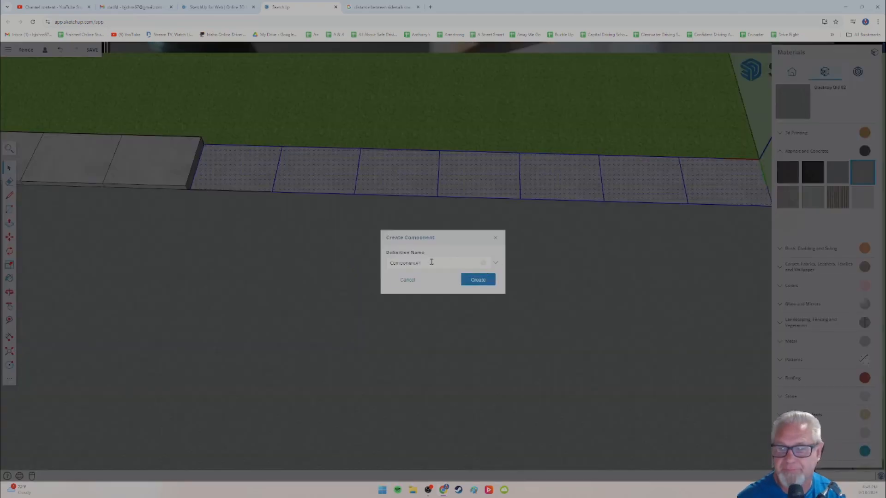
drag(432, 262, 379, 264)
text(sidewalk)
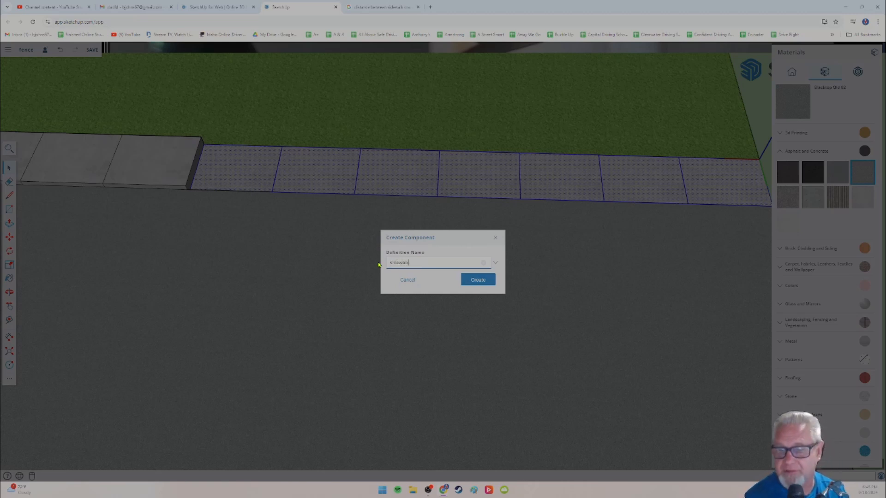
click(467, 281)
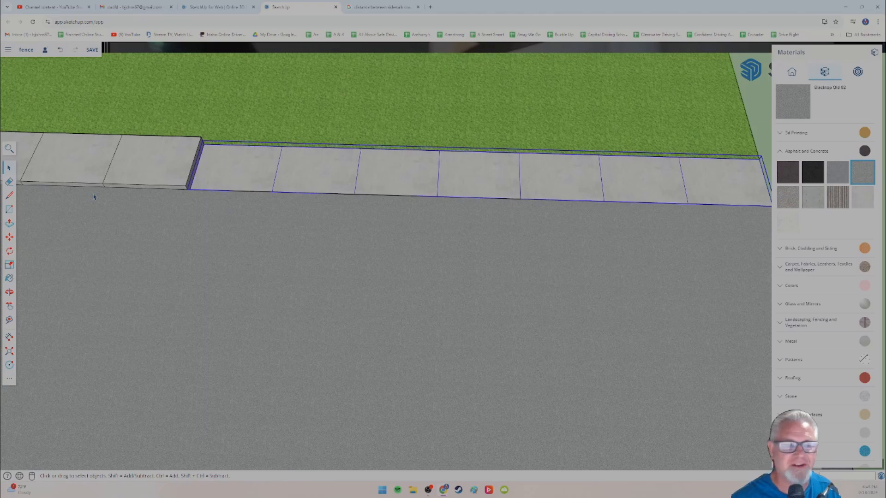
Step: Try to raise the sidewalk component with Push/Pull, explode it, and select the first flat panel beside the raised ones
click(9, 225)
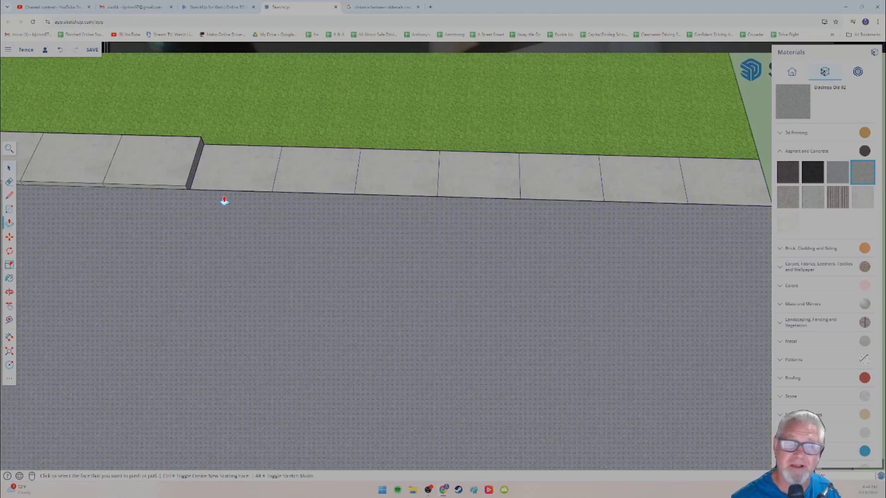
click(11, 169)
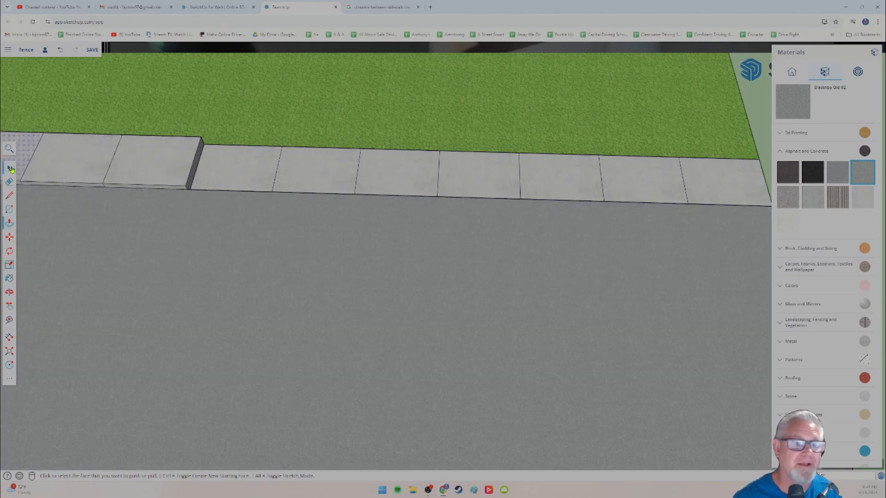
click(324, 172)
right_click(323, 175)
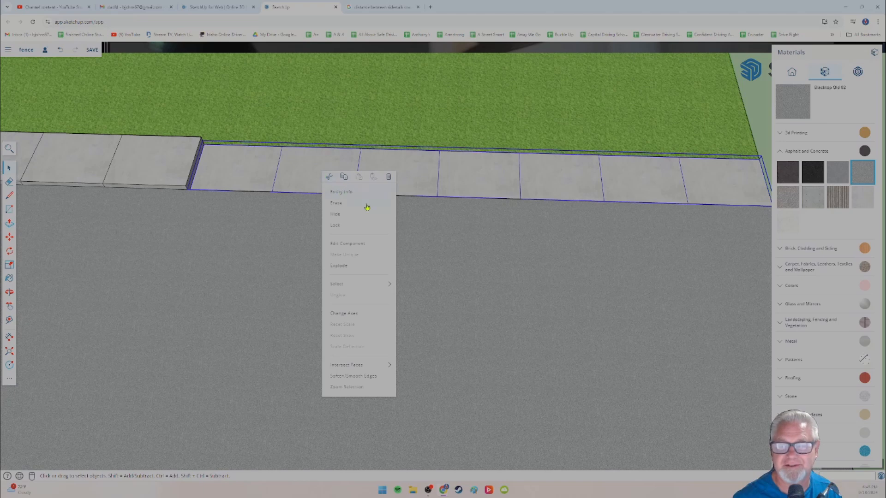
click(340, 267)
click(250, 175)
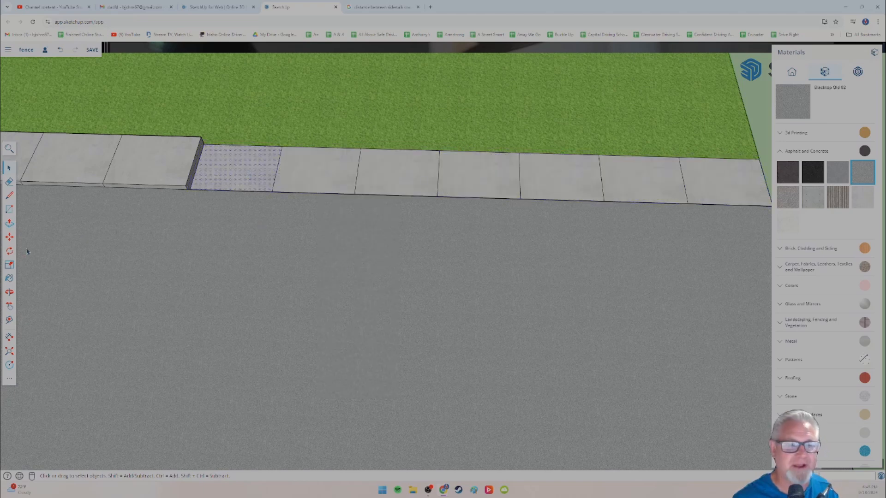
Step: Raise the selected flat sidewalk panel with Push/Pull to the height of the raised panels beside it
click(9, 225)
click(238, 171)
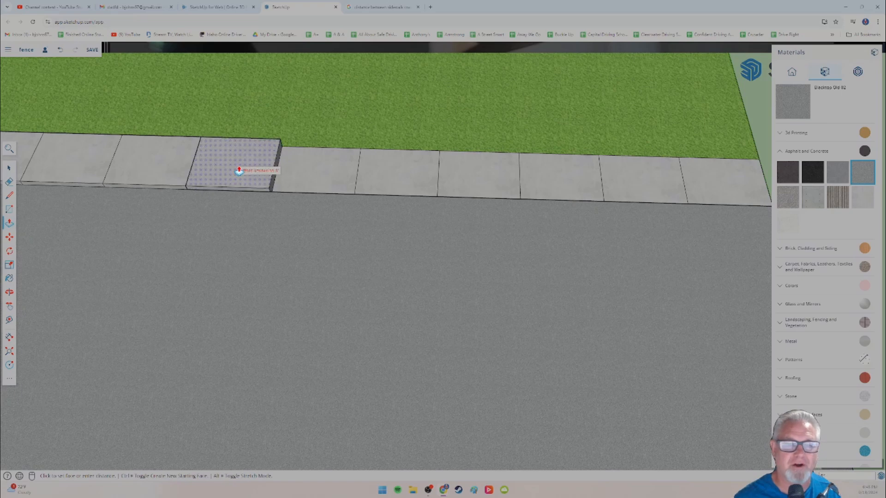
click(239, 171)
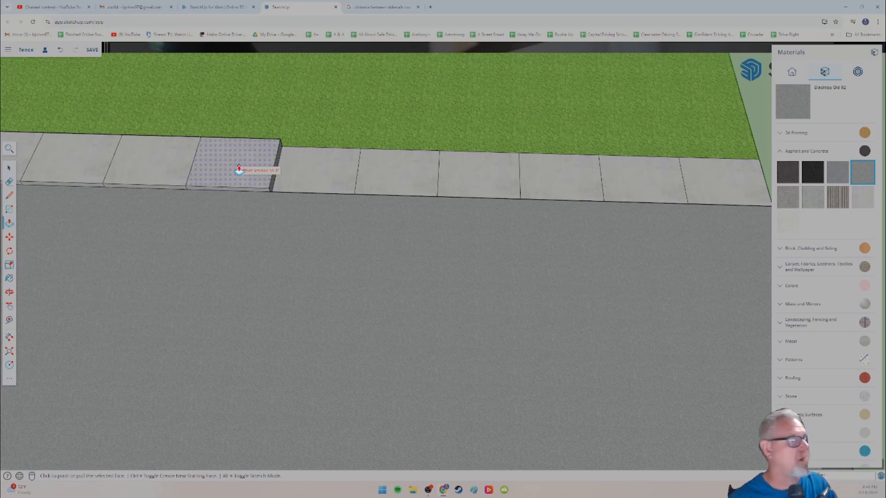
Step: Raise the sixth panel from the sidewalk's flat end with Push/Pull, snapping it to its raised neighbour's top corner
scroll(211, 200, up, 3)
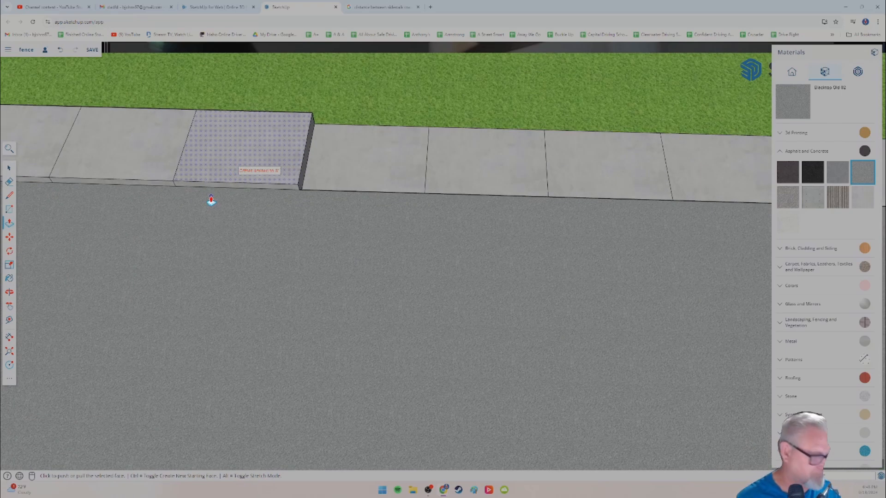
shift+middle_drag(219, 195, 188, 214)
scroll(247, 204, up, 2)
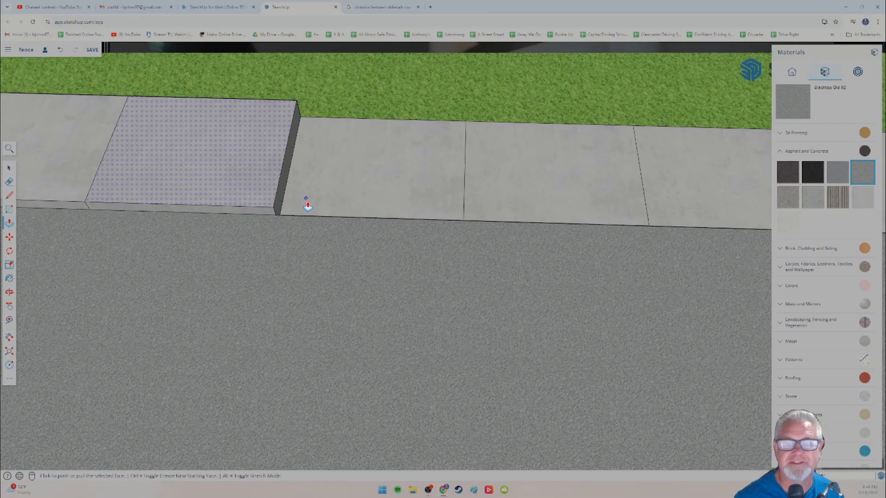
scroll(305, 208, up, 2)
click(9, 169)
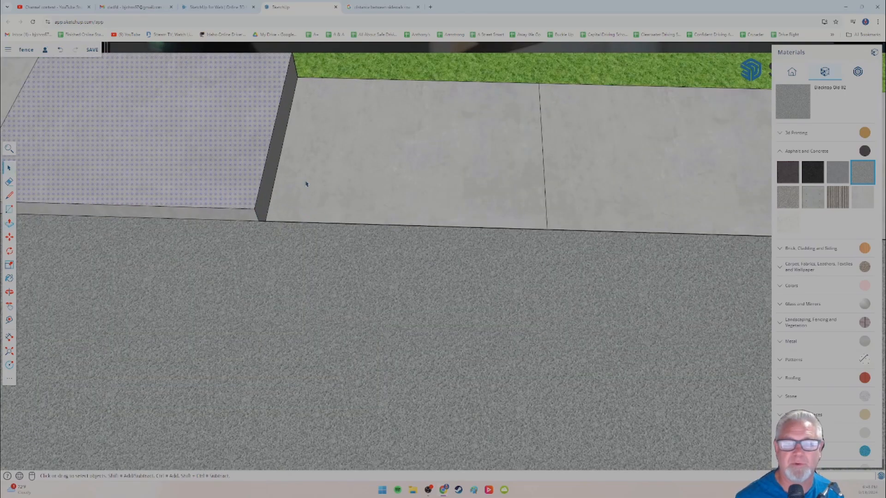
click(9, 225)
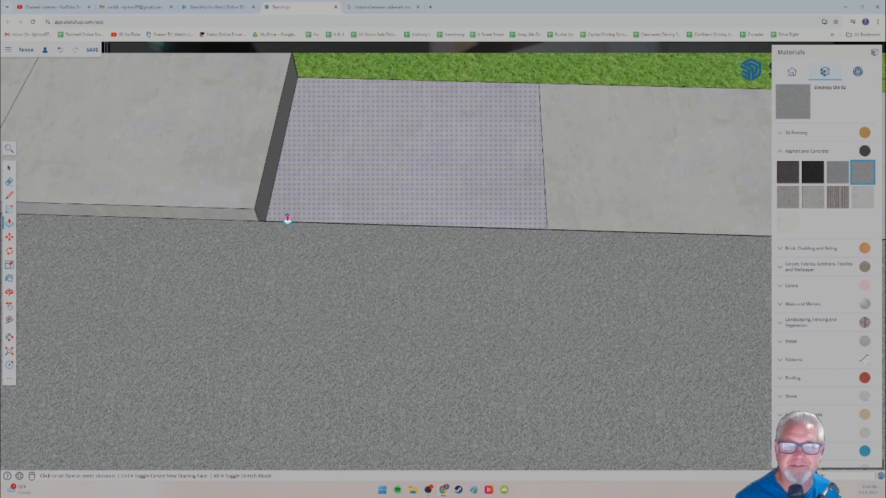
click(287, 218)
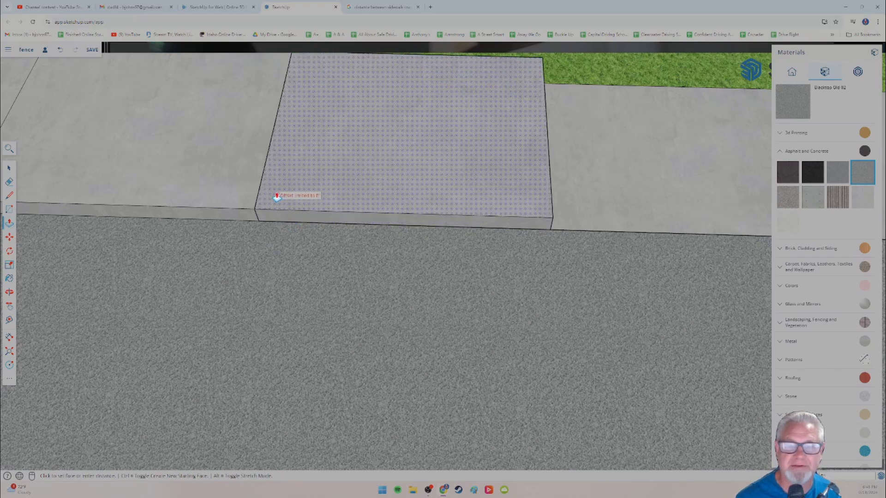
click(253, 213)
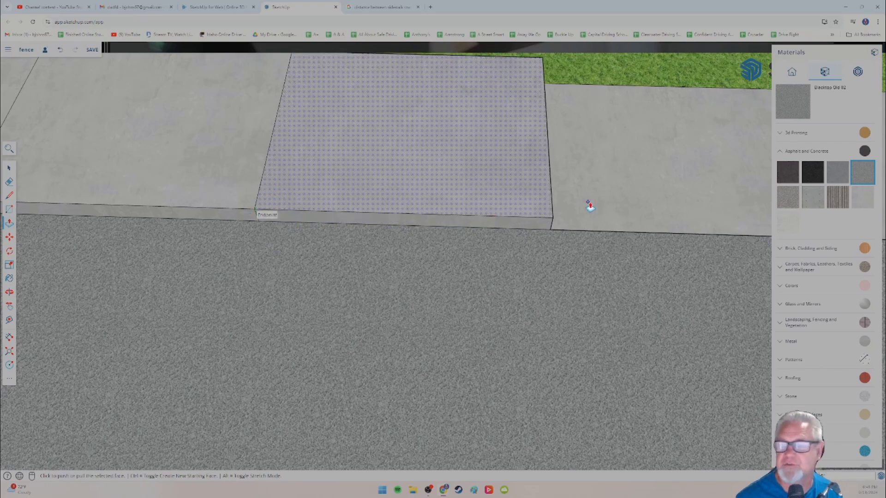
Step: Push/Pull the same panel higher, and move its top face down to the top corner of the neighbouring raised panel
middle_drag(627, 207, 621, 187)
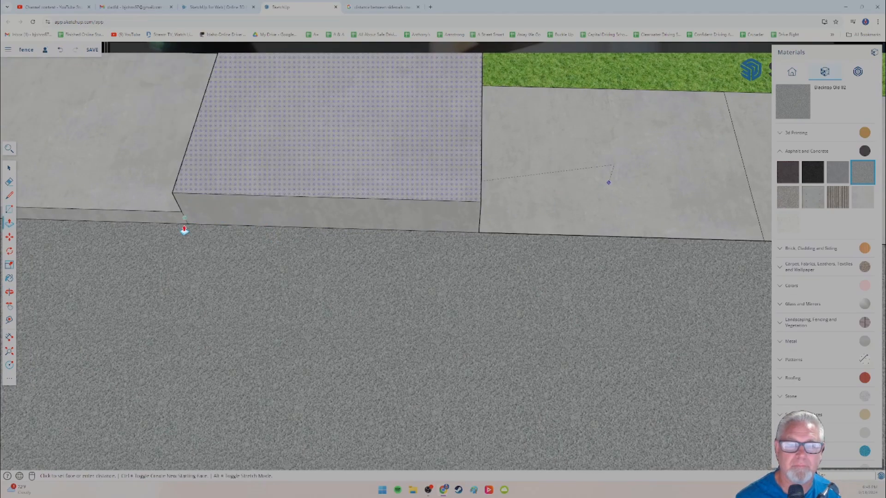
click(282, 193)
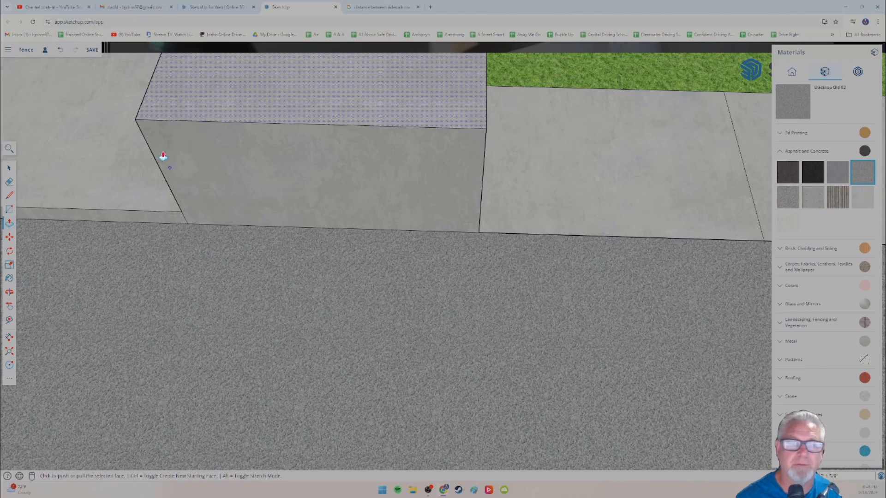
click(9, 236)
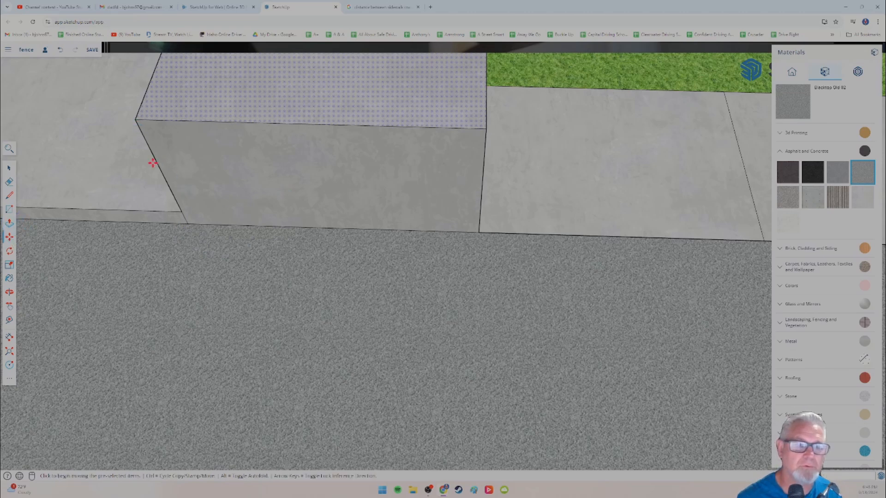
click(135, 122)
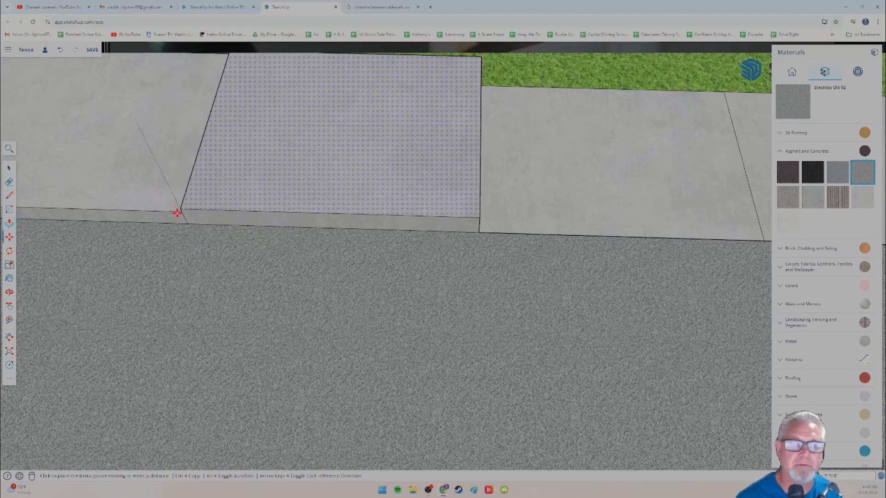
click(180, 212)
Step: Raise the fifth panel from the sidewalk's flat end with Push/Pull, level with the raised panel beside it
click(8, 168)
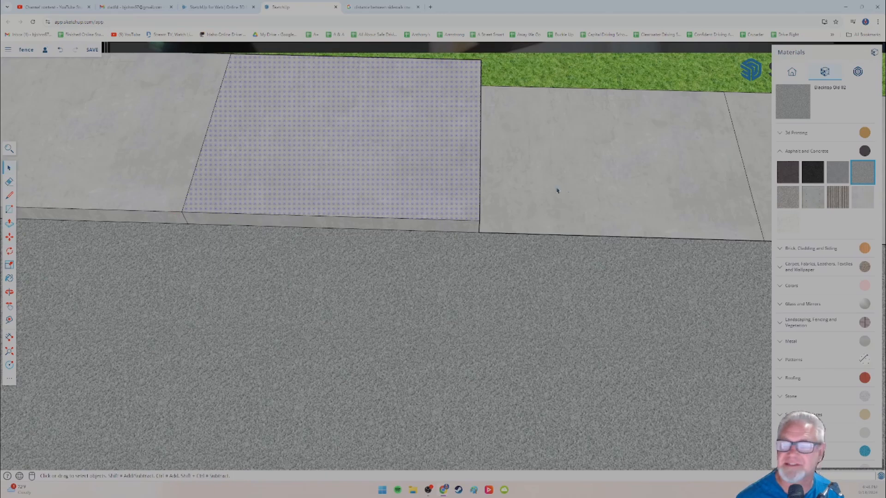
click(10, 224)
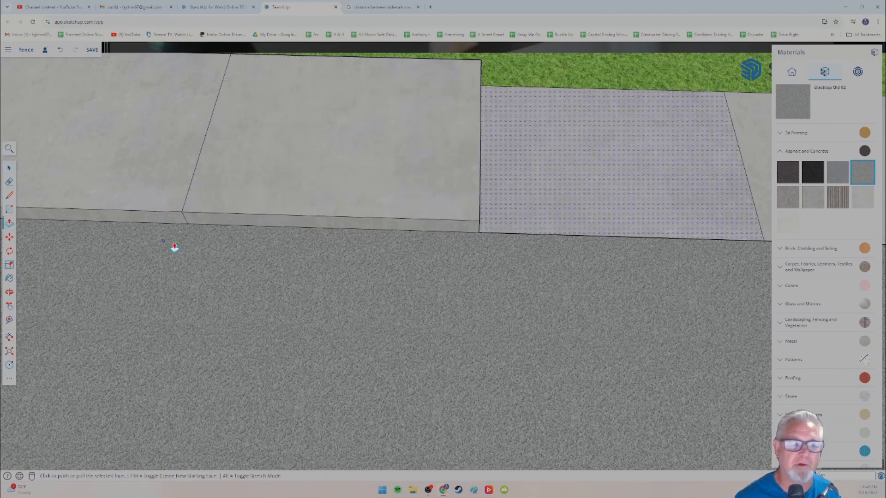
click(501, 224)
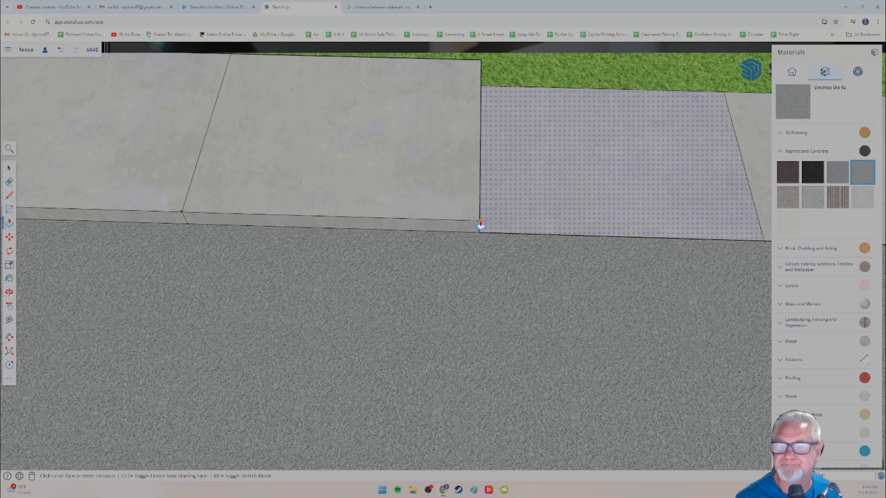
Step: Select the fourth panel from the sidewalk's flat end and raise it with Push/Pull close to its neighbour's height
middle_drag(560, 202, 275, 208)
shift+middle_drag(534, 211, 281, 217)
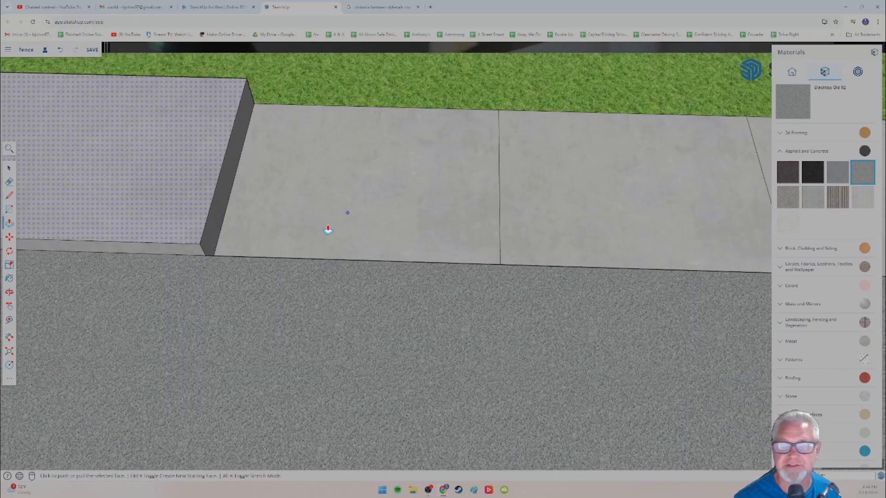
click(9, 168)
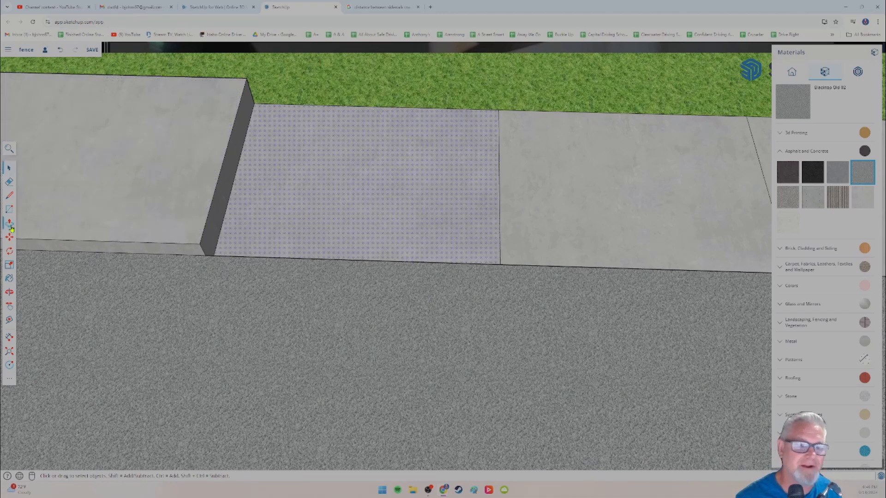
click(9, 223)
click(251, 249)
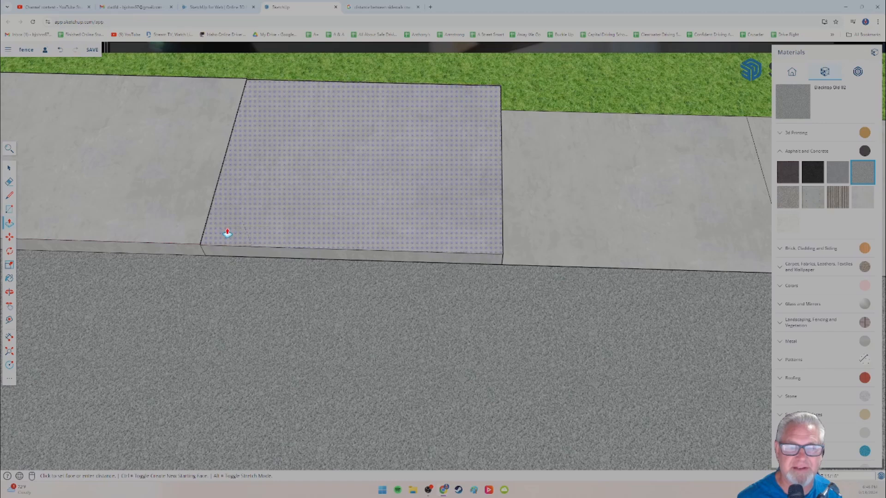
click(227, 232)
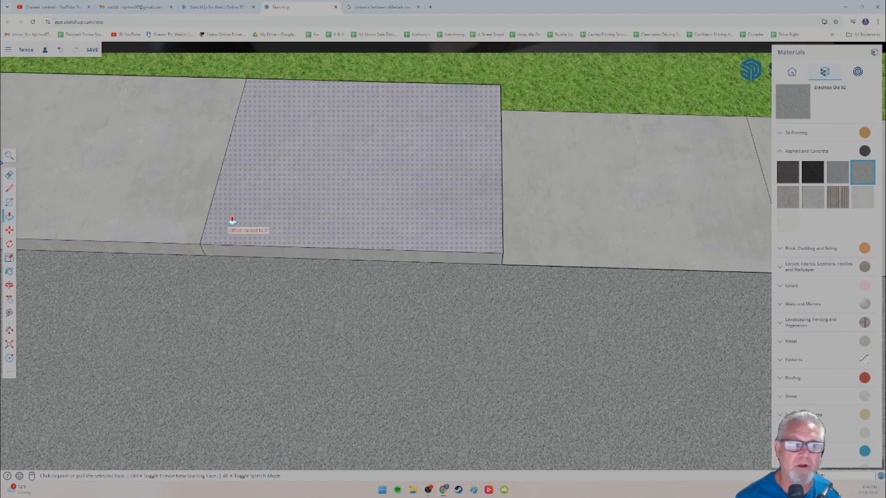
click(471, 231)
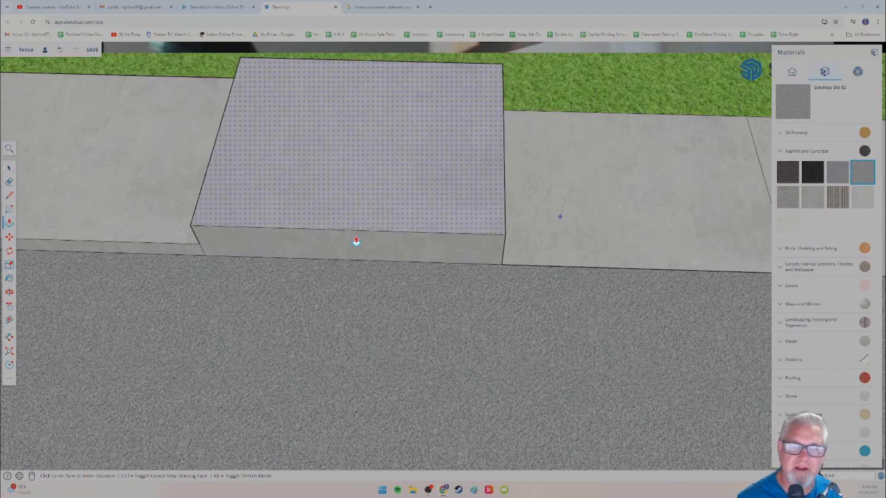
click(363, 248)
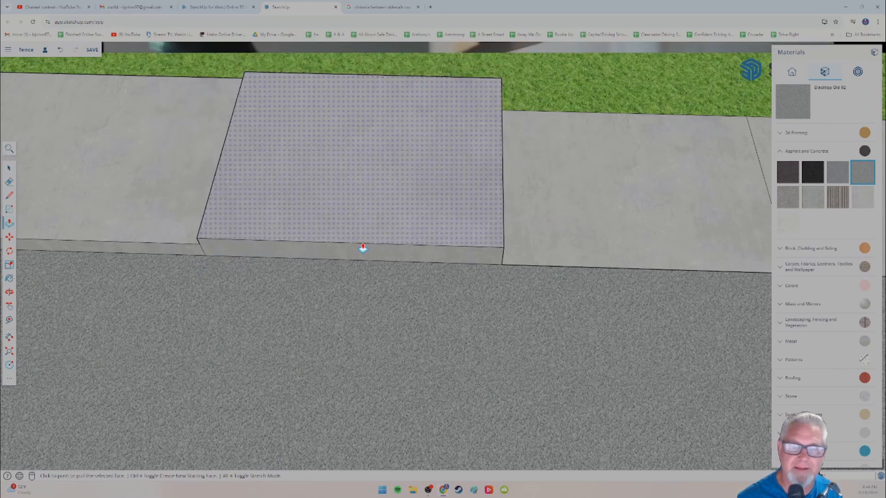
Step: Move that panel's top face by its front corner down flush with the top of the adjoining raised panel
click(9, 237)
click(198, 241)
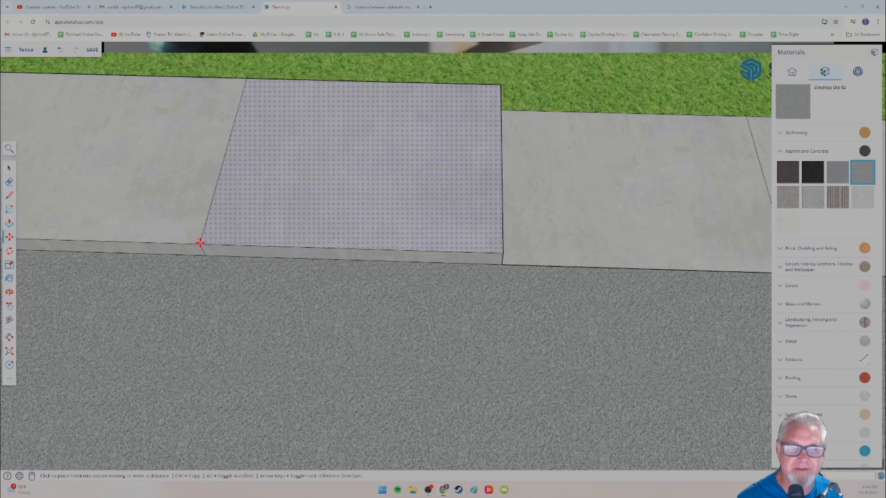
click(200, 245)
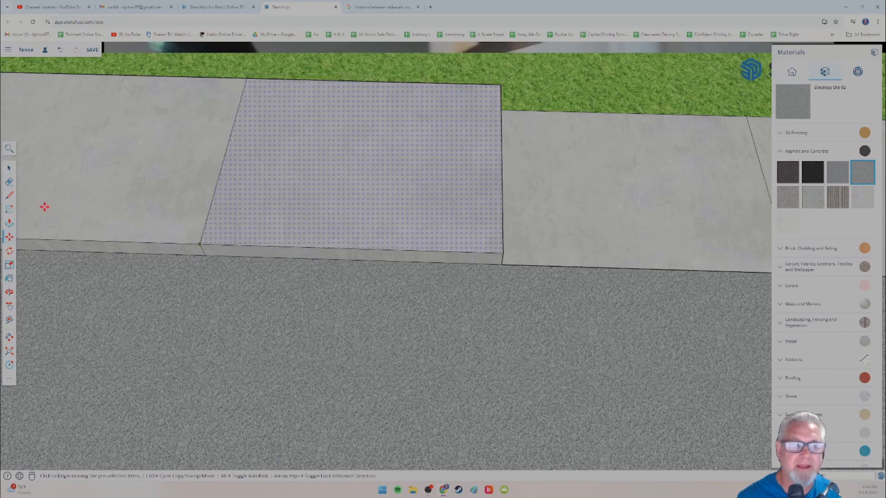
Step: Select the third-to-last sidewalk panel and raise it with Push/Pull, level with the raised panels
click(9, 168)
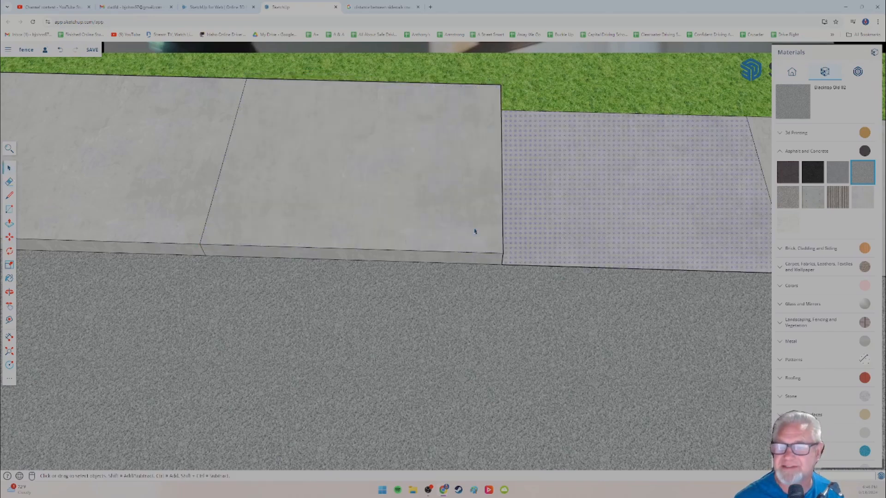
shift+middle_drag(535, 257, 109, 245)
scroll(222, 235, down, 5)
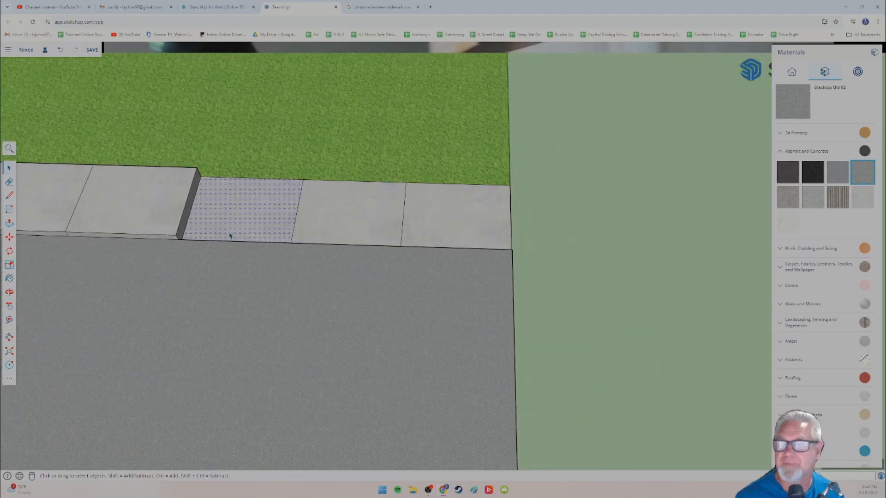
click(10, 223)
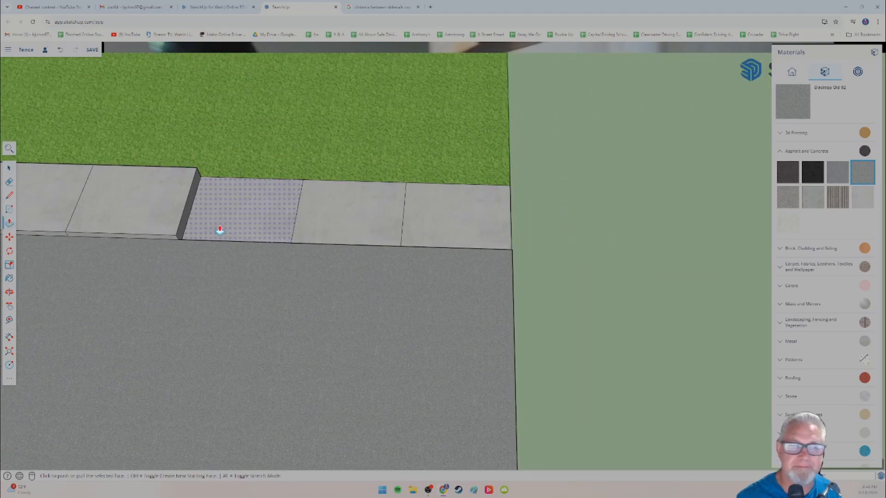
click(219, 227)
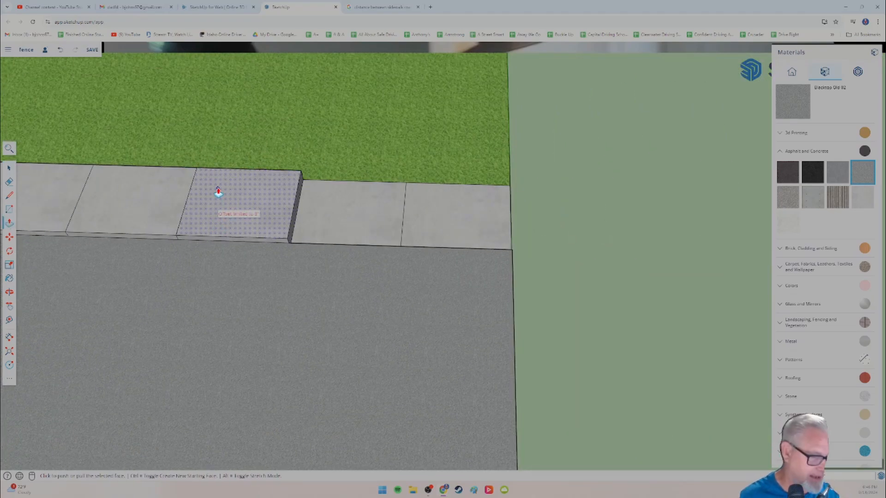
click(219, 193)
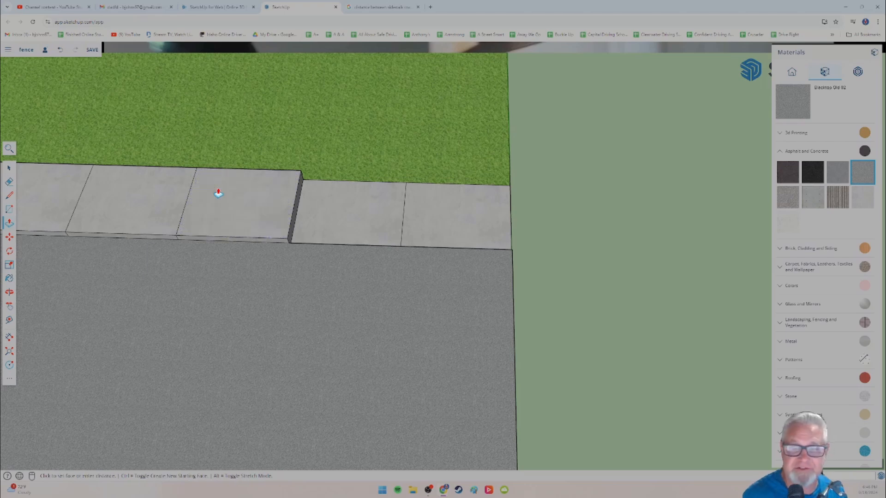
Step: Select the second-to-last sidewalk panel and raise it with Push/Pull to match its raised neighbour
click(8, 168)
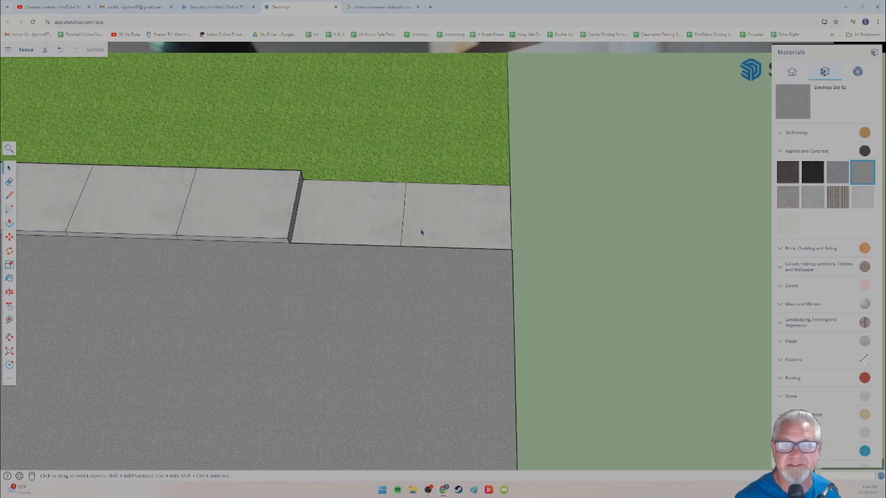
click(9, 226)
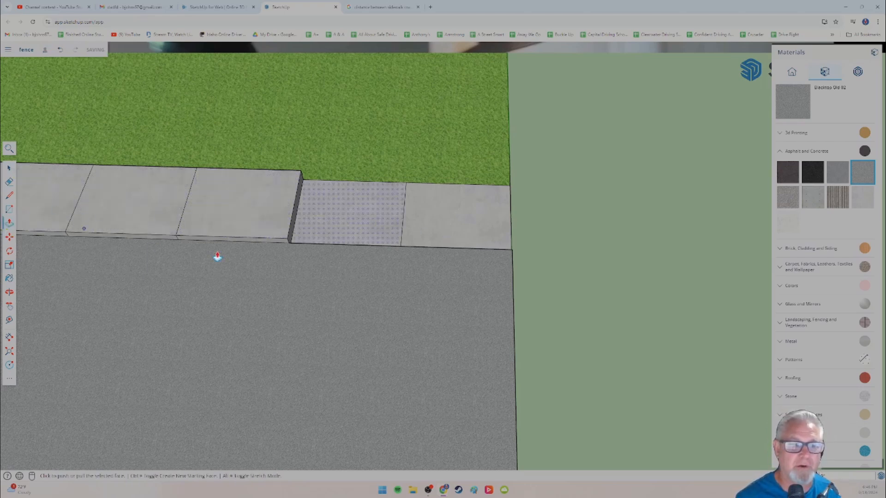
click(338, 222)
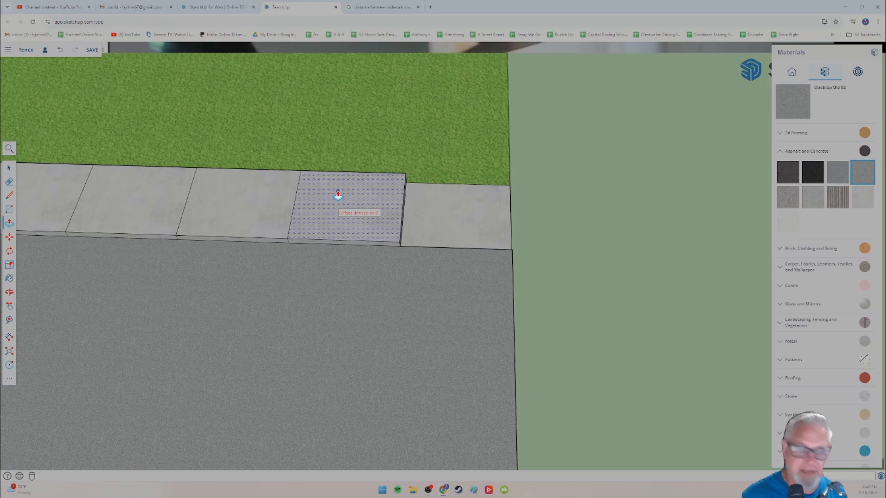
click(338, 195)
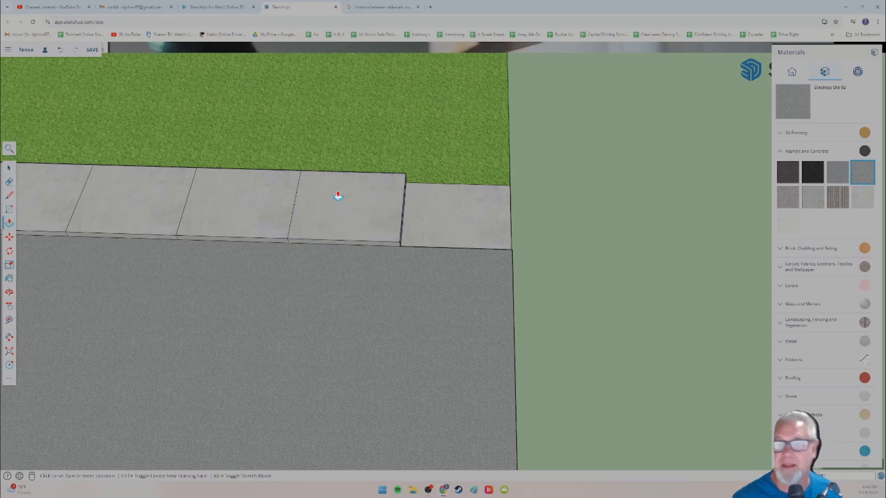
Step: Raise the last flat sidewalk panel at the lawn's end with Push/Pull, flush with the rest of the sidewalk
click(9, 168)
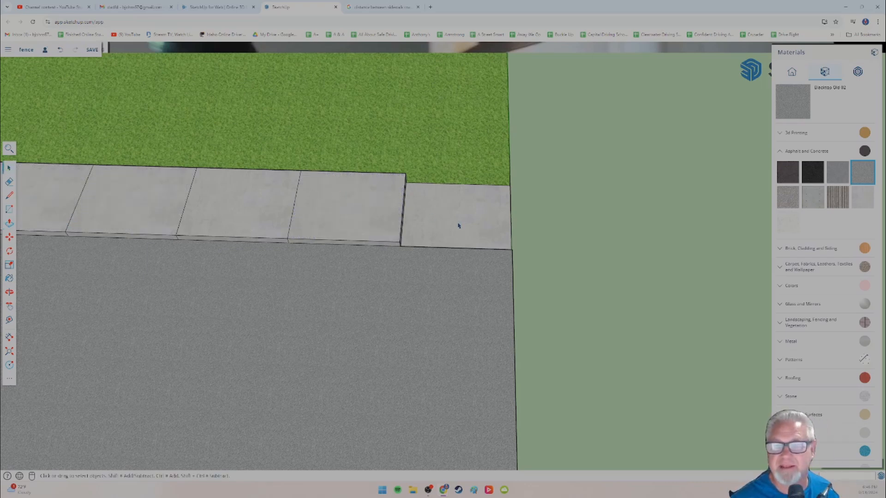
click(9, 224)
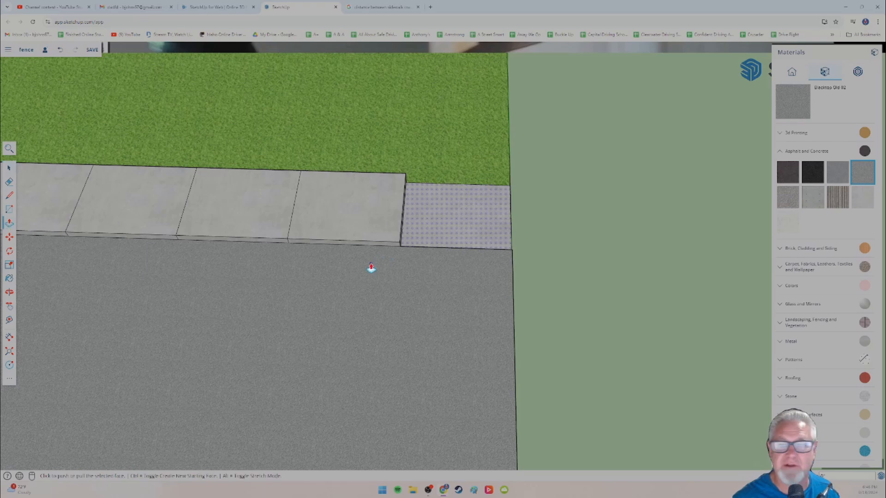
click(437, 228)
click(444, 179)
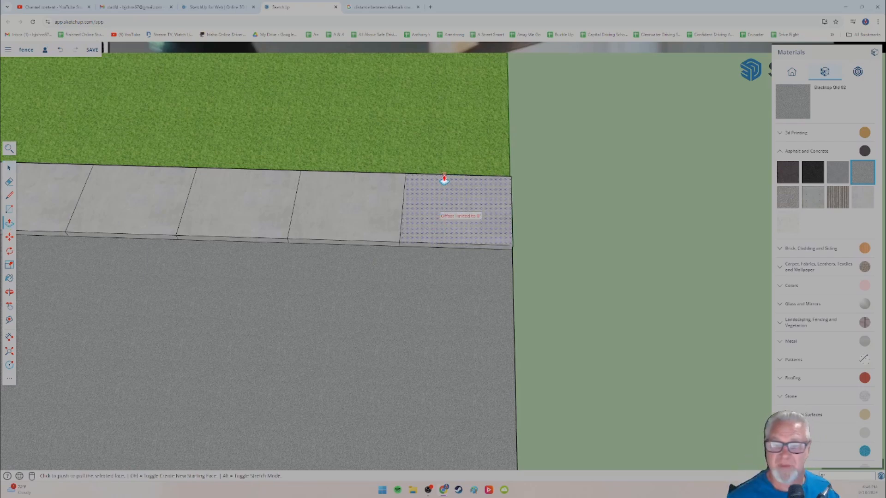
Step: Examine the finished sidewalk and street from several angles, comparing their height with the lawn
scroll(358, 253, down, 5)
mouse_move(131, 294)
shift+middle_down()
mouse_move(229, 293)
mouse_move(372, 263)
shift+middle_up()
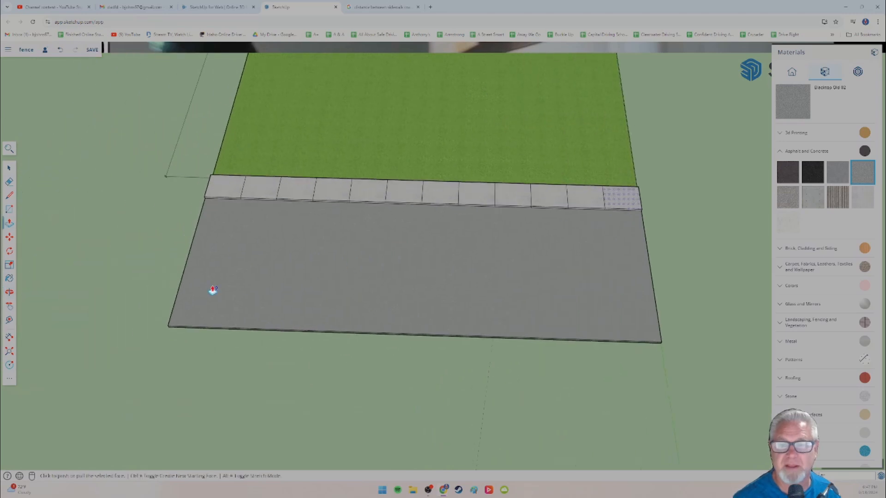
middle_drag(213, 290, 326, 279)
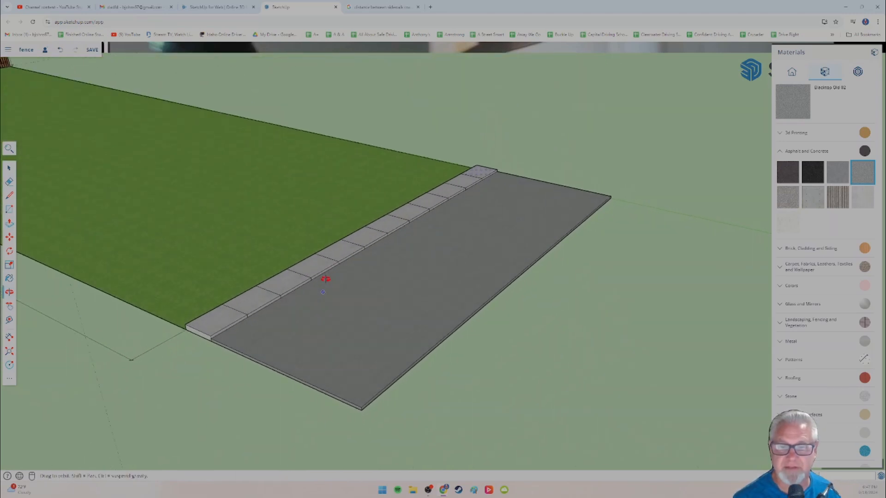
scroll(228, 309, up, 3)
scroll(228, 309, down, 3)
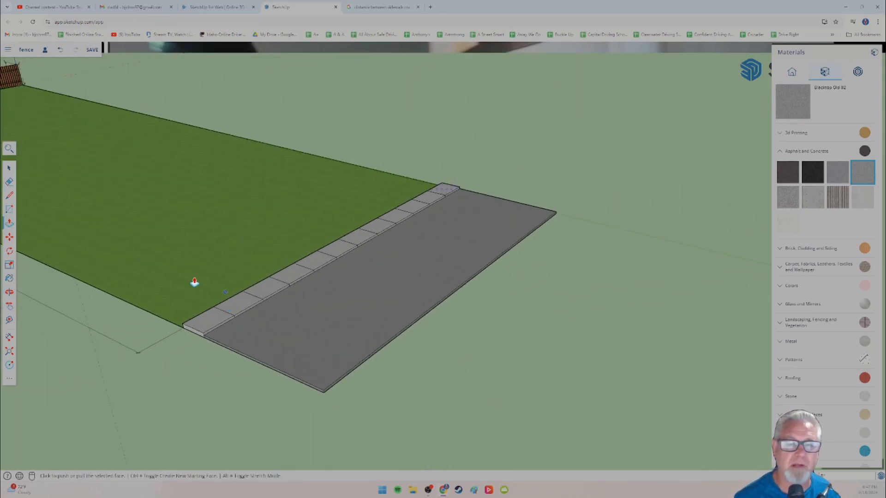
middle_drag(194, 282, 293, 264)
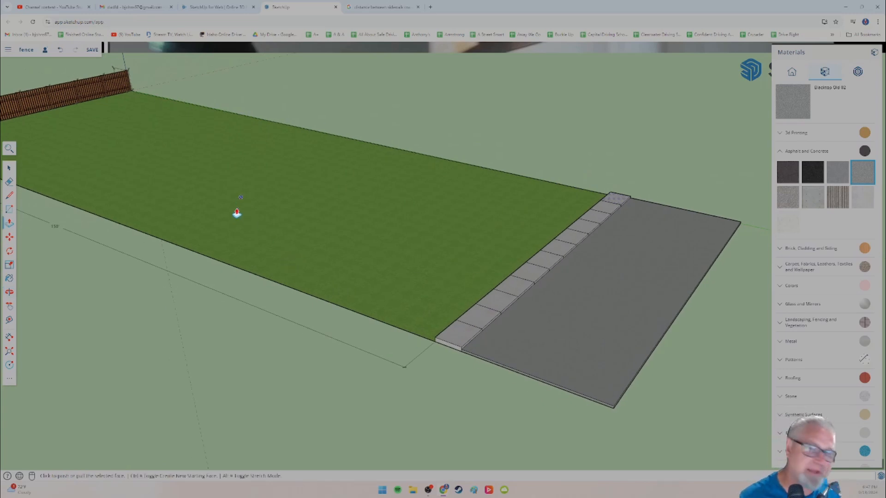
middle_drag(257, 223, 239, 216)
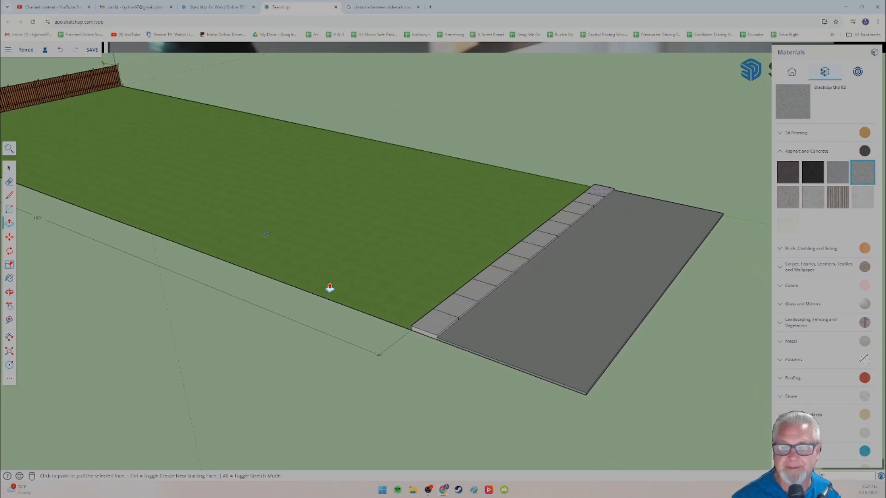
Step: Select the lawn face and try to raise it slightly with Push/Pull, below the top of the adjoining sidewalk
scroll(344, 289, up, 5)
middle_drag(337, 285, 313, 227)
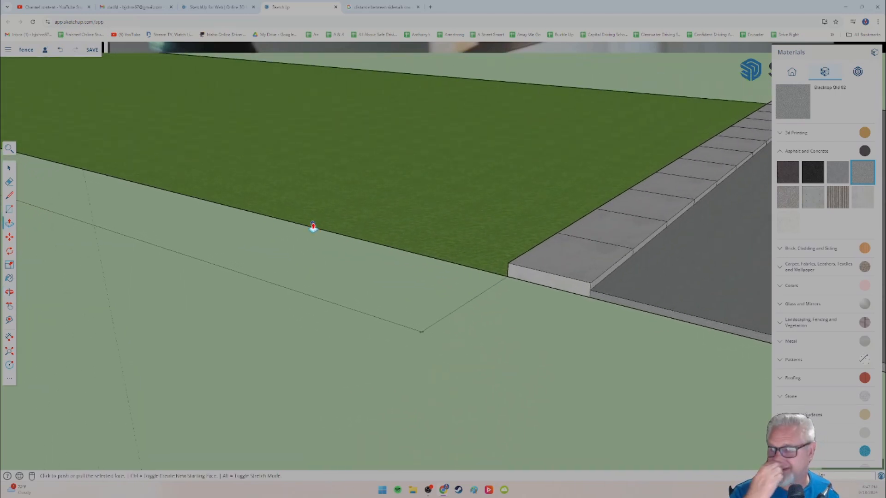
click(8, 168)
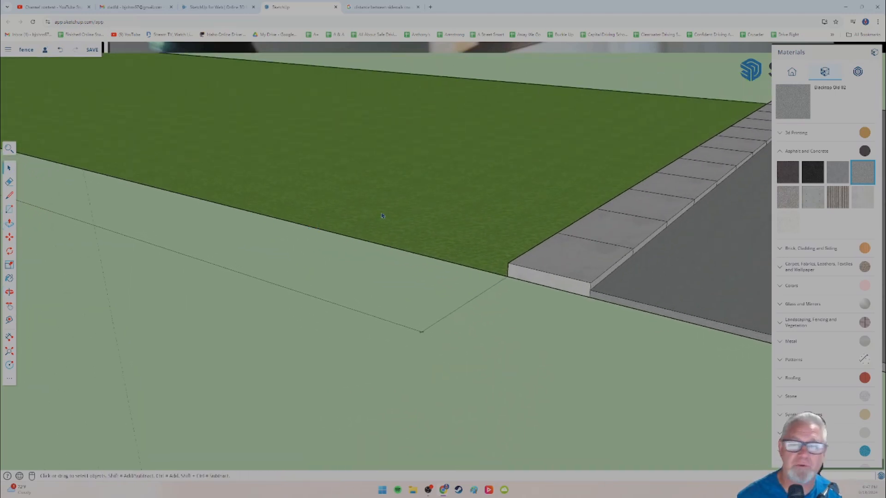
click(10, 224)
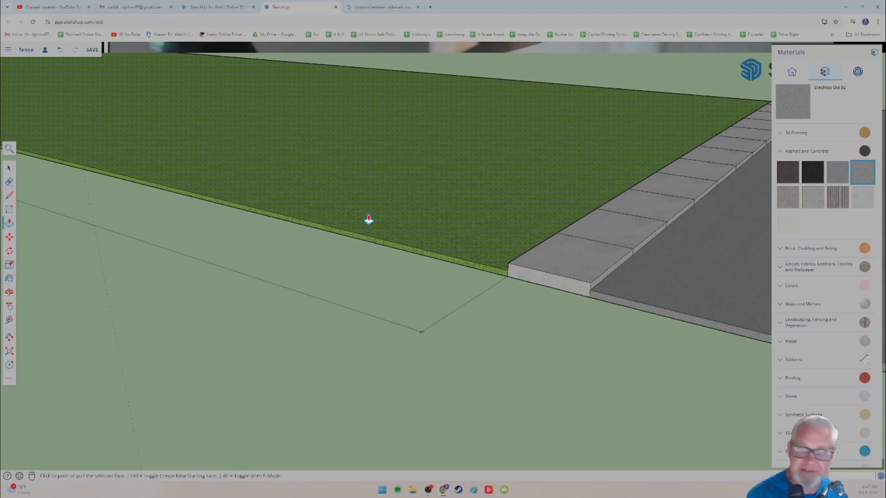
click(369, 219)
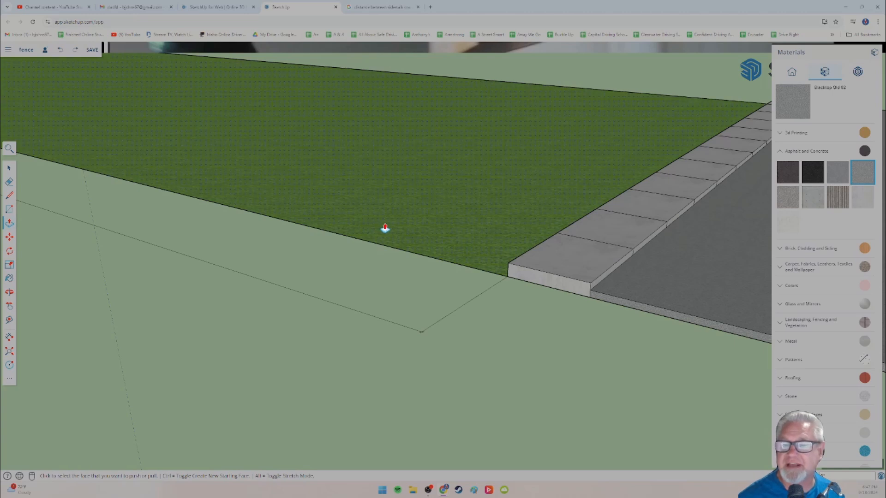
click(386, 223)
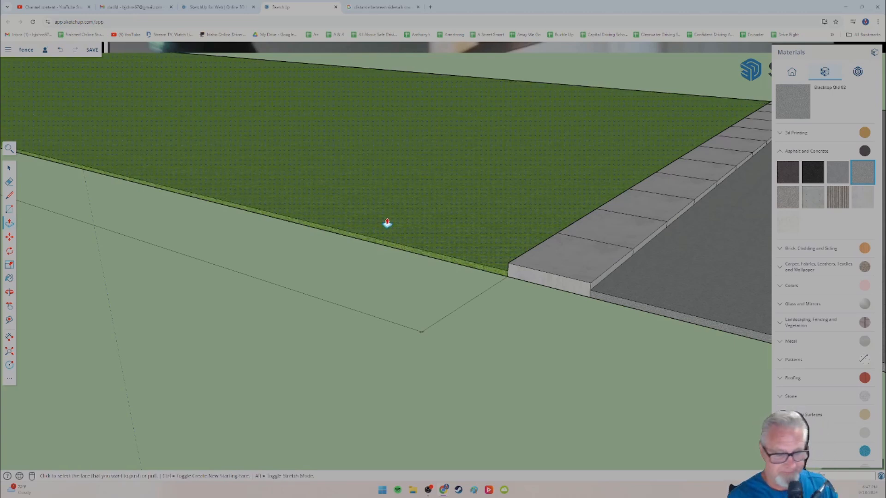
click(388, 223)
click(387, 224)
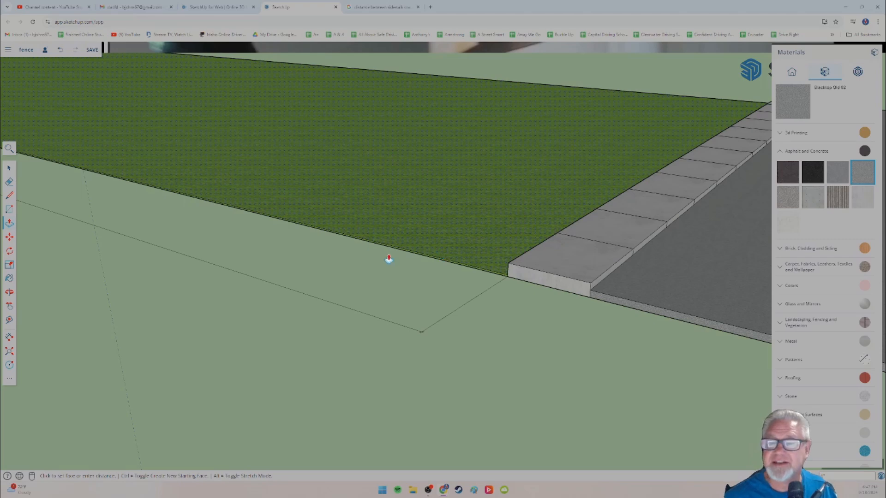
Step: Inspect the raised lawn's edge where it meets the first sidewalk panel and the street
scroll(387, 265, up, 2)
middle_drag(477, 241, 433, 227)
middle_drag(511, 230, 512, 231)
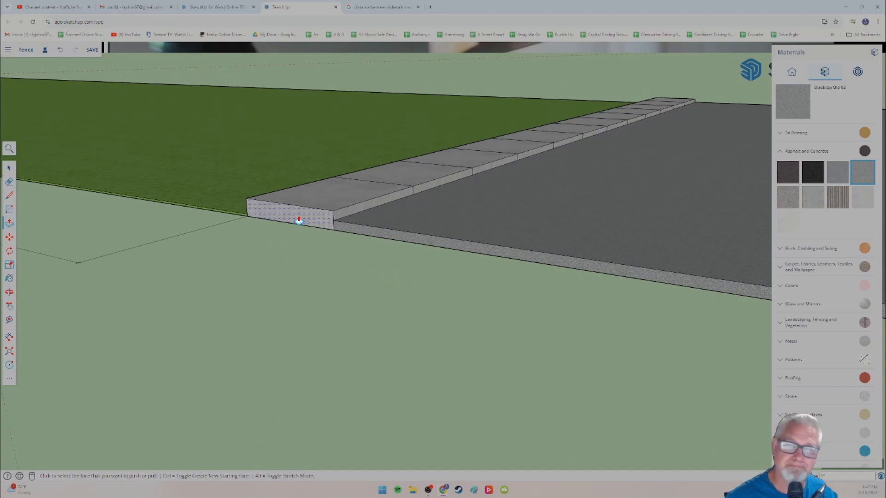
middle_drag(257, 233, 348, 275)
middle_drag(277, 247, 221, 249)
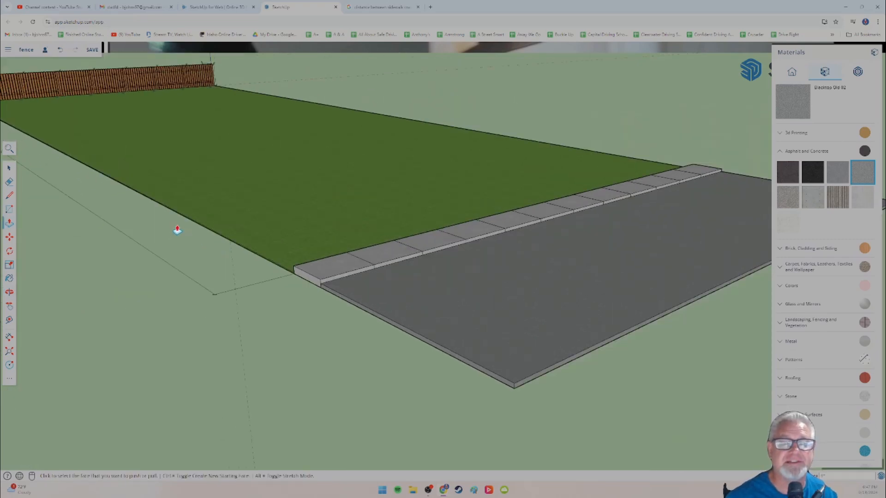
scroll(252, 276, up, 2)
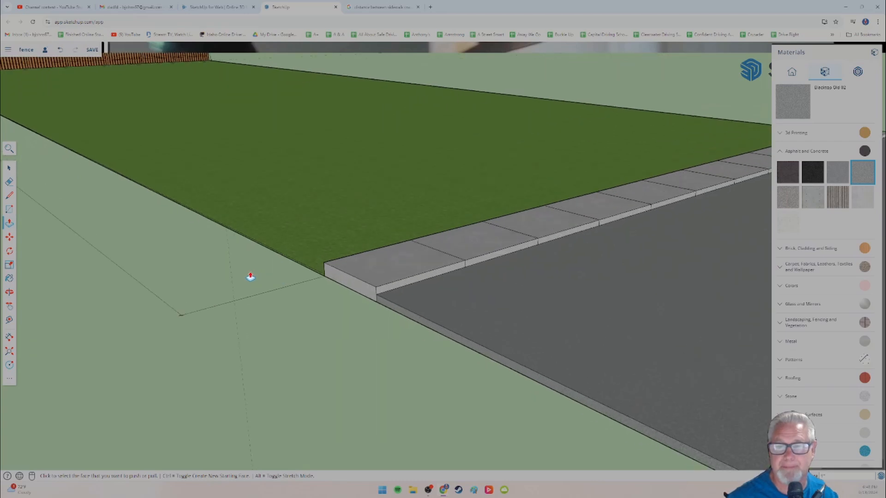
middle_drag(248, 269, 602, 227)
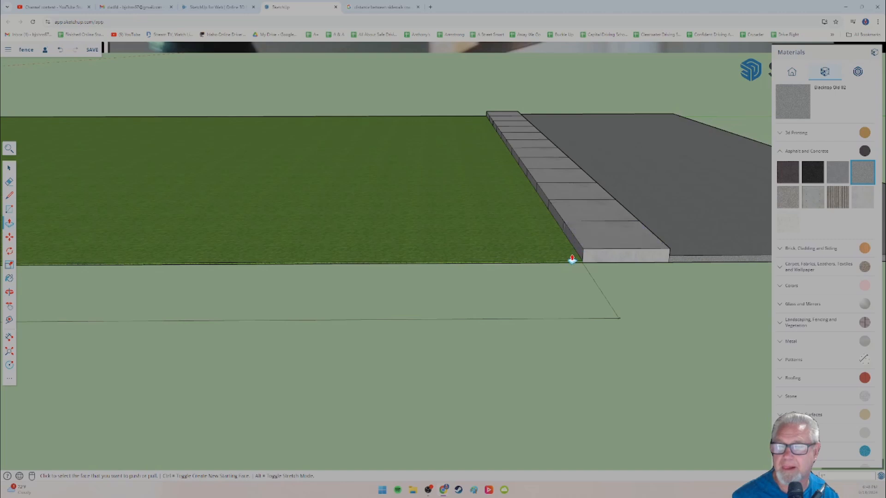
middle_drag(572, 260, 553, 250)
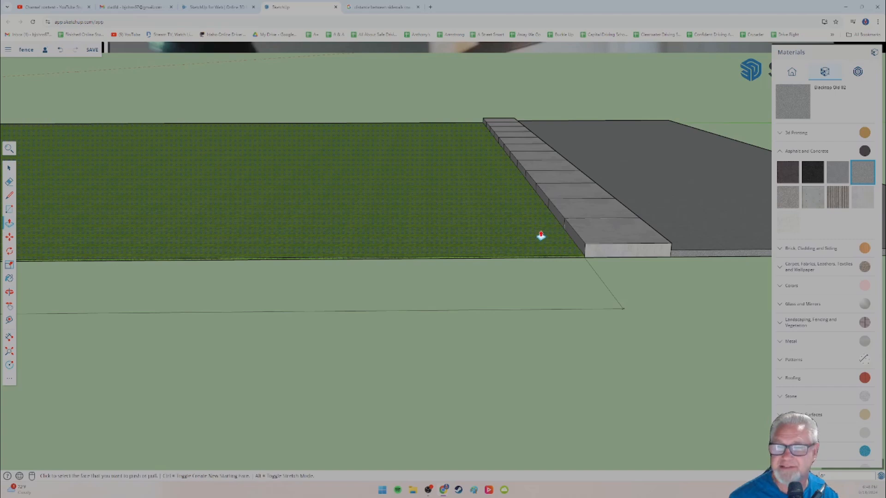
Step: Follow the raised lawn's long edge to the fence and examine how the turf meets the pickets and corner post
click(9, 169)
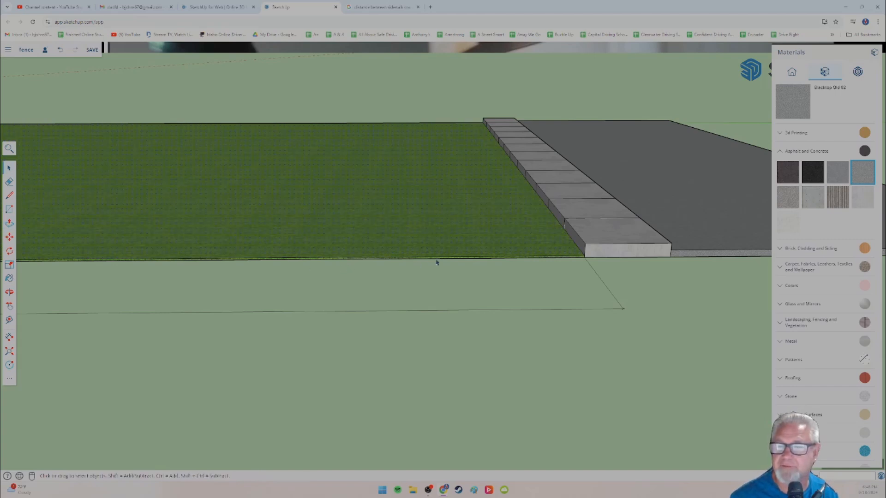
click(10, 224)
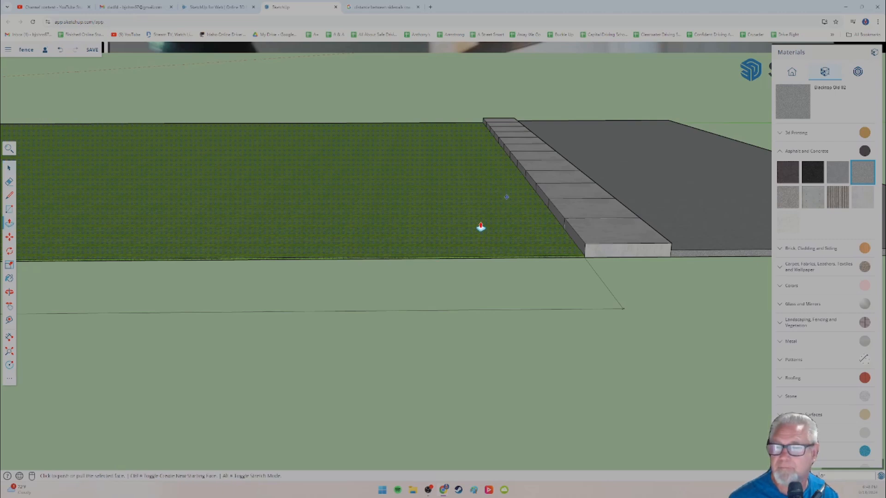
scroll(559, 264, up, 2)
scroll(560, 264, up, 1)
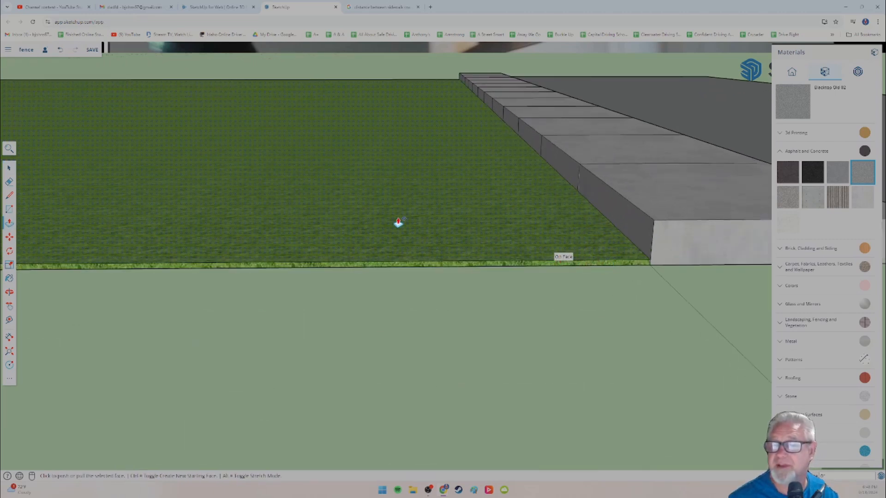
middle_drag(400, 181, 421, 203)
key(p)
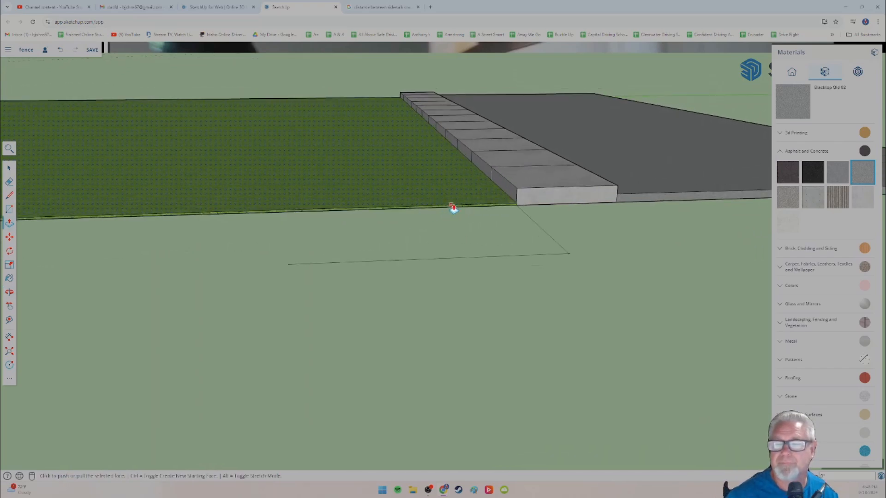
scroll(453, 208, up, 3)
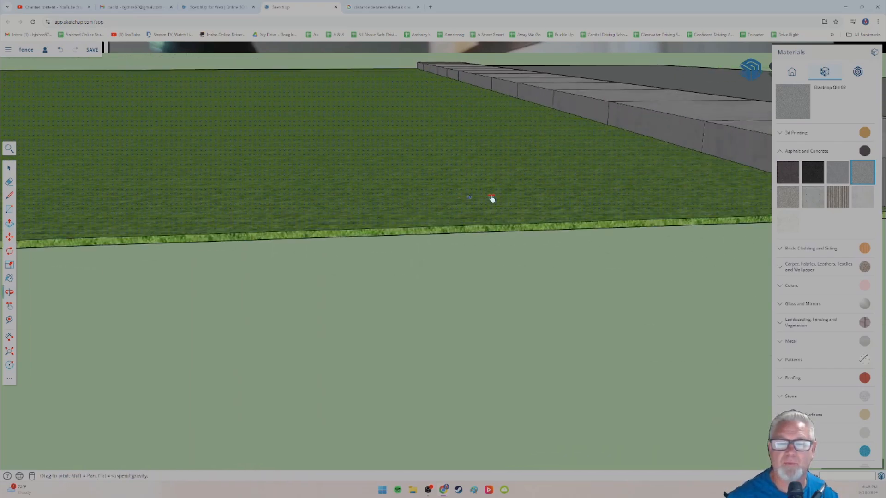
middle_drag(491, 197, 3, 247)
middle_drag(380, 235, 326, 253)
middle_drag(473, 231, 250, 280)
scroll(197, 287, up, 5)
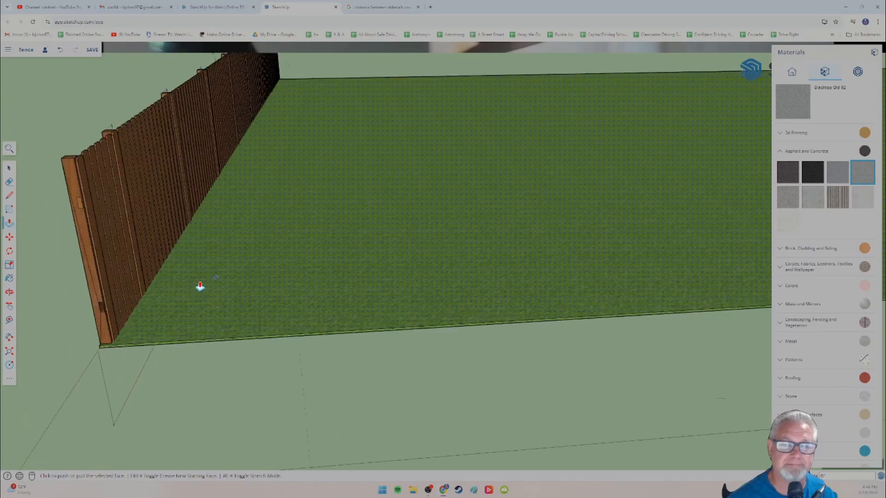
middle_drag(195, 289, 265, 272)
scroll(131, 282, up, 4)
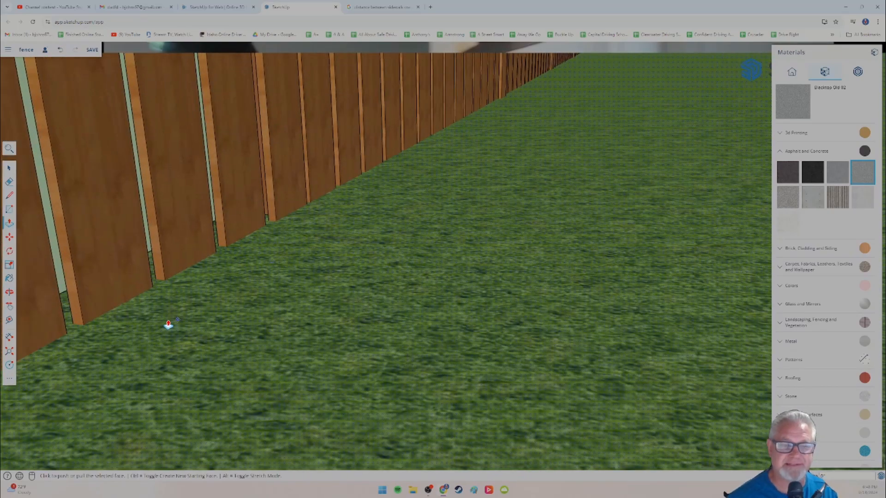
middle_drag(167, 326, 344, 247)
middle_drag(271, 308, 355, 306)
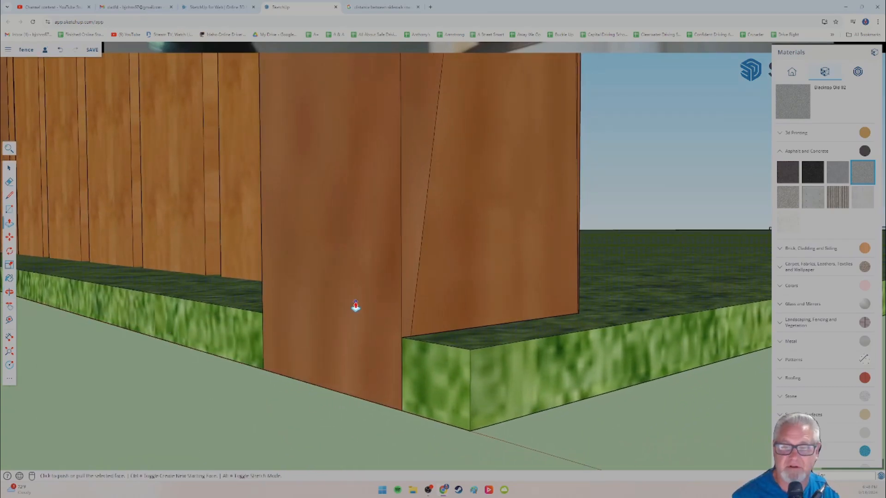
Step: Try to adjust the lawn's thickness with Push/Pull beside the fence's corner post, then undo the raising of the lawn
click(171, 287)
click(184, 300)
click(185, 301)
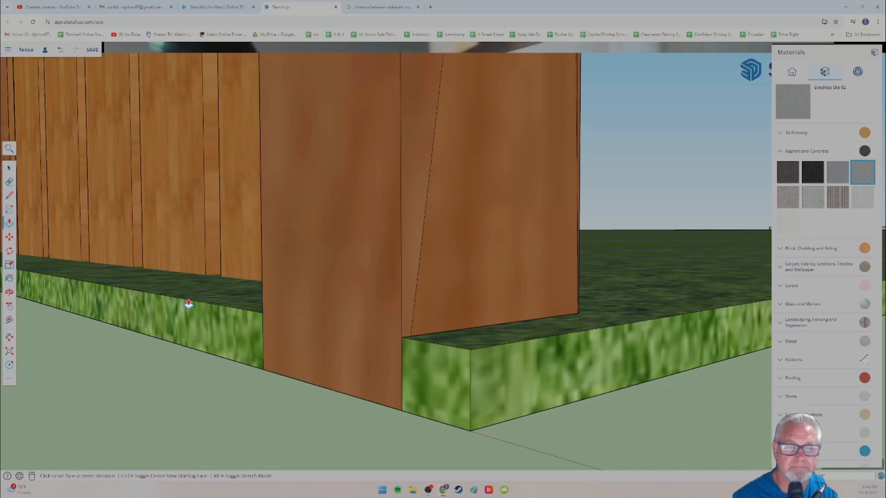
click(183, 301)
key(ctrl+z)
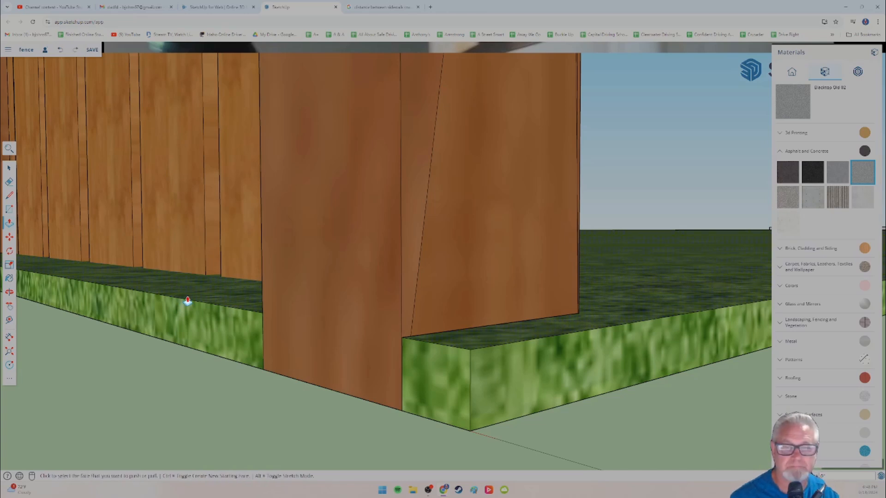
click(213, 294)
click(215, 318)
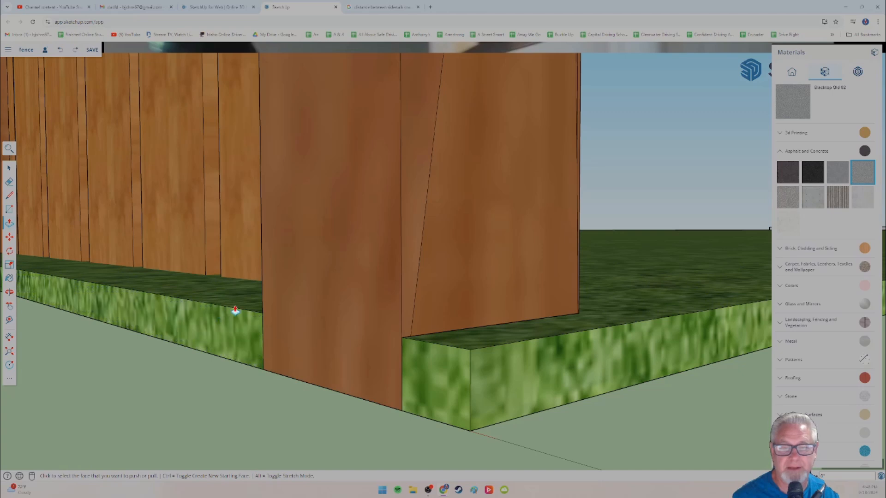
key(ctrl+z)
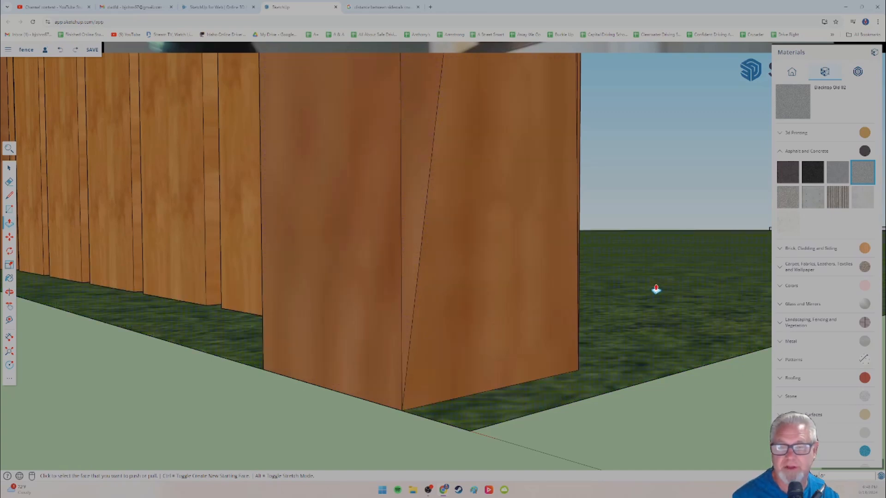
Step: Select the whole picket fence at the far end of the lawn, including its posts, and make it a group
middle_drag(213, 369, 505, 349)
middle_drag(604, 341, 544, 327)
scroll(526, 340, down, 10)
scroll(442, 317, down, 8)
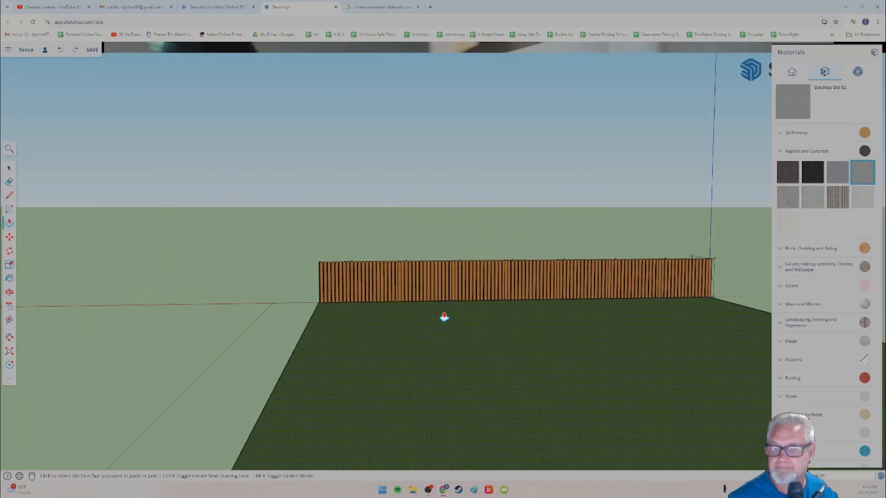
middle_drag(438, 331, 413, 313)
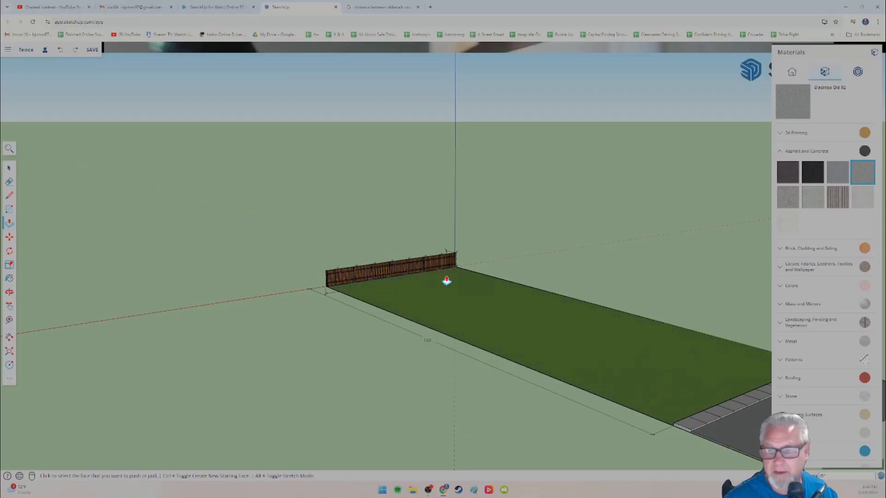
middle_drag(446, 280, 194, 277)
key(p)
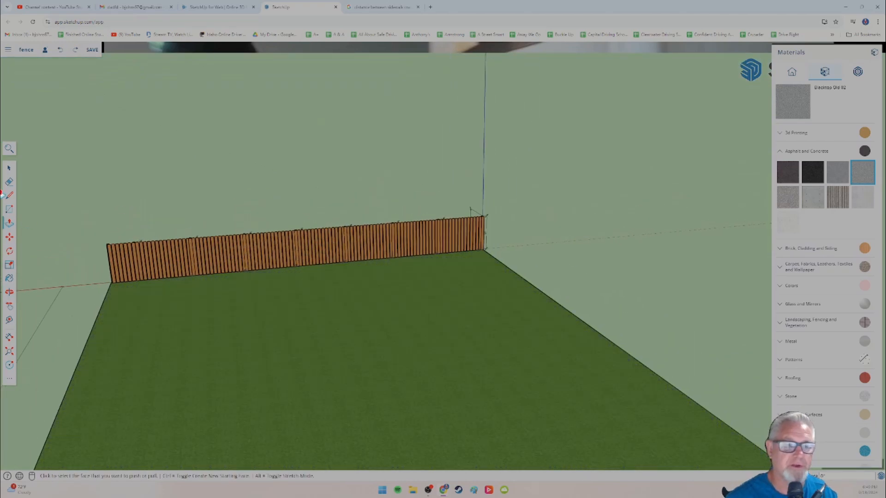
click(9, 170)
drag(59, 170, 518, 306)
right_click(371, 245)
mouse_move(427, 324)
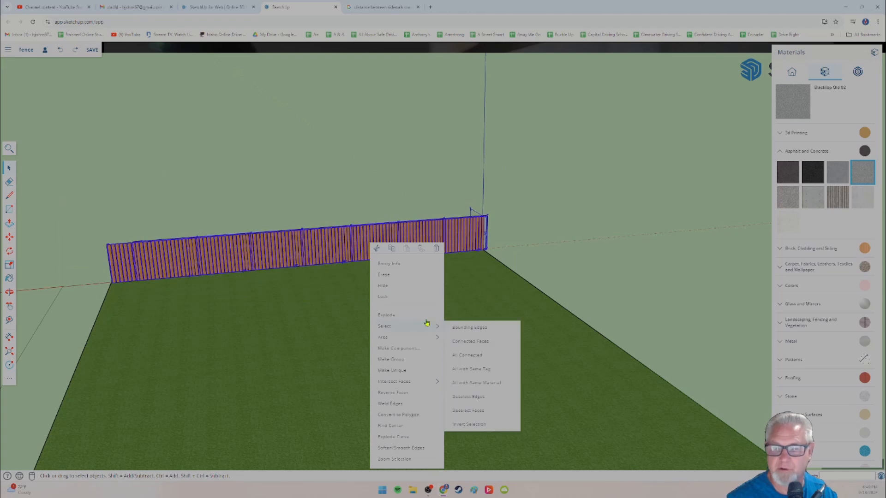
click(400, 361)
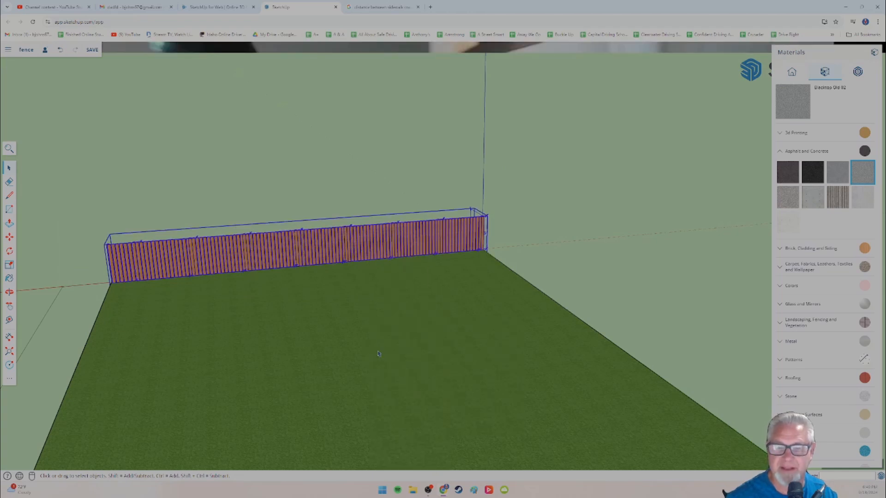
Step: Move the fence group straight up so that it floats clear above the lawn's edge
click(10, 237)
click(292, 258)
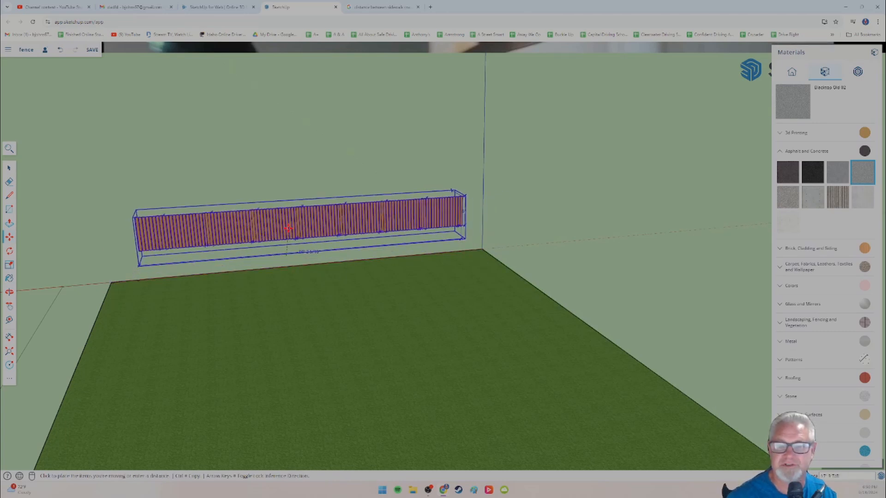
click(283, 232)
Step: Raise the lawn's top face with Push/Pull beneath the floating fence, giving the turf a solid thickness
middle_drag(165, 303, 316, 273)
click(9, 225)
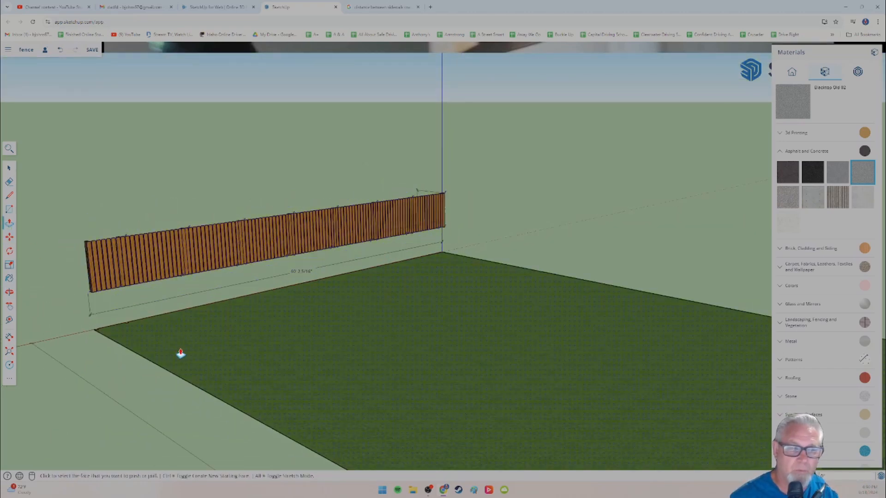
click(190, 352)
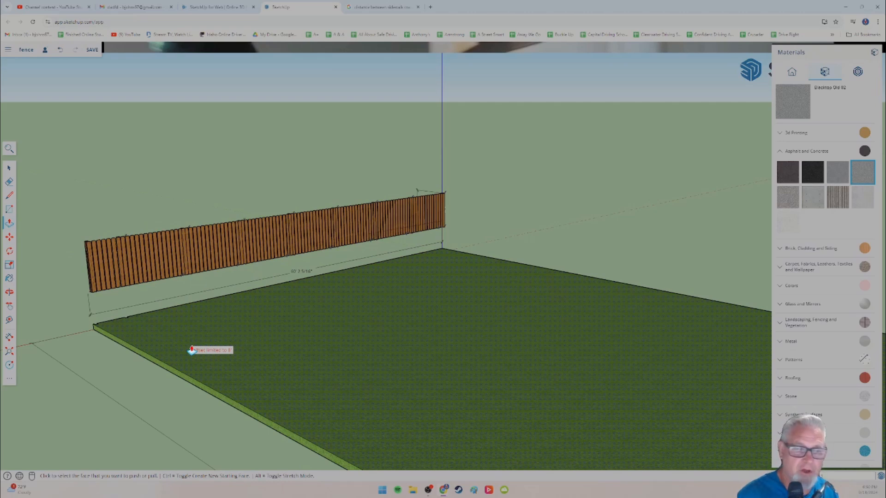
Step: Follow the raised lawn's long edge to the street end and examine how its height meets the concrete sidewalk and blacktop
middle_drag(291, 392, 207, 379)
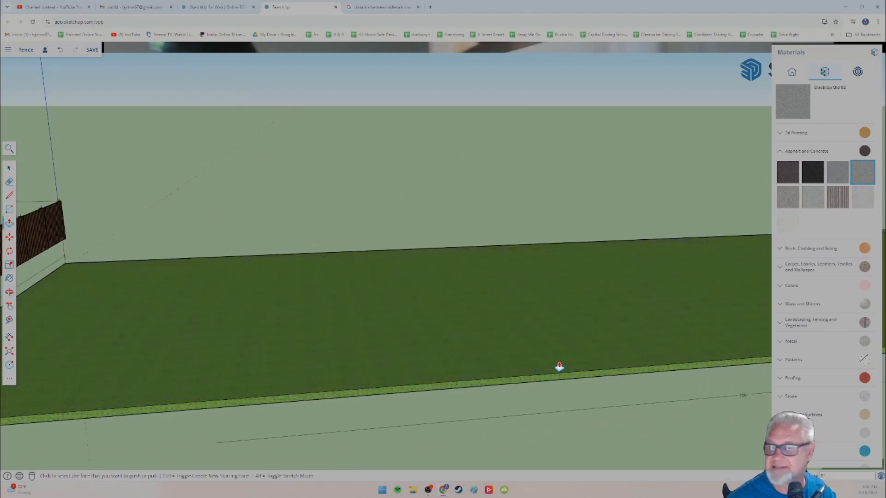
shift+middle_drag(692, 328, 264, 341)
shift+middle_drag(500, 329, 206, 340)
scroll(484, 365, up, 5)
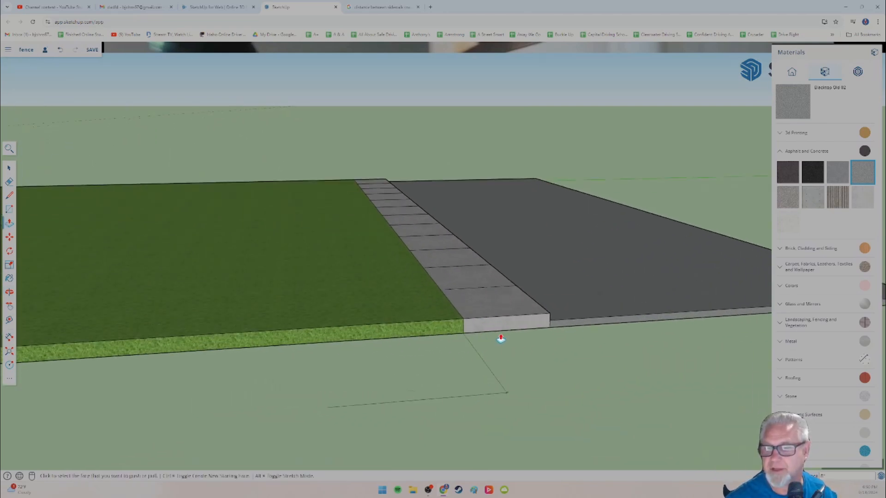
middle_drag(447, 336, 203, 318)
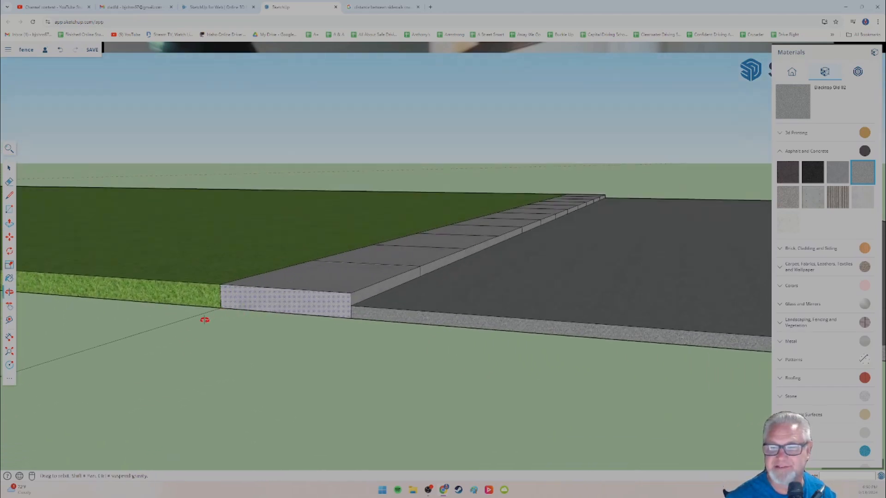
key(p)
middle_drag(377, 317, 492, 326)
scroll(259, 332, down, 3)
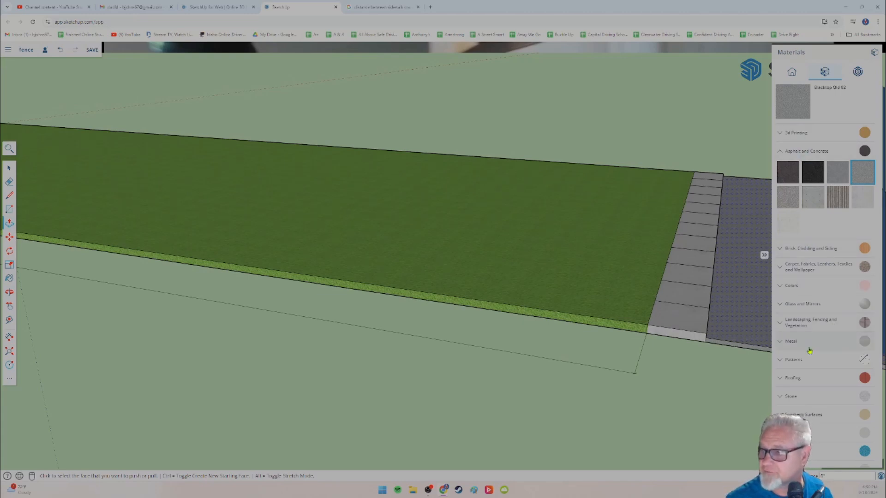
Step: Paint the raised lawn's two long side faces with the tan ground material from Landscaping, Fencing and Vegetation
scroll(829, 429, down, 3)
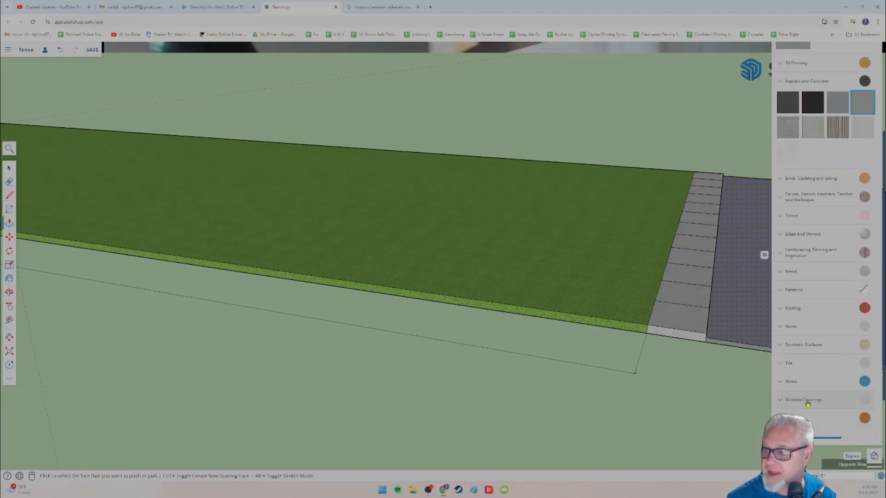
click(780, 326)
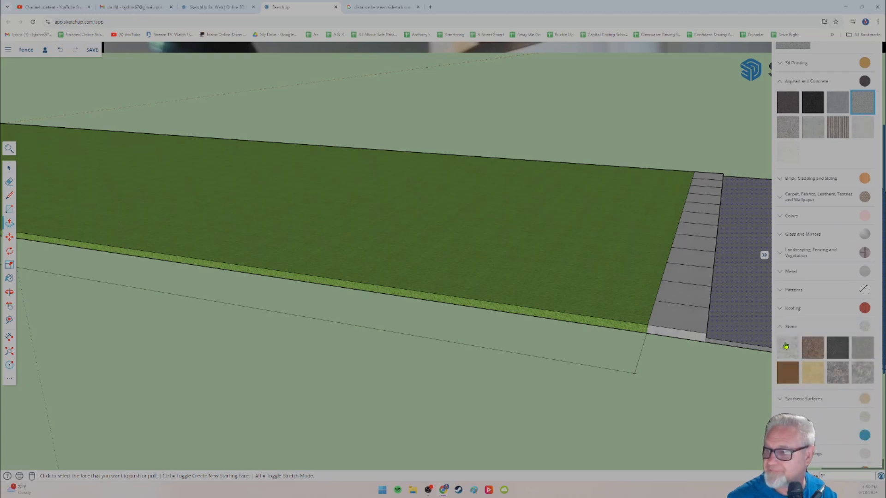
click(779, 253)
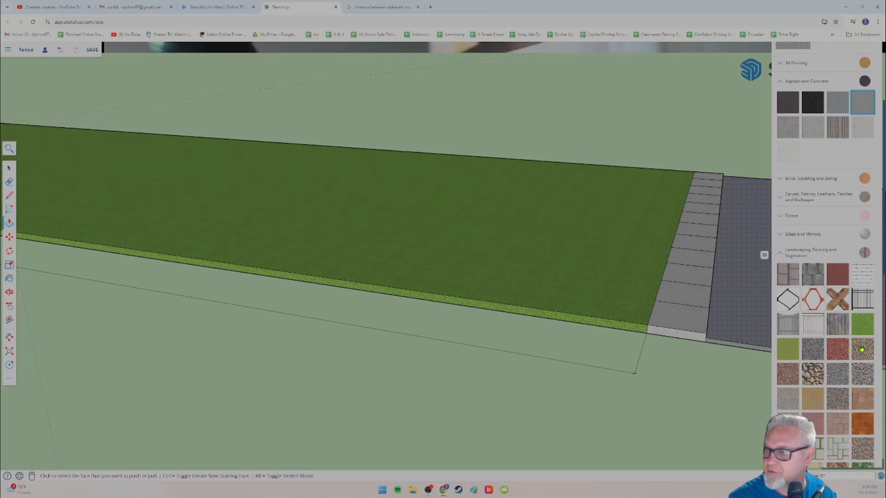
click(814, 401)
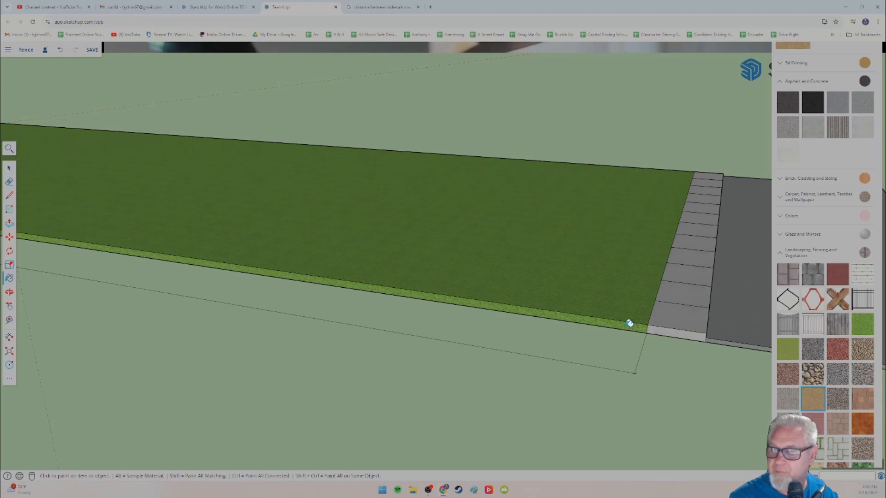
click(629, 323)
mouse_move(635, 318)
middle_down()
mouse_move(583, 317)
mouse_move(573, 306)
mouse_move(520, 322)
mouse_move(593, 310)
mouse_move(585, 322)
mouse_move(613, 368)
mouse_move(572, 326)
mouse_move(399, 268)
mouse_move(570, 340)
mouse_move(671, 355)
middle_up()
click(675, 348)
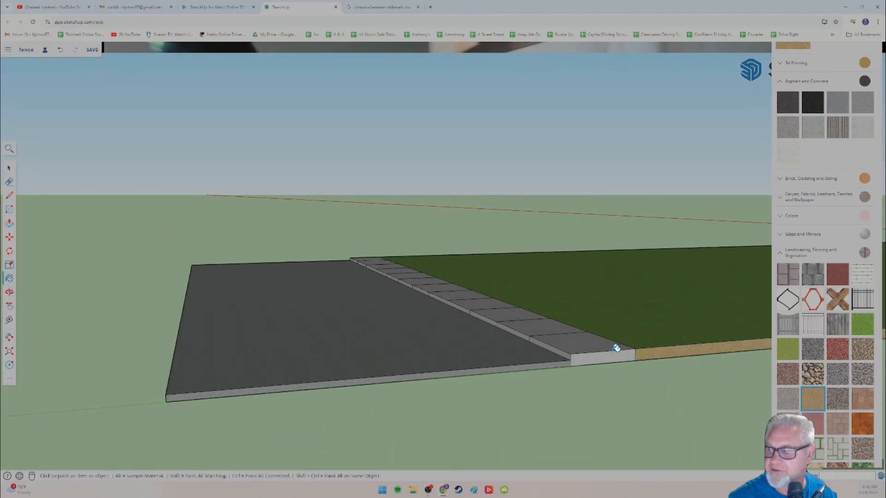
Step: Repaint both long side faces of the raised lawn with a solid dark brown from the Colors collection
mouse_move(615, 348)
middle_down()
mouse_move(659, 375)
mouse_move(540, 338)
mouse_move(576, 324)
mouse_move(635, 320)
middle_up()
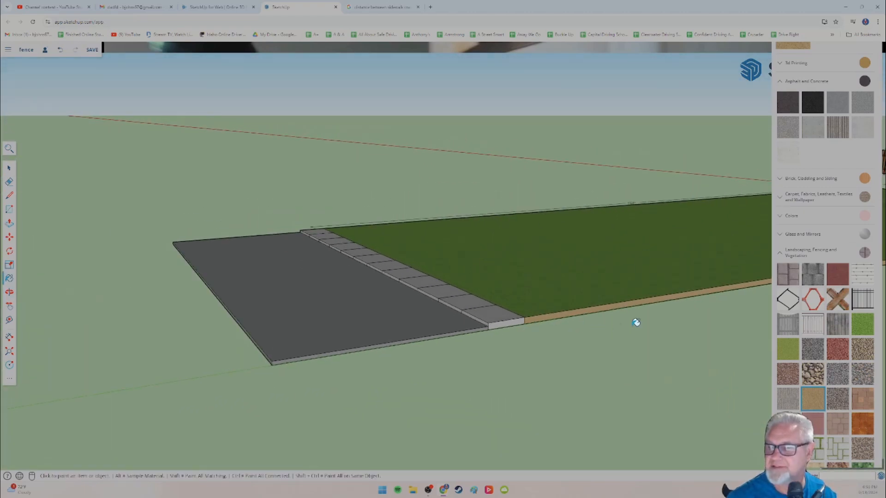
click(783, 257)
click(792, 217)
scroll(831, 353, down, 3)
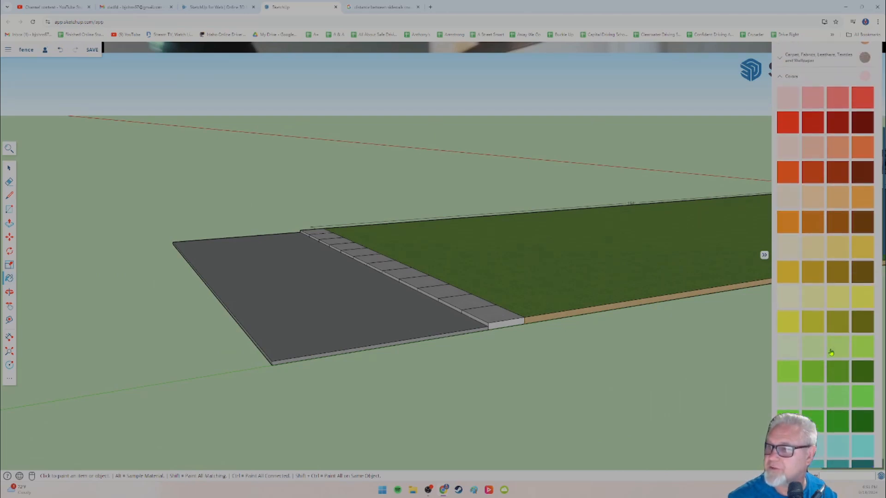
click(862, 227)
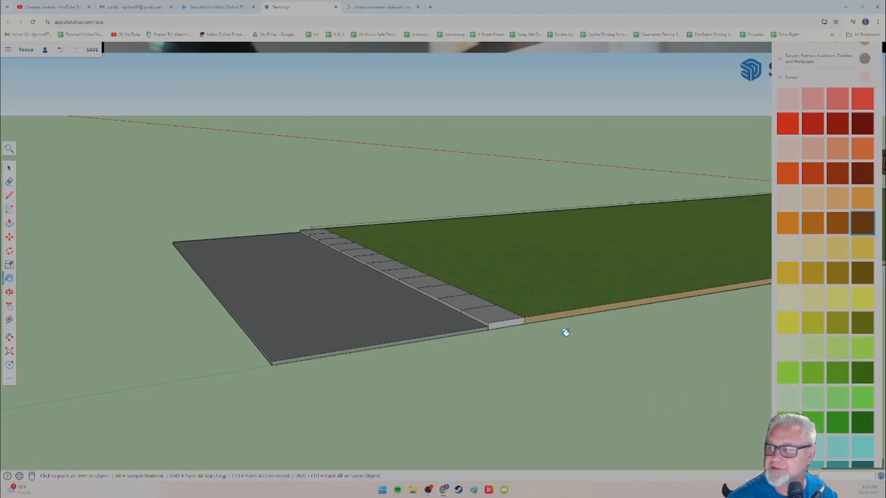
click(584, 310)
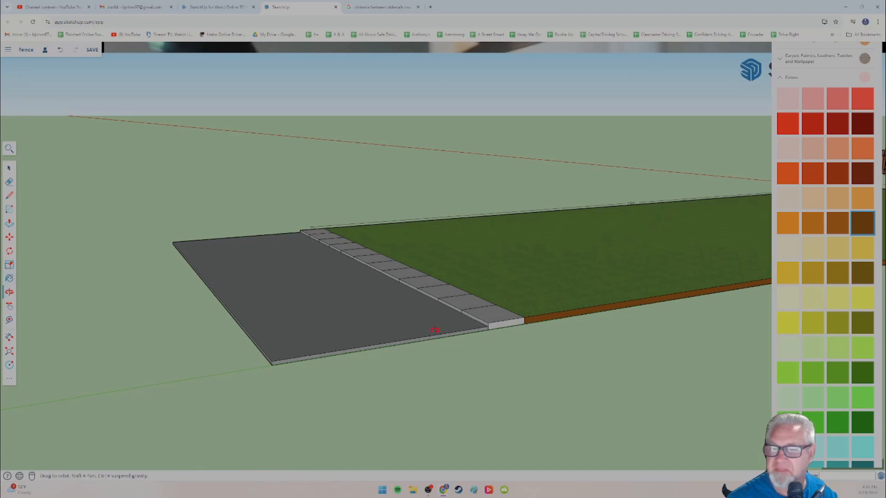
mouse_move(433, 331)
middle_down()
mouse_move(404, 328)
mouse_move(493, 337)
mouse_move(654, 297)
mouse_move(644, 299)
middle_up()
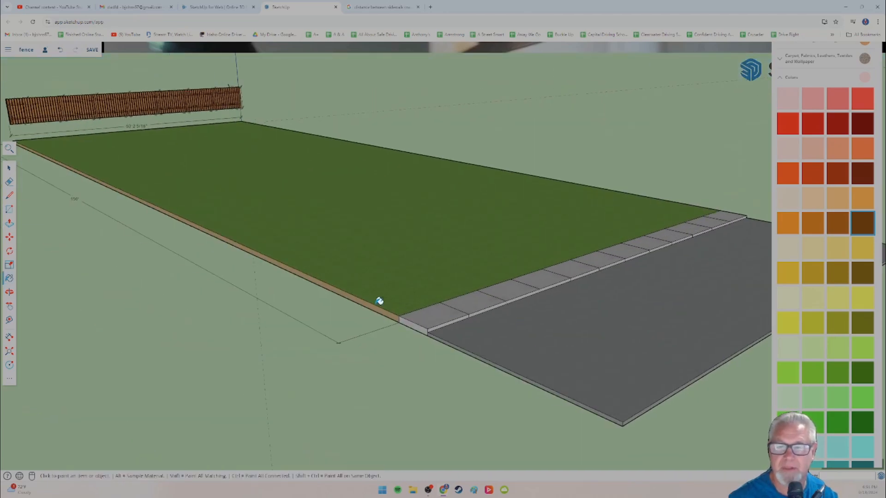
click(374, 303)
Step: Paint the lawn's side faces at the fence end dark brown, including the short section between the last two post notches
mouse_move(451, 296)
middle_down()
mouse_move(200, 235)
mouse_move(202, 254)
mouse_move(251, 271)
mouse_move(201, 257)
mouse_move(333, 308)
mouse_move(363, 235)
middle_up()
scroll(485, 247, up, 5)
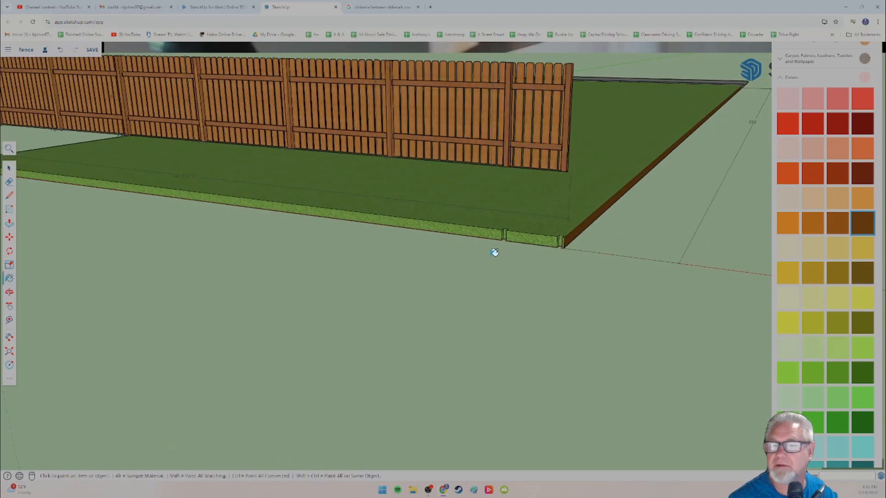
click(483, 219)
click(540, 231)
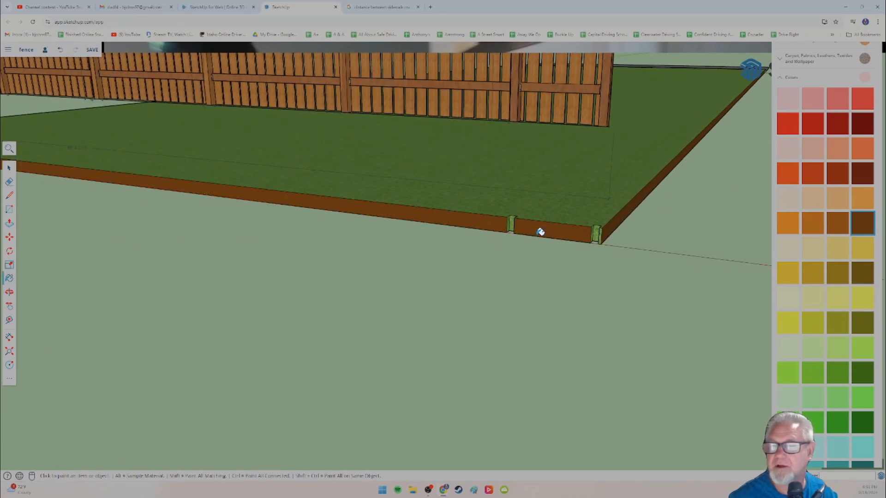
Step: Examine the brown lawn edges and post notches at the fence end, and check the long side to the sidewalk
middle_drag(554, 257, 599, 239)
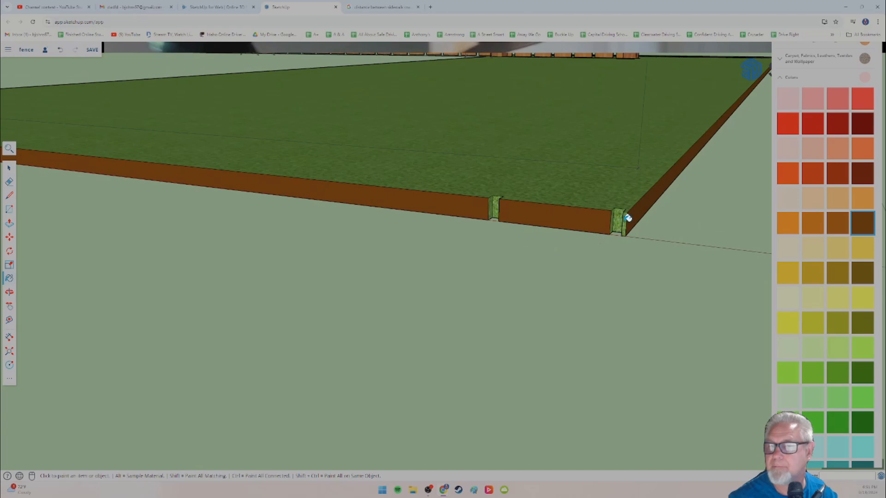
middle_drag(355, 268, 300, 273)
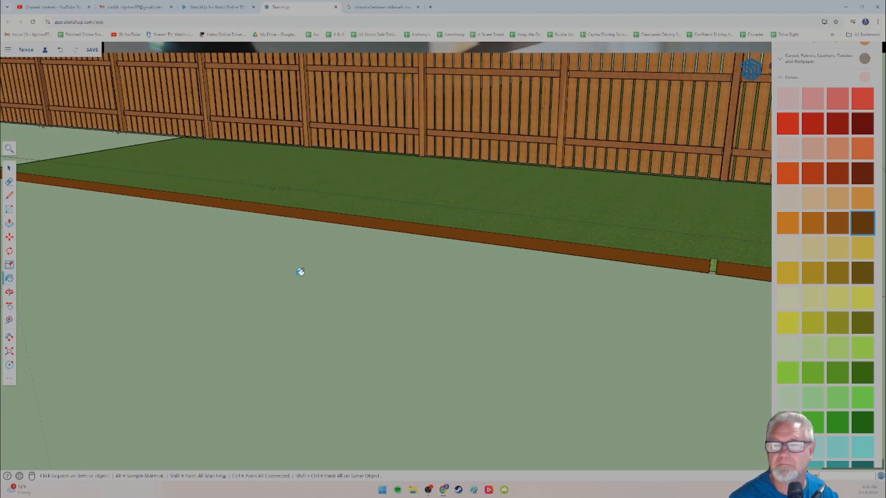
middle_drag(196, 254, 221, 261)
mouse_move(524, 285)
middle_down()
mouse_move(409, 291)
mouse_move(445, 272)
mouse_move(398, 282)
mouse_move(390, 265)
mouse_move(500, 277)
mouse_move(354, 299)
mouse_move(372, 278)
middle_up()
scroll(372, 278, down, 2)
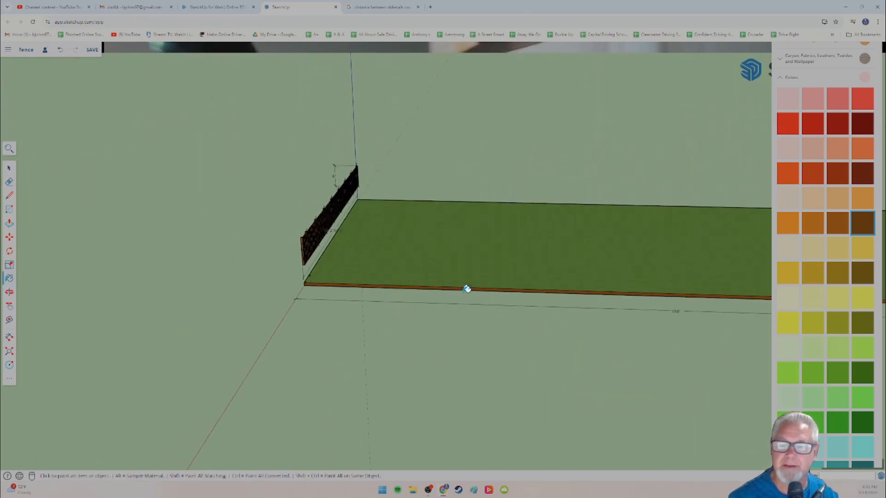
middle_drag(465, 289, 289, 241)
scroll(295, 242, down, 4)
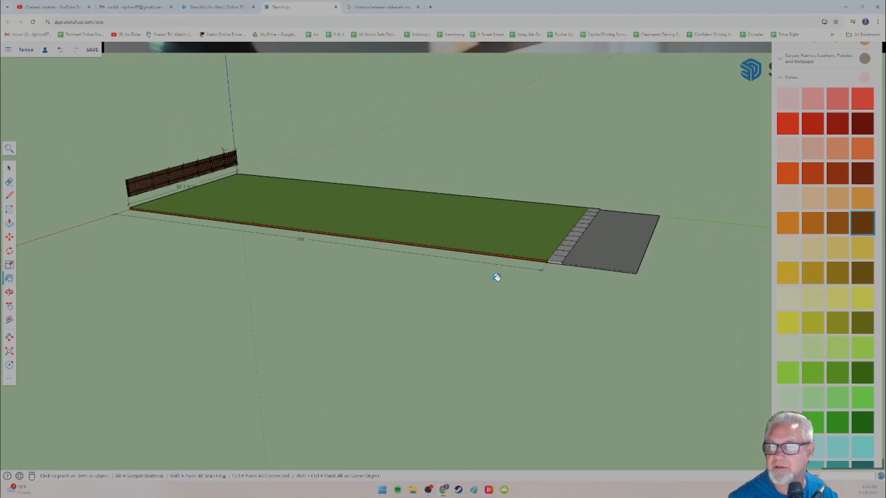
scroll(497, 277, up, 6)
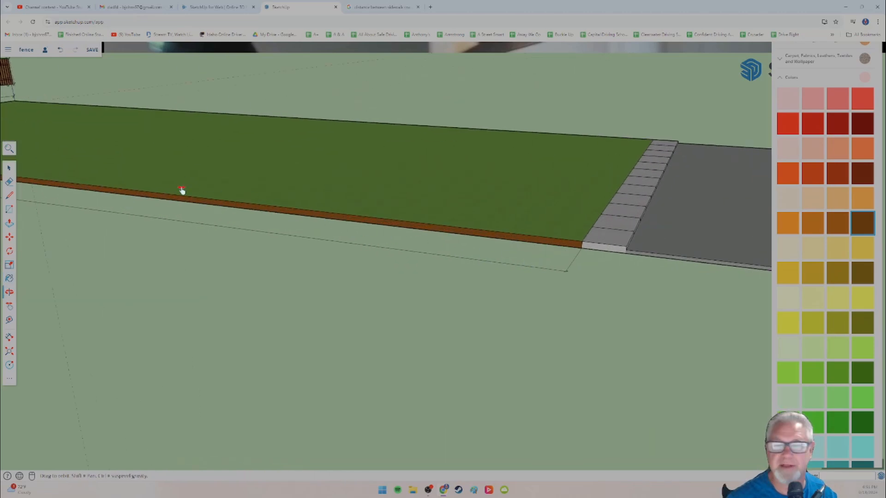
shift+middle_drag(182, 192, 361, 291)
mouse_move(123, 204)
shift+middle_down()
mouse_move(347, 253)
mouse_move(442, 261)
shift+middle_up()
middle_drag(324, 265, 252, 287)
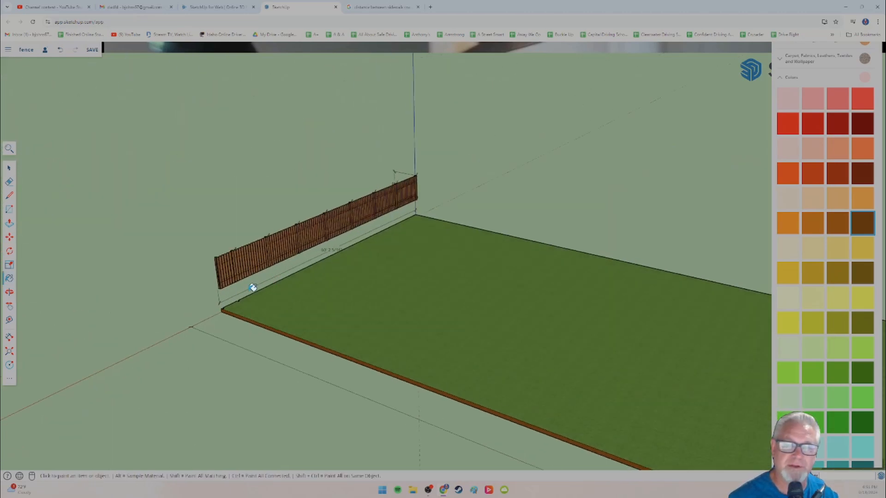
Step: Move the fence group down from its end post's bottom corner toward the notched corner of the raised lawn
scroll(212, 282, up, 10)
scroll(216, 275, down, 8)
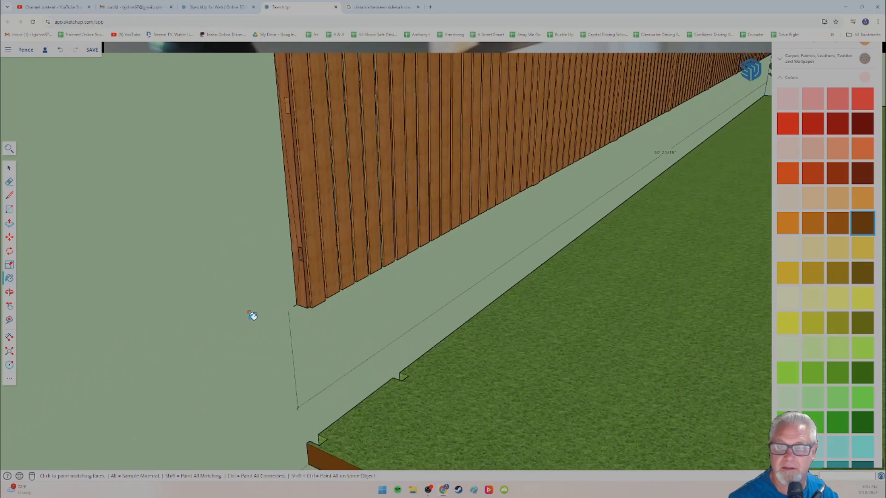
mouse_move(229, 283)
middle_down()
mouse_move(235, 323)
mouse_move(251, 323)
mouse_move(245, 300)
middle_up()
click(9, 238)
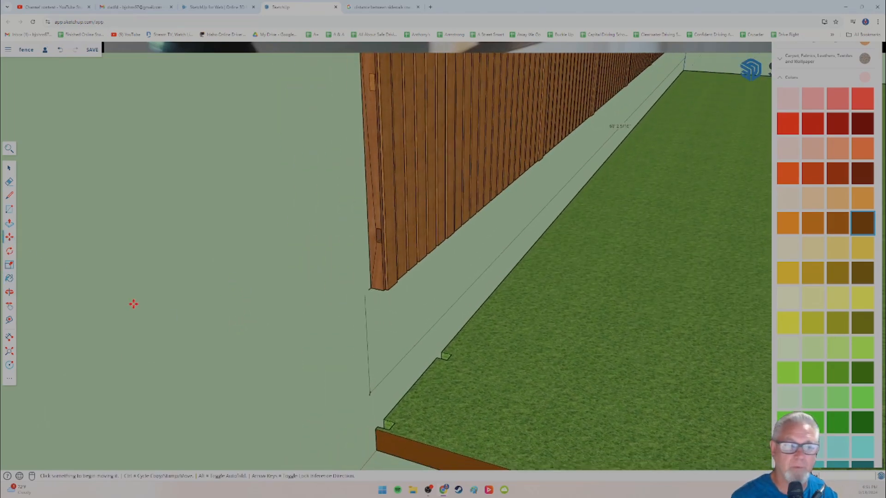
scroll(376, 319, up, 3)
right_click(382, 307)
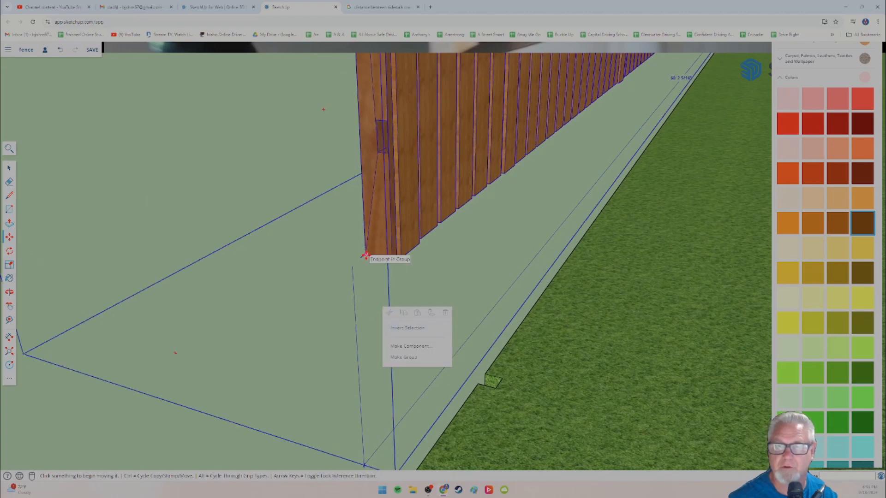
scroll(376, 337, down, 5)
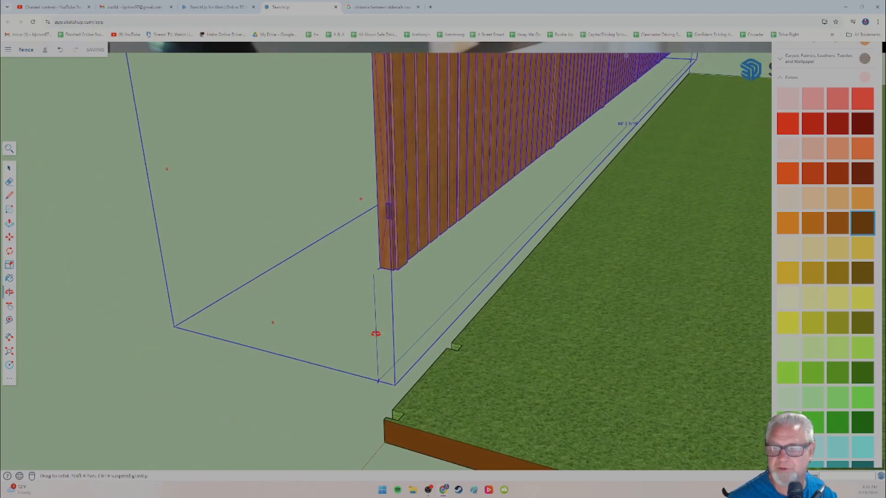
scroll(364, 323, up, 2)
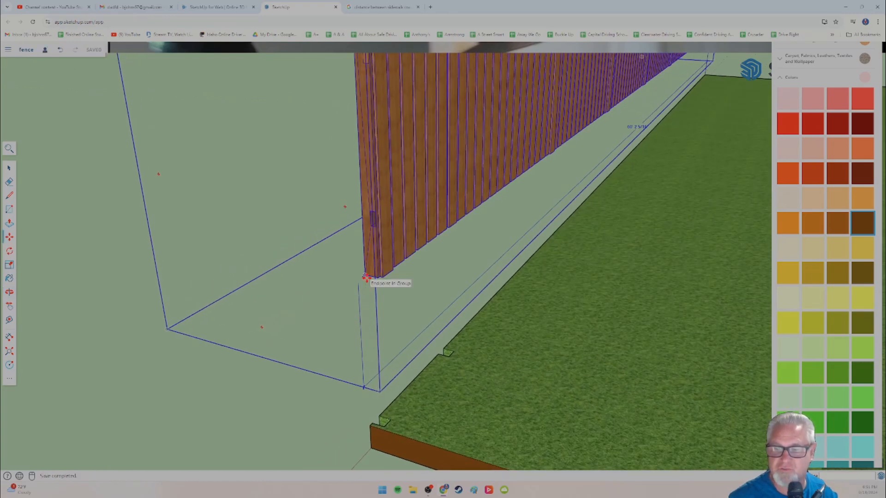
middle_drag(380, 356, 363, 254)
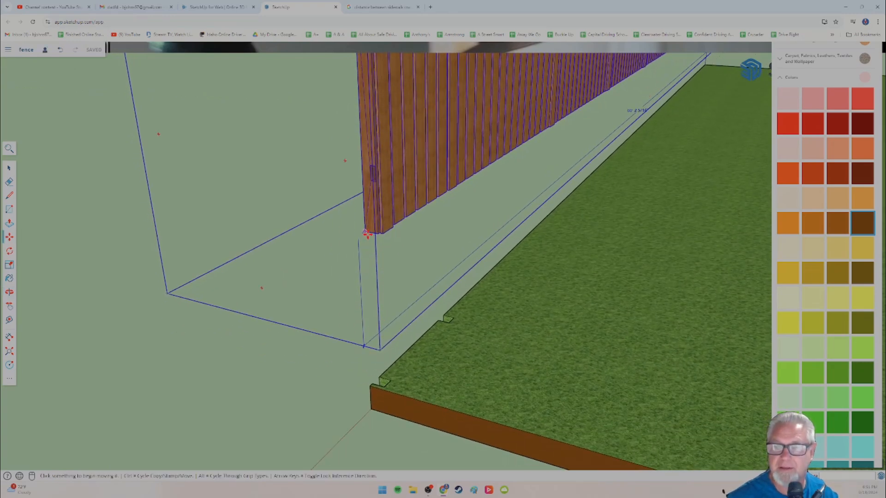
click(365, 233)
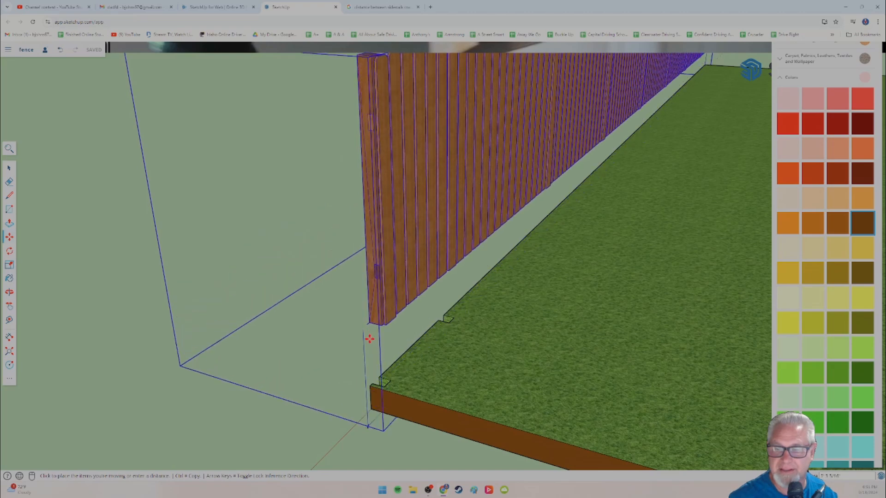
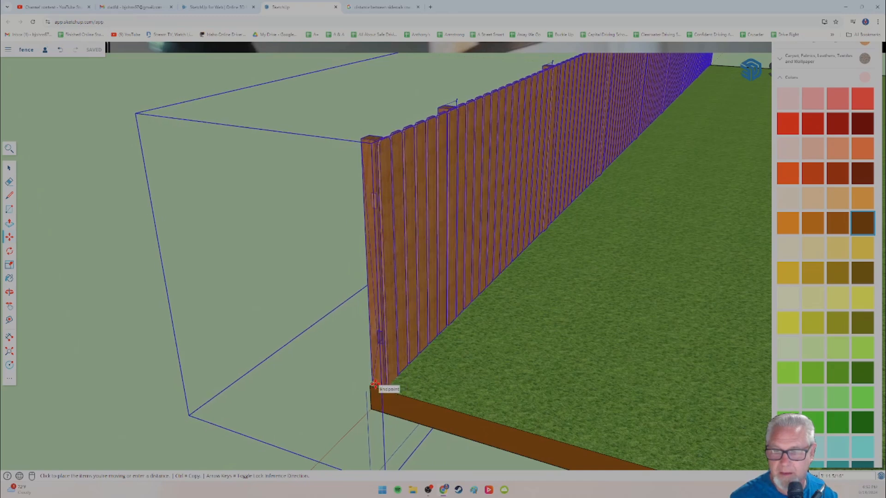
Step: Place the fence group with its end post's bottom corner on the endpoint at the raised lawn's notched corner
click(374, 384)
scroll(383, 374, up, 5)
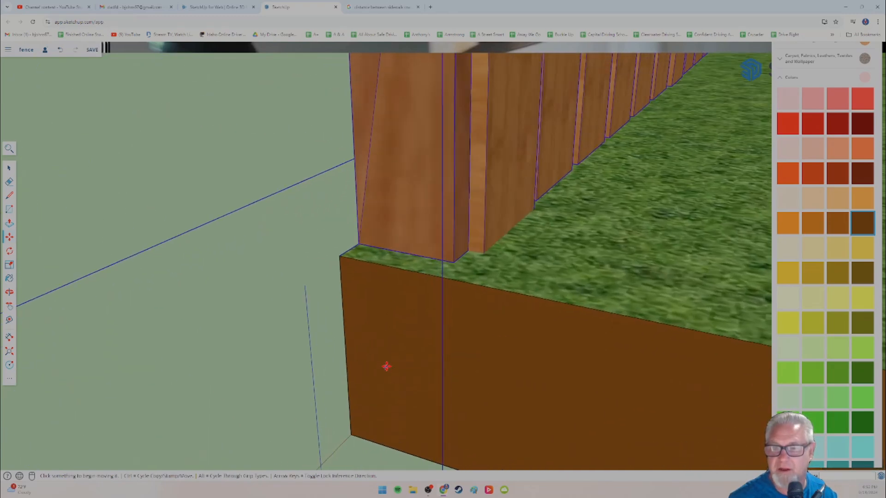
middle_drag(363, 359, 446, 243)
scroll(447, 244, up, 5)
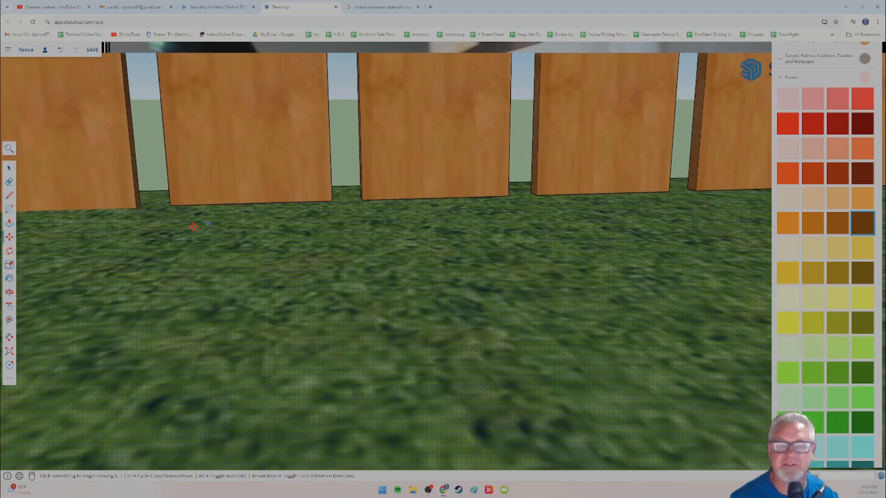
Step: Examine how the bottoms of the pickets meet the grass along the lawn side of the fence
click(9, 168)
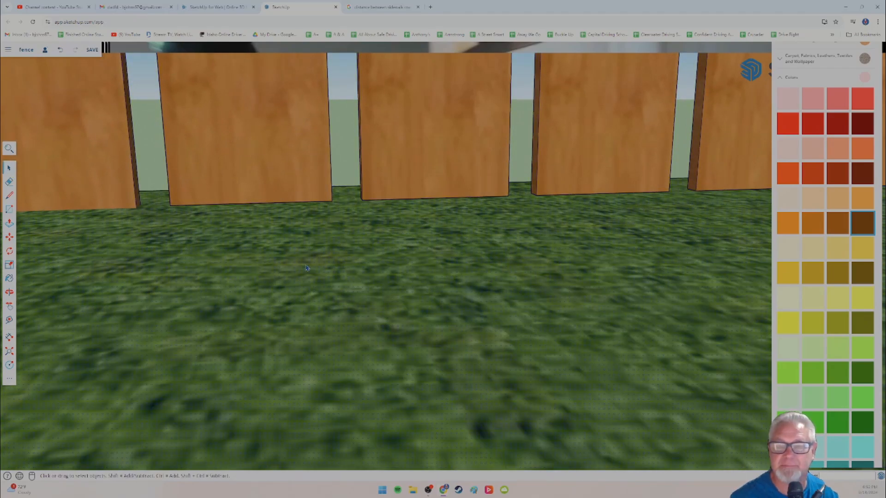
middle_drag(364, 273, 333, 259)
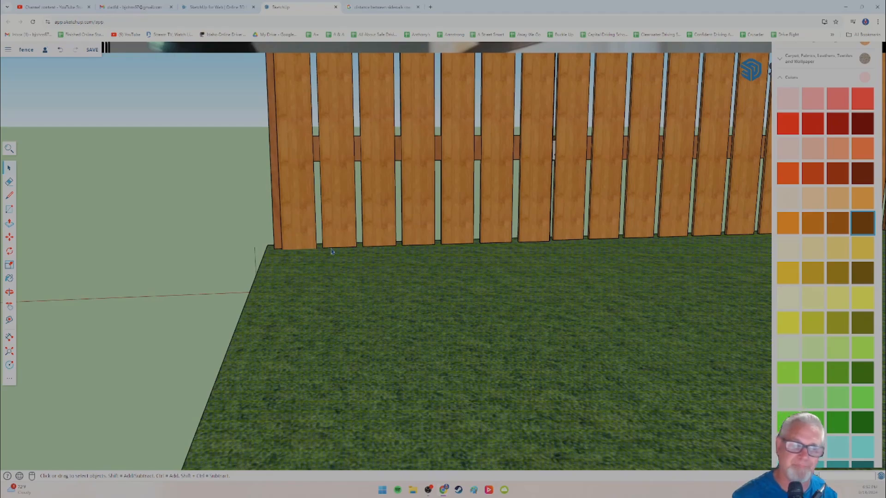
scroll(312, 257, down, 5)
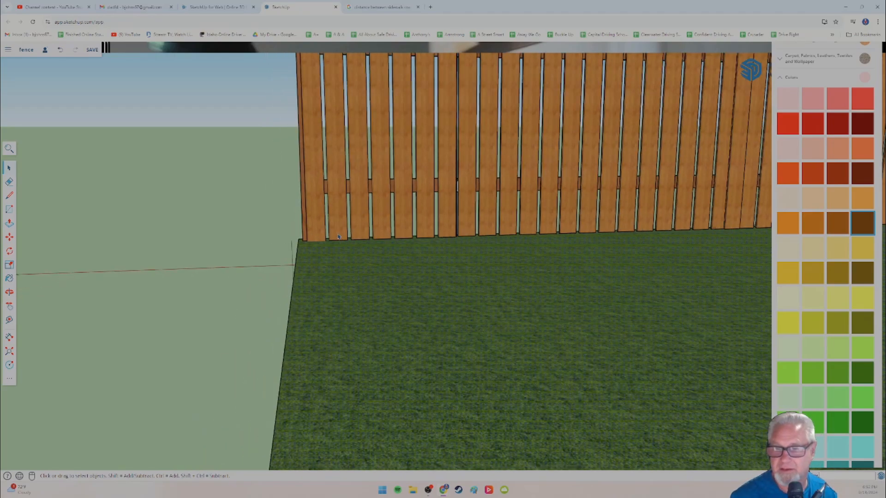
middle_drag(289, 261, 367, 250)
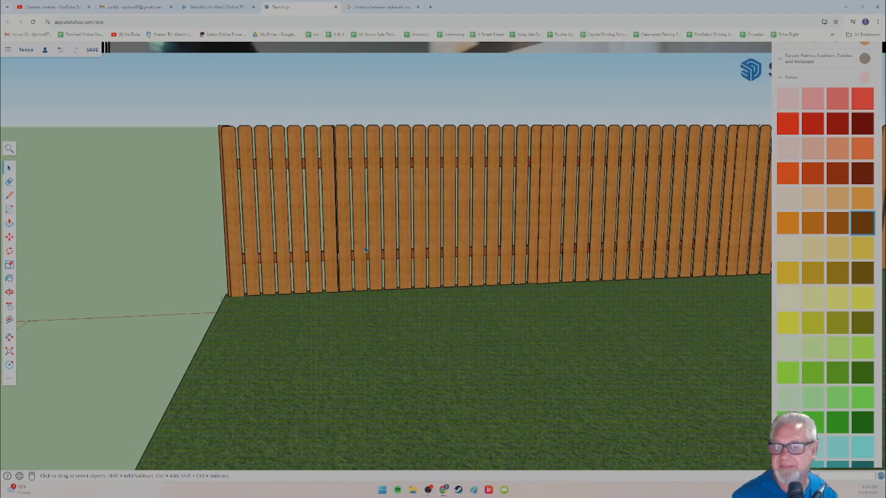
scroll(347, 297, up, 10)
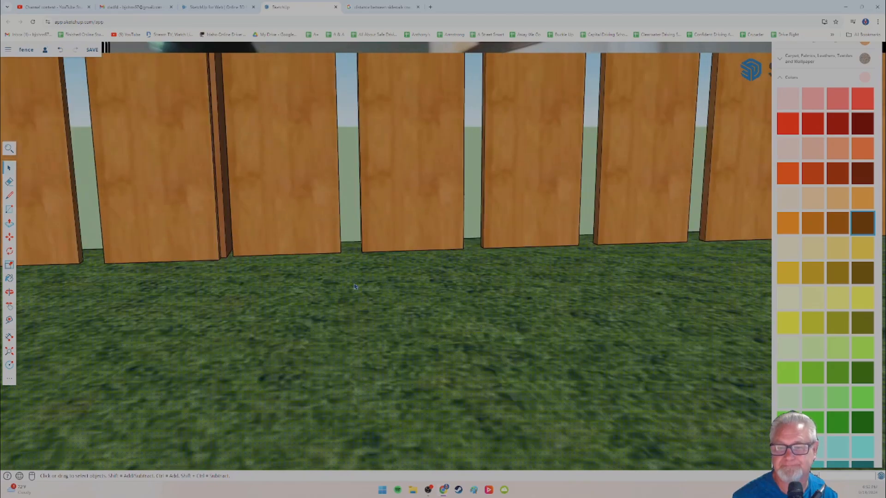
scroll(341, 285, up, 8)
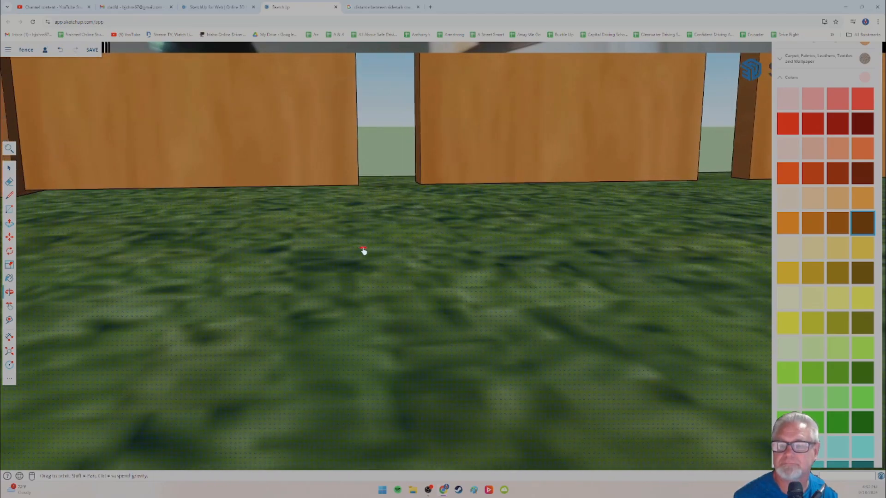
scroll(390, 249, down, 10)
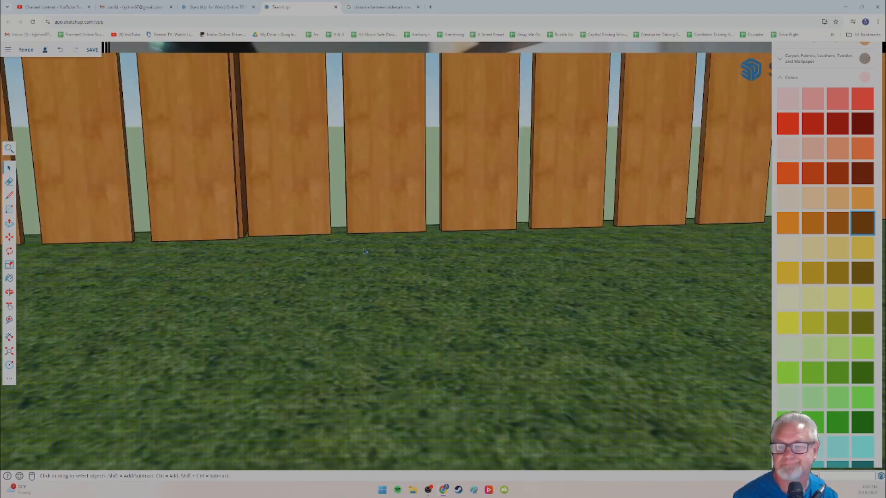
scroll(390, 250, down, 10)
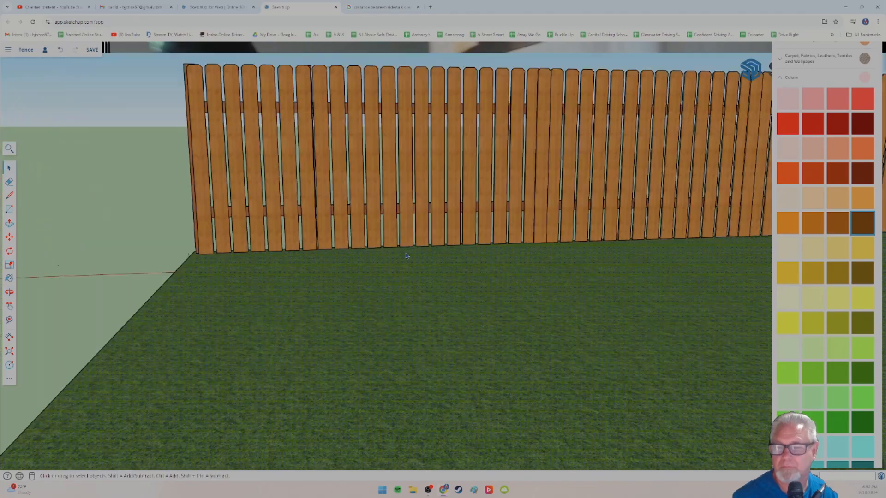
mouse_move(418, 262)
middle_down()
mouse_move(506, 263)
mouse_move(422, 273)
mouse_move(430, 260)
middle_up()
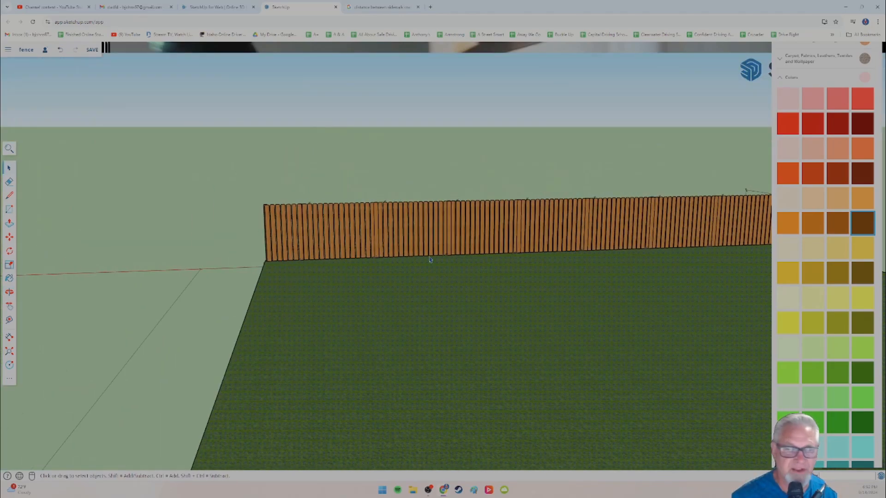
Step: Examine the back of the fence where the last two posts sit over the notches in the lawn edge
middle_drag(299, 275, 544, 322)
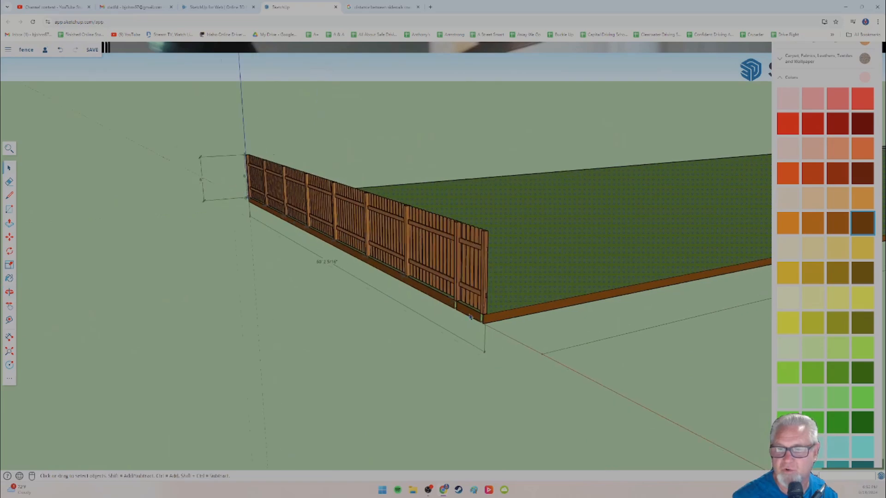
scroll(404, 299, up, 9)
scroll(404, 300, down, 3)
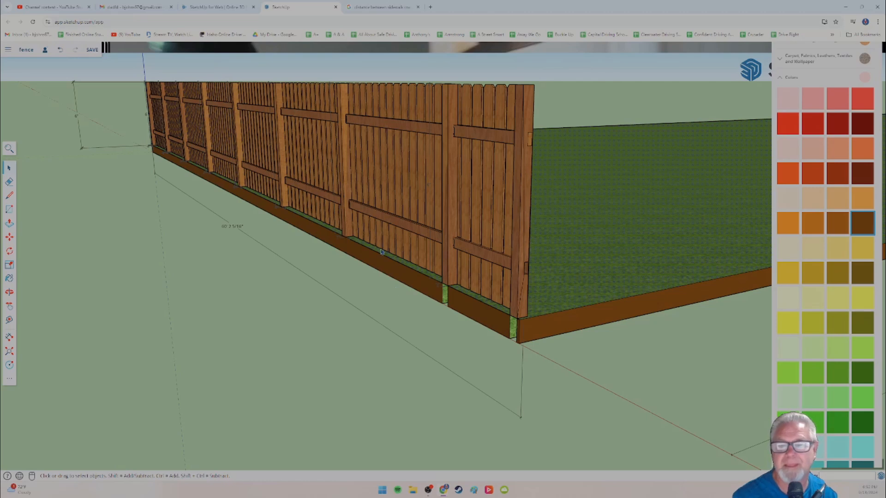
middle_drag(381, 262, 354, 257)
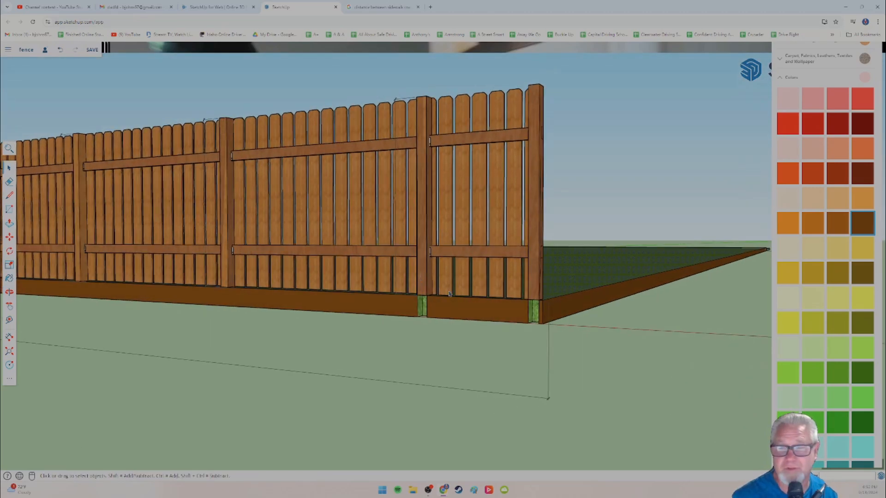
scroll(493, 307, up, 10)
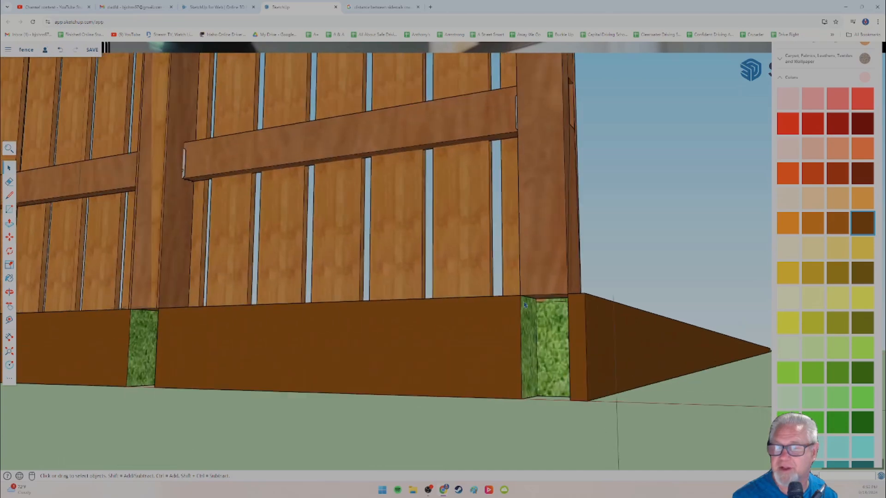
middle_drag(507, 295, 516, 273)
middle_drag(444, 256, 430, 287)
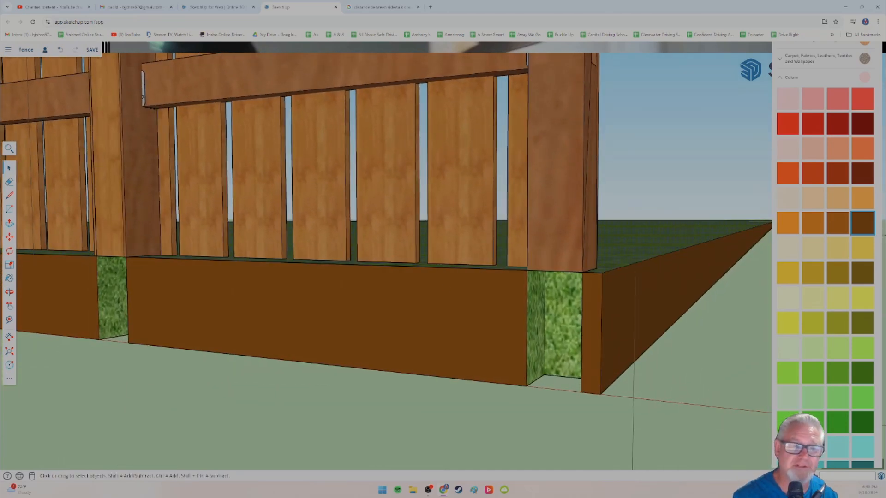
Step: Move the fence group up from its end post's bottom corner, clear of the raised lawn and its notches
key(m)
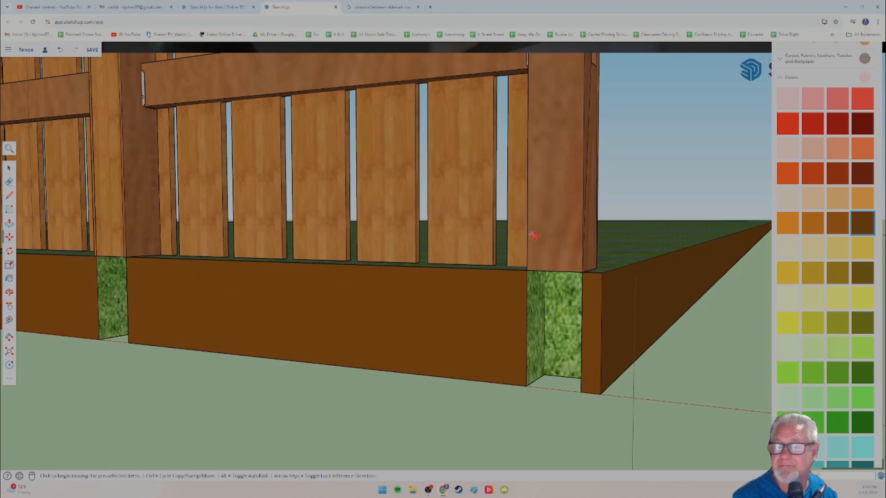
click(9, 170)
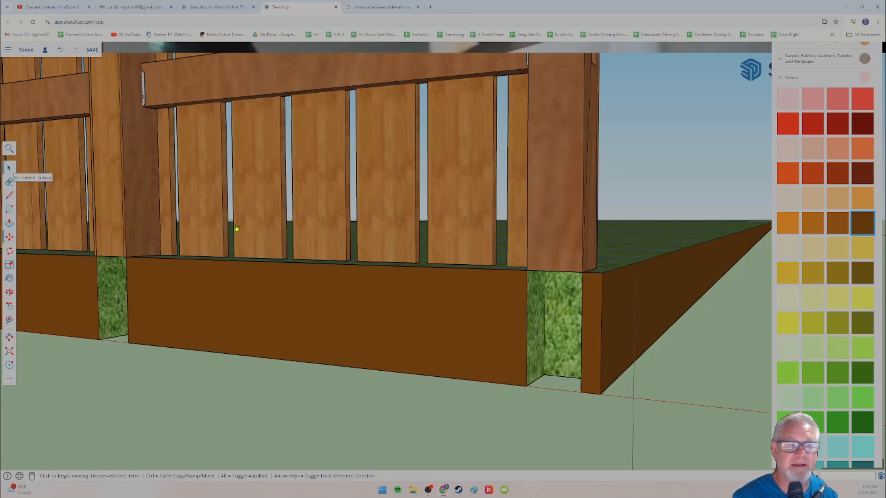
click(563, 251)
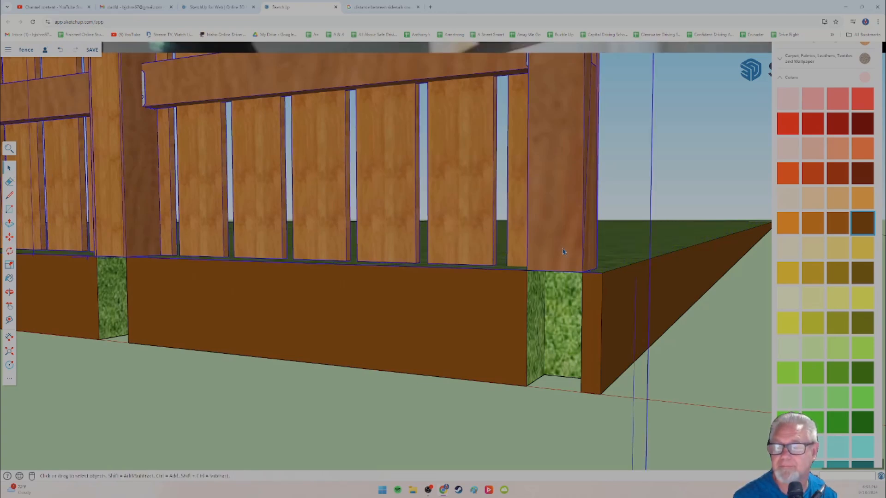
click(8, 237)
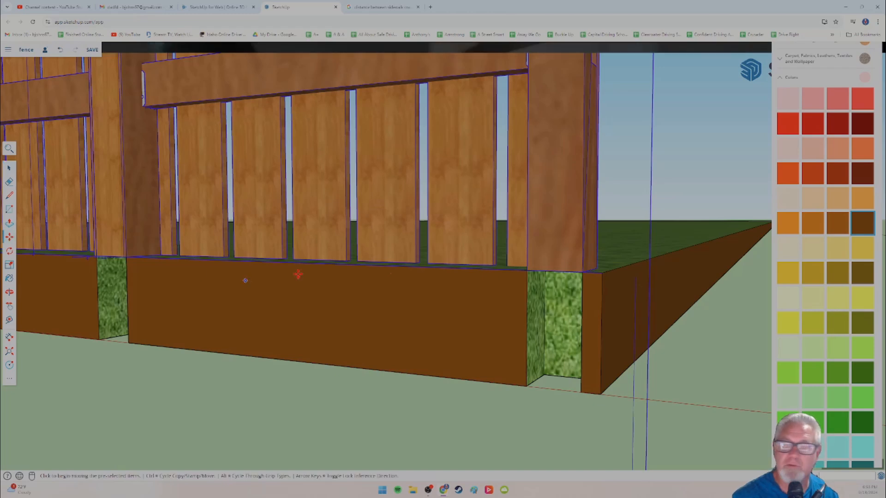
drag(582, 273, 570, 139)
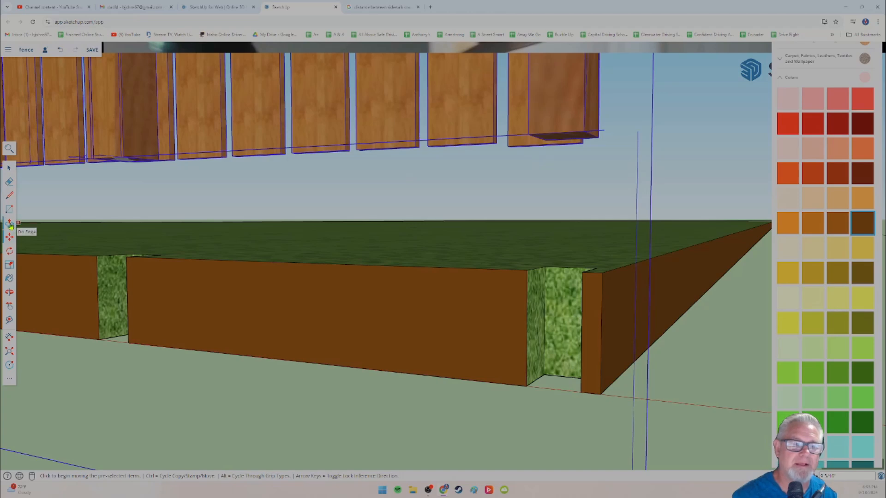
Step: Explode the raised fence group into its separate parts and clear the selection
click(9, 168)
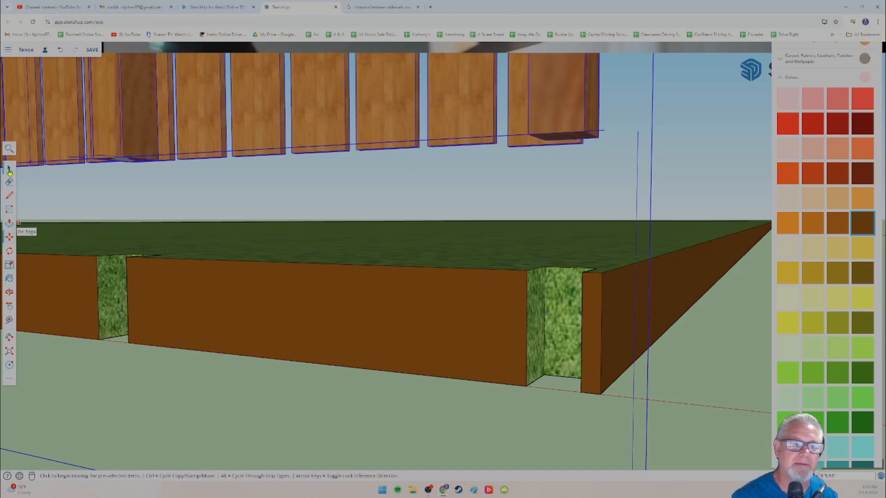
right_click(562, 141)
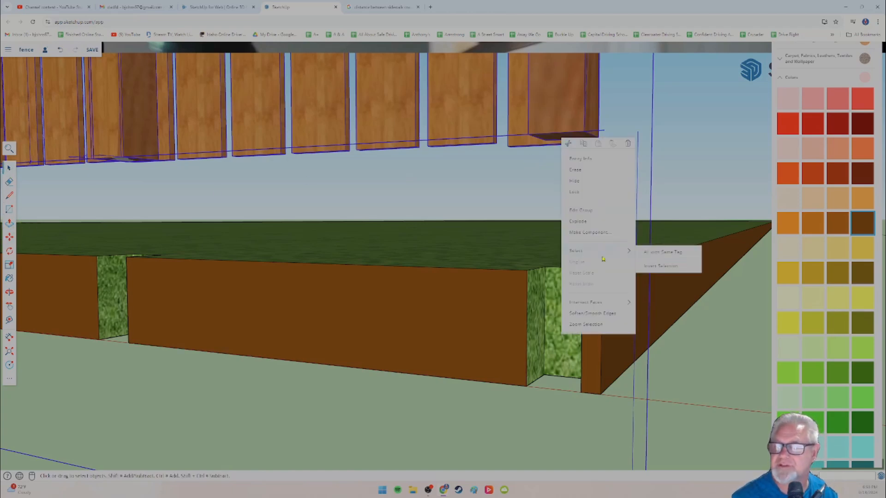
click(578, 222)
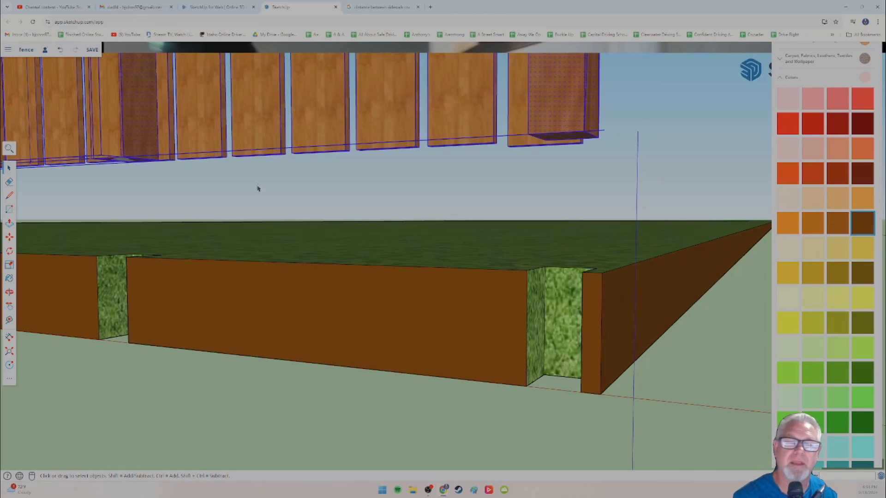
click(262, 148)
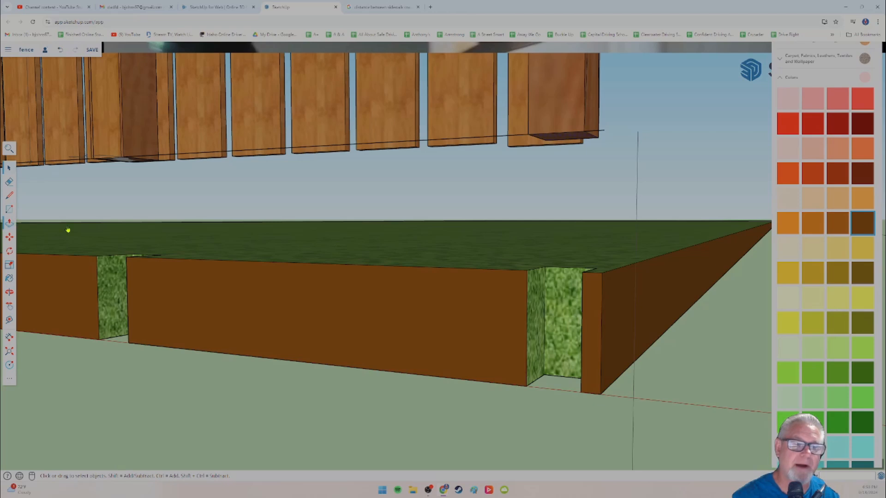
Step: Extend the end post downward below the pickets by pulling its bottom face with Push/Pull
click(561, 137)
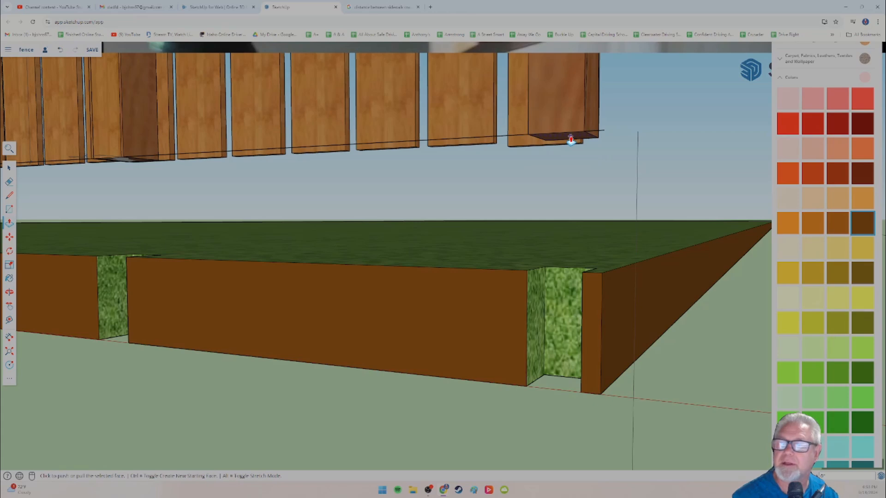
click(570, 168)
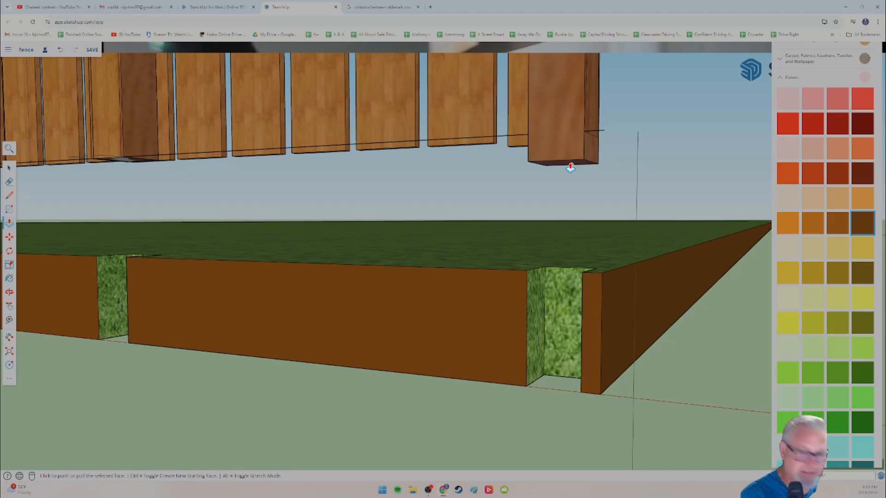
click(571, 168)
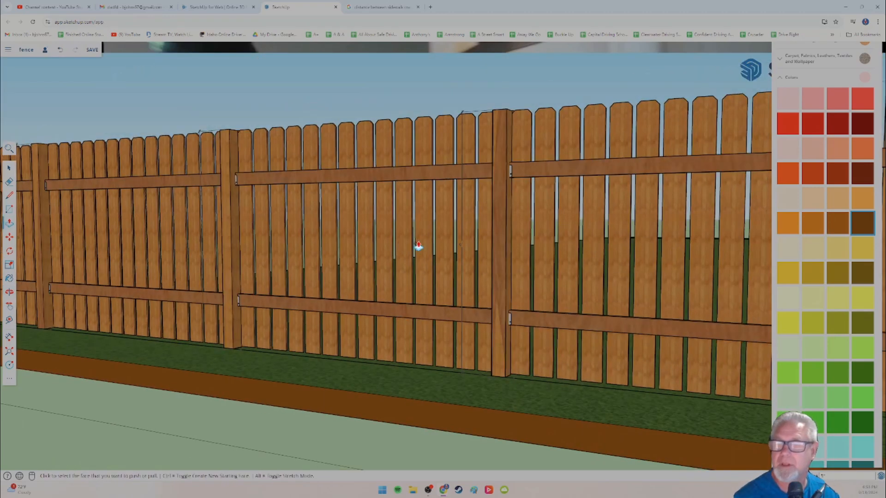
Step: Explode the group containing the intermediate post whose bottom ends level with the pickets
shift+middle_drag(416, 245, 415, 204)
middle_drag(474, 201, 447, 155)
scroll(425, 198, up, 3)
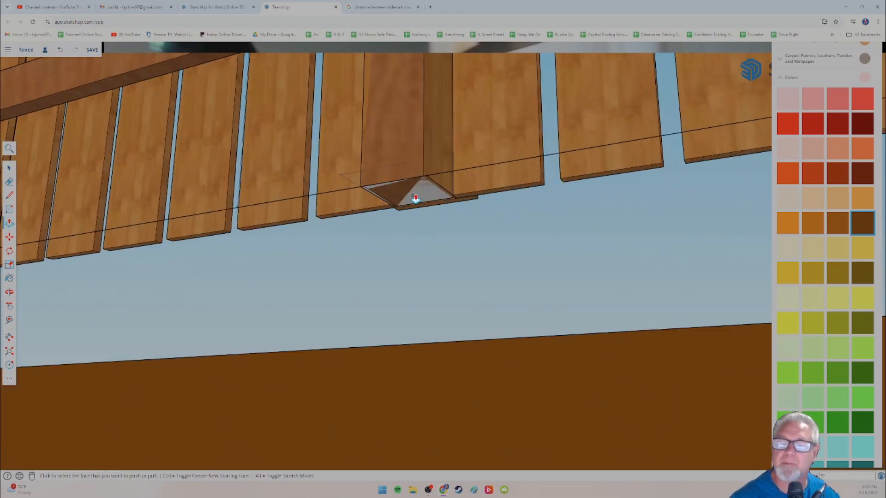
scroll(417, 208, up, 3)
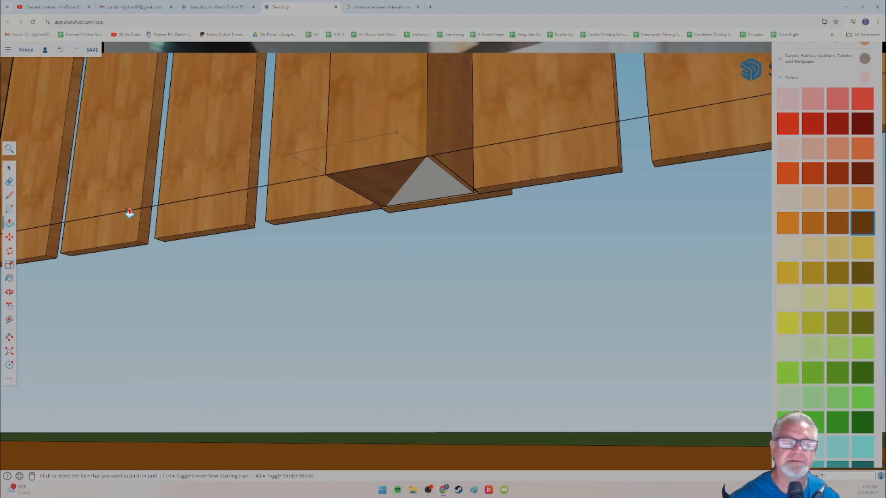
click(9, 167)
click(422, 197)
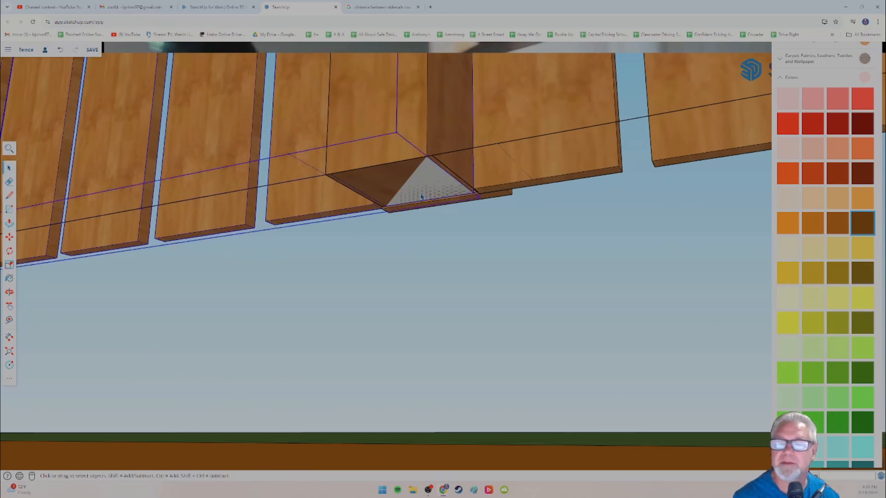
right_click(401, 181)
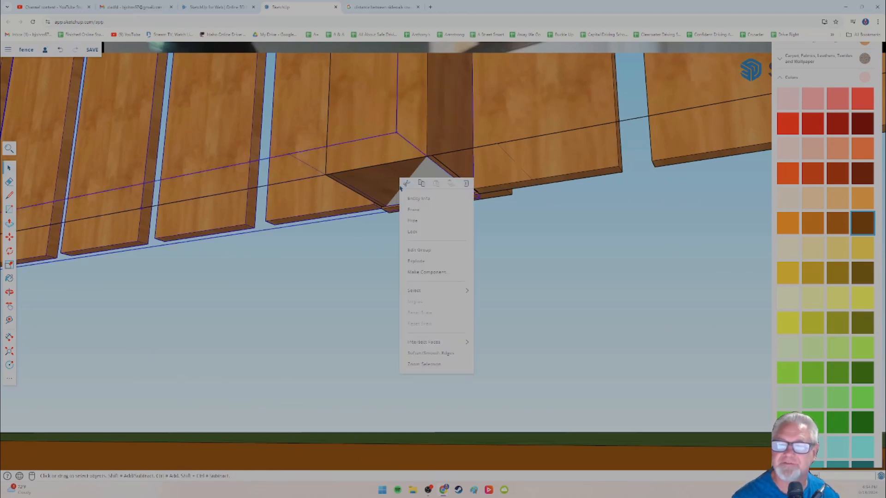
click(416, 262)
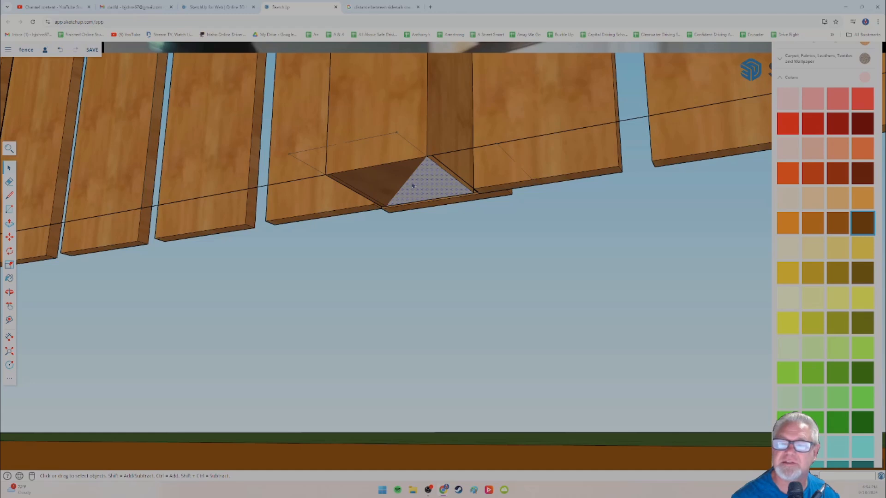
Step: Extend the intermediate post 5 inches below the pickets by pulling its bottom face with Push/Pull
click(9, 225)
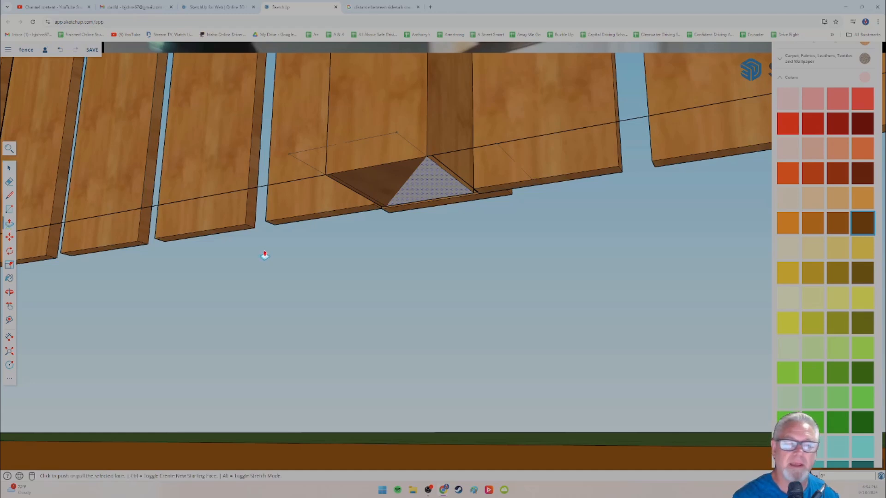
click(417, 190)
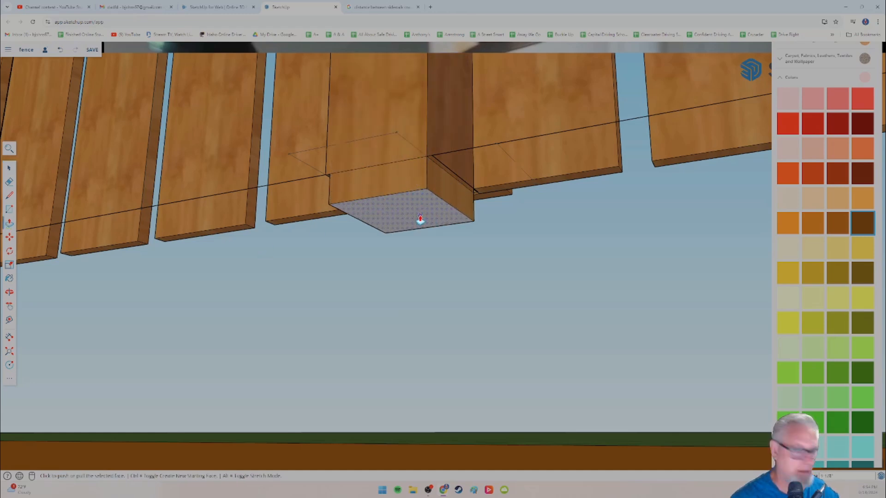
click(420, 220)
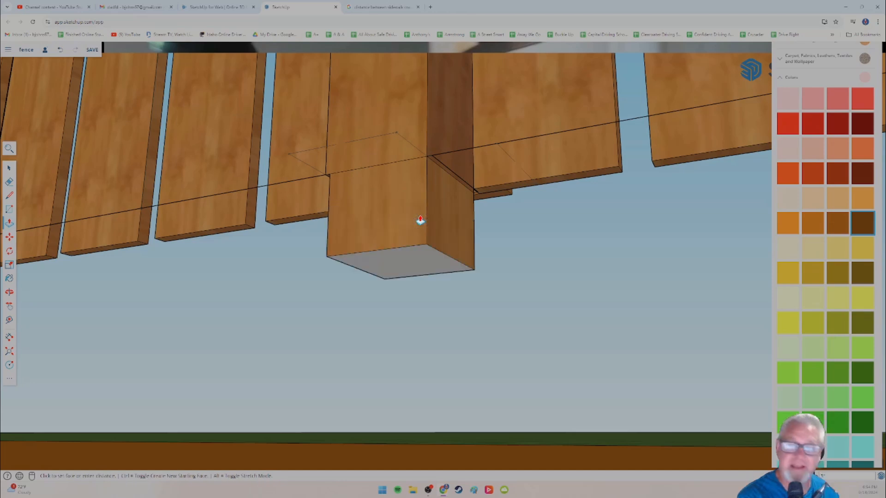
Step: Examine the back of the fence around the second-to-last post and the notch beneath it
shift+middle_drag(206, 275, 500, 290)
shift+middle_drag(229, 303, 312, 250)
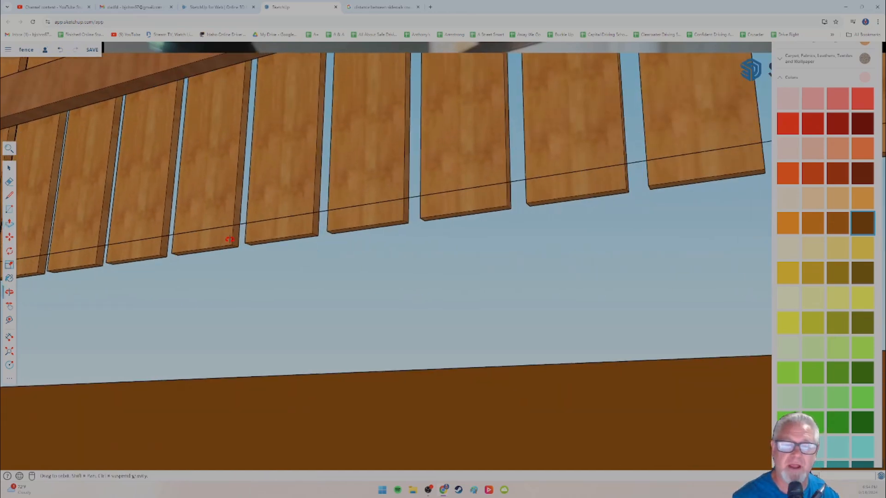
middle_drag(211, 247, 238, 236)
scroll(220, 221, down, 10)
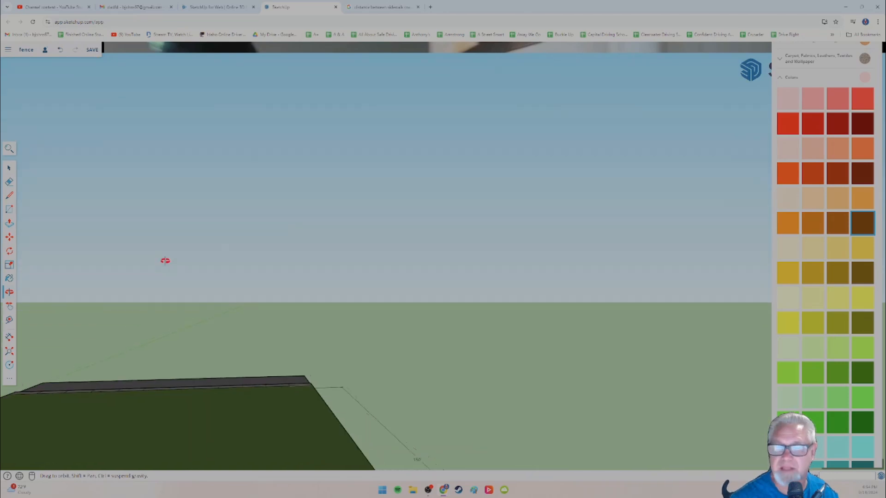
scroll(292, 366, up, 10)
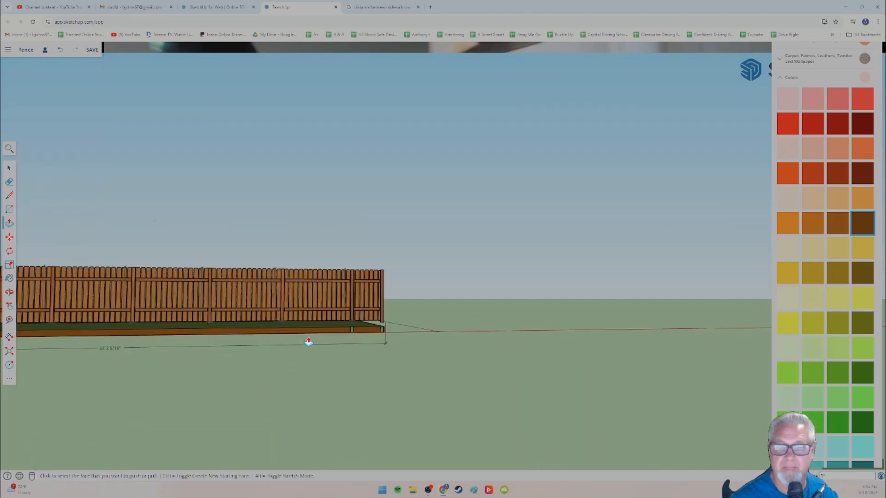
scroll(322, 308, down, 5)
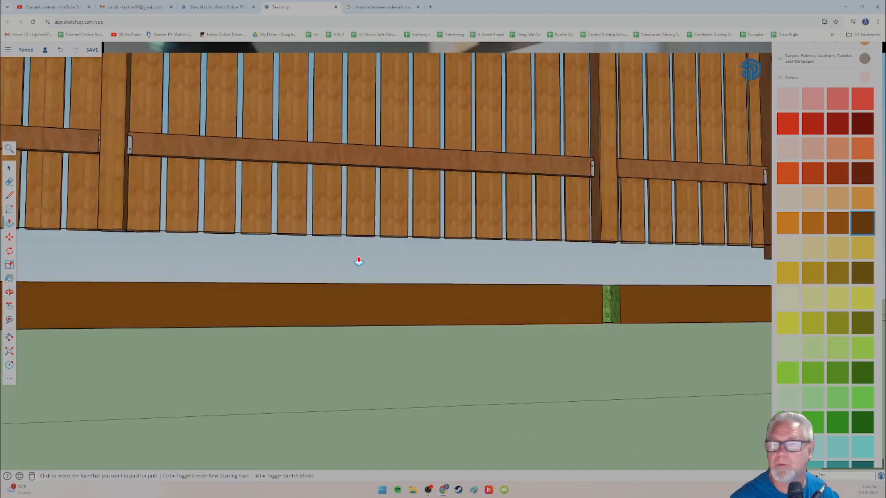
scroll(352, 291, down, 2)
scroll(350, 292, up, 6)
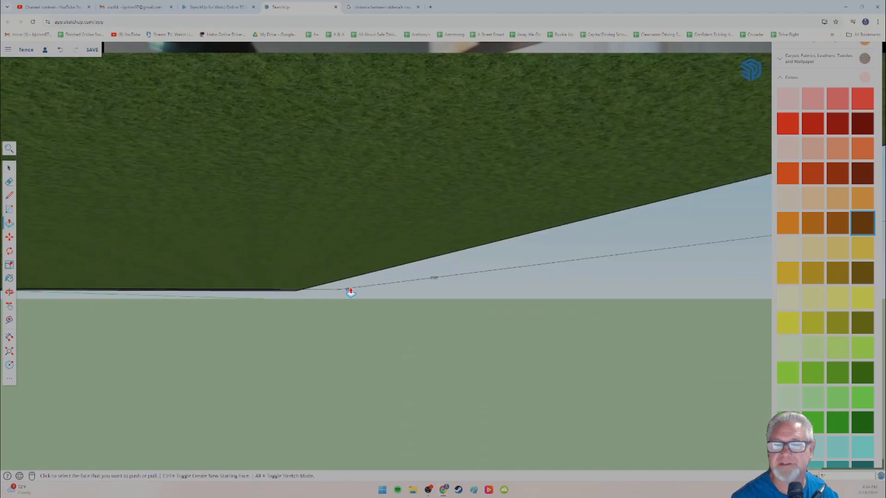
scroll(351, 292, down, 3)
middle_drag(351, 292, 352, 322)
scroll(370, 322, up, 2)
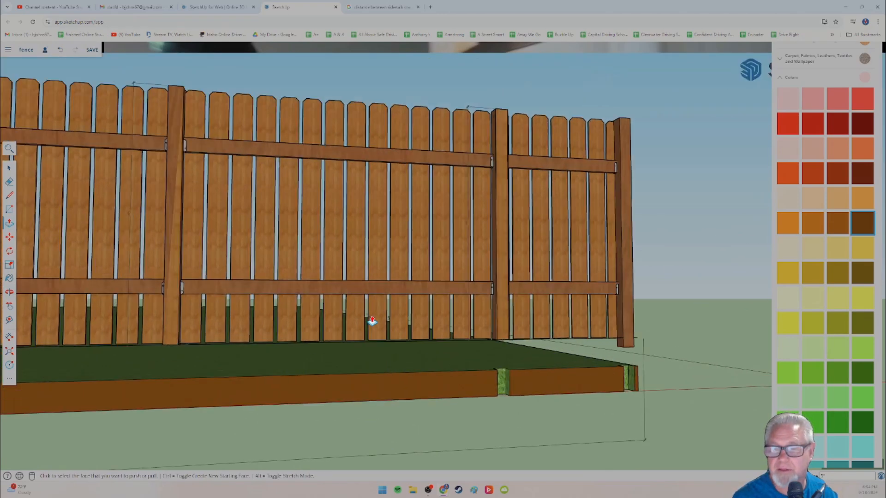
middle_drag(389, 351, 363, 334)
scroll(378, 333, up, 5)
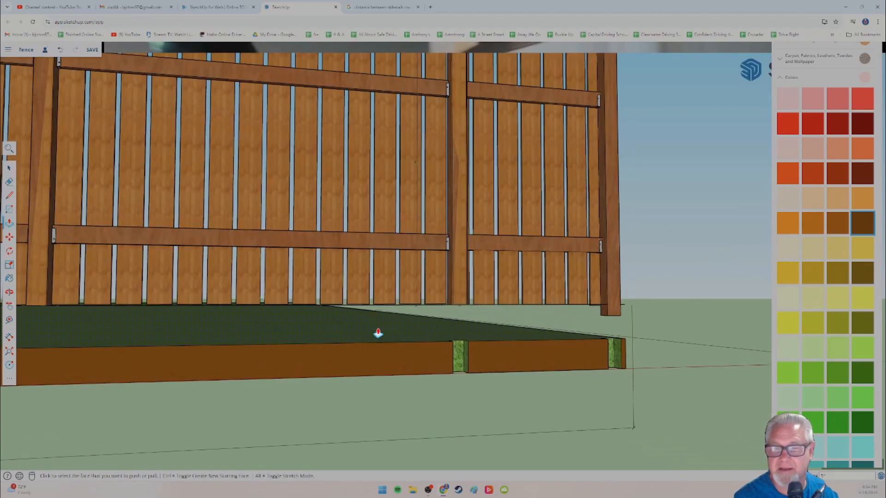
scroll(378, 333, up, 3)
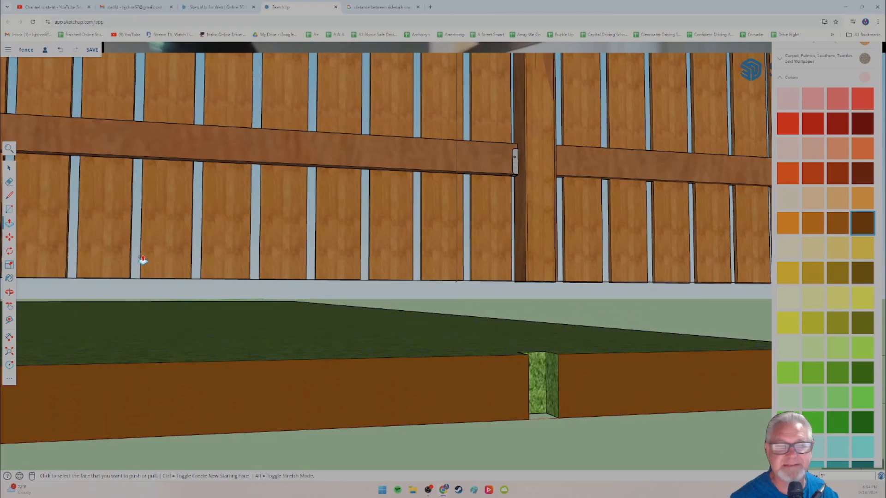
Step: Explode the fence section beside the second-to-last post and delete the stray edge running along its picket bottoms
key(space)
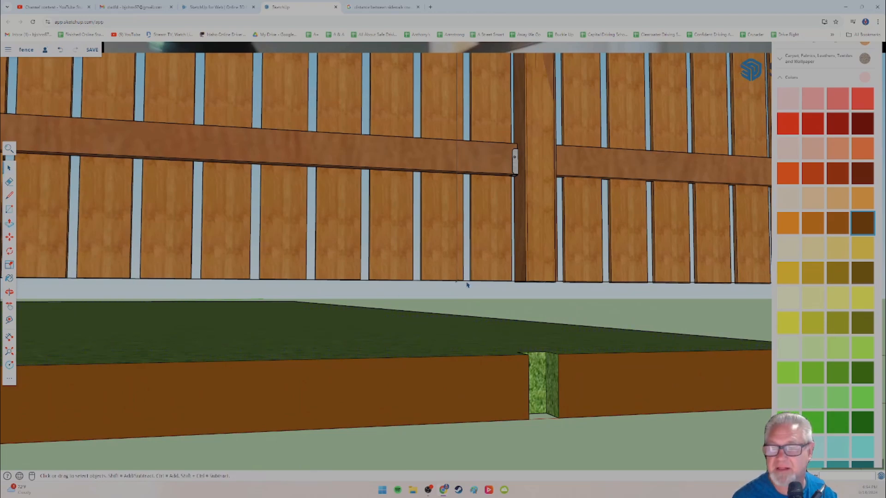
scroll(467, 287, up, 1)
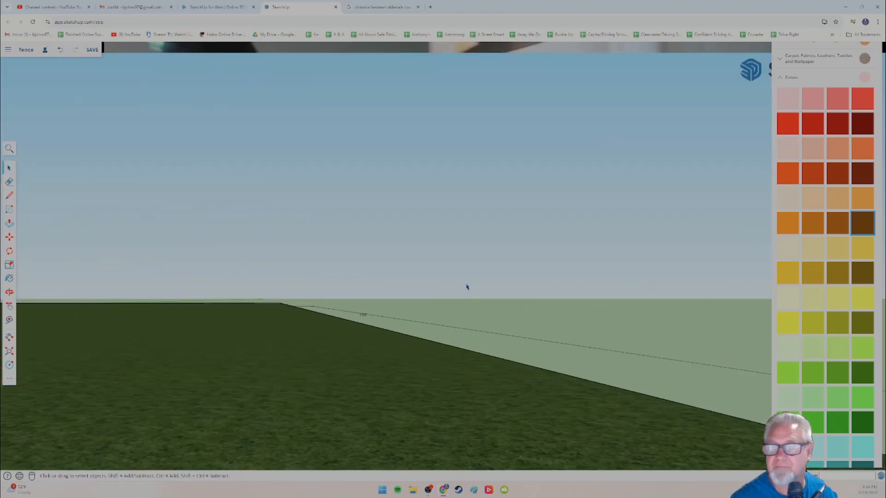
scroll(447, 353, down, 1)
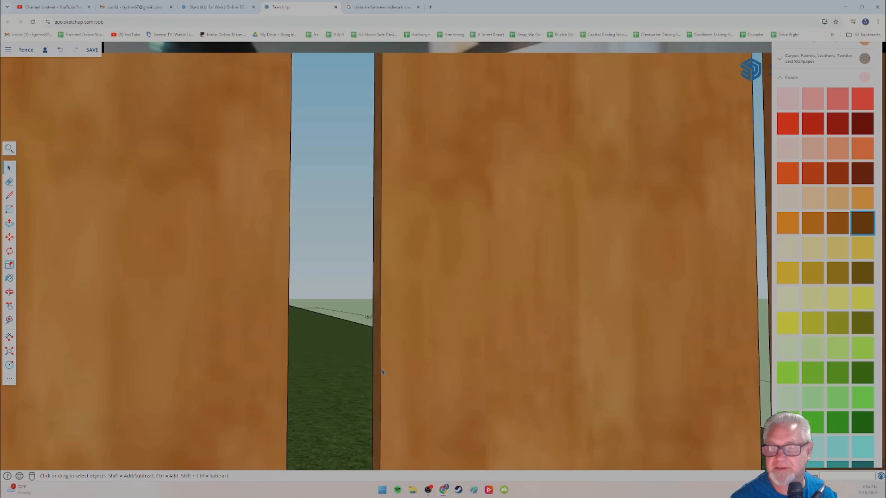
scroll(382, 372, down, 4)
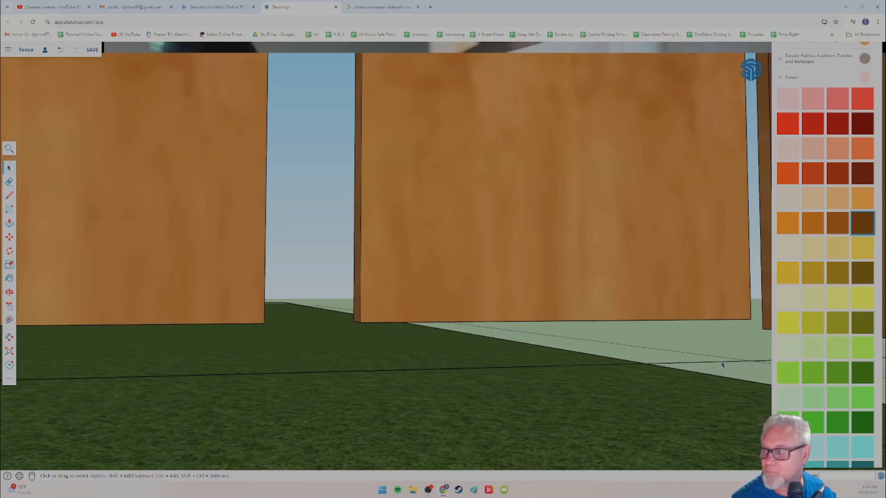
scroll(720, 375, down, 5)
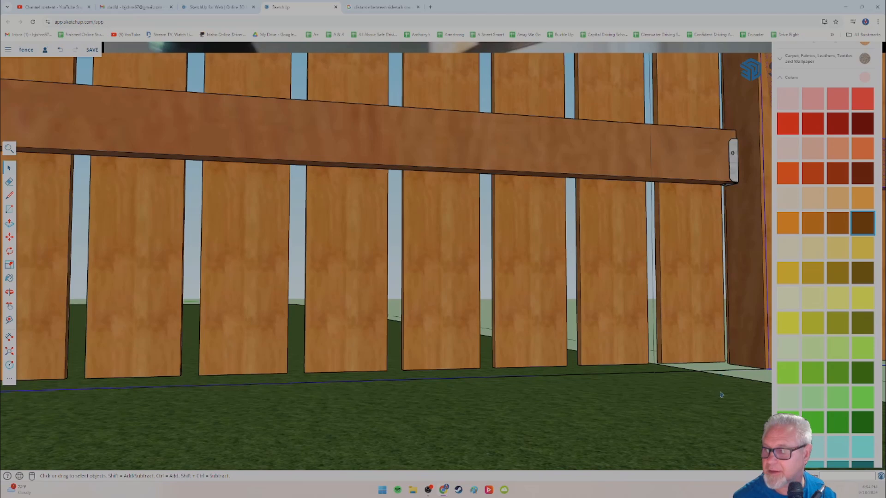
middle_drag(721, 395, 608, 367)
middle_drag(623, 365, 558, 323)
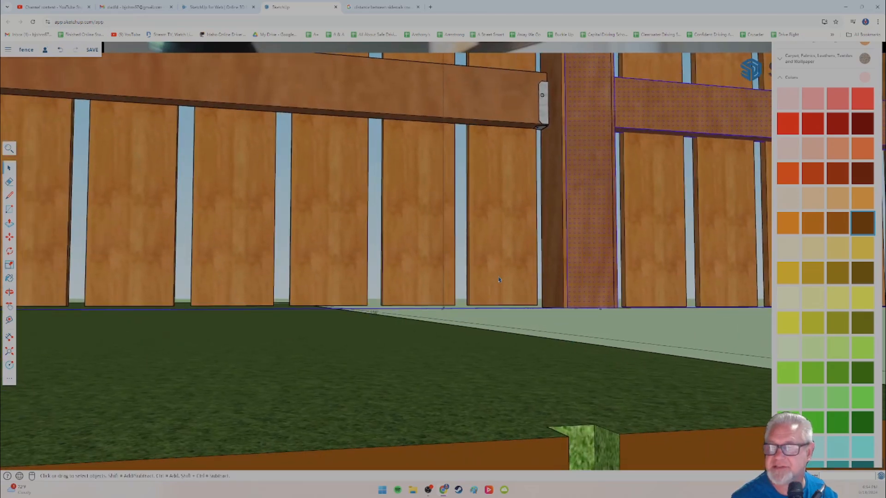
right_click(574, 268)
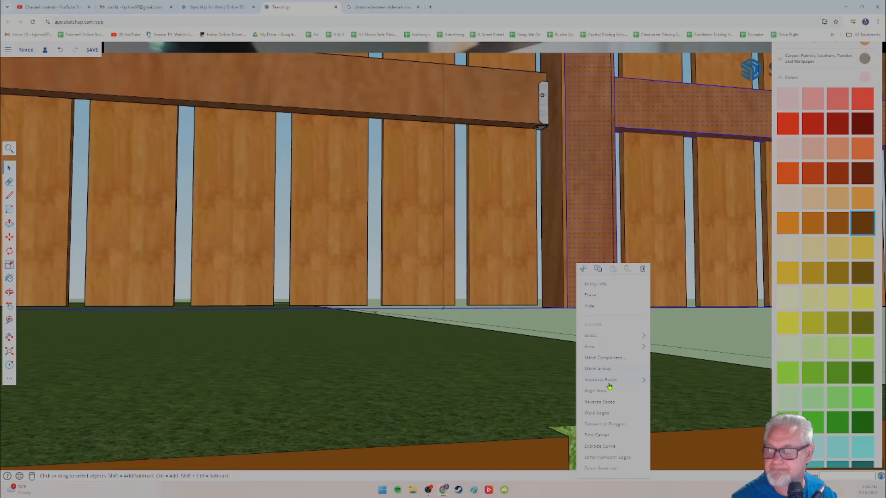
click(516, 290)
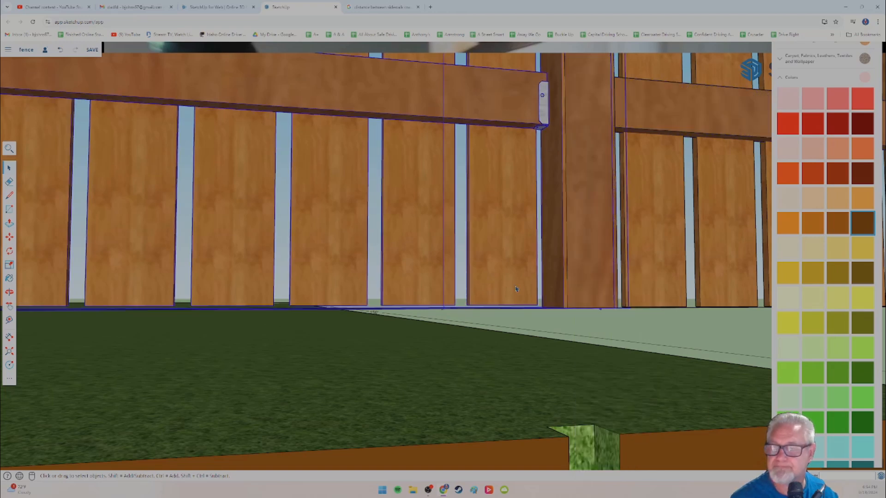
right_click(417, 282)
click(442, 364)
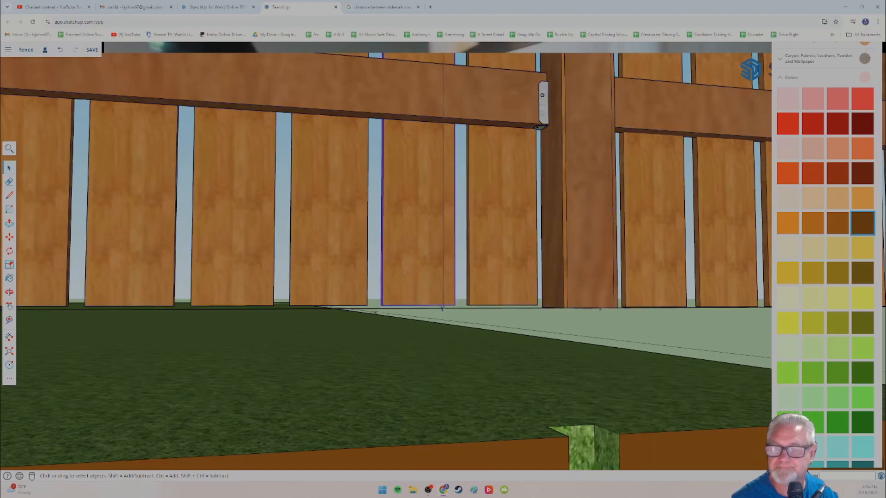
click(460, 312)
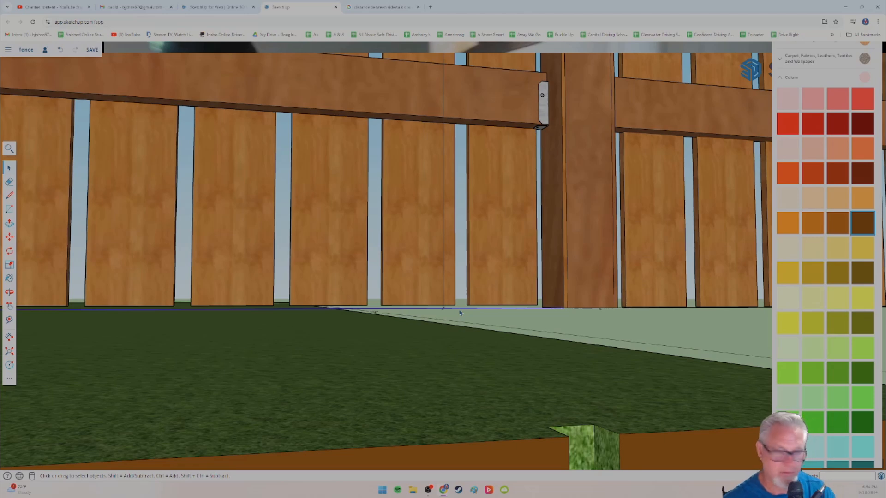
key(Delete)
Step: Extend the second-to-last post 5 inches downward toward its notch by pulling its bottom face with Push/Pull
middle_drag(414, 331, 444, 279)
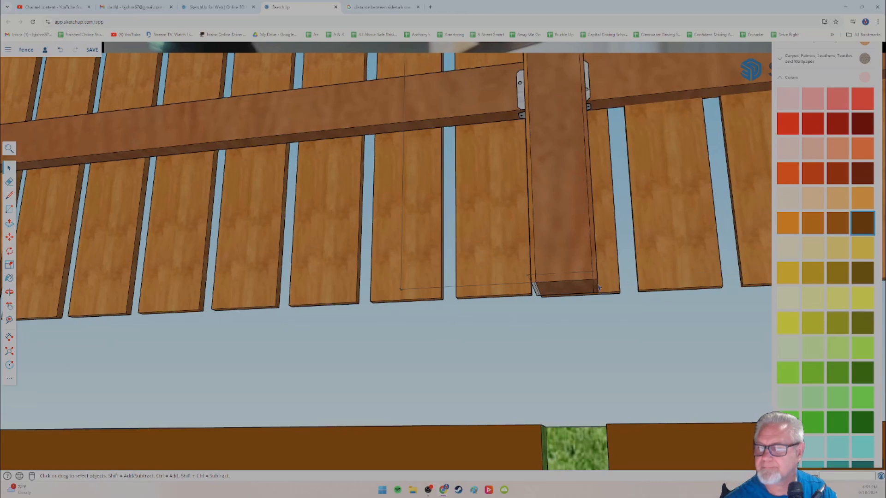
middle_drag(294, 326, 469, 337)
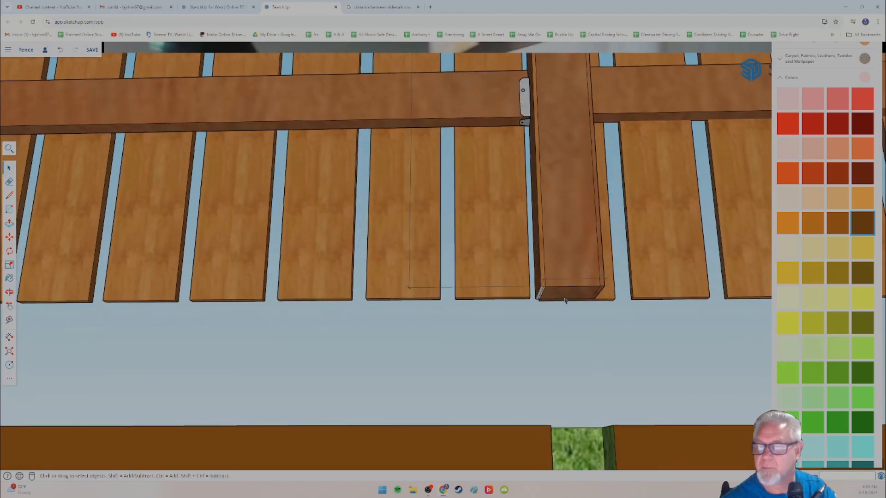
click(9, 223)
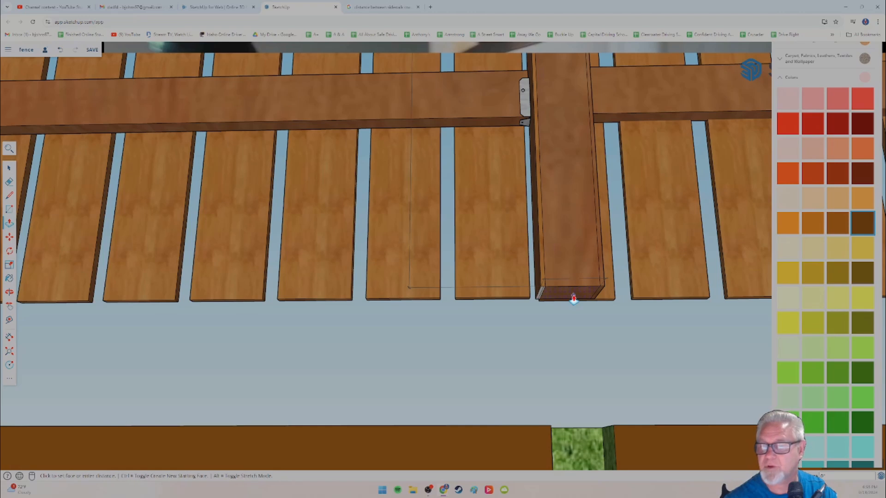
click(576, 333)
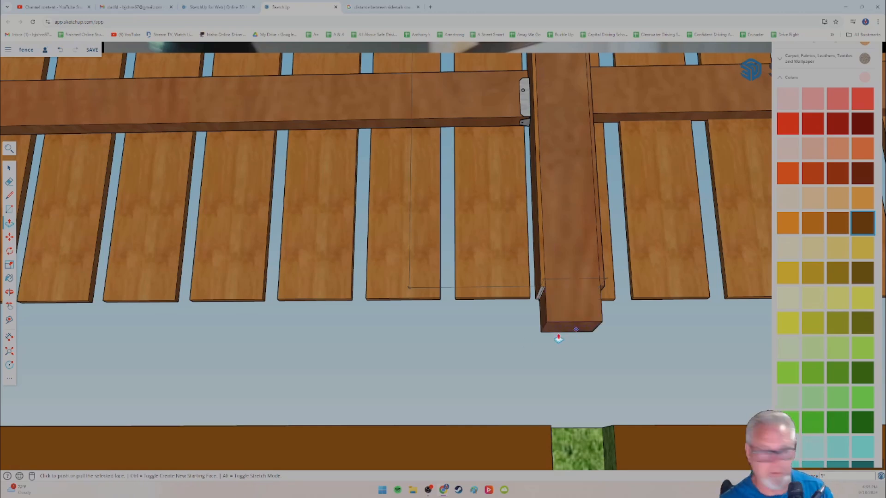
Step: Extend the third-to-last post 5 inches below the pickets by pulling its bottom face with Push/Pull
middle_drag(291, 303, 364, 299)
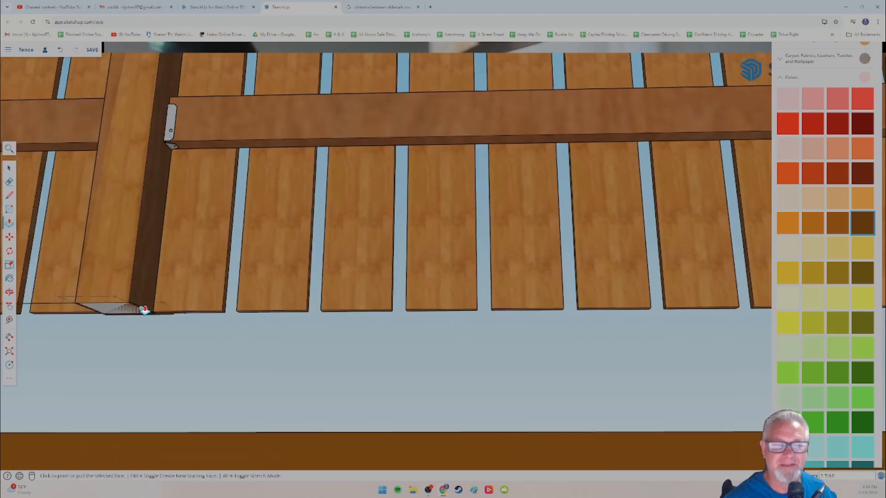
middle_drag(145, 311, 222, 342)
scroll(224, 342, up, 3)
scroll(226, 341, down, 3)
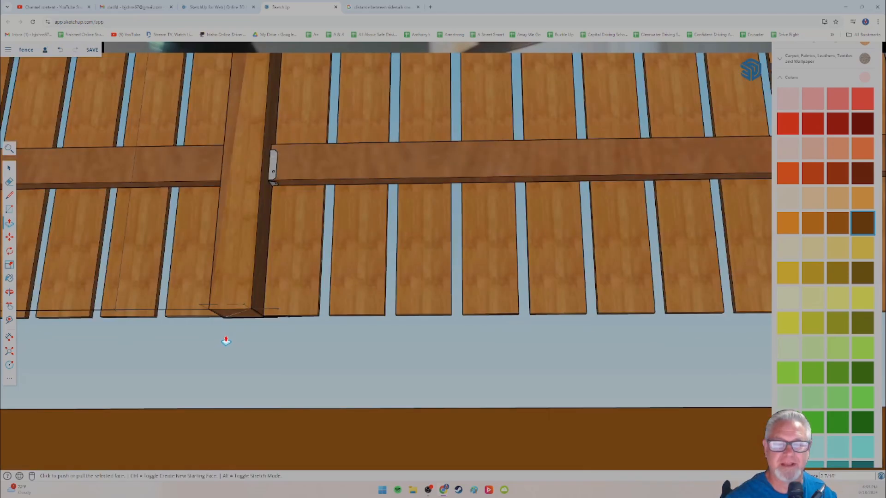
scroll(233, 352, up, 3)
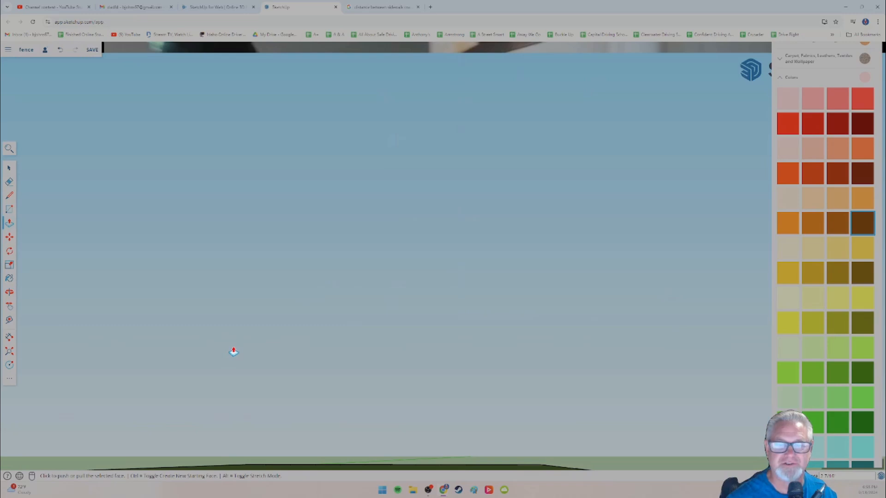
scroll(232, 352, down, 5)
middle_drag(233, 352, 265, 358)
scroll(265, 358, up, 5)
key(p)
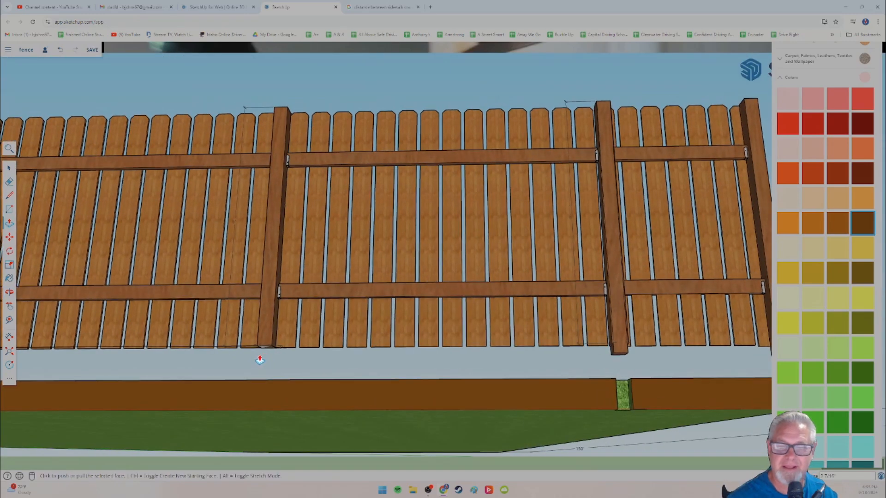
scroll(260, 360, up, 3)
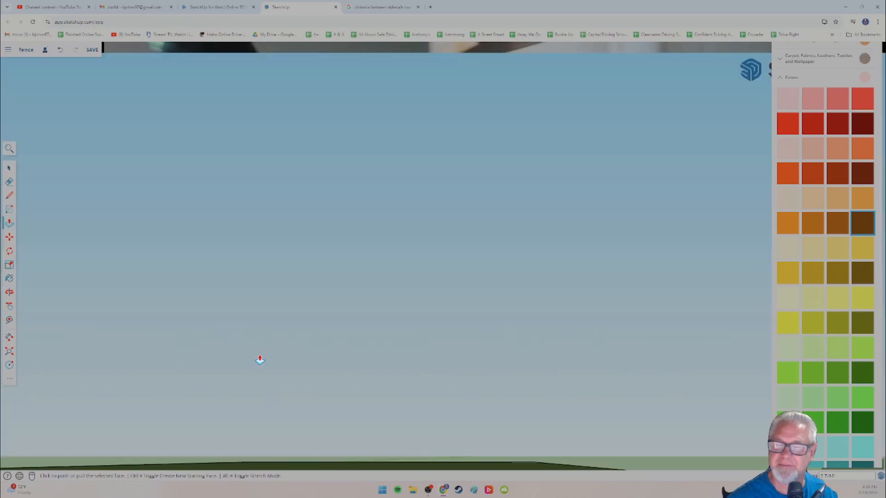
scroll(260, 360, down, 3)
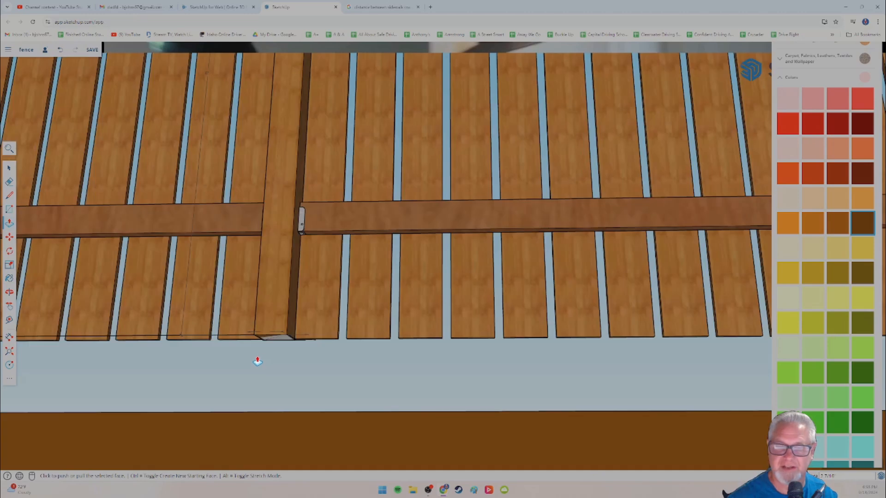
scroll(255, 360, up, 3)
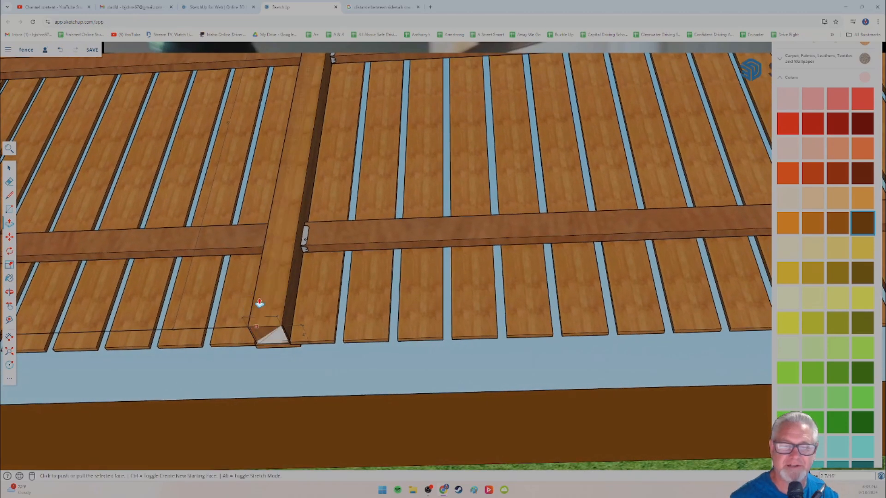
key(space)
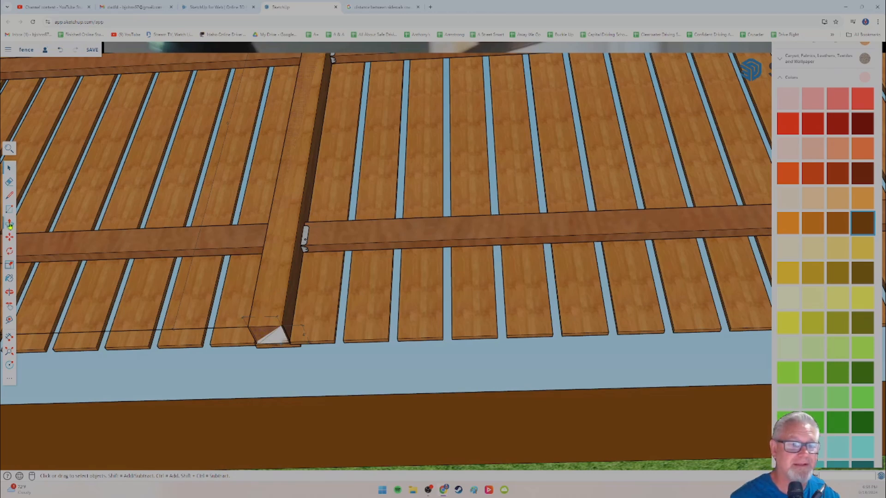
click(9, 225)
click(259, 336)
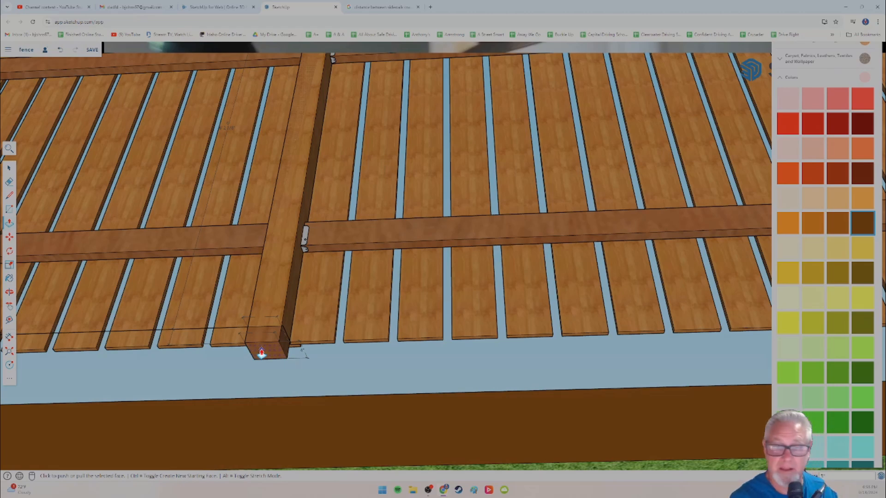
click(261, 353)
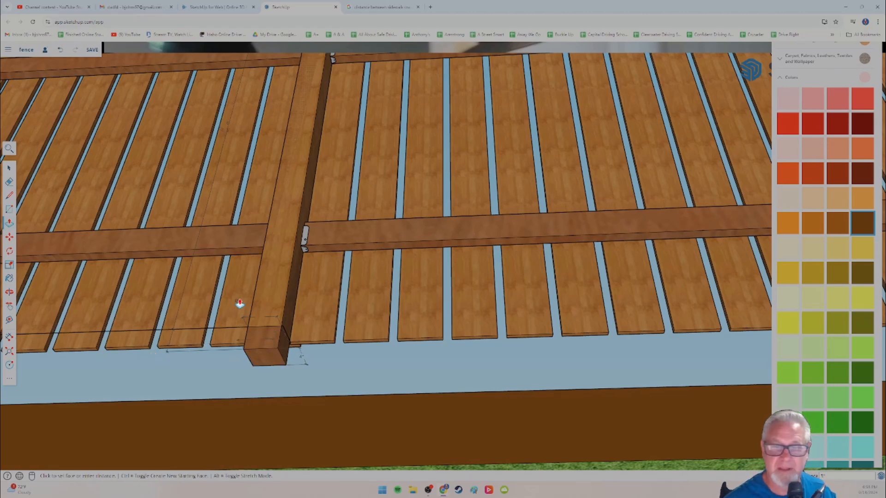
scroll(240, 303, up, 5)
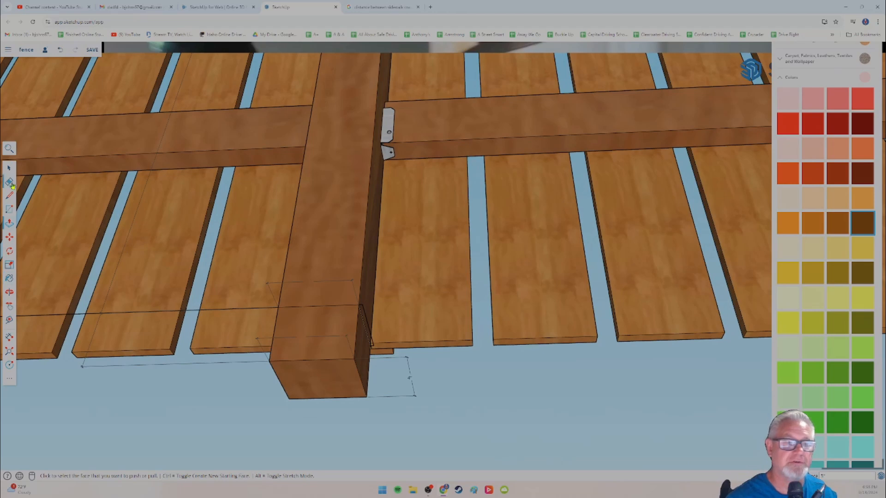
Step: Explode the fence section beside the third-to-last post and delete the stray edge crossing its picket bottoms
click(9, 169)
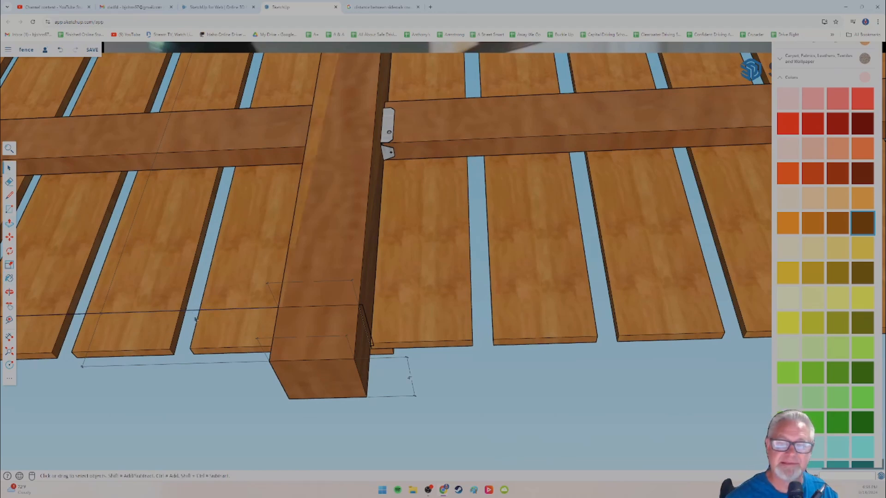
middle_drag(239, 345, 323, 378)
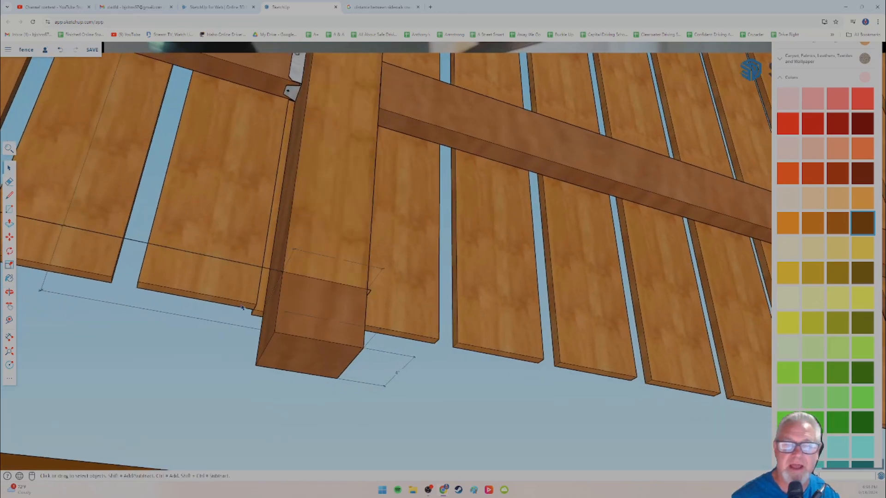
click(239, 267)
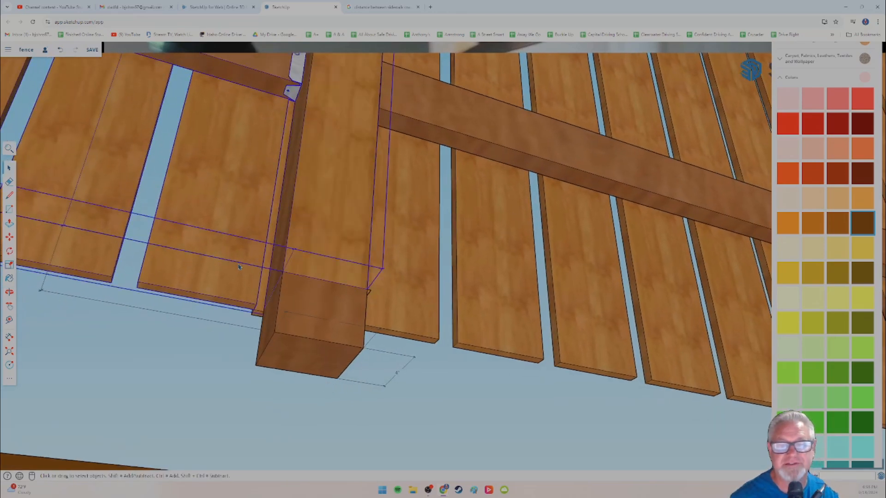
right_click(141, 244)
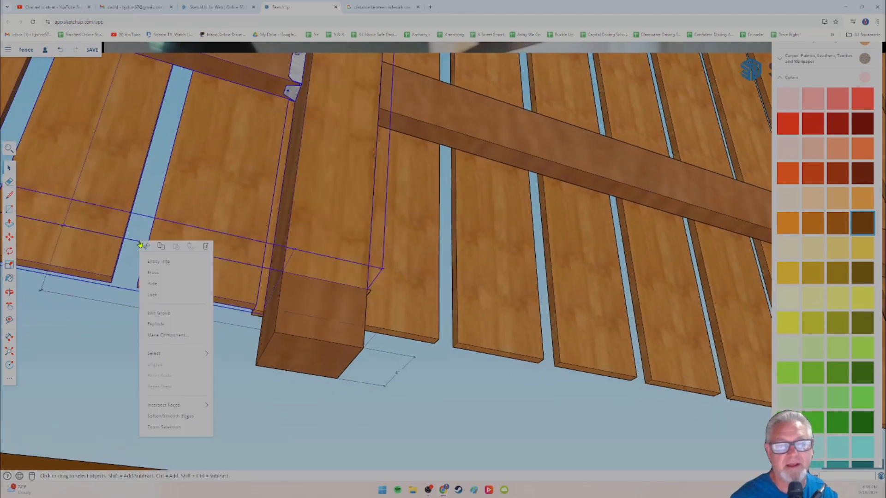
click(156, 325)
click(132, 273)
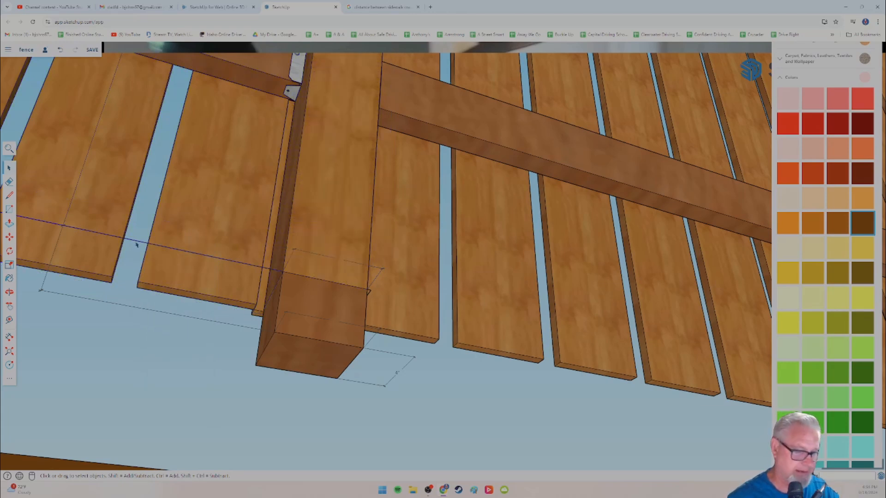
middle_drag(96, 273, 267, 307)
Step: Extend the next unextended post along the fence 5 inches below the pickets with Push/Pull
scroll(209, 301, down, 6)
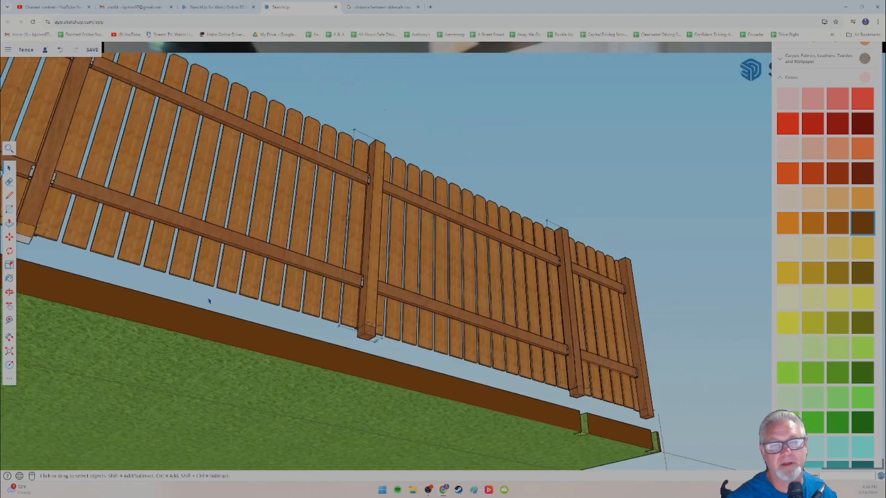
middle_drag(210, 301, 92, 299)
scroll(184, 307, up, 2)
shift+middle_drag(210, 311, 347, 326)
shift+middle_drag(117, 294, 323, 323)
mouse_move(131, 300)
shift+middle_down()
mouse_move(313, 325)
mouse_move(260, 309)
mouse_move(461, 347)
shift+middle_up()
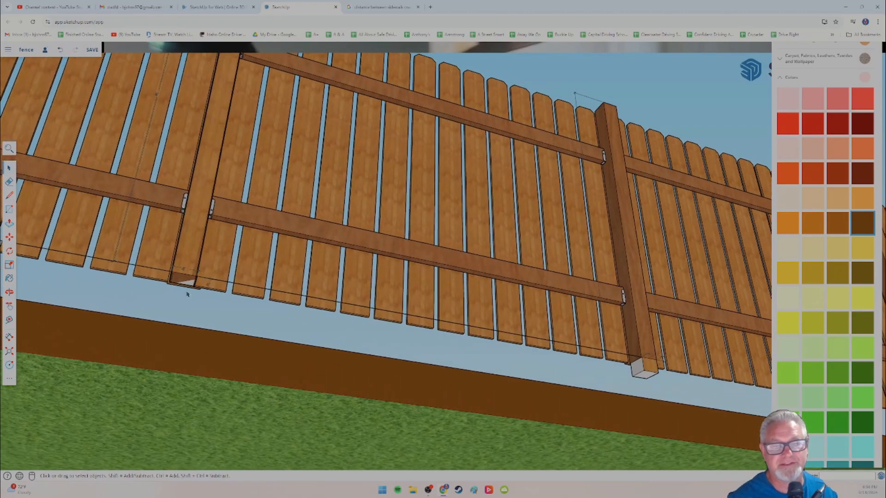
scroll(187, 294, up, 5)
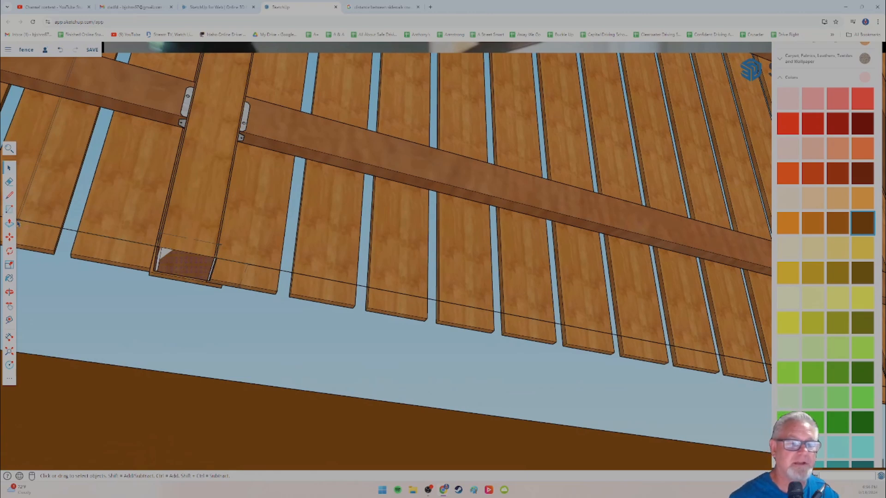
click(9, 223)
click(187, 268)
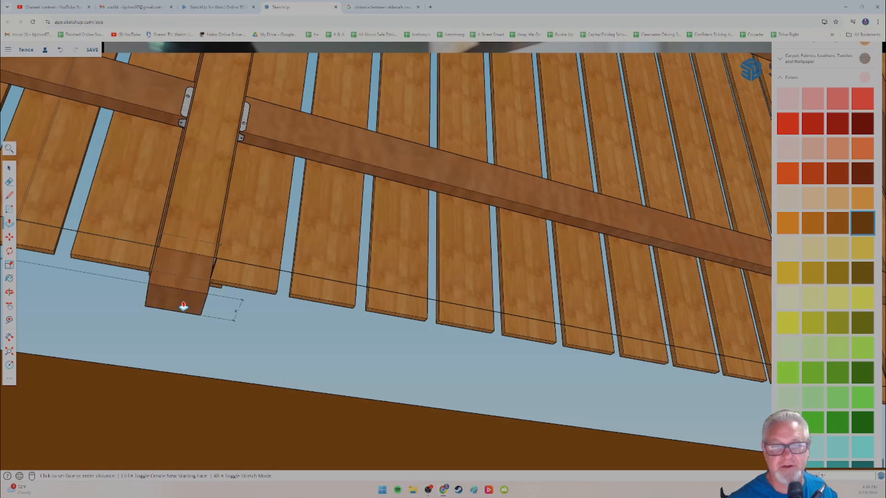
Step: Explode the fence section adjoining the newly extended post and delete the long stray edge across its pickets
middle_drag(108, 288, 333, 305)
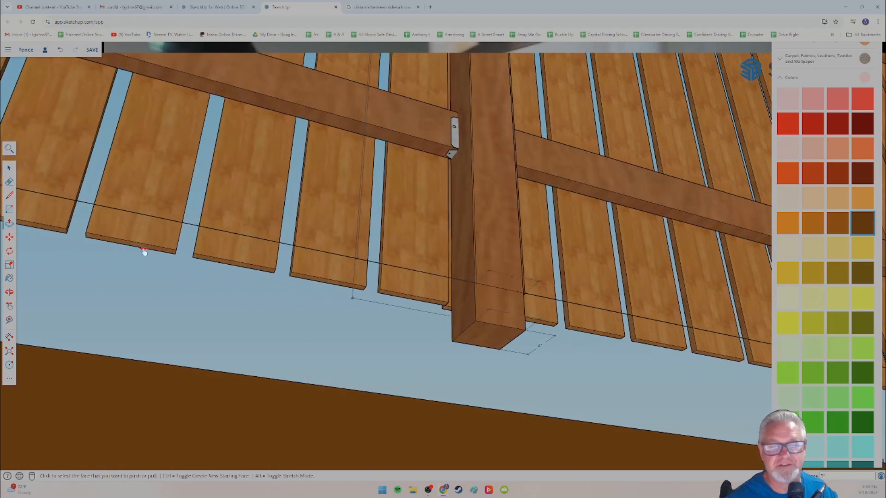
shift+middle_drag(143, 251, 374, 279)
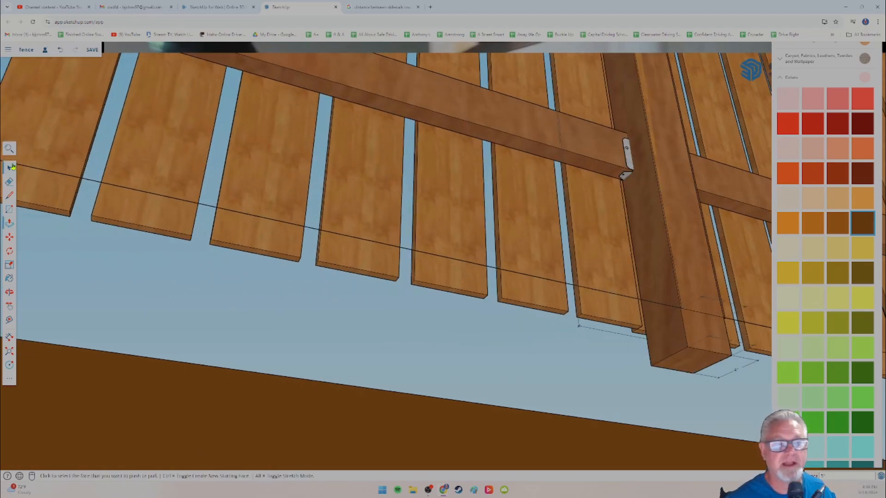
click(9, 168)
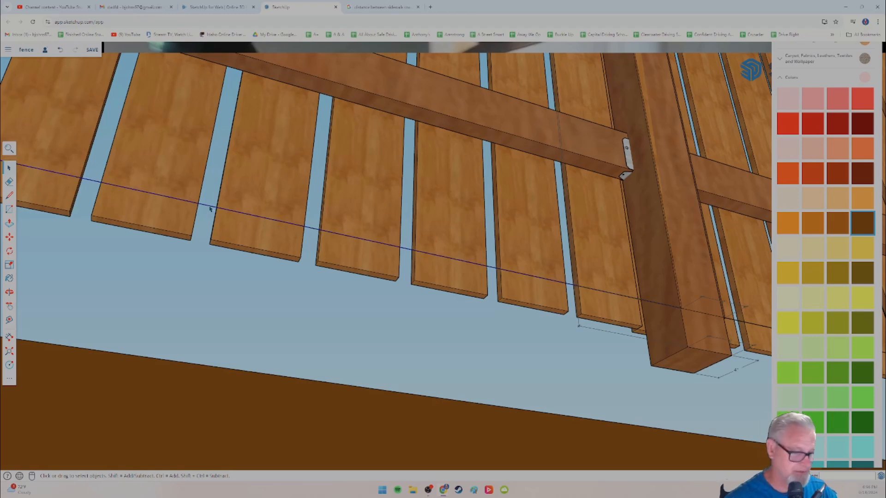
click(210, 209)
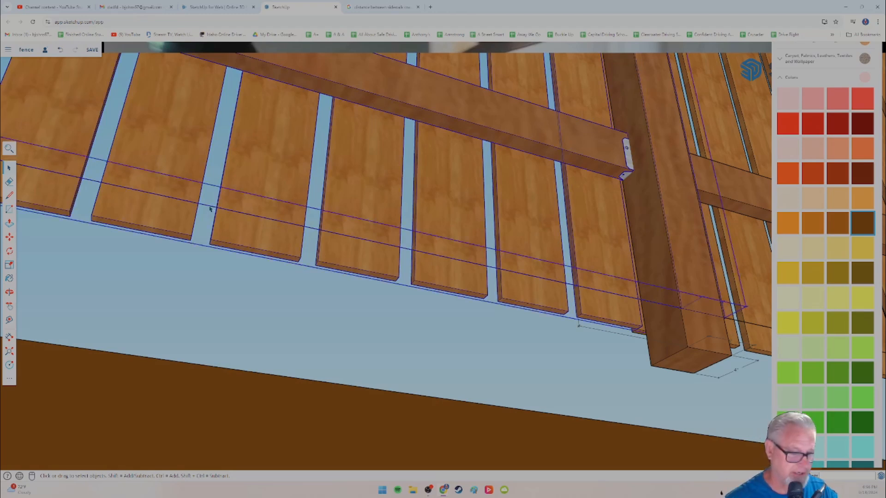
right_click(210, 208)
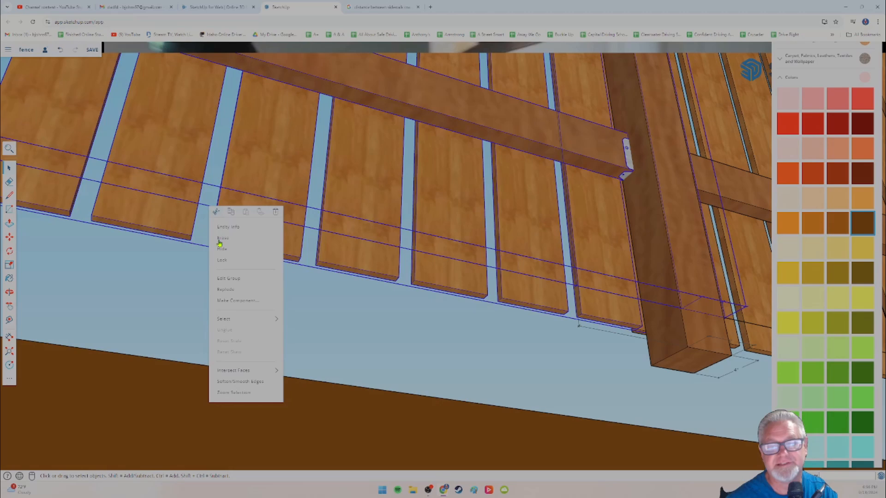
click(223, 286)
click(196, 244)
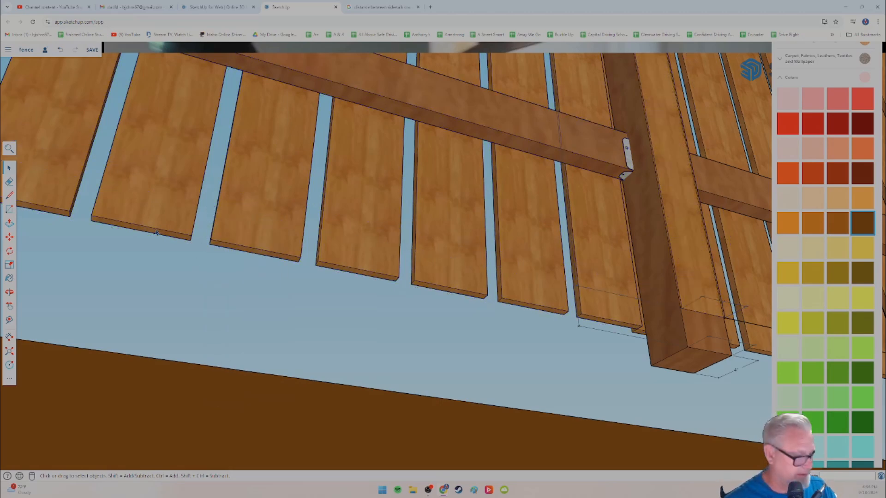
Step: Extend the post at the far end of the cleaned-up section 5 inches downward by pulling its bottom face with Push/Pull
scroll(178, 243, up, 3)
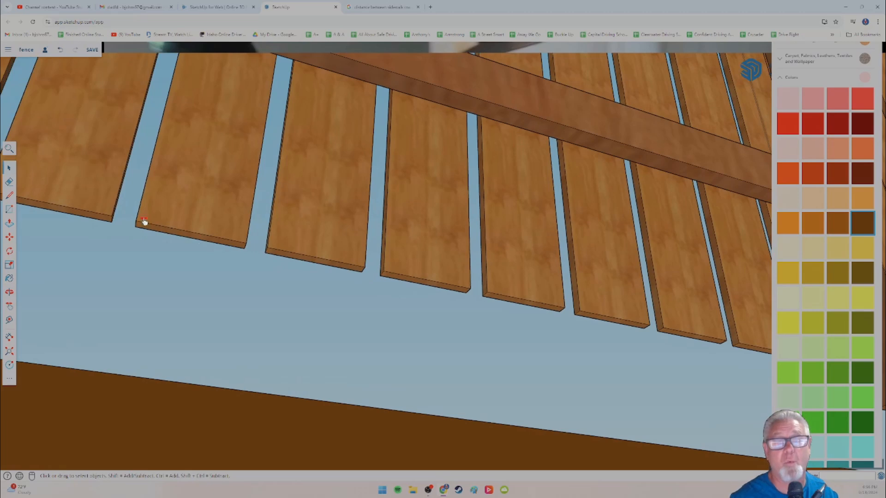
scroll(143, 221, up, 3)
middle_drag(103, 246, 139, 257)
scroll(140, 257, up, 1)
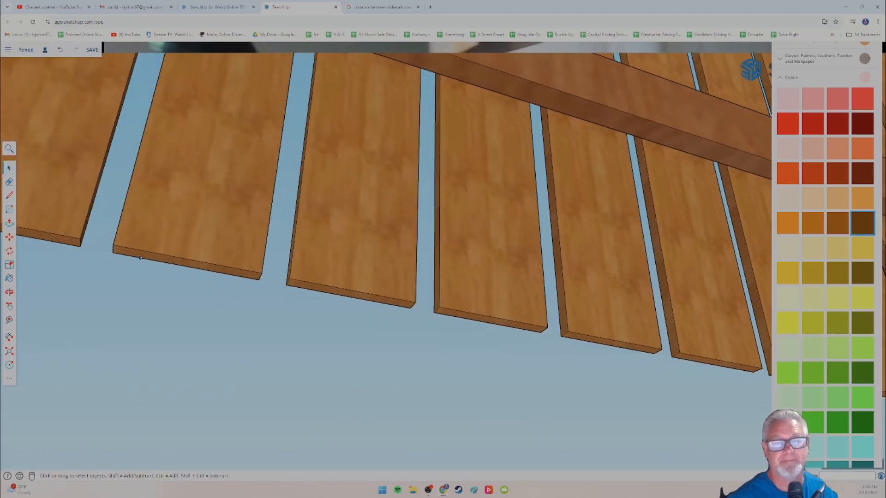
scroll(140, 257, down, 1)
middle_drag(283, 275, 130, 271)
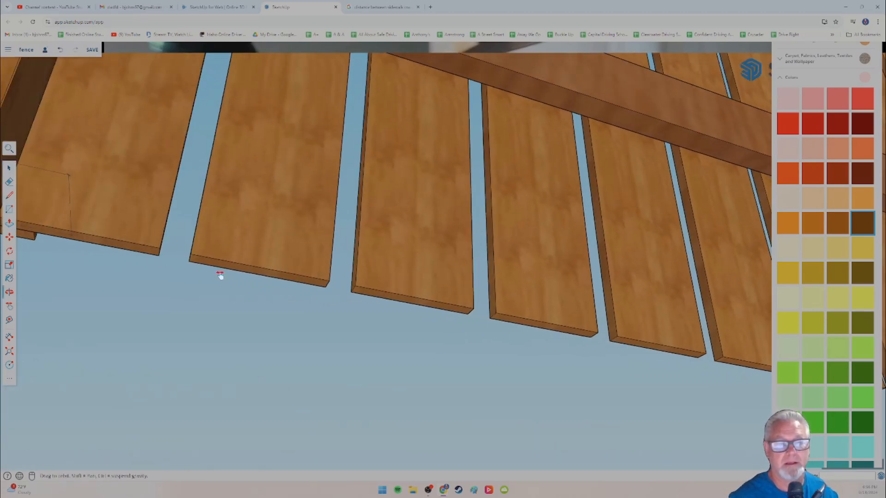
mouse_move(219, 275)
middle_down()
mouse_move(161, 280)
mouse_move(233, 303)
mouse_move(210, 262)
middle_up()
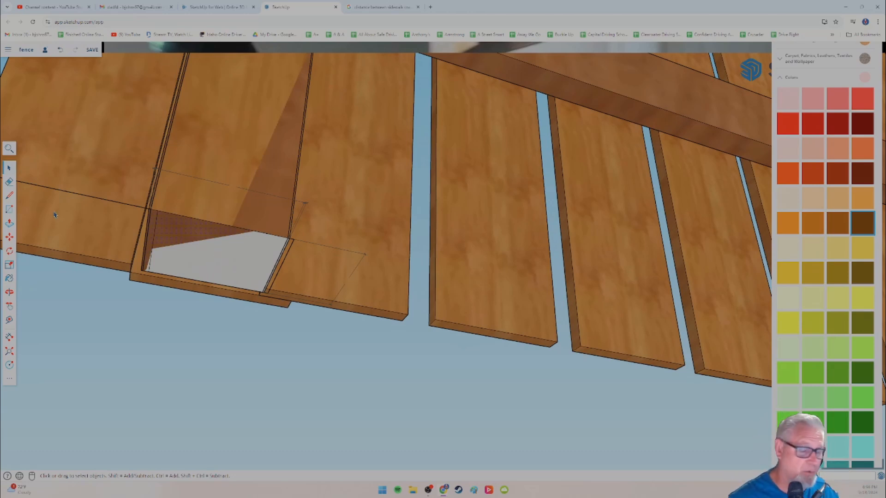
click(9, 224)
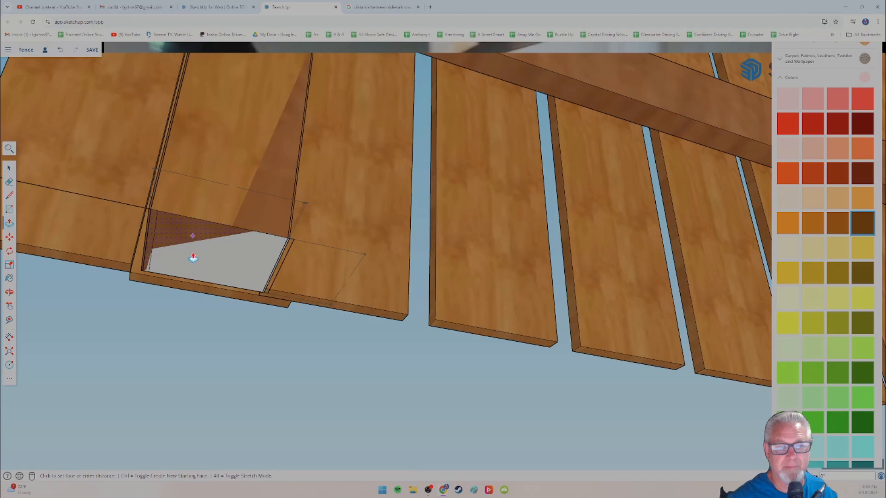
click(193, 241)
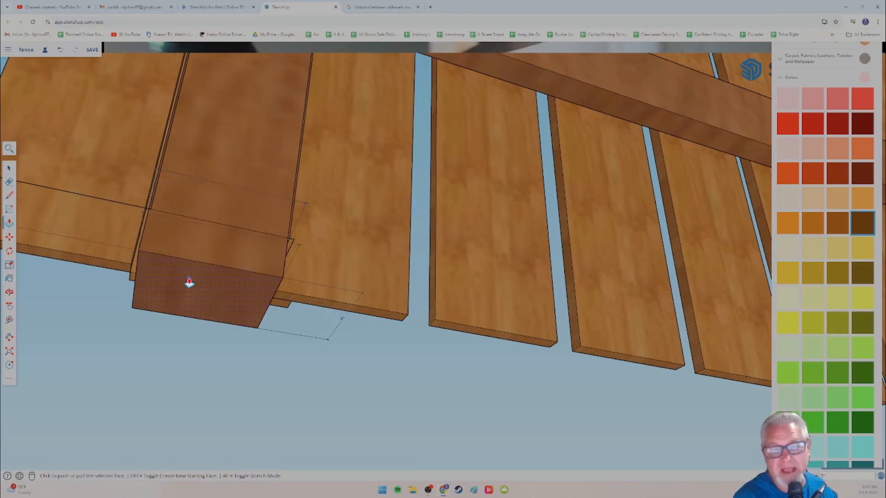
click(189, 282)
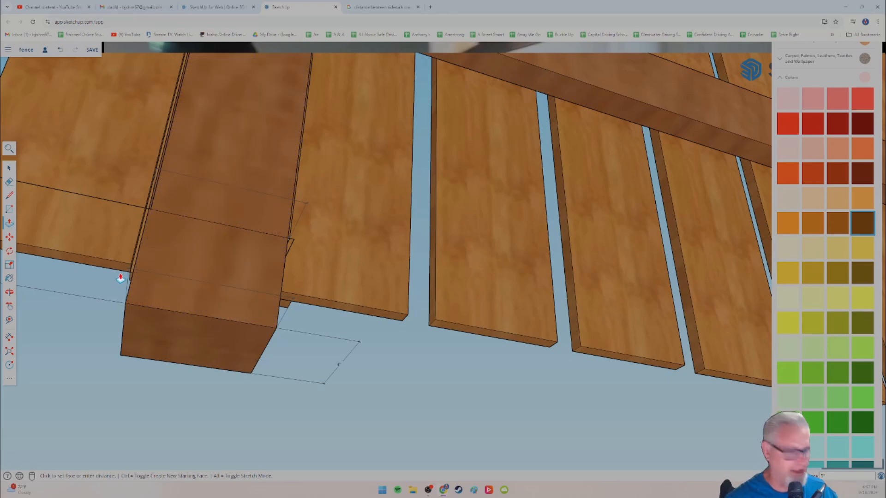
middle_drag(148, 248, 549, 295)
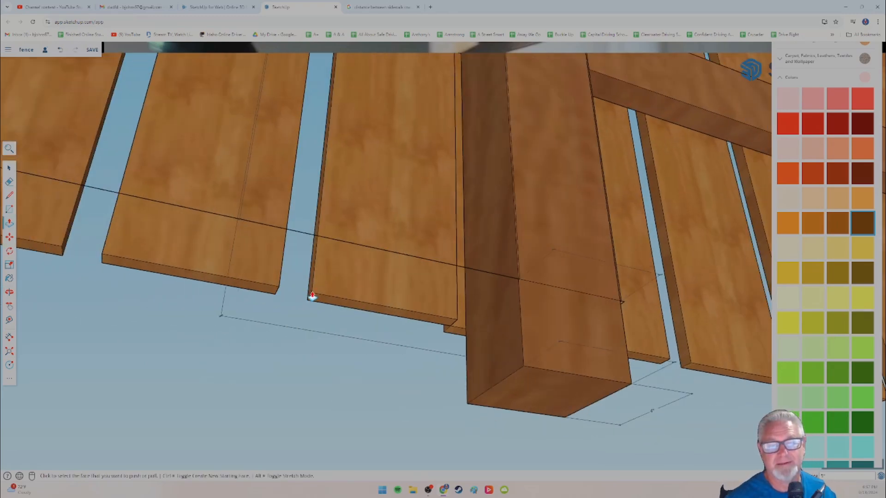
scroll(309, 296, down, 5)
shift+middle_drag(51, 271, 247, 291)
scroll(240, 287, down, 4)
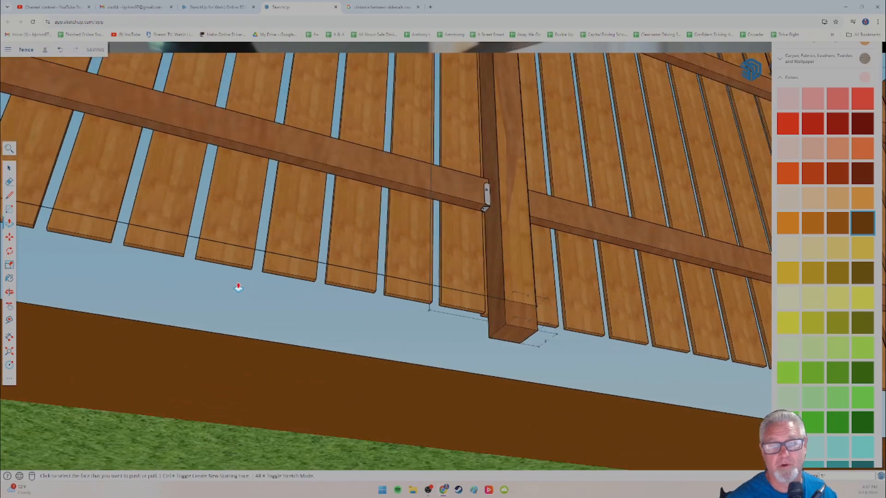
Step: Explode the fence section beside the last extended post and delete the stray edge running across its picket bottoms
shift+middle_drag(161, 262, 189, 280)
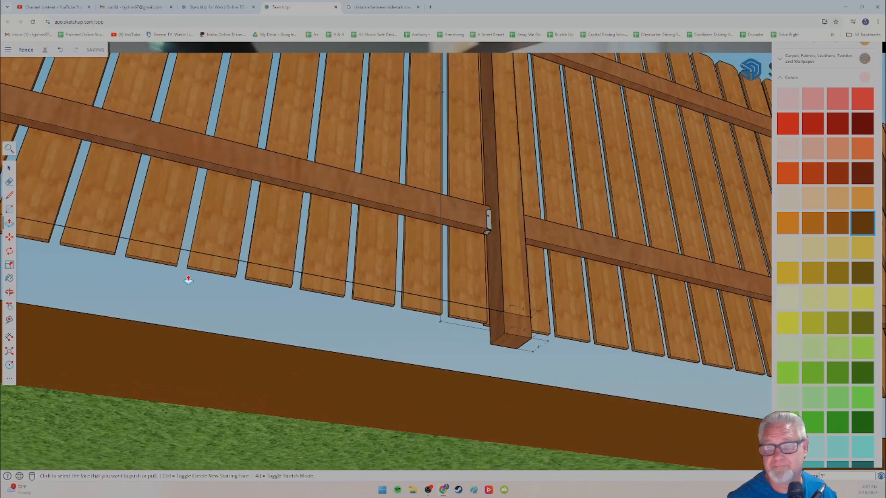
click(8, 169)
click(188, 253)
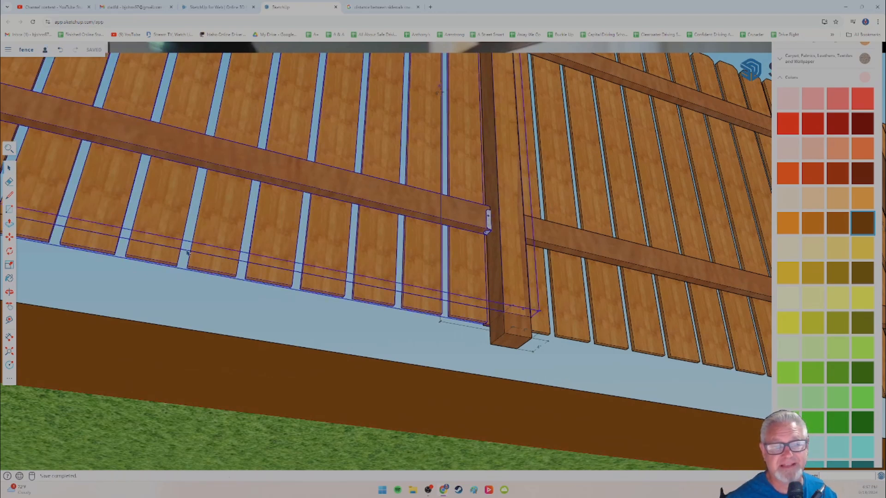
right_click(187, 253)
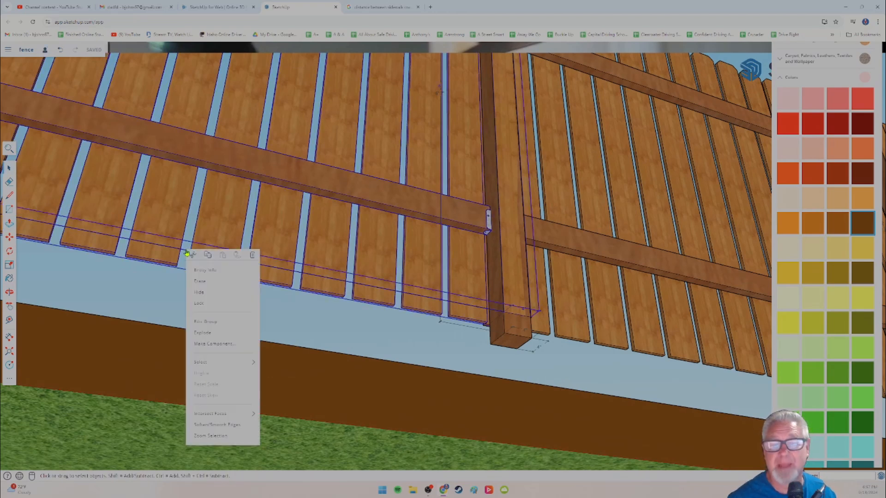
click(204, 333)
click(186, 253)
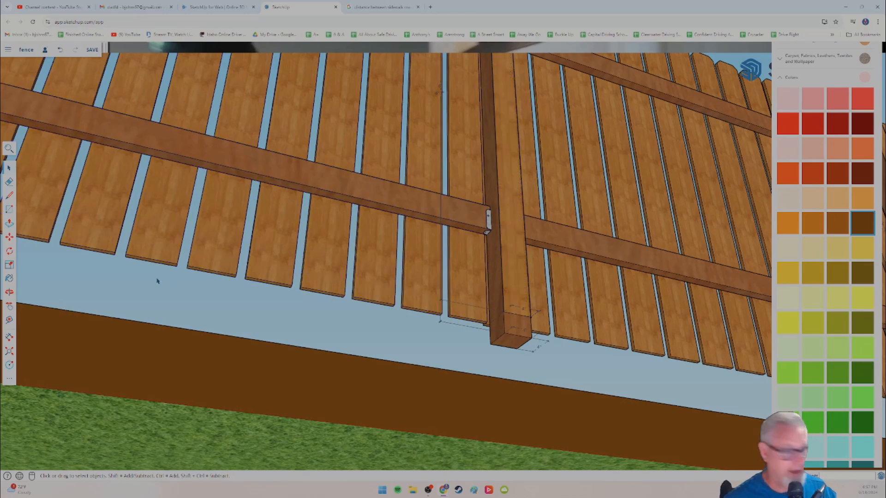
Step: Explode the fence section containing the next short post and delete the stray edge crossing its pickets
shift+middle_drag(164, 264, 445, 311)
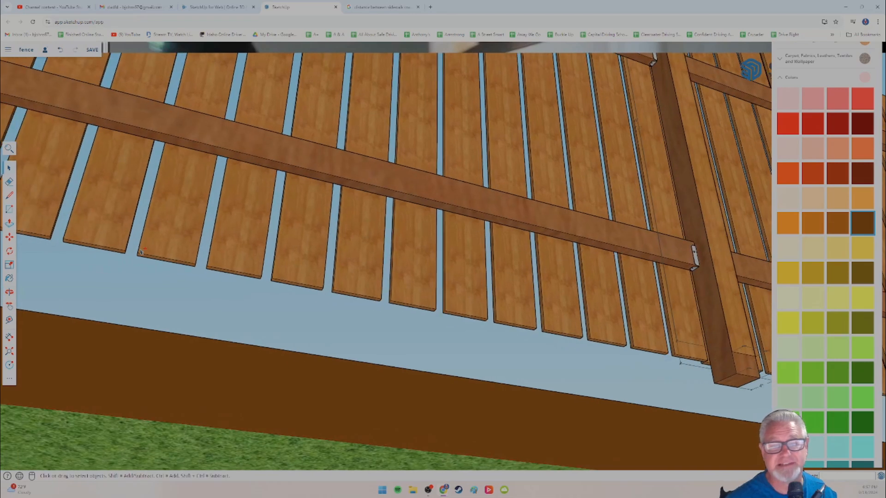
shift+middle_drag(220, 266, 262, 283)
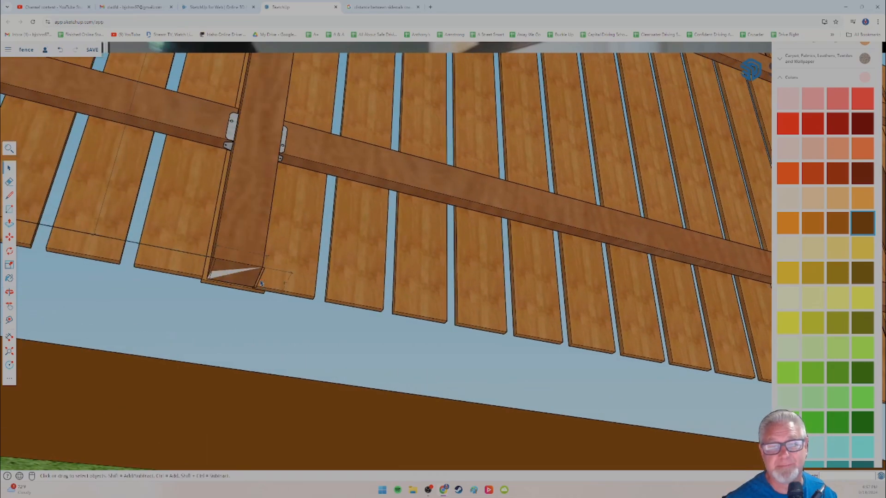
click(187, 248)
right_click(187, 252)
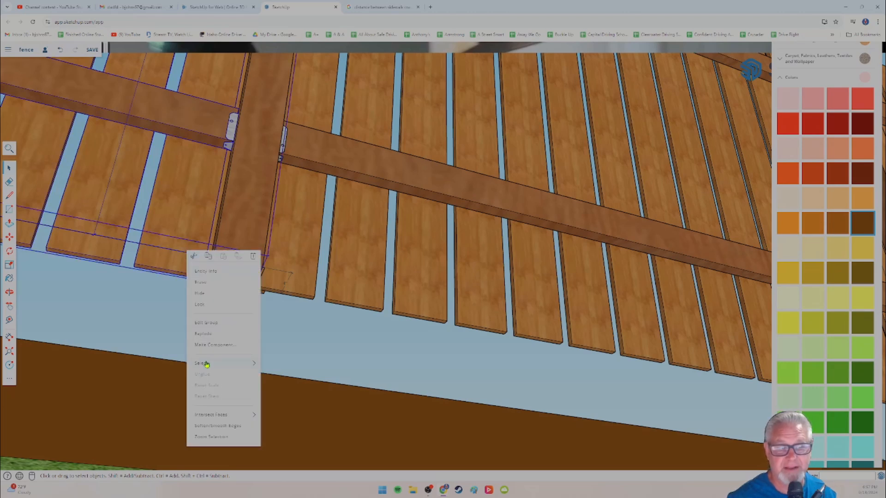
click(203, 334)
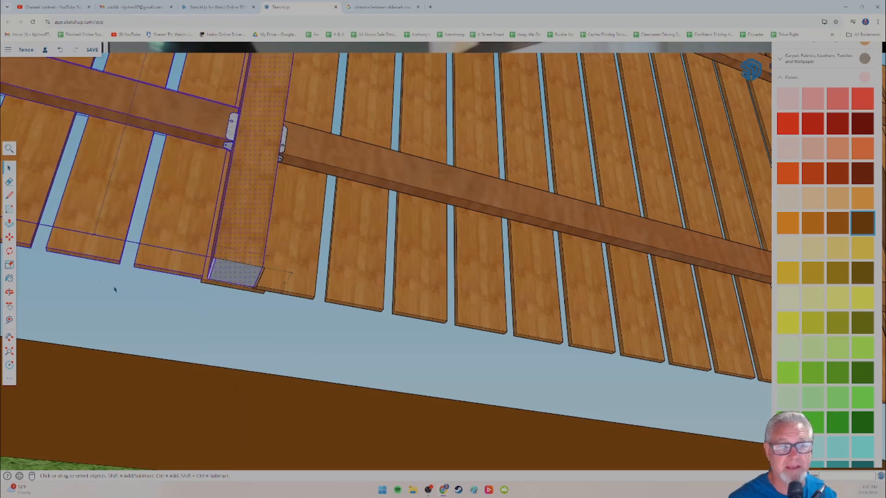
click(133, 246)
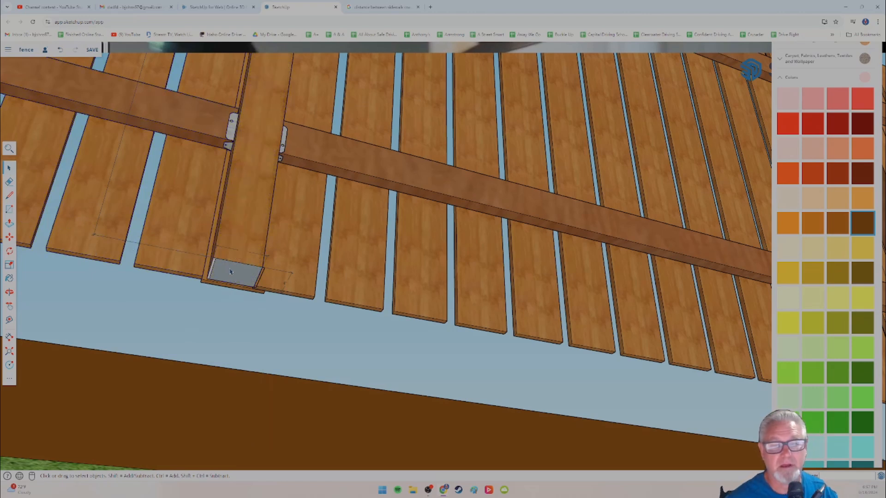
Step: Extend that section's short post 5 inches below the pickets by pulling its bottom face with Push/Pull
click(9, 223)
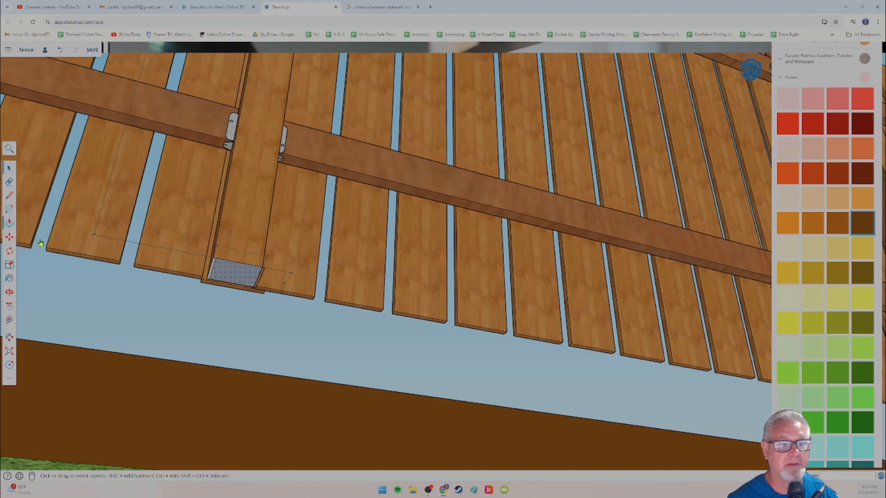
click(229, 274)
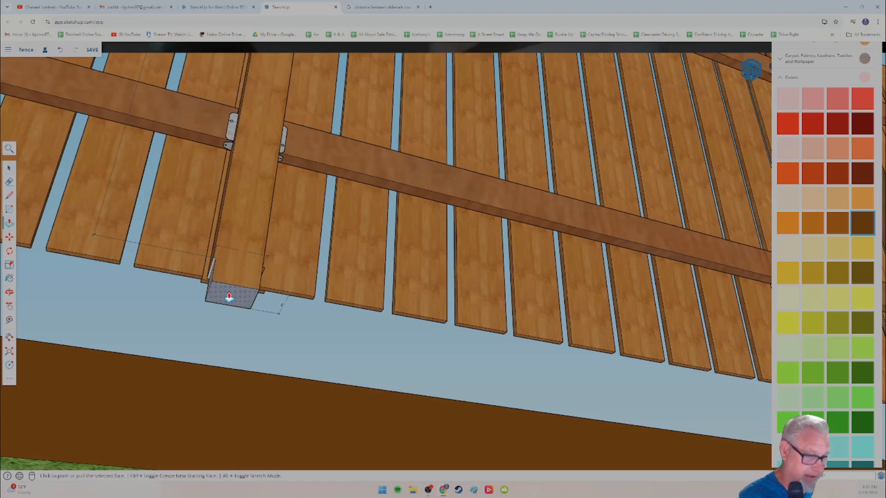
click(230, 296)
click(230, 298)
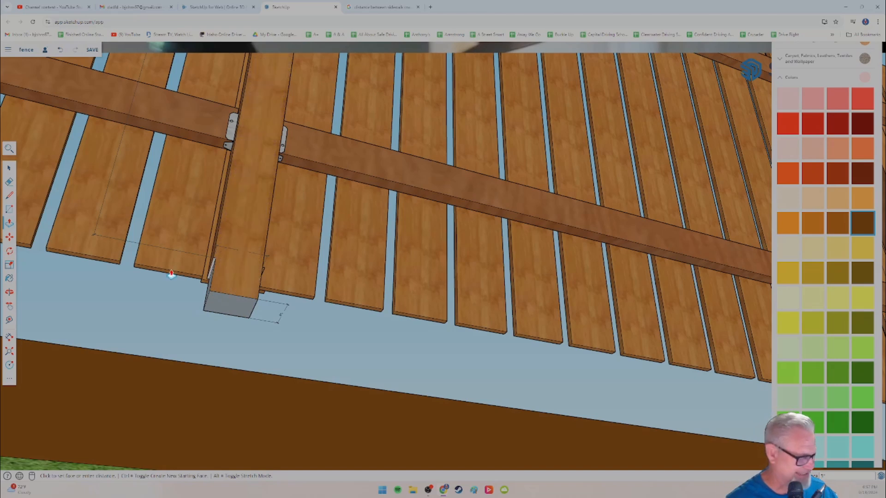
Step: Explode the following fence section, whose post is still short, and delete the long stray edge near its picket bottoms
shift+middle_drag(252, 285, 254, 284)
scroll(247, 279, down, 3)
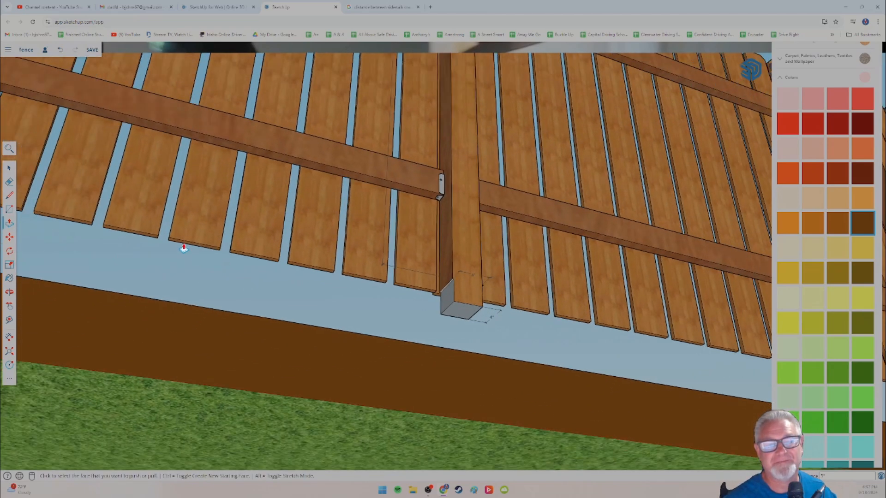
shift+middle_drag(184, 247, 435, 278)
middle_drag(355, 241, 223, 245)
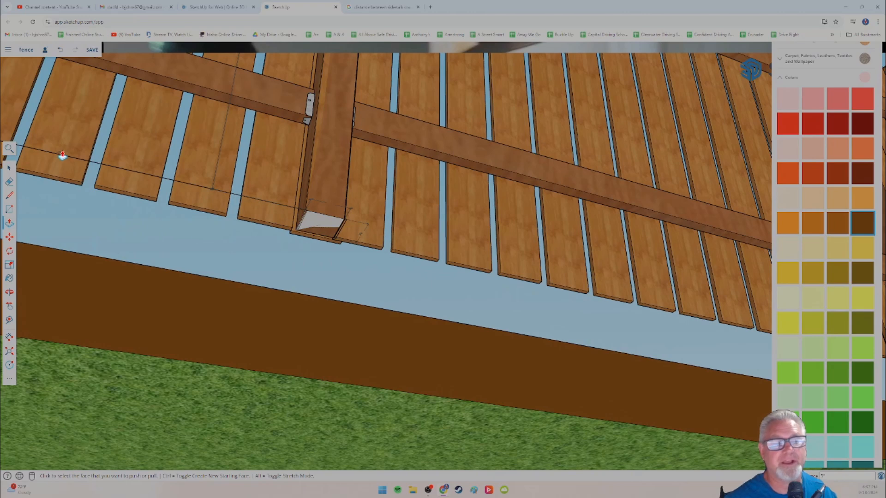
key(space)
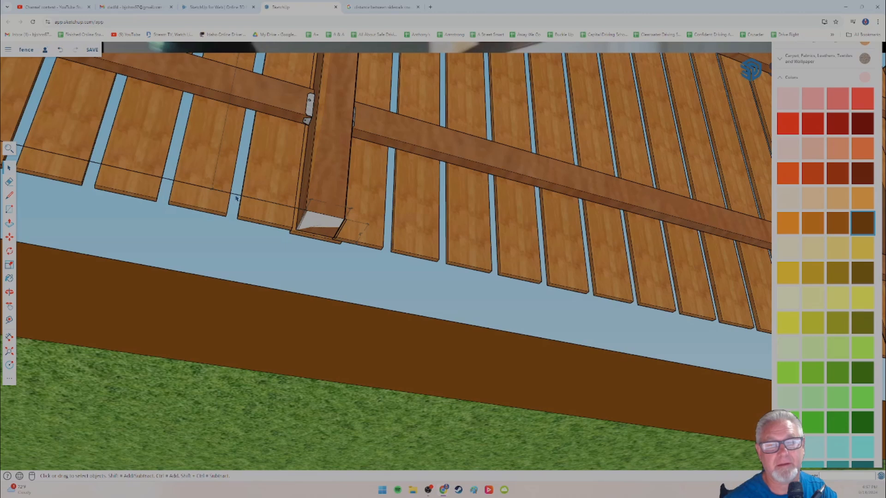
click(236, 199)
right_click(236, 198)
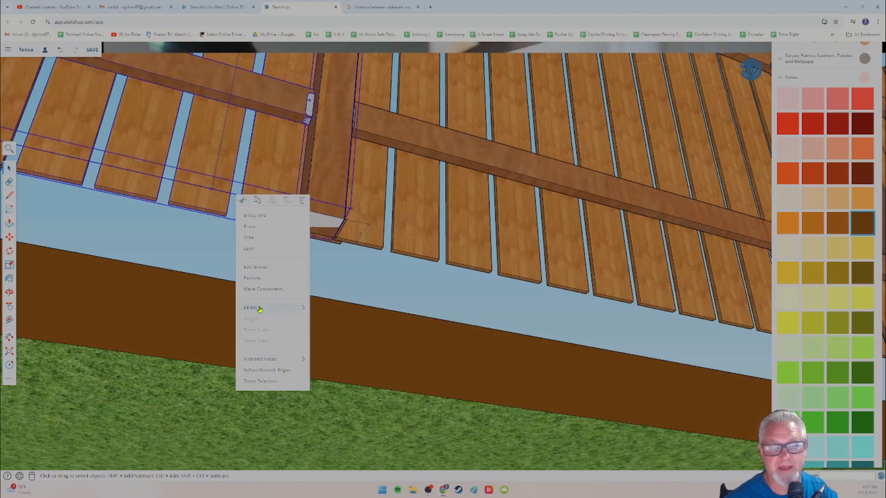
click(255, 282)
click(240, 253)
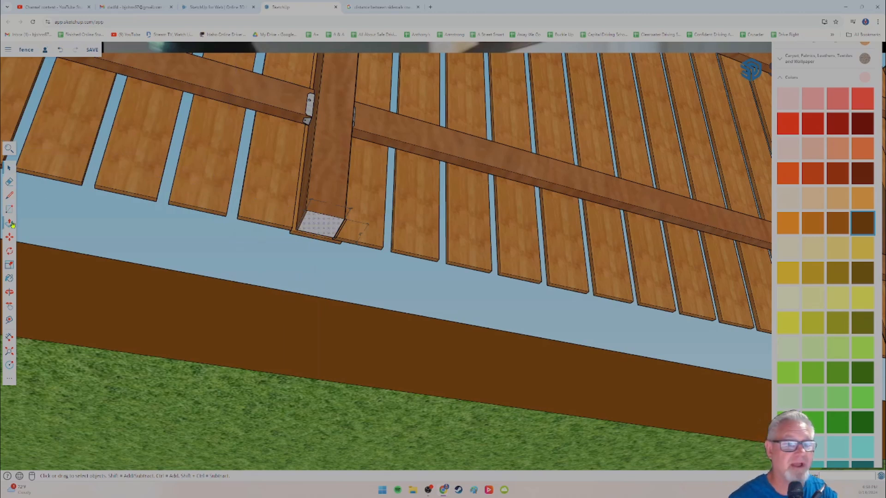
Step: Push/Pull the bottom face of this section's post 5 inches downward
key(p)
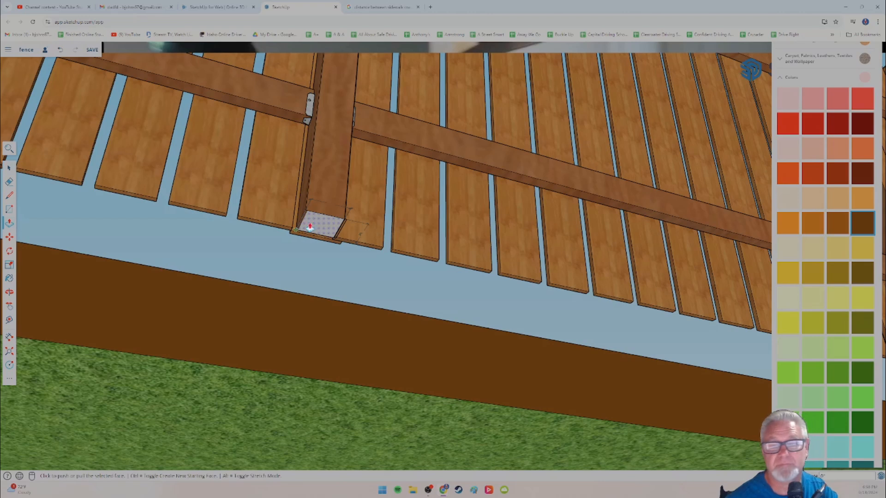
click(318, 225)
click(309, 260)
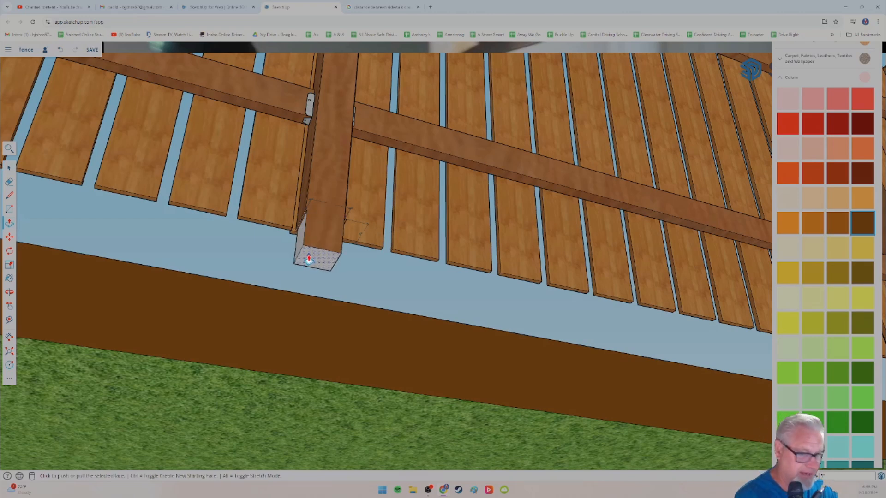
click(309, 259)
Step: Paint the bare faces at the lower ends of the newly extended posts with the brown material from the Wood collection
middle_drag(284, 264, 317, 283)
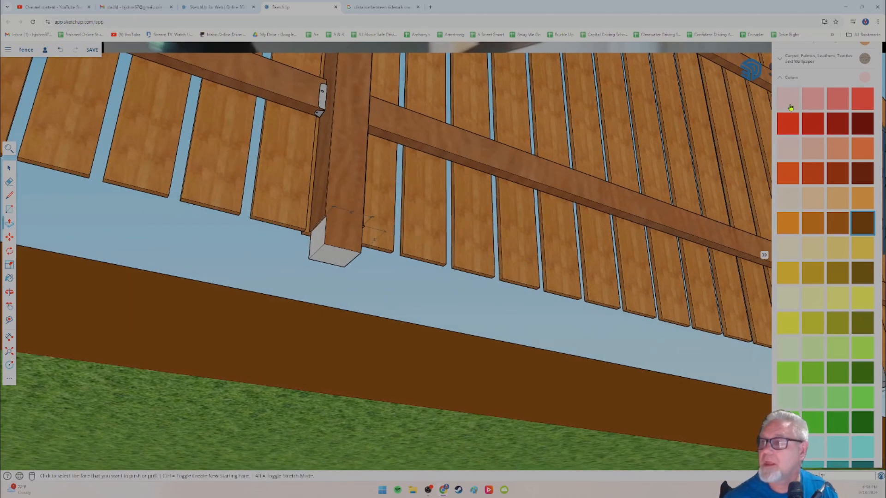
click(779, 79)
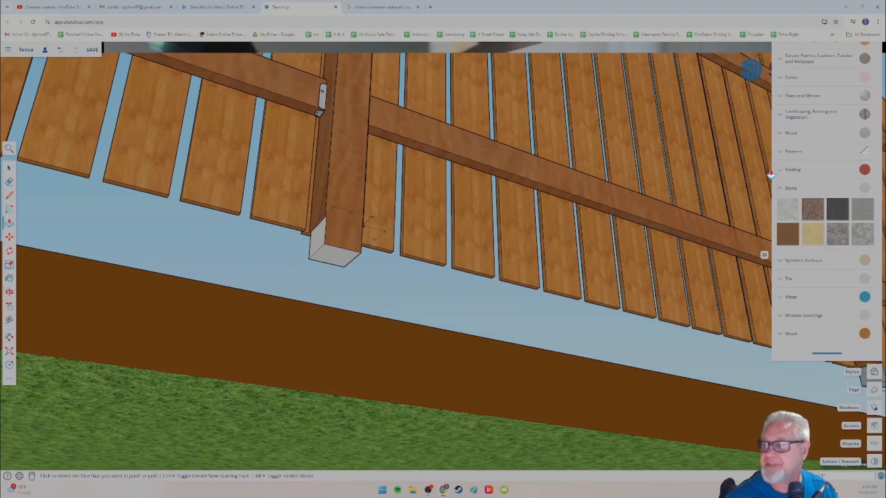
click(791, 335)
click(837, 355)
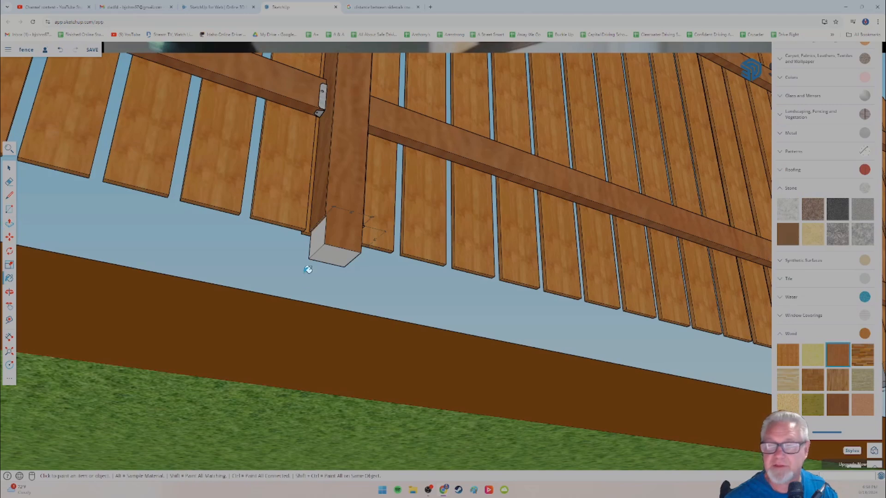
click(319, 236)
click(337, 259)
middle_drag(399, 280, 111, 291)
click(273, 287)
Step: Extend the remaining short corner post at the end of the fence 5 inches downward with Push/Pull
mouse_move(347, 302)
middle_down()
mouse_move(154, 311)
mouse_move(362, 310)
mouse_move(179, 336)
mouse_move(293, 314)
mouse_move(304, 299)
mouse_move(247, 397)
mouse_move(309, 318)
mouse_move(315, 273)
mouse_move(191, 198)
middle_up()
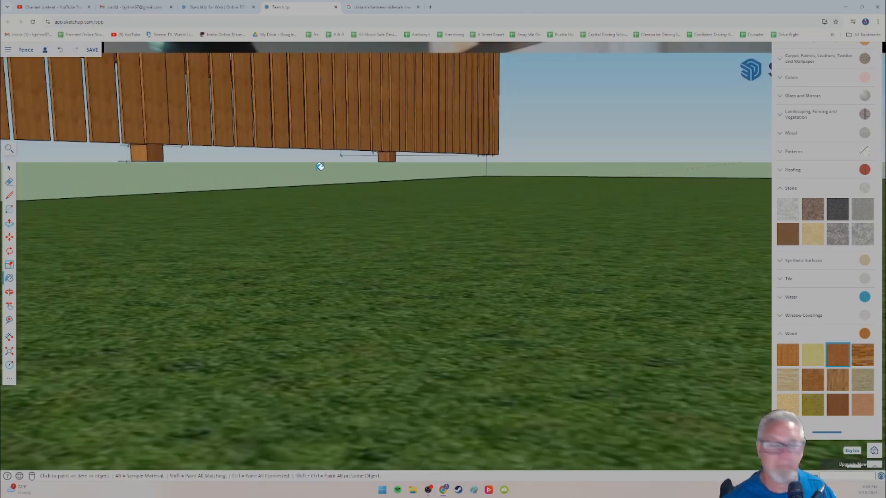
mouse_move(342, 151)
middle_down()
mouse_move(307, 192)
mouse_move(314, 202)
mouse_move(409, 206)
mouse_move(508, 186)
mouse_move(439, 208)
mouse_move(238, 182)
middle_up()
scroll(340, 198, up, 5)
scroll(341, 197, down, 5)
scroll(342, 206, up, 3)
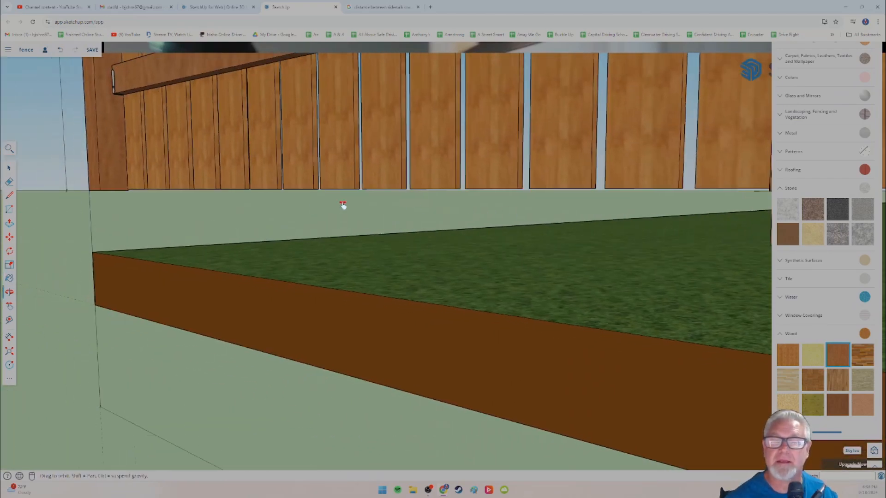
middle_drag(327, 213, 374, 222)
scroll(307, 226, up, 5)
middle_drag(295, 227, 341, 241)
scroll(291, 226, down, 5)
scroll(486, 225, up, 5)
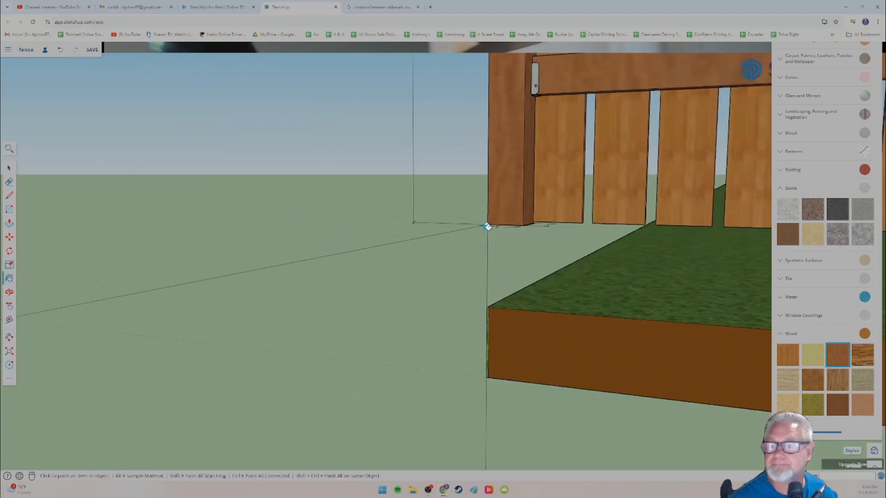
shift+middle_drag(493, 259, 442, 214)
mouse_move(443, 214)
middle_down()
mouse_move(459, 228)
mouse_move(444, 245)
mouse_move(451, 257)
middle_up()
key(b)
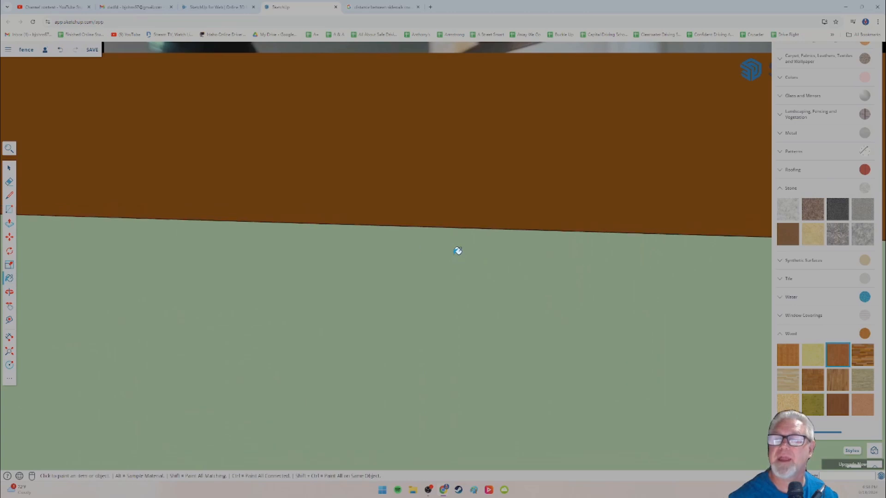
scroll(454, 249, down, 8)
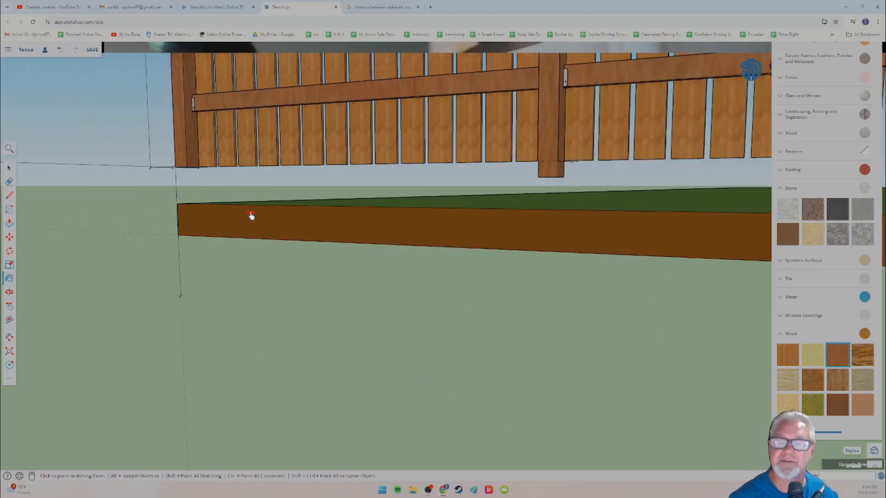
mouse_move(251, 215)
shift+middle_down()
mouse_move(384, 255)
mouse_move(326, 213)
shift+middle_up()
scroll(275, 191, up, 5)
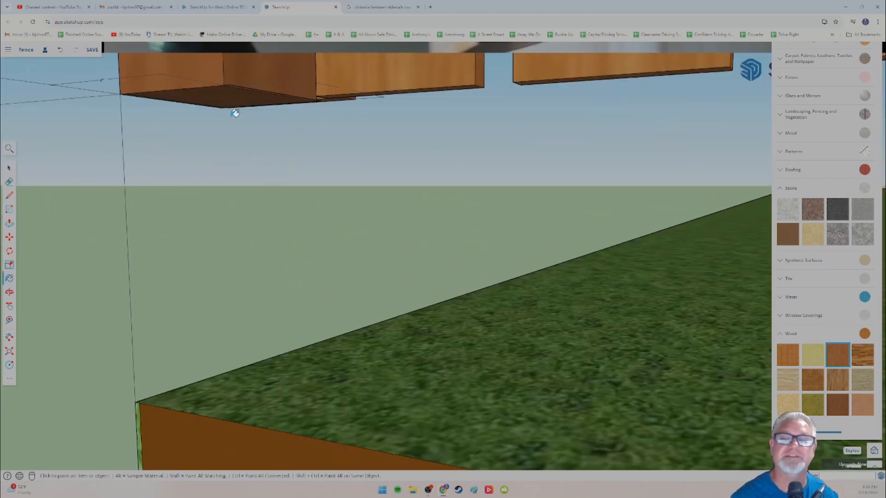
click(8, 169)
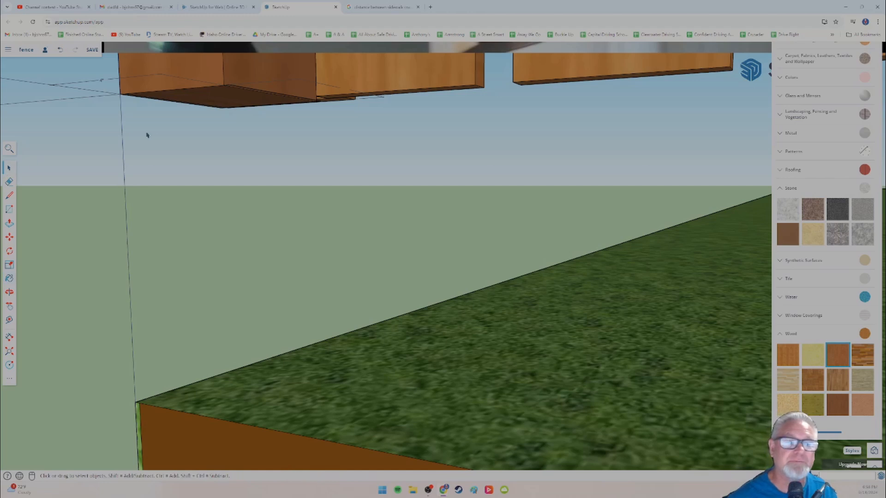
click(8, 224)
drag(215, 100, 213, 142)
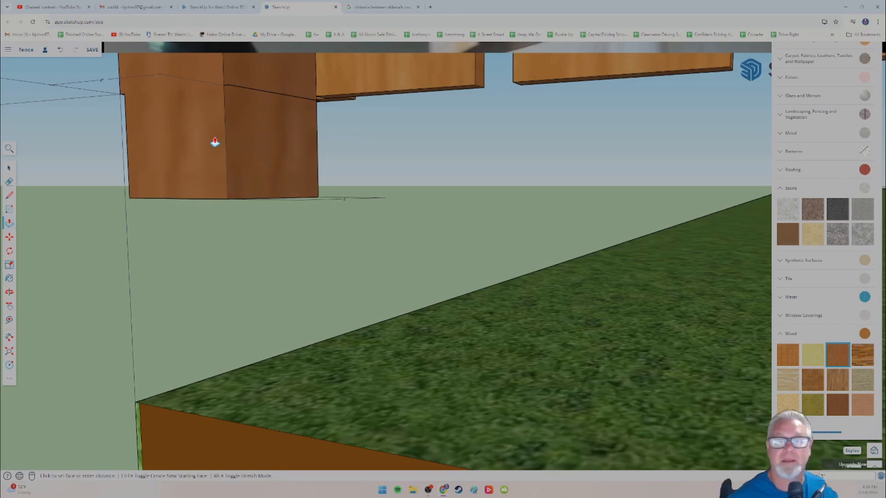
Step: Inspect the whole fence from both sides, checking the extended posts against the edge of the raised lawn
scroll(214, 142, down, 5)
scroll(217, 157, down, 5)
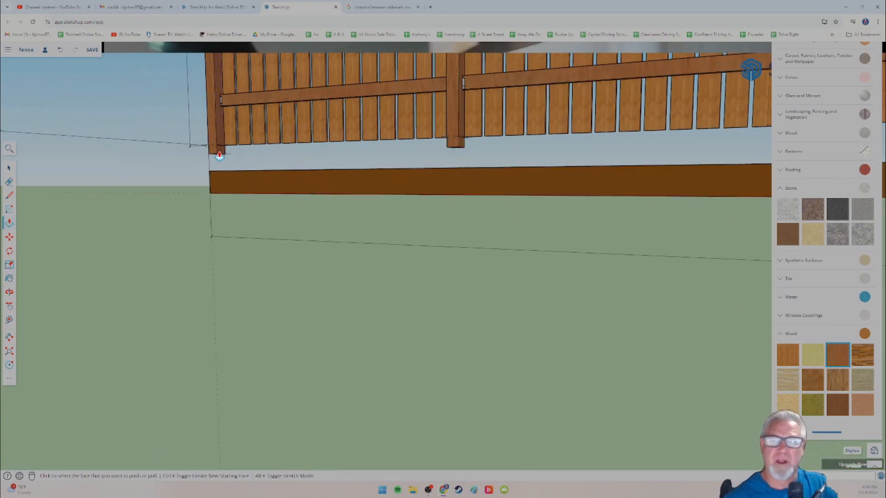
scroll(217, 157, down, 5)
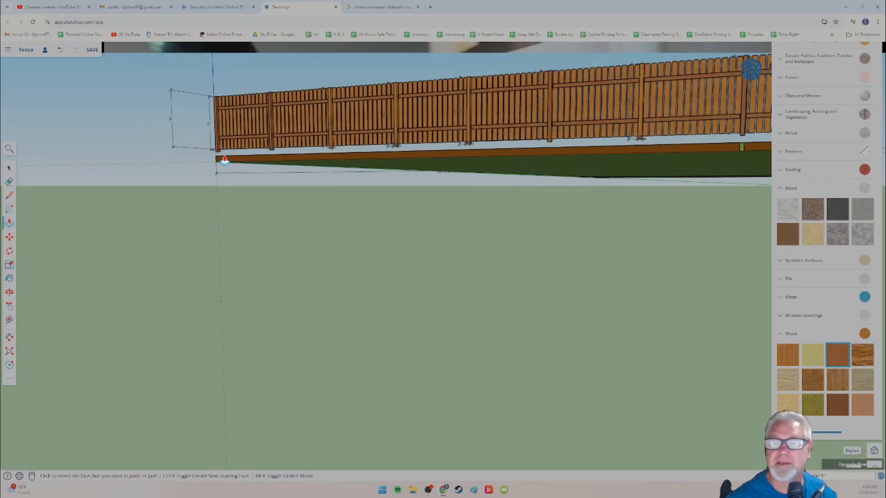
scroll(188, 171, down, 5)
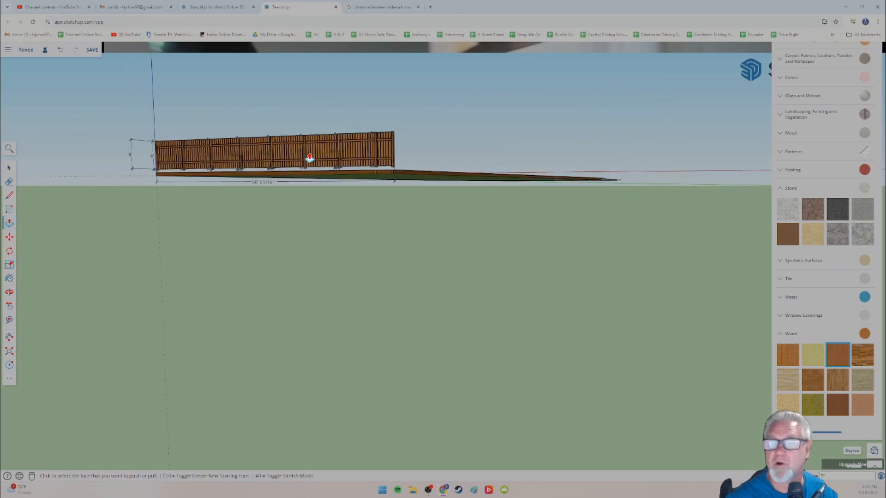
mouse_move(309, 159)
middle_down()
mouse_move(223, 195)
mouse_move(267, 172)
mouse_move(390, 152)
mouse_move(205, 190)
mouse_move(467, 143)
mouse_move(445, 220)
middle_up()
scroll(445, 219, up, 8)
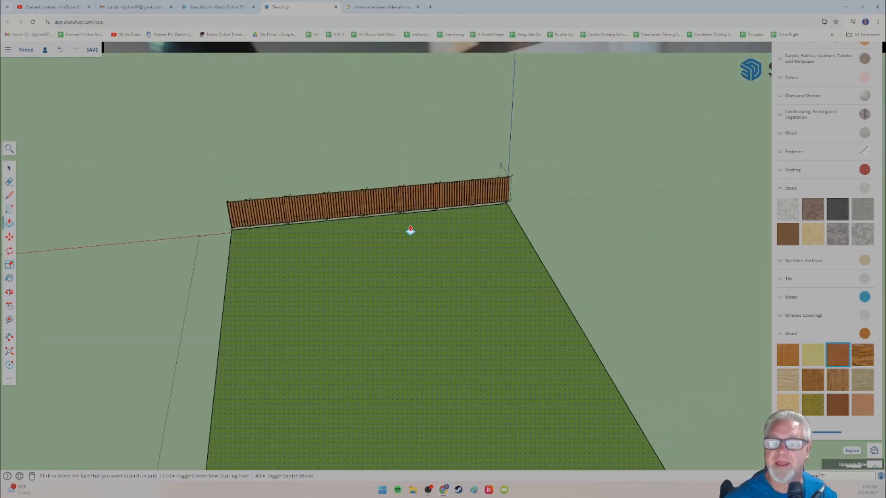
scroll(415, 216, up, 3)
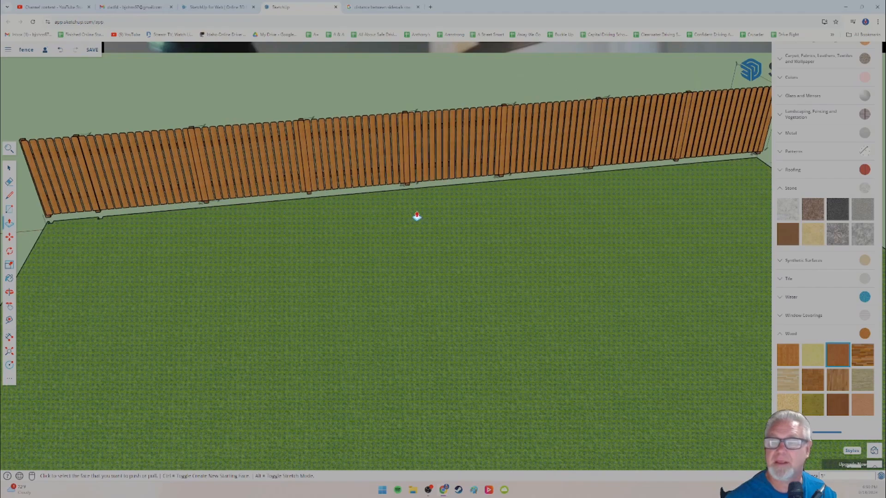
Step: Try to select the whole fence without the lawn, check the lower edge of the selection, and clear it
mouse_move(430, 214)
middle_down()
mouse_move(422, 221)
mouse_move(391, 211)
middle_up()
scroll(423, 219, down, 5)
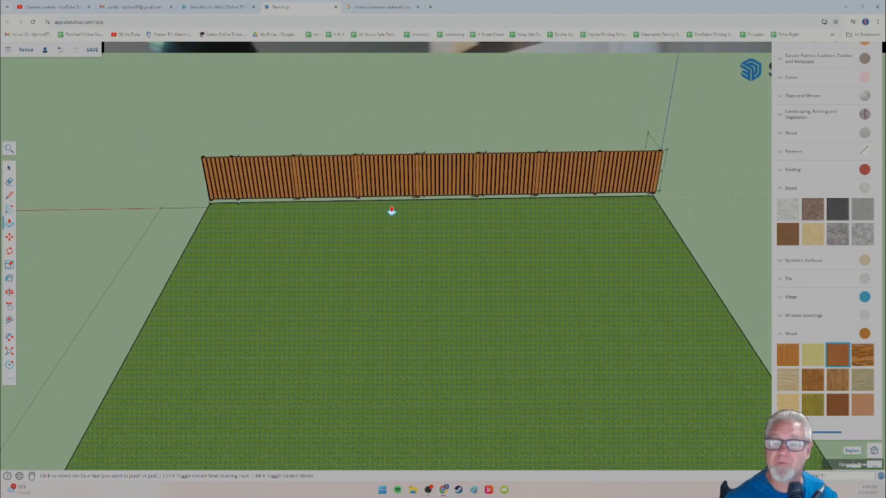
click(9, 170)
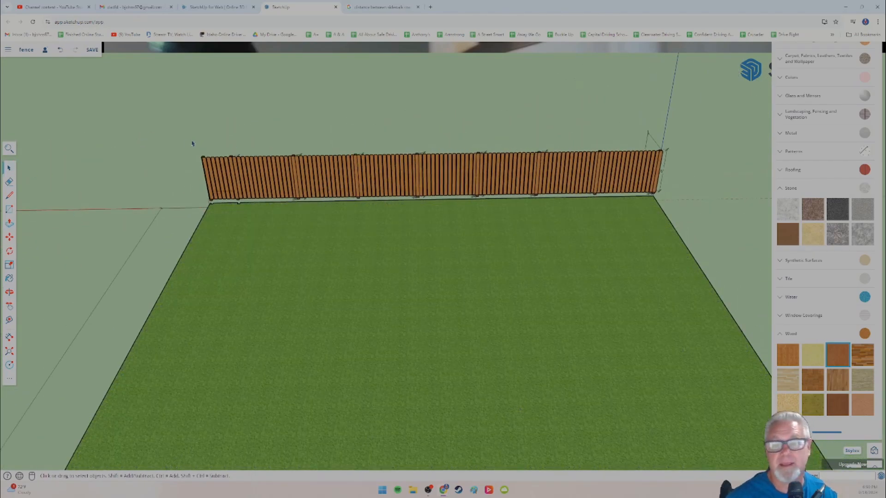
drag(181, 122, 679, 208)
scroll(406, 184, up, 5)
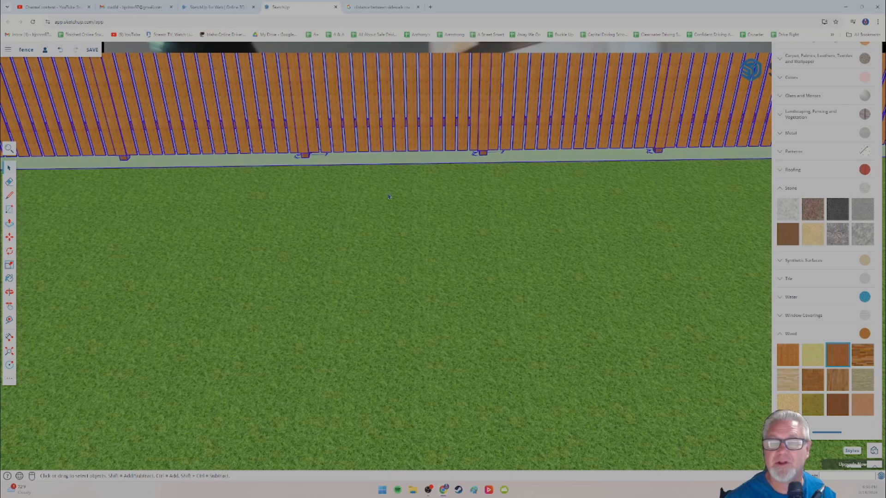
scroll(389, 197, down, 5)
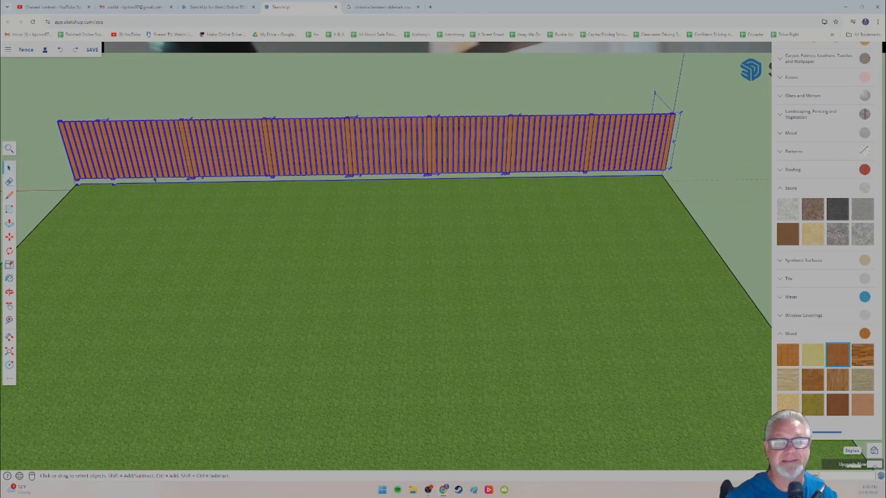
click(199, 210)
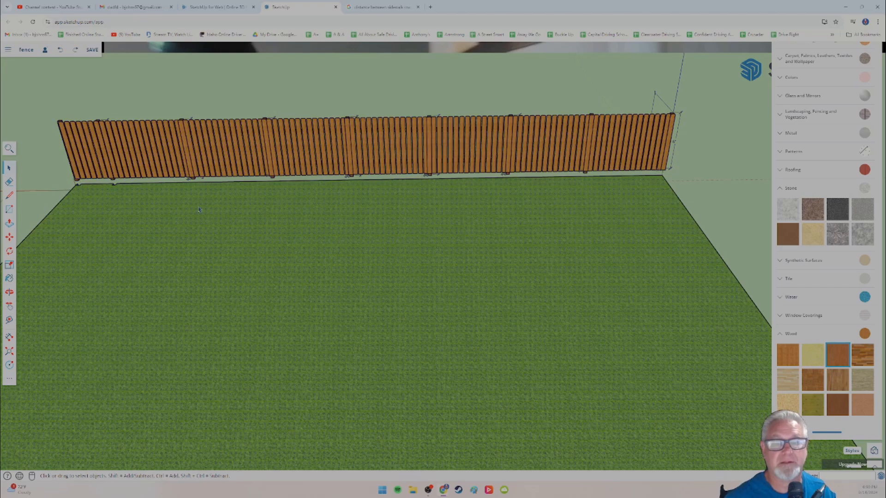
Step: Retry a window selection around the fence from the lawn side until every section from end to end is included
middle_drag(201, 222, 289, 174)
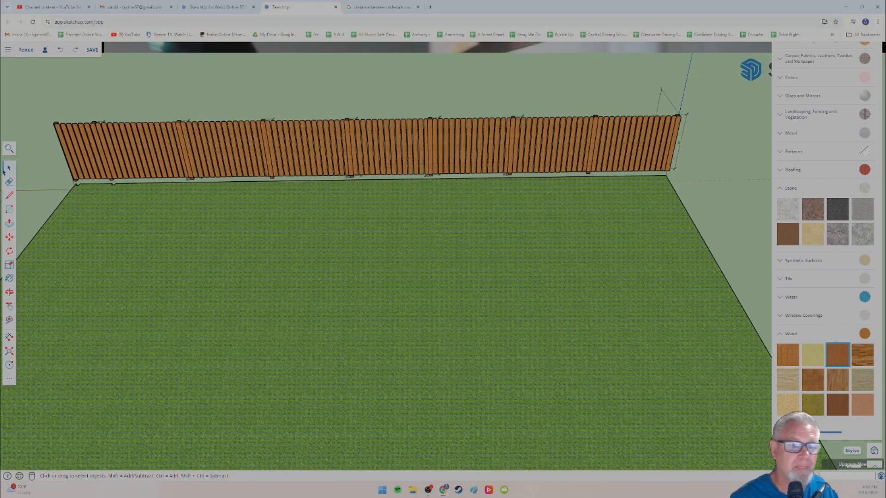
drag(40, 107, 690, 176)
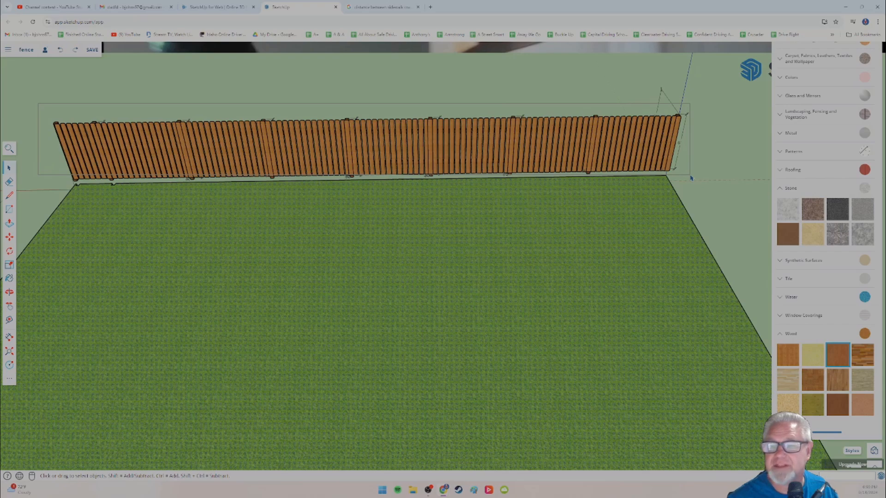
drag(691, 177, 691, 183)
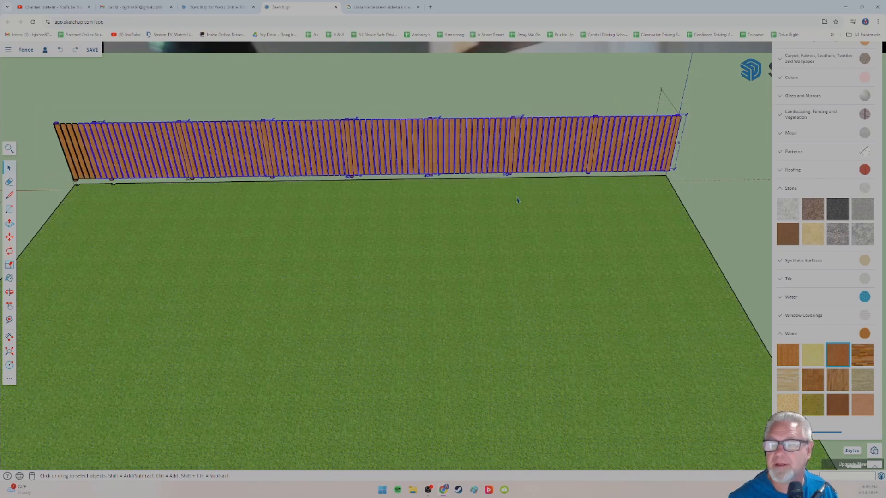
middle_drag(353, 187, 331, 179)
scroll(330, 178, down, 3)
middle_drag(296, 214, 328, 169)
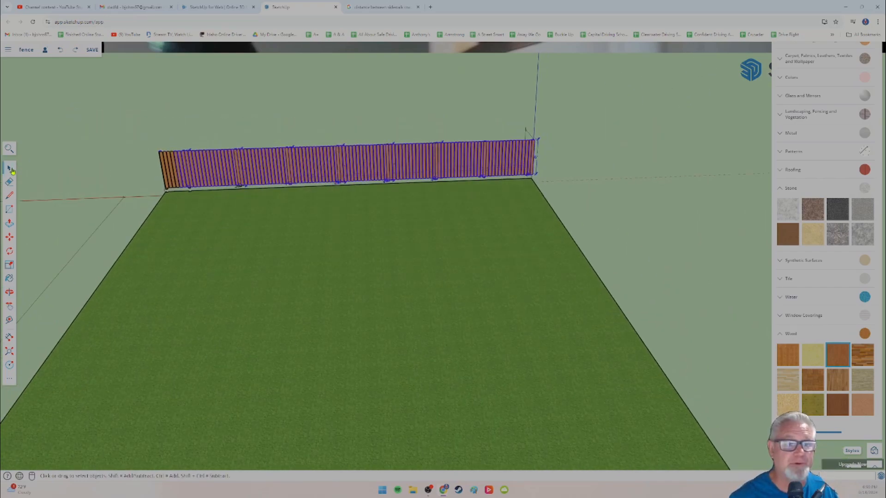
drag(144, 133, 554, 188)
scroll(402, 193, up, 3)
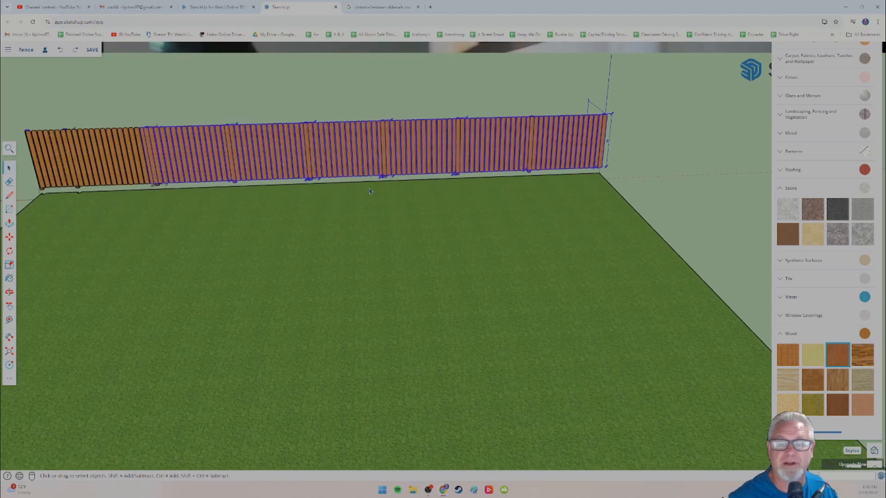
scroll(389, 192, down, 3)
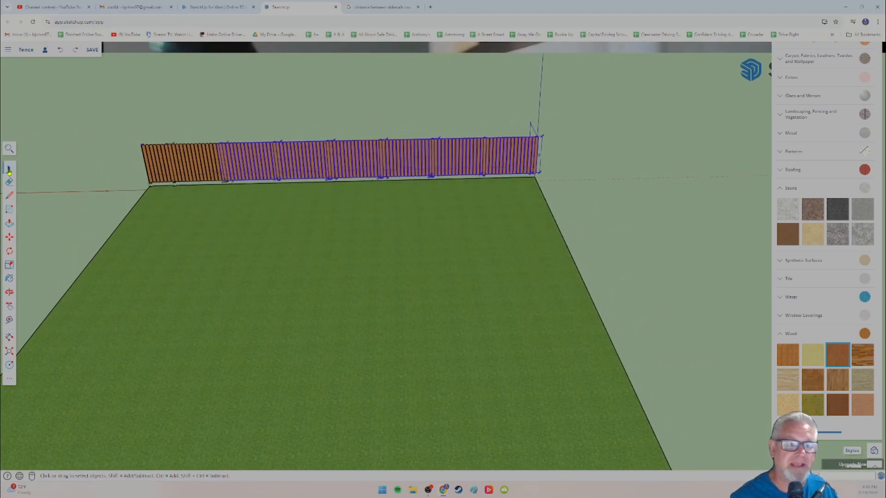
drag(108, 111, 564, 221)
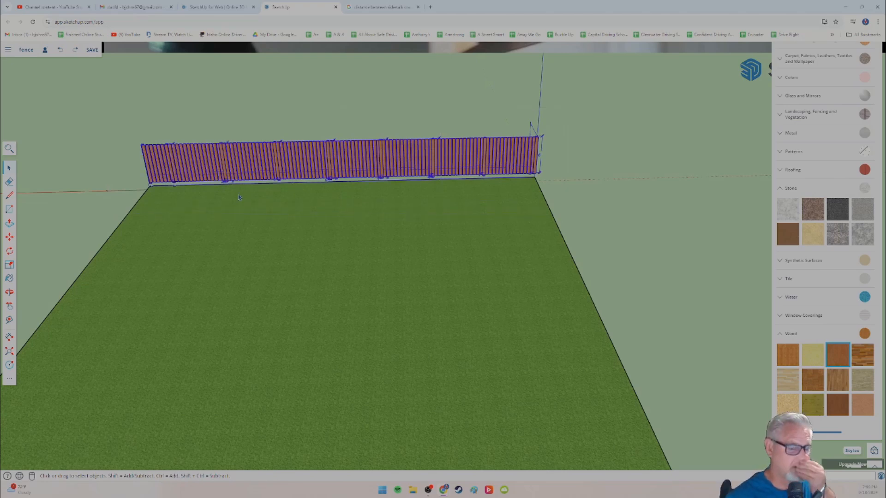
Step: Try to move the selected fence by the lower corner of its end post, and undo the move
scroll(203, 195, up, 5)
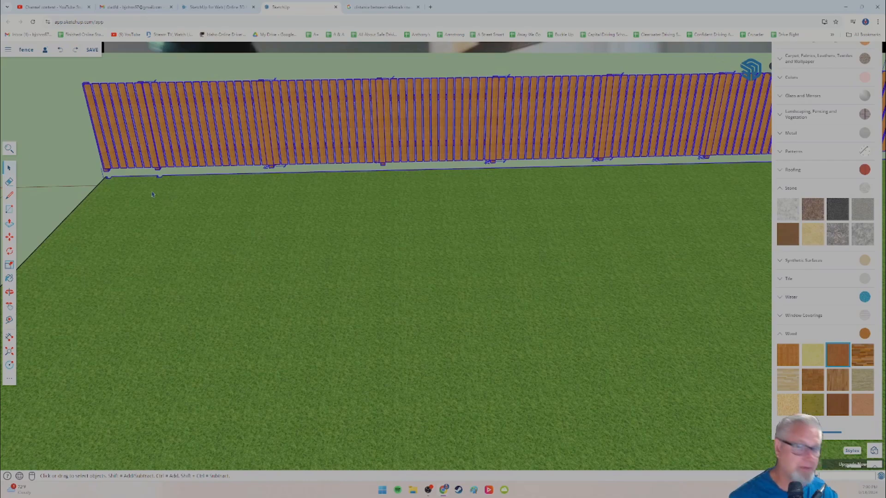
shift+middle_drag(168, 213, 272, 252)
scroll(252, 242, up, 5)
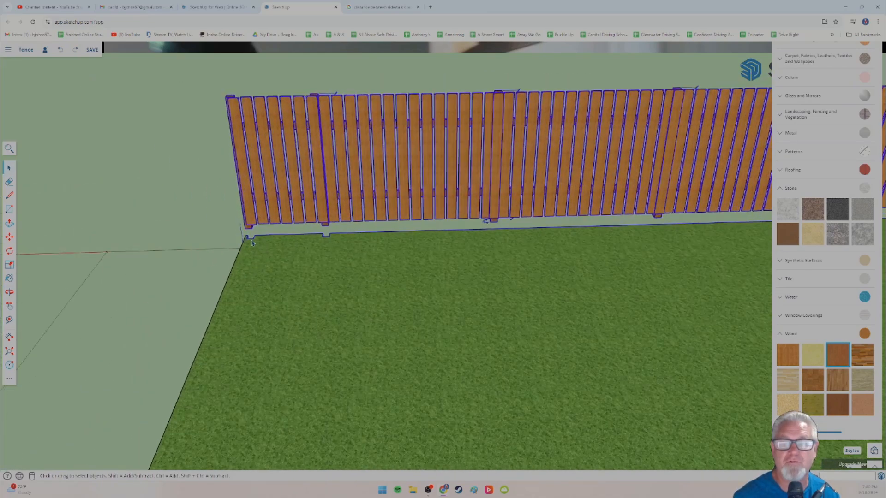
scroll(252, 242, up, 3)
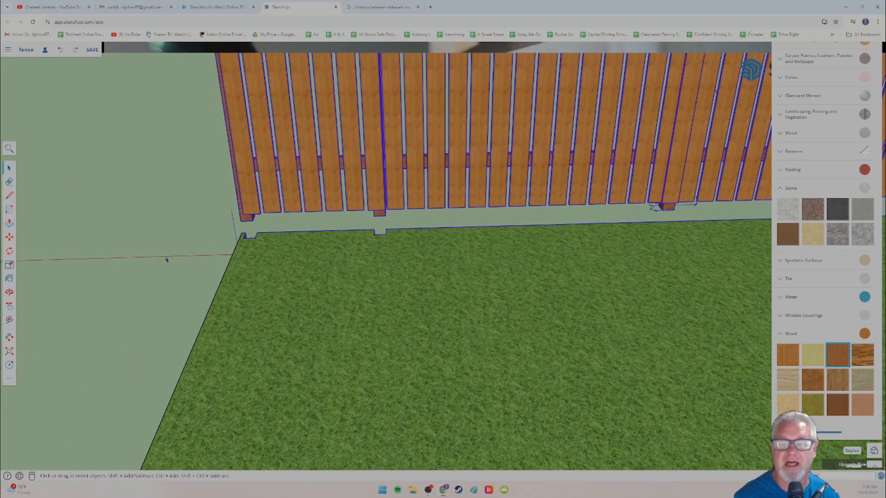
middle_drag(167, 260, 243, 289)
scroll(254, 295, up, 2)
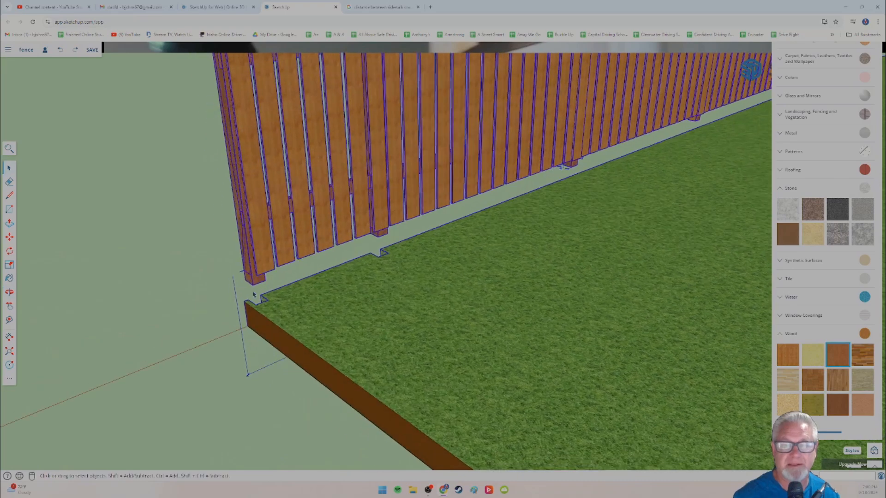
scroll(253, 295, up, 3)
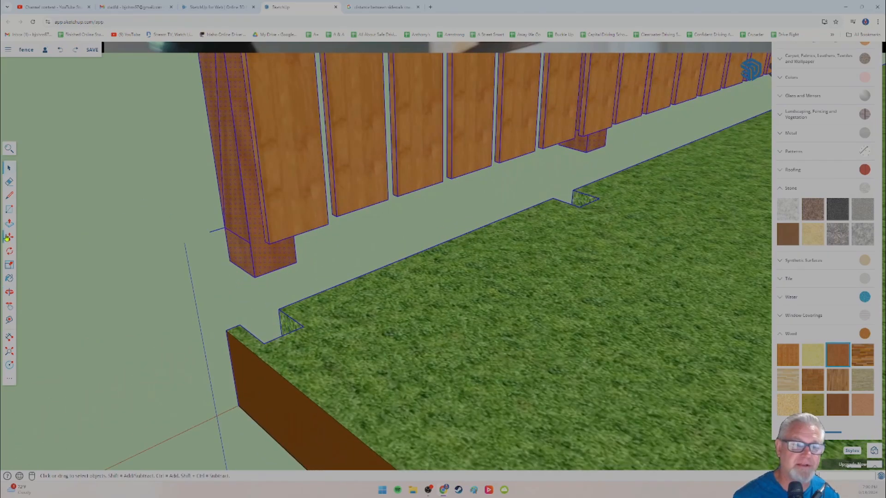
click(10, 237)
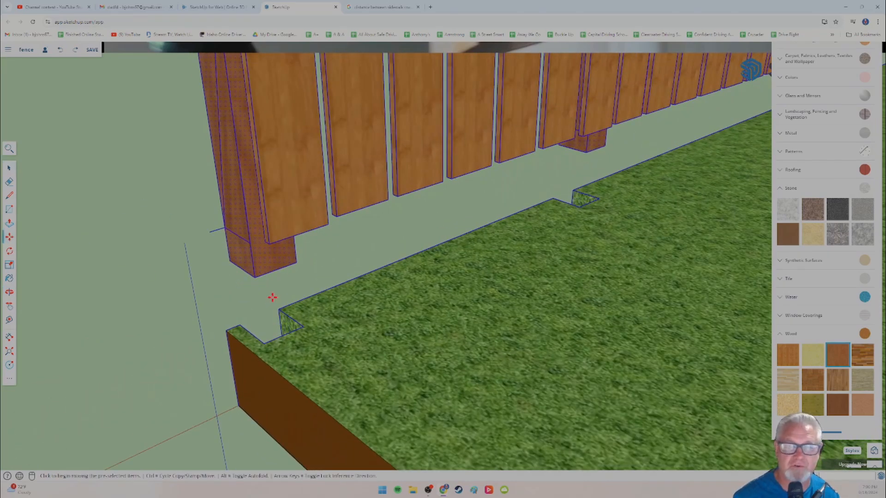
click(230, 262)
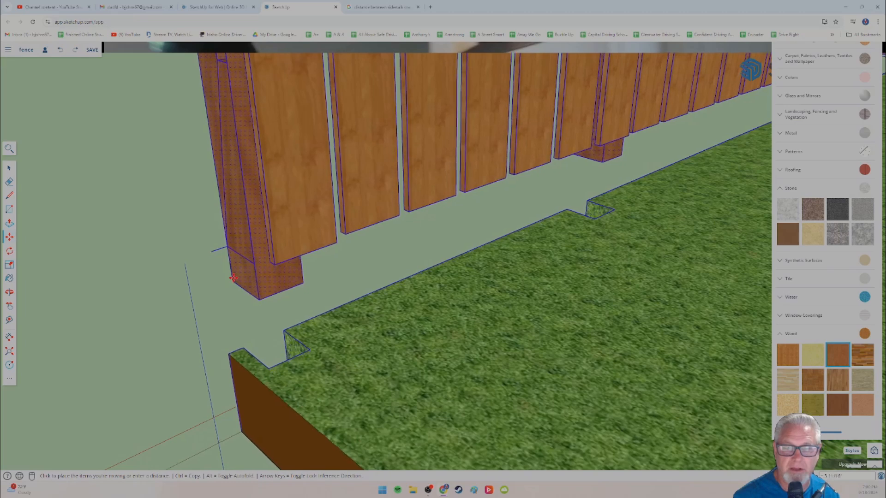
key(ctrl+z)
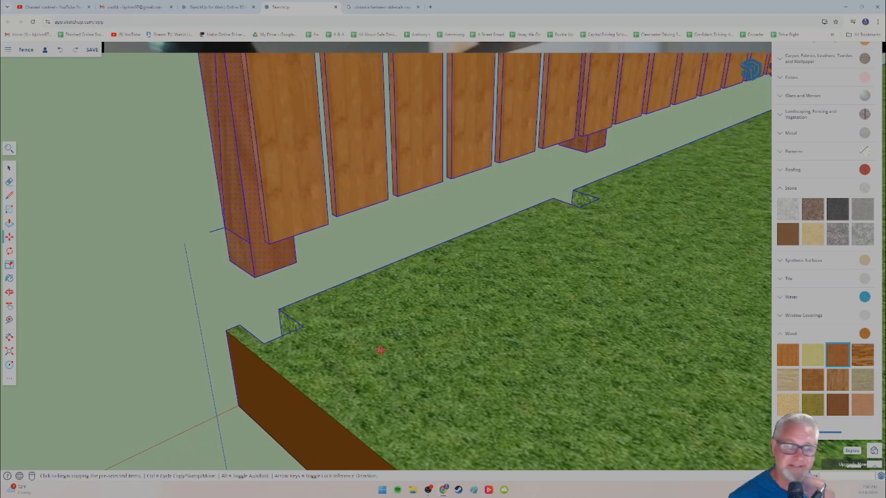
Step: Clear the selection, window-select only the fence from a level end-on view, leaving out the lawn, and make it a group
middle_drag(379, 324, 509, 272)
click(9, 170)
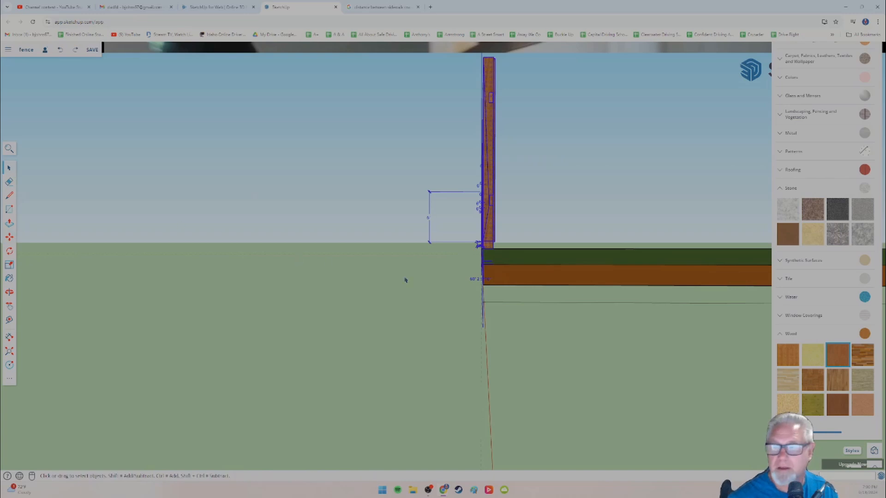
click(496, 334)
mouse_move(505, 321)
middle_down()
mouse_move(502, 306)
mouse_move(502, 315)
middle_up()
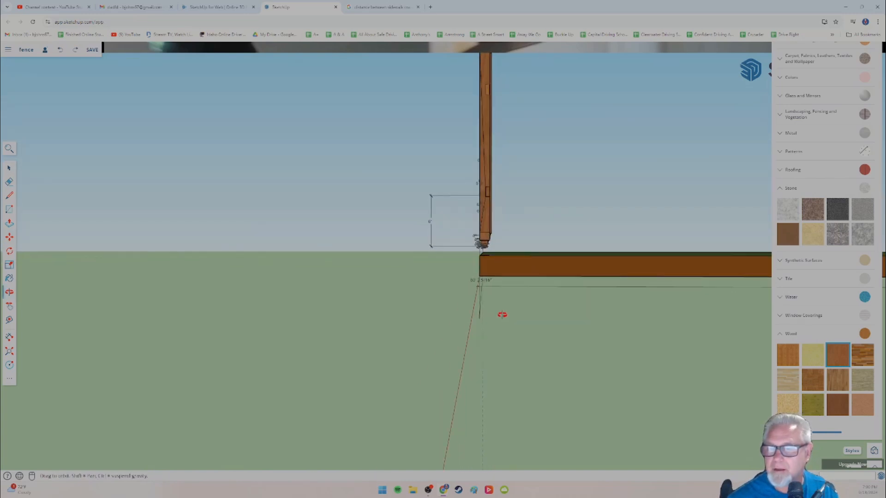
scroll(506, 305, down, 2)
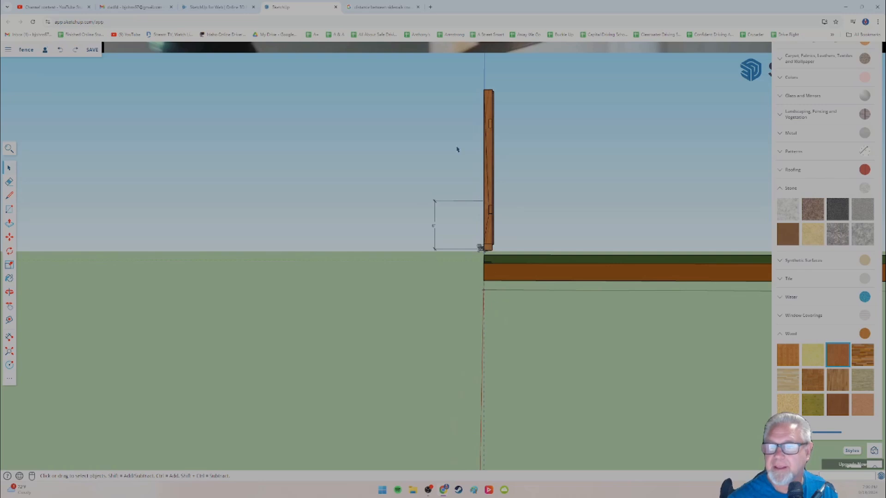
drag(465, 74, 511, 255)
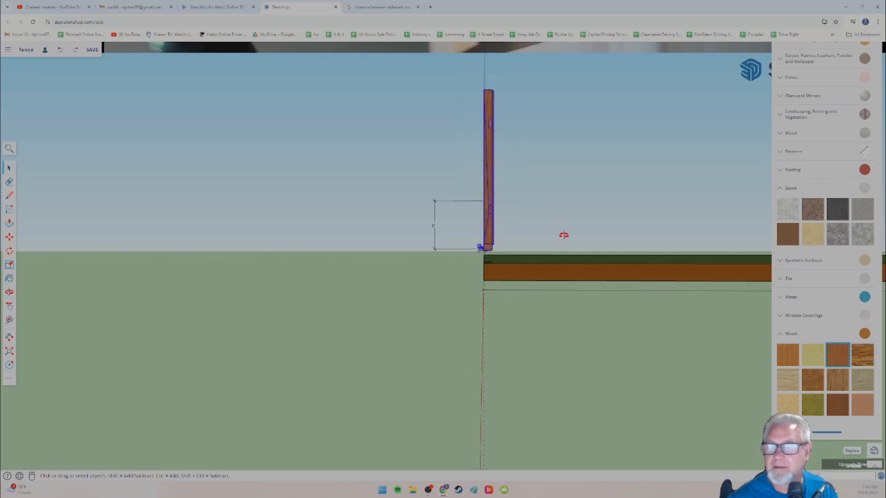
middle_drag(564, 235, 400, 273)
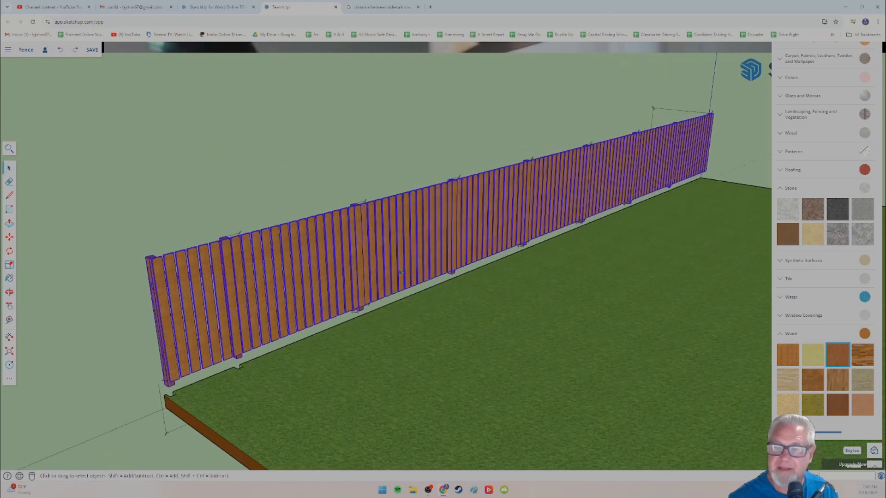
right_click(404, 249)
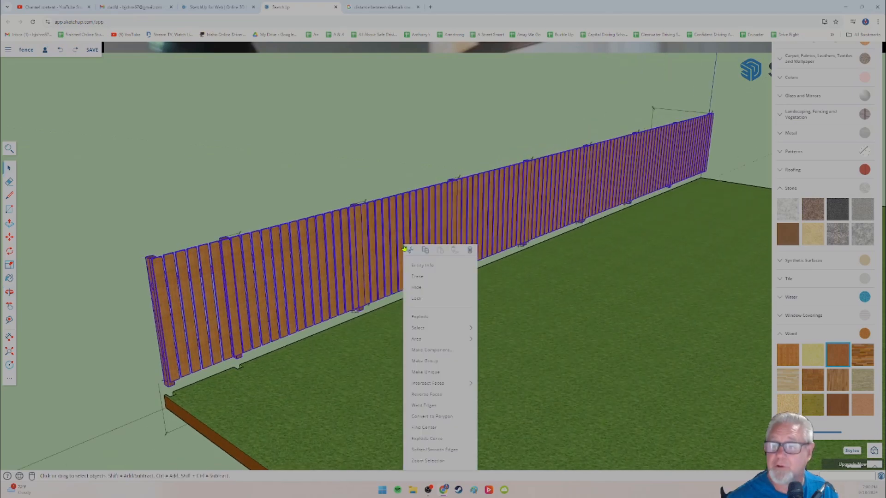
click(428, 361)
Step: Move the fence group down by the corner post's lower corner so the post ends meet the notches in the lawn edge
scroll(135, 423, up, 10)
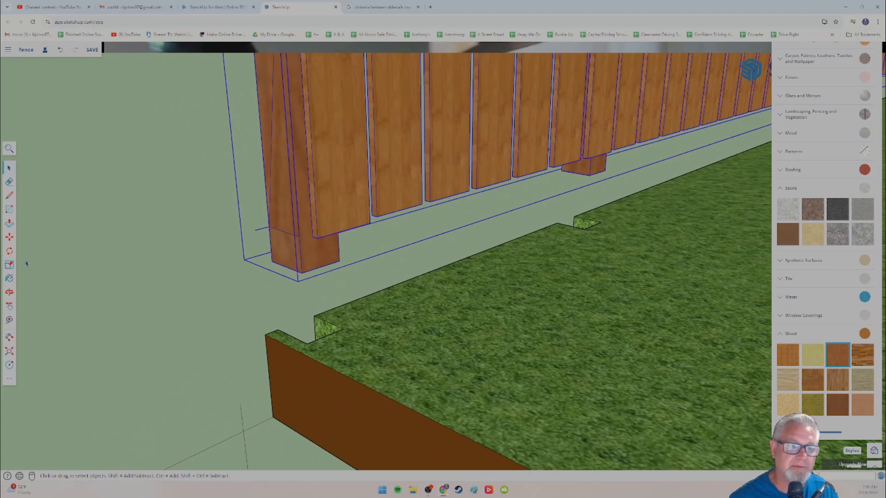
click(10, 238)
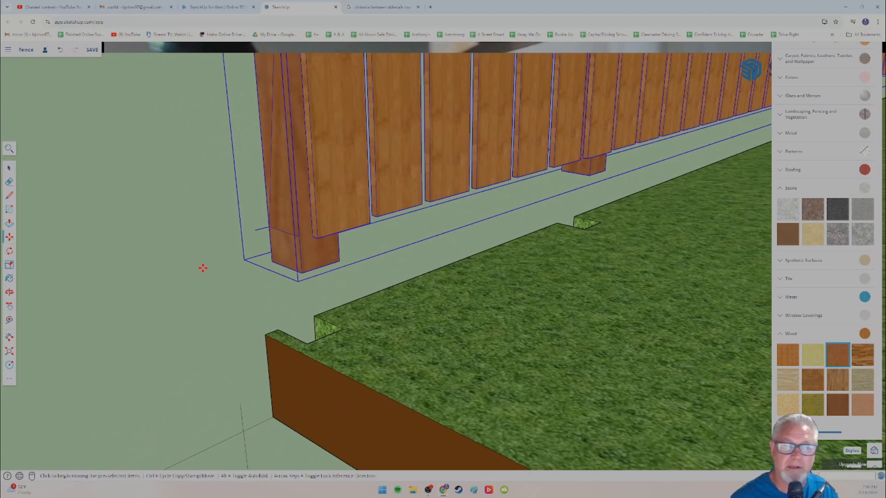
click(272, 263)
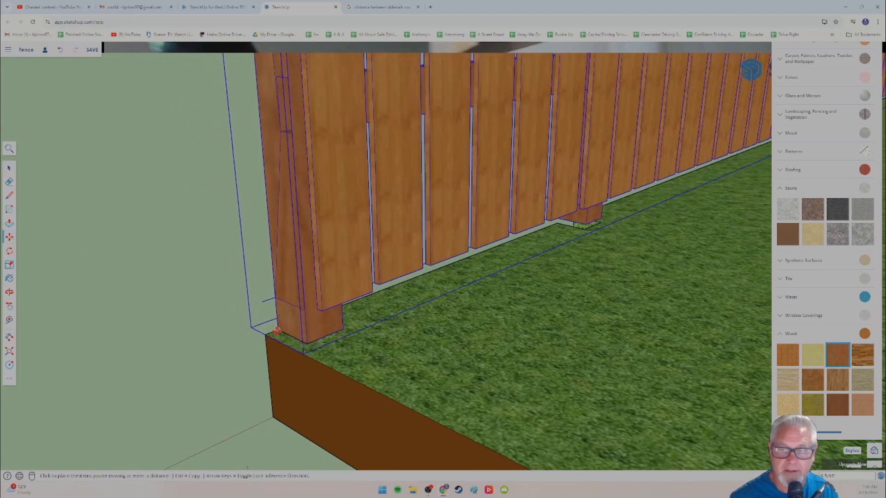
click(305, 344)
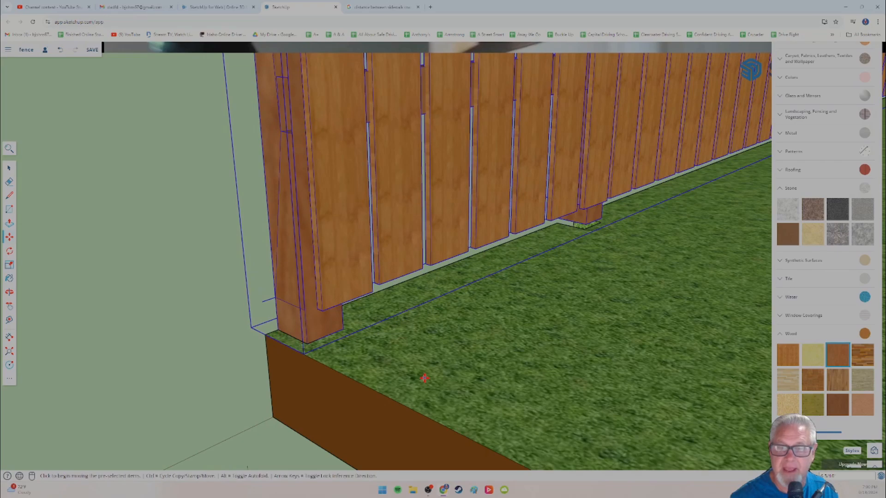
Step: Examine the lowered fence from low angles, checking how the post ends meet the lawn and the gap beneath the pickets
scroll(425, 376, down, 5)
middle_drag(554, 392, 356, 305)
scroll(518, 346, down, 4)
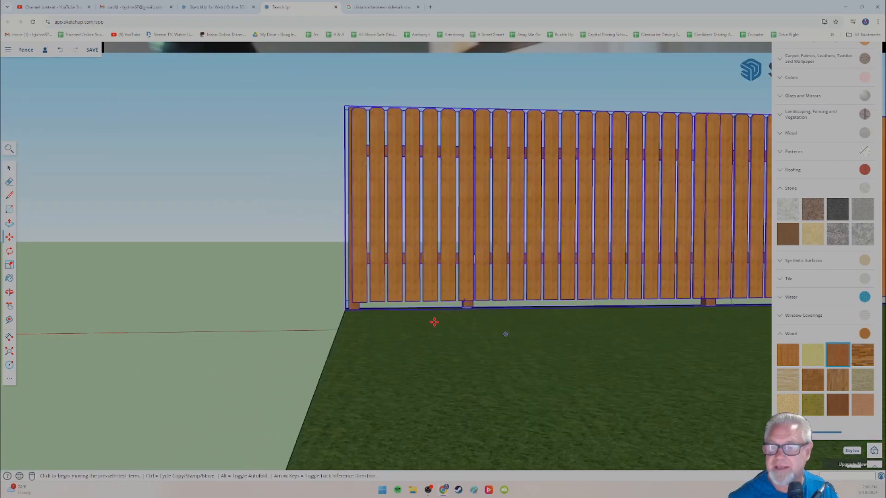
scroll(419, 309, up, 4)
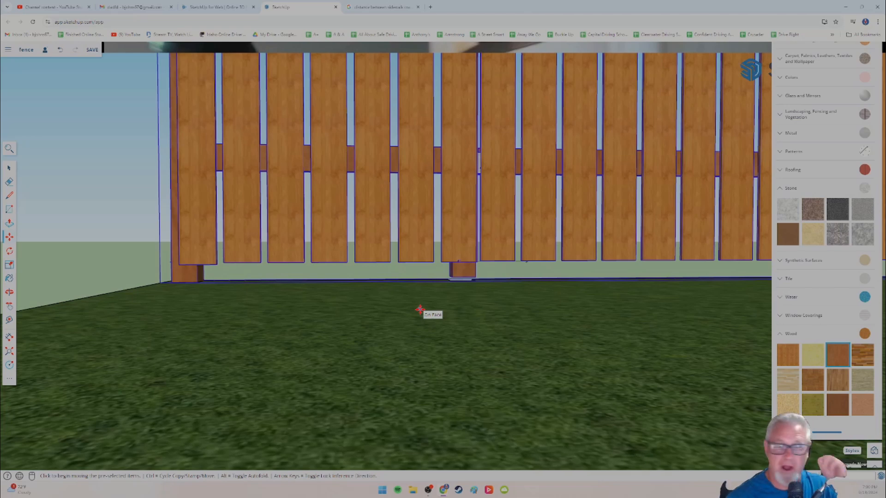
scroll(373, 294, down, 5)
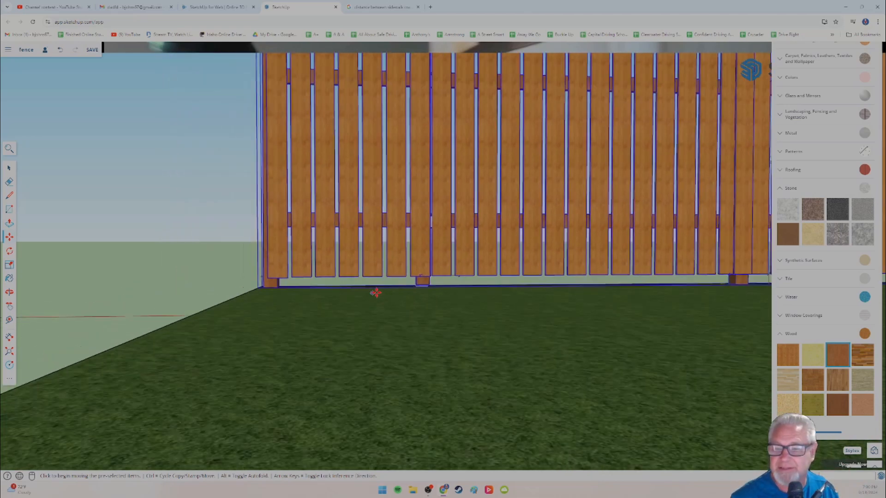
mouse_move(375, 292)
middle_down()
mouse_move(440, 308)
mouse_move(358, 302)
mouse_move(396, 308)
mouse_move(406, 323)
middle_up()
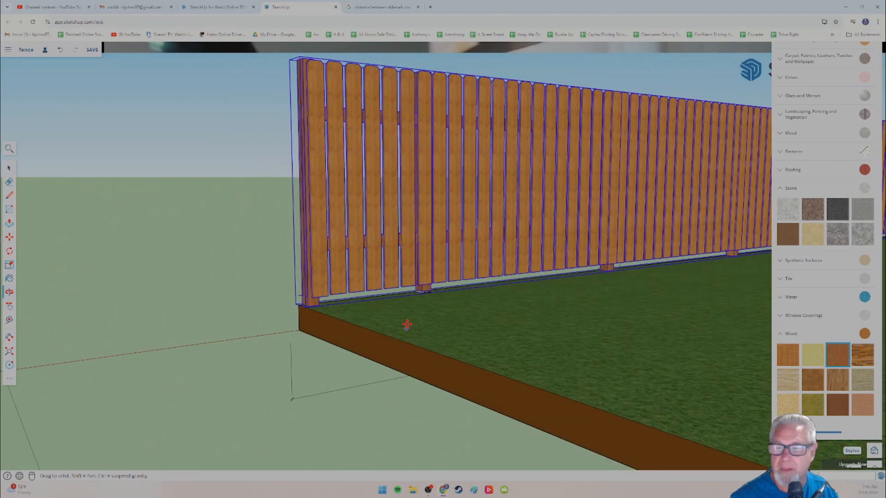
scroll(460, 318, down, 3)
key(m)
scroll(481, 294, up, 4)
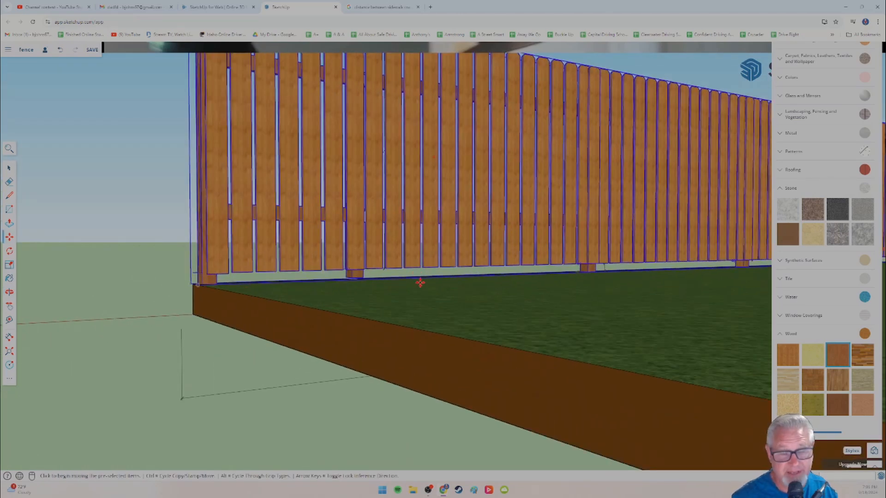
Step: Inspect the full run of the fence along the lawn's edge from near and far, and clear the fence selection
scroll(478, 293, down, 6)
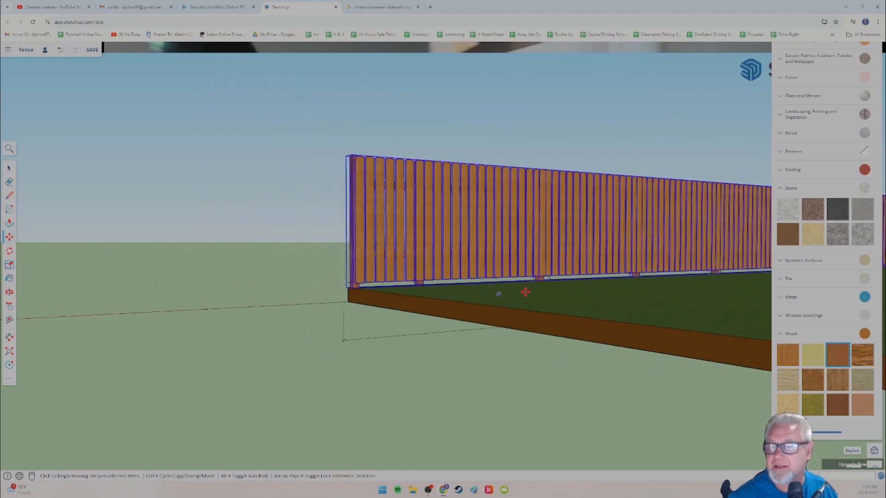
scroll(532, 301, down, 3)
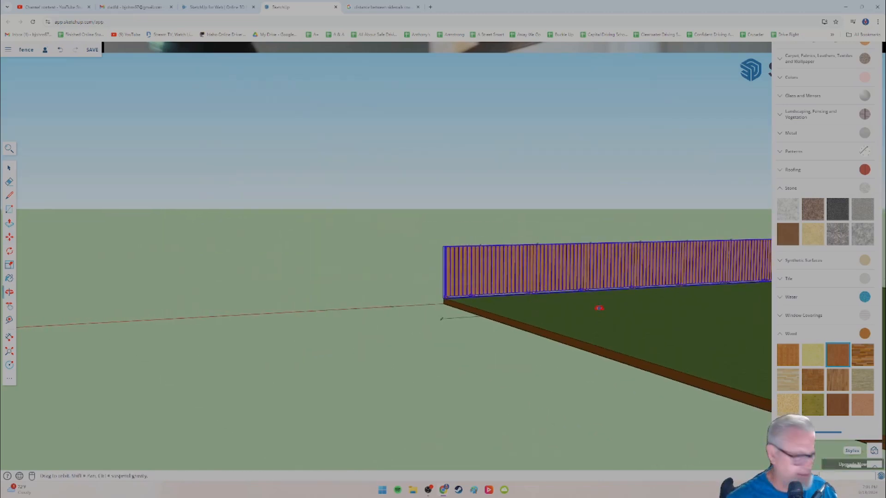
scroll(595, 309, down, 1)
middle_drag(593, 311, 501, 310)
scroll(480, 302, up, 5)
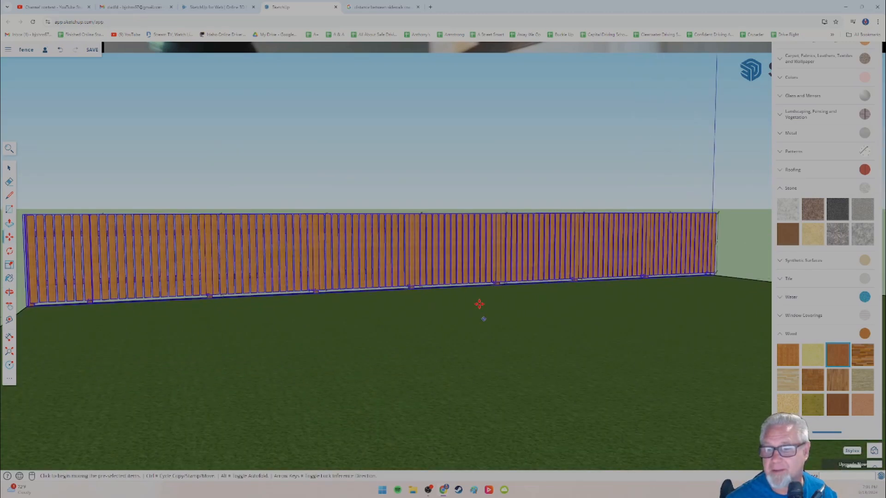
scroll(464, 295, down, 8)
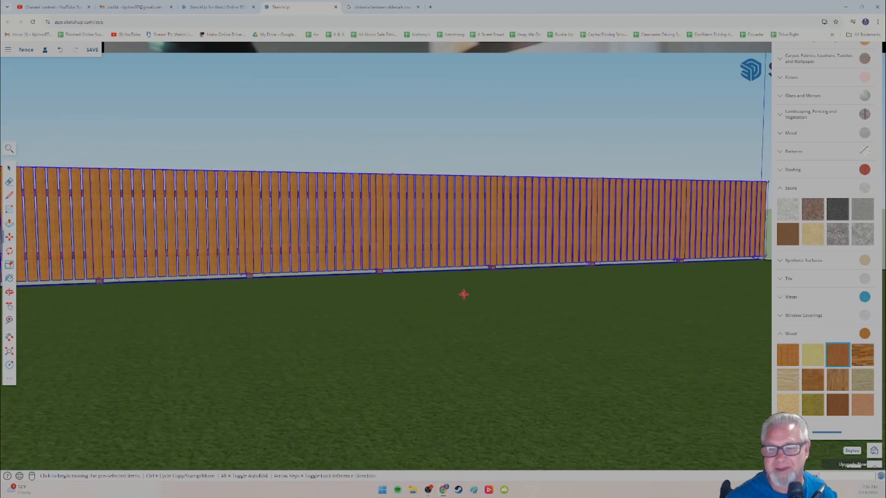
scroll(463, 296, down, 2)
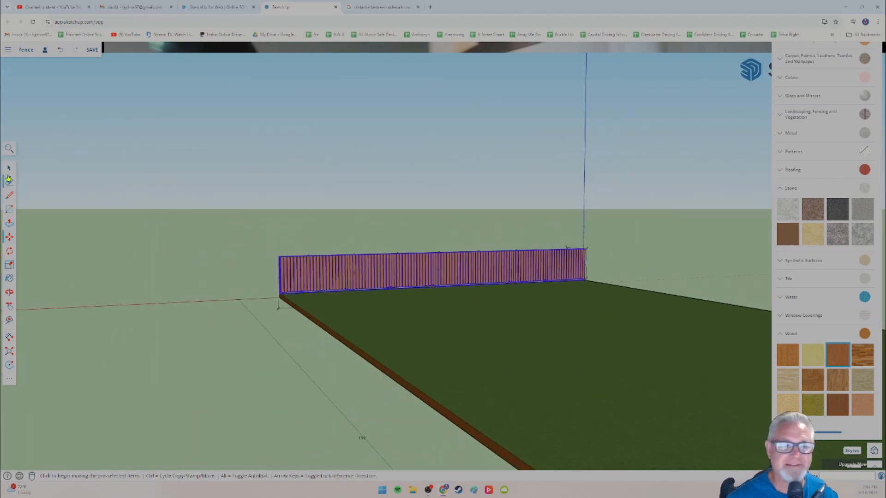
key(space)
scroll(337, 290, up, 10)
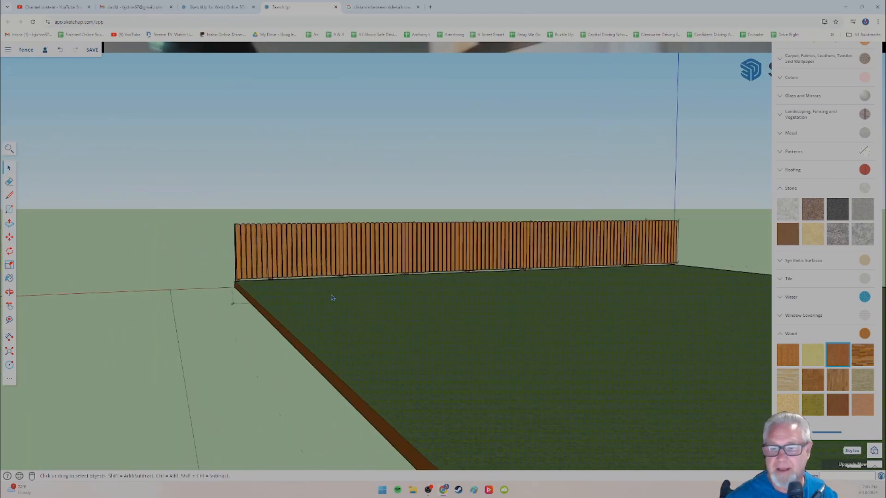
Step: Review the unselected fence up close from the lawn, and view the whole lot with its lawn, sidewalk and street
scroll(403, 326, down, 8)
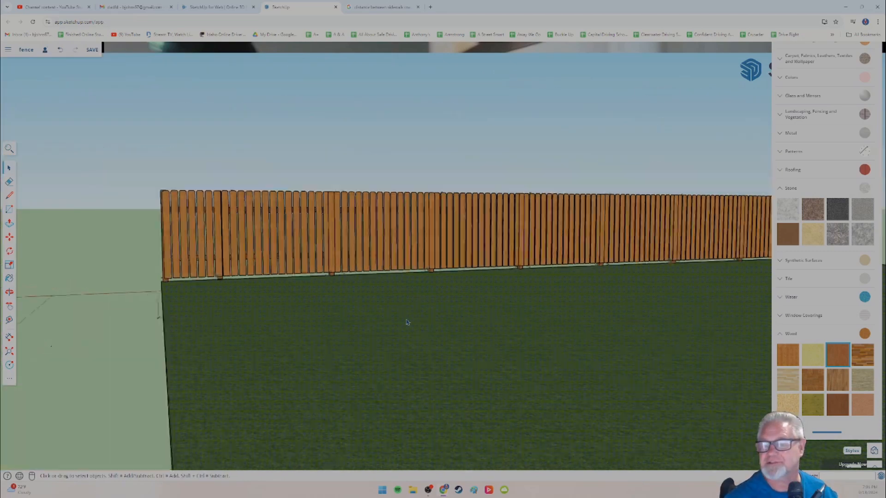
middle_drag(405, 320, 391, 323)
scroll(391, 323, down, 10)
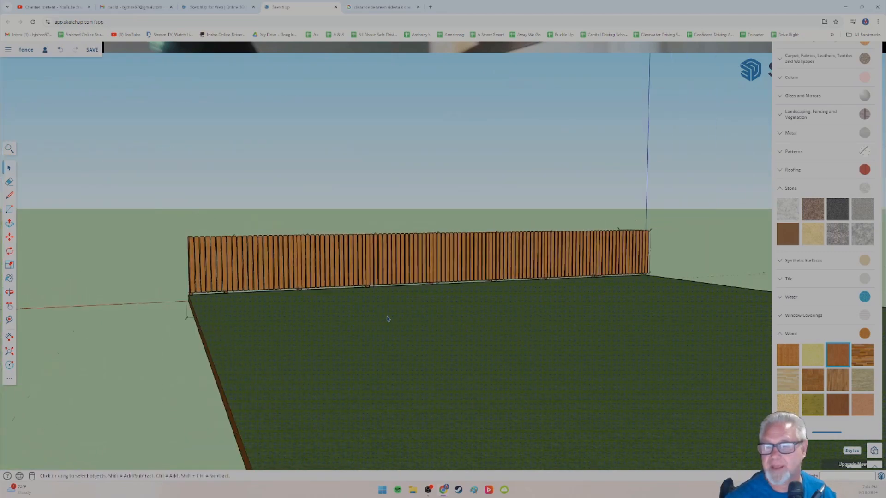
scroll(336, 356, up, 6)
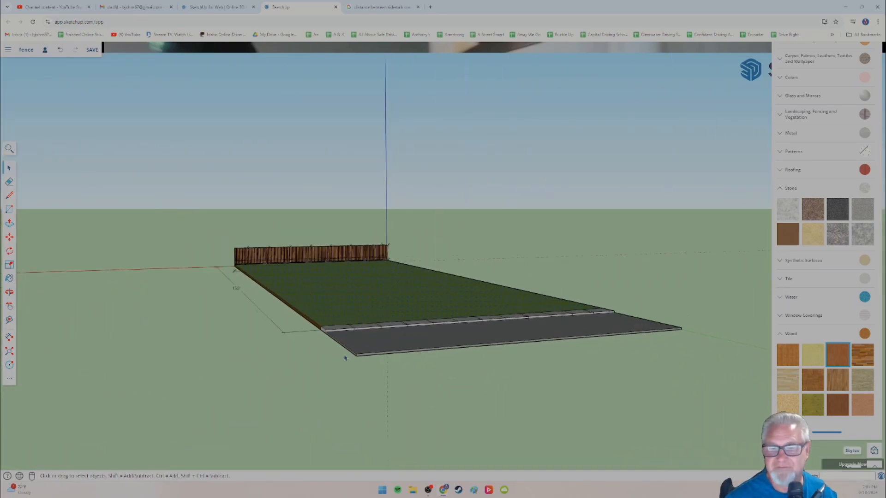
drag(405, 364, 406, 360)
key(space)
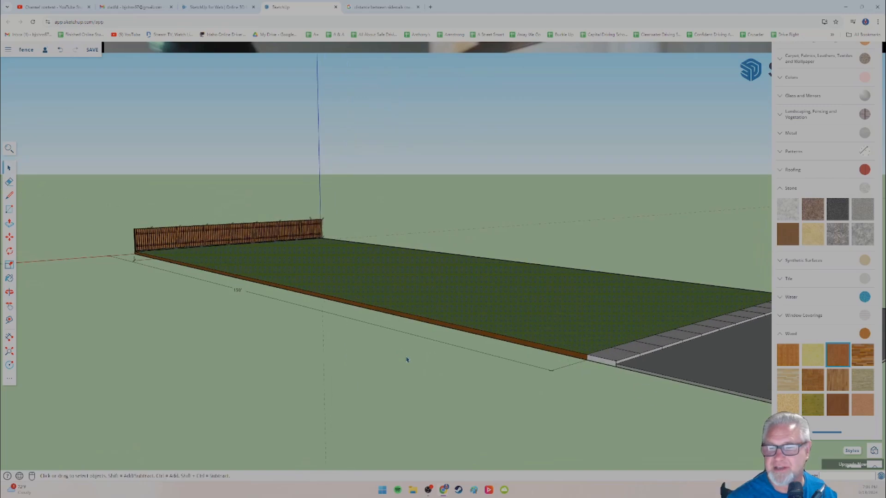